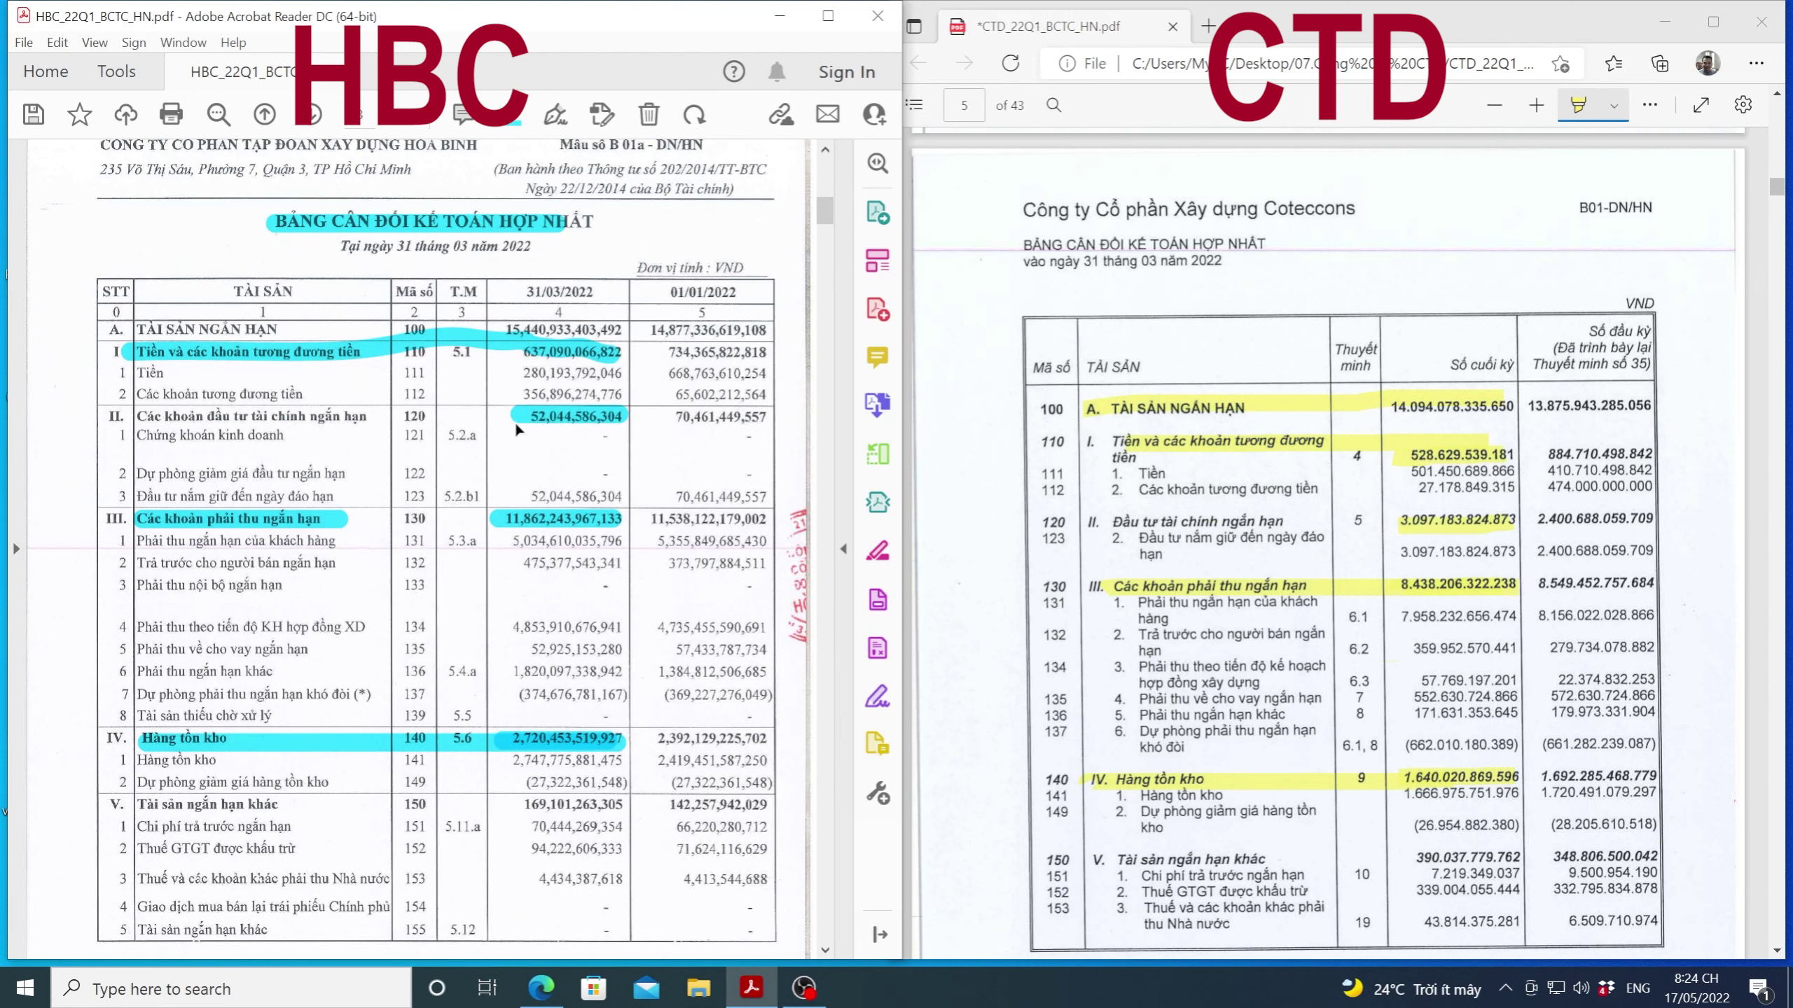
Step: Examine the short-term, long-term and total asset figures in the HBC and CTD consolidated balance sheets
{"action": "scroll", "coordinate": [519, 429], "scroll_direction": "down", "scroll_amount": 15}
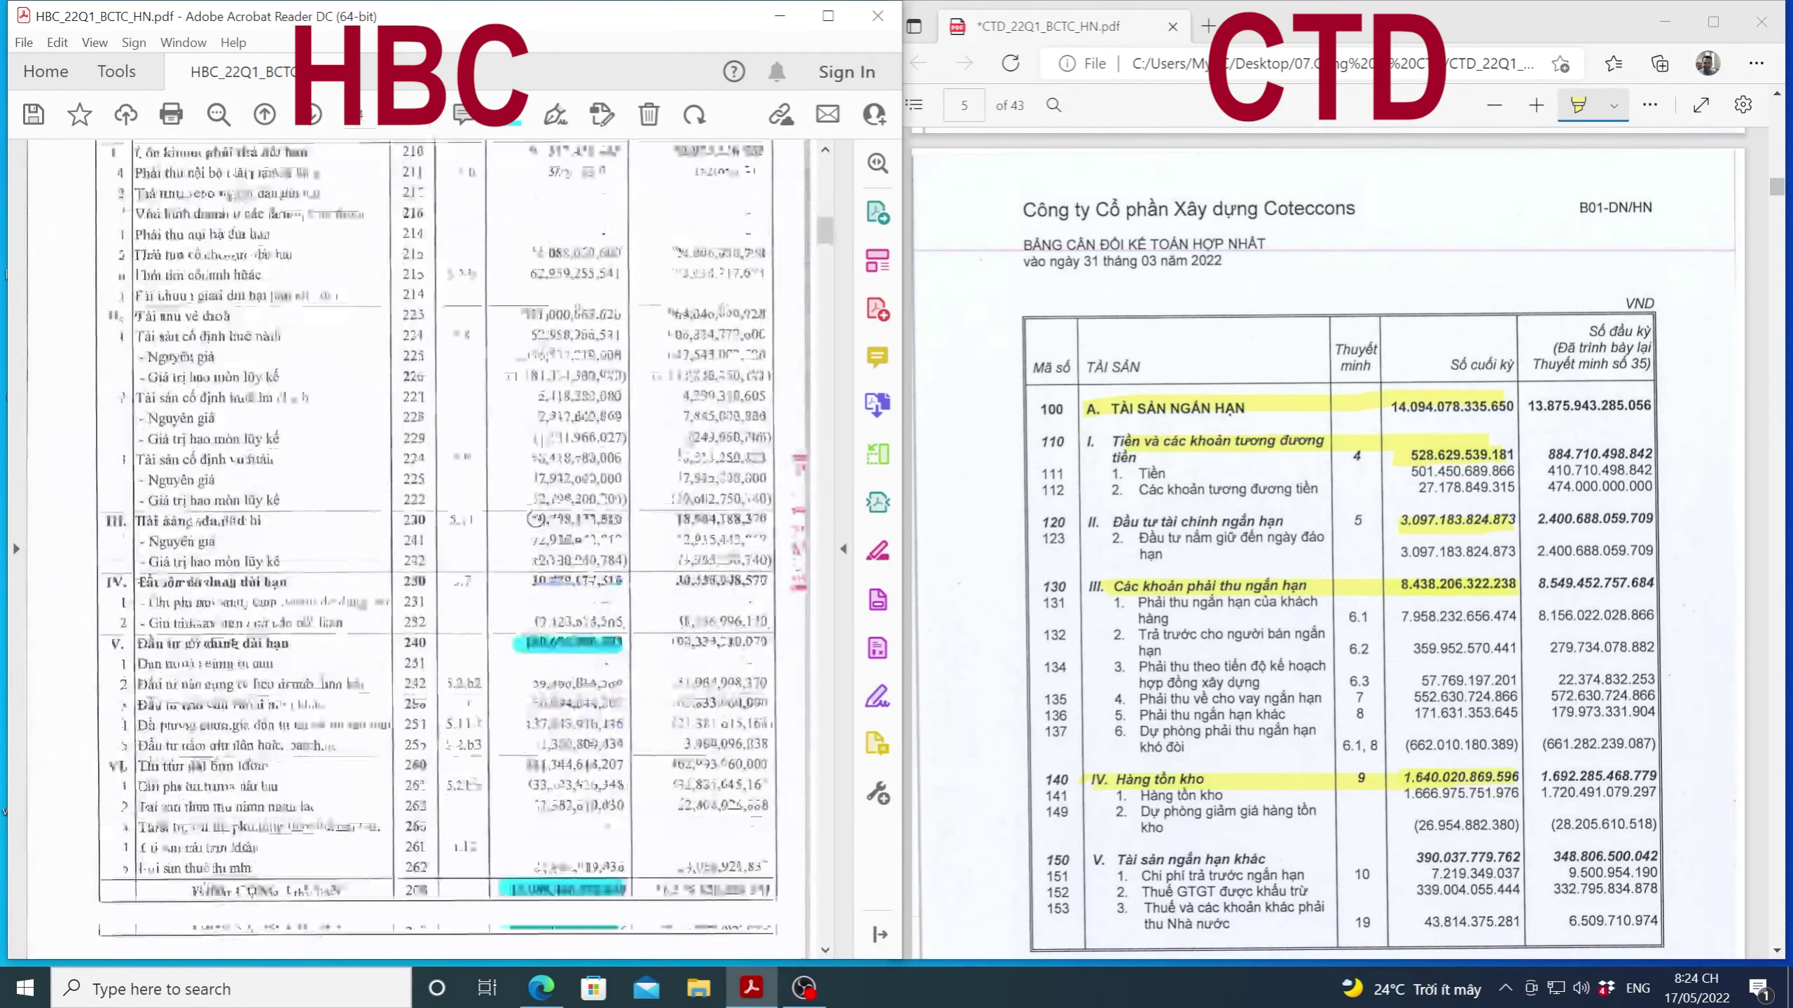
{"action": "scroll", "coordinate": [535, 520], "scroll_direction": "down", "scroll_amount": 3}
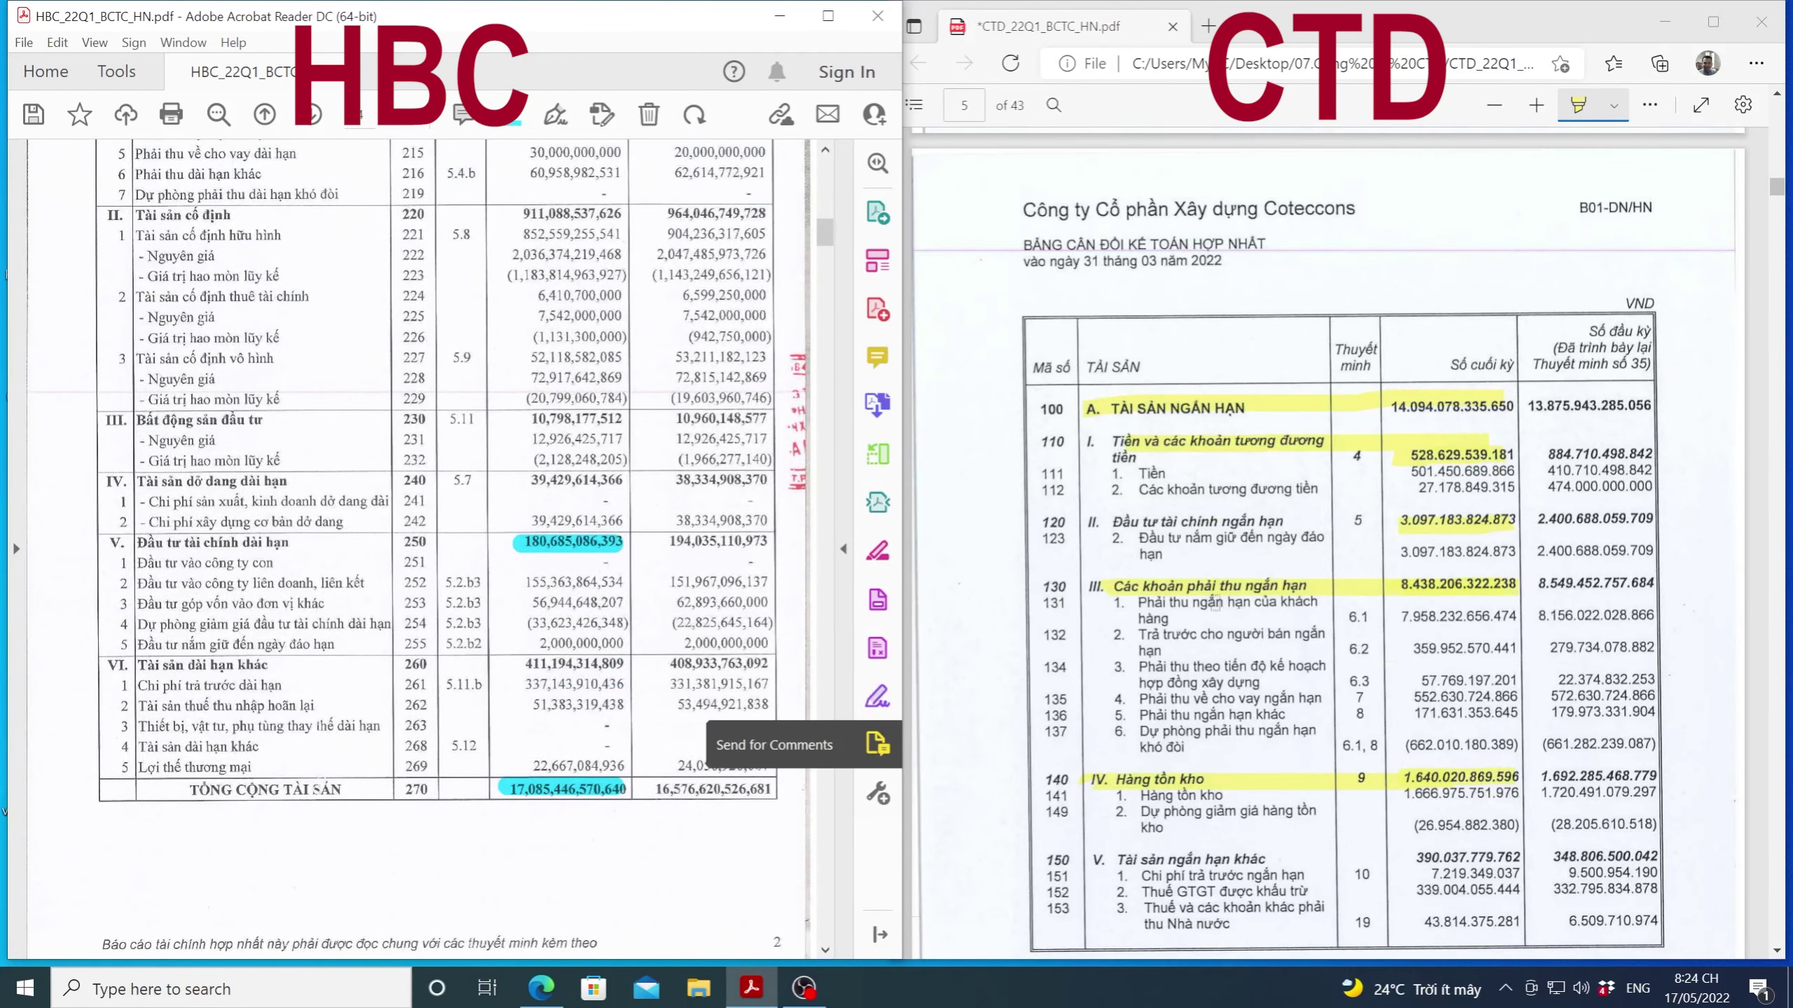
{"action": "scroll", "coordinate": [1244, 592], "scroll_direction": "down", "scroll_amount": 15}
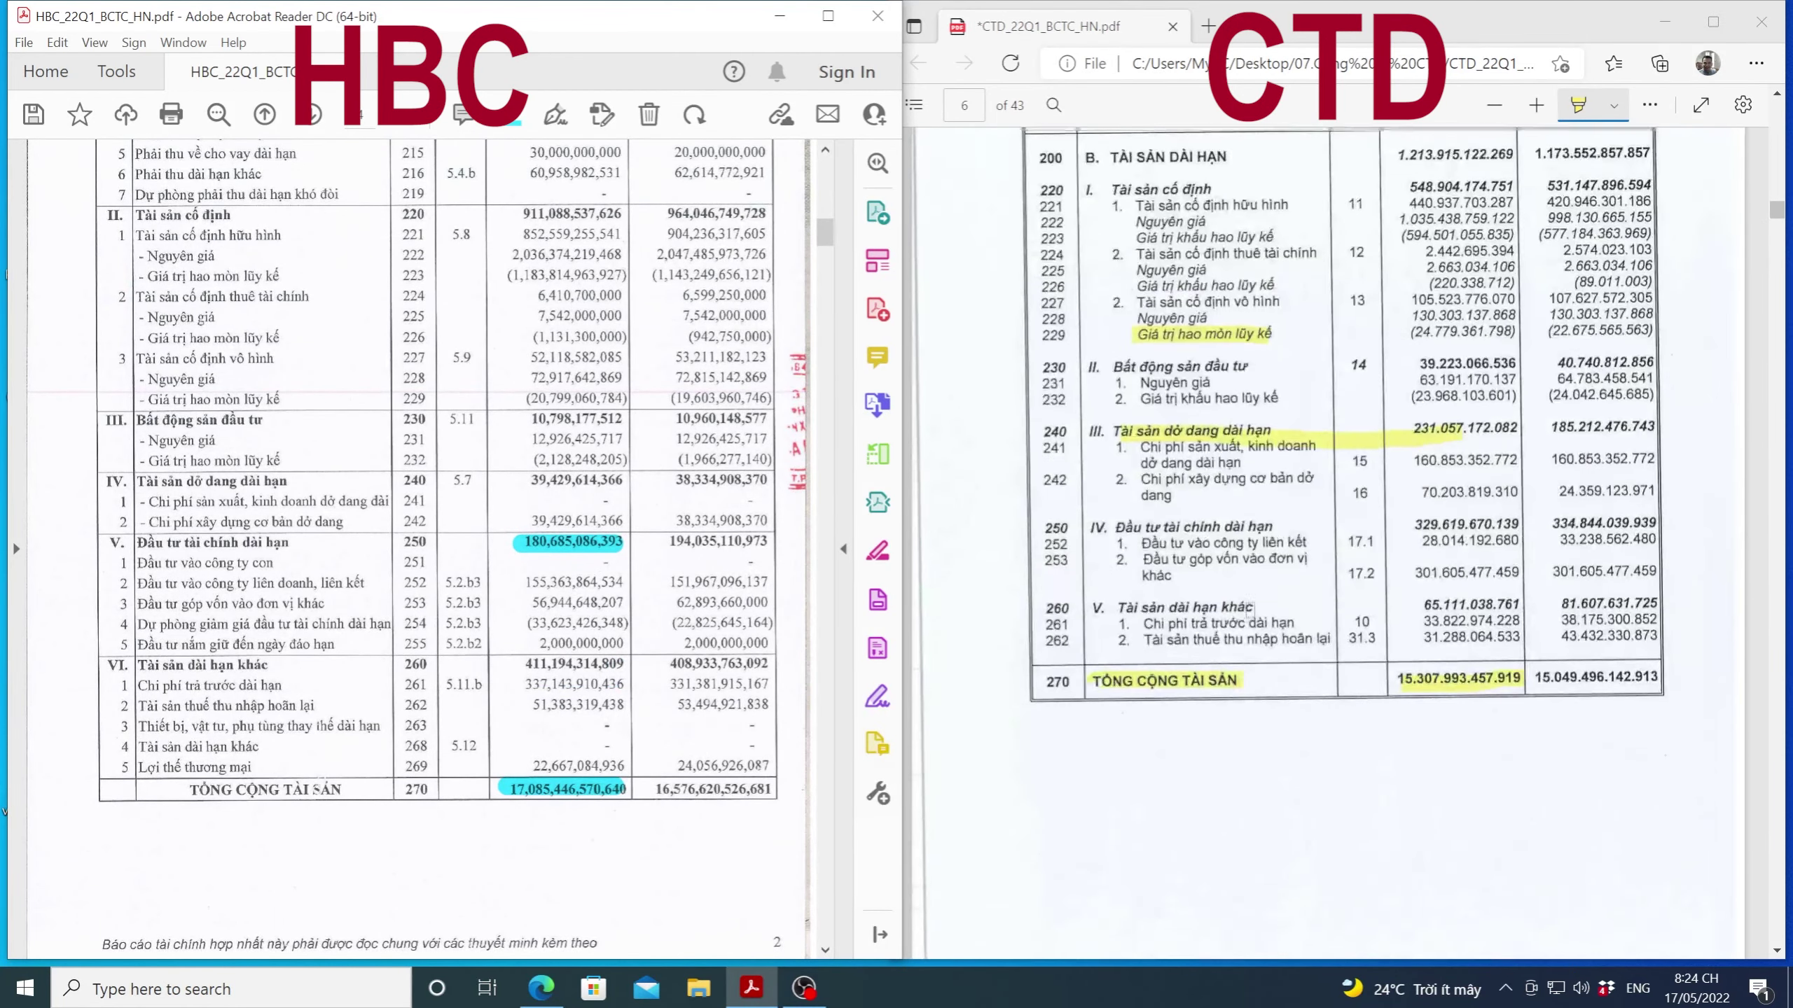
{"action": "scroll", "coordinate": [1247, 600], "scroll_direction": "up", "scroll_amount": 2}
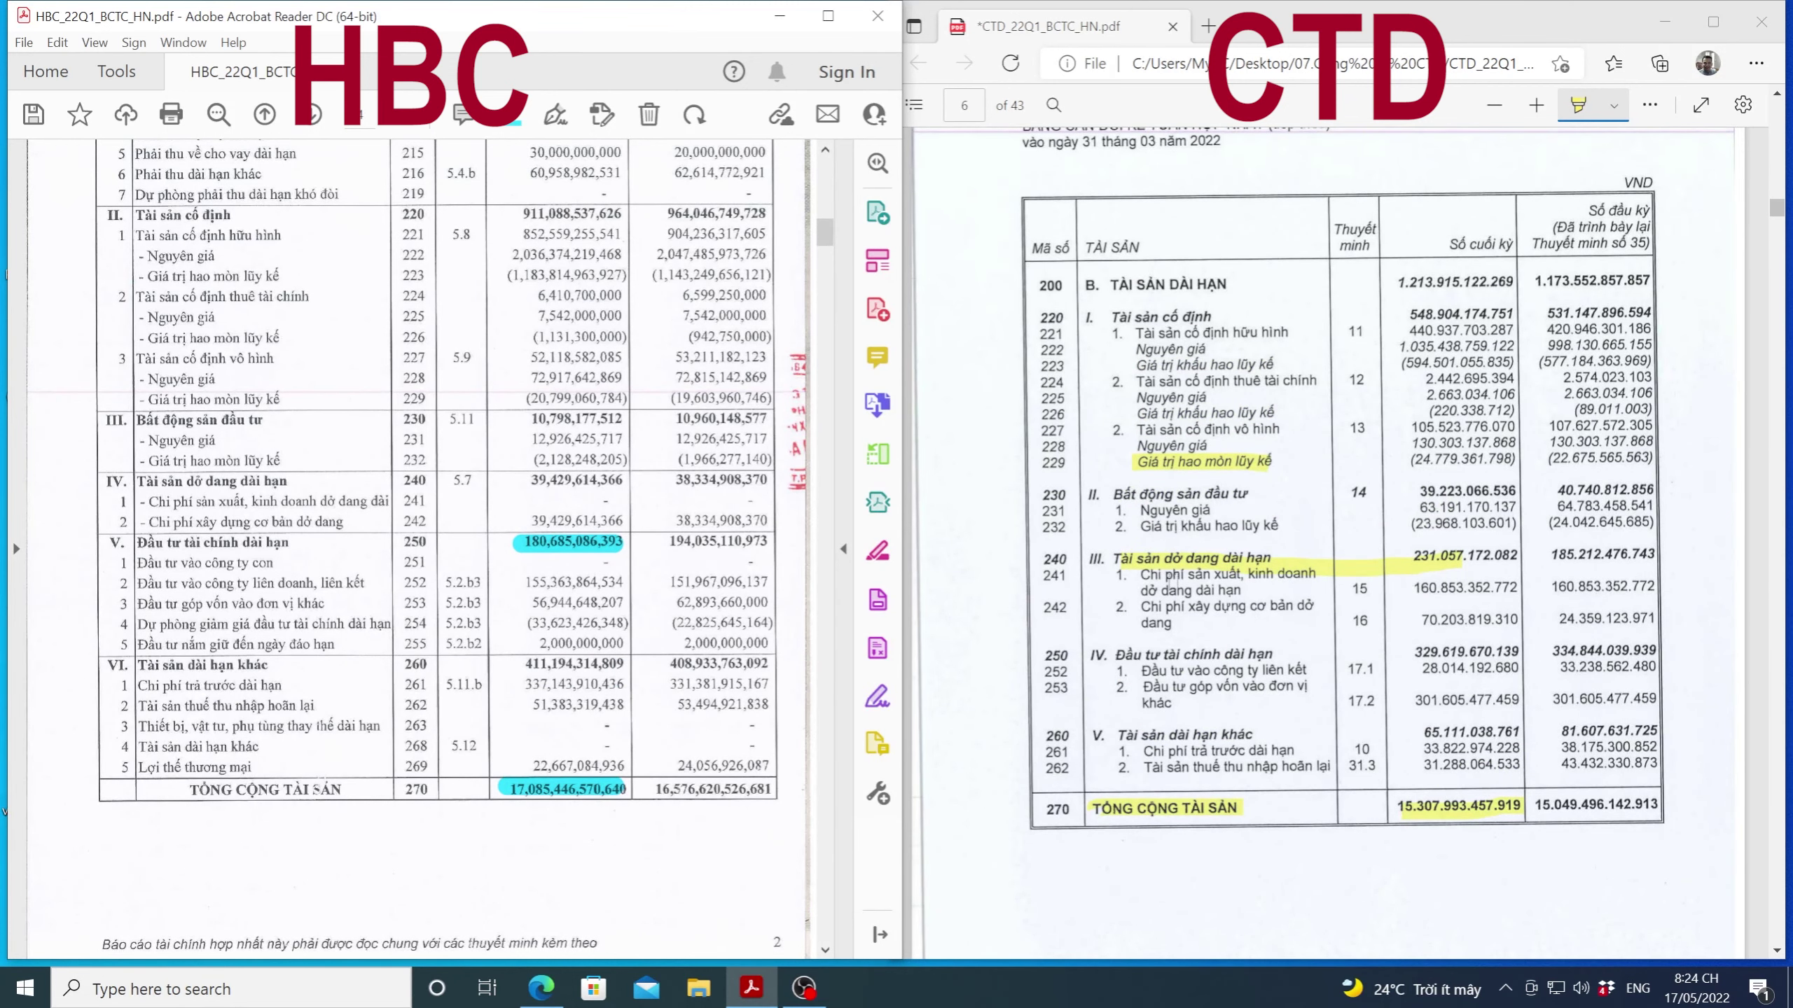
{"action": "scroll", "coordinate": [498, 449], "scroll_direction": "up", "scroll_amount": 15}
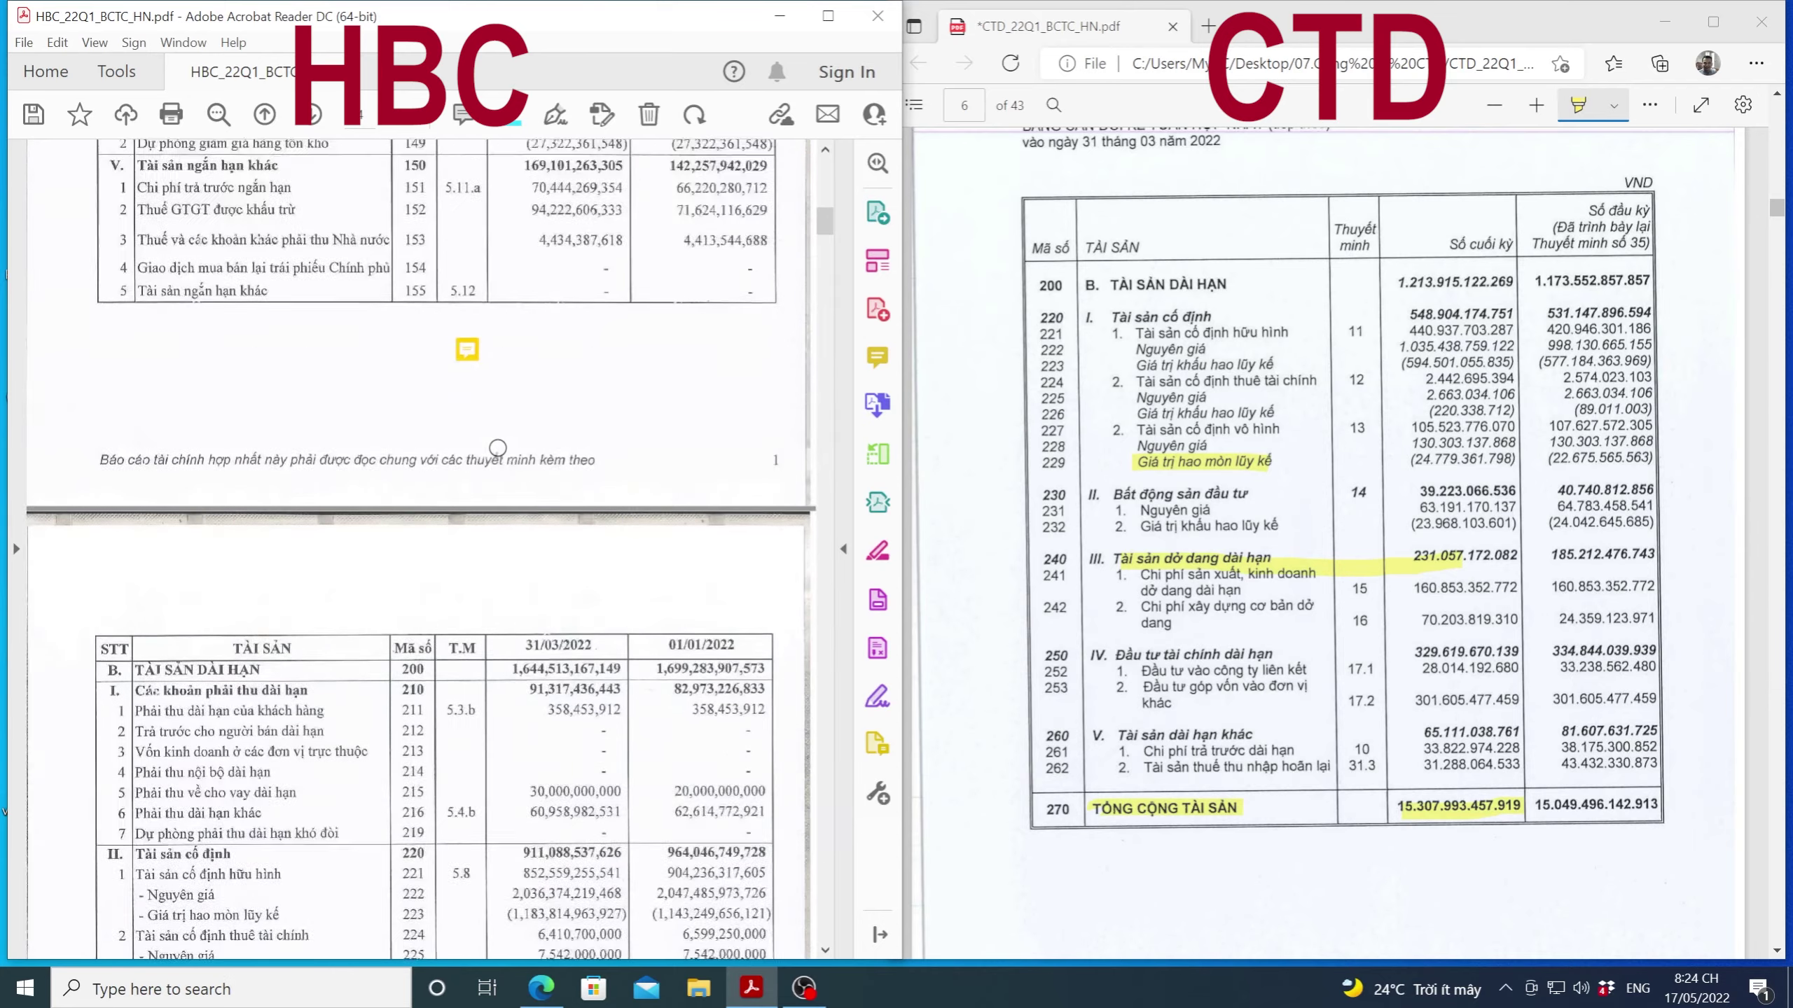
{"action": "scroll", "coordinate": [498, 449], "scroll_direction": "up", "scroll_amount": 13}
{"action": "scroll", "coordinate": [1167, 383], "scroll_direction": "up", "scroll_amount": 8}
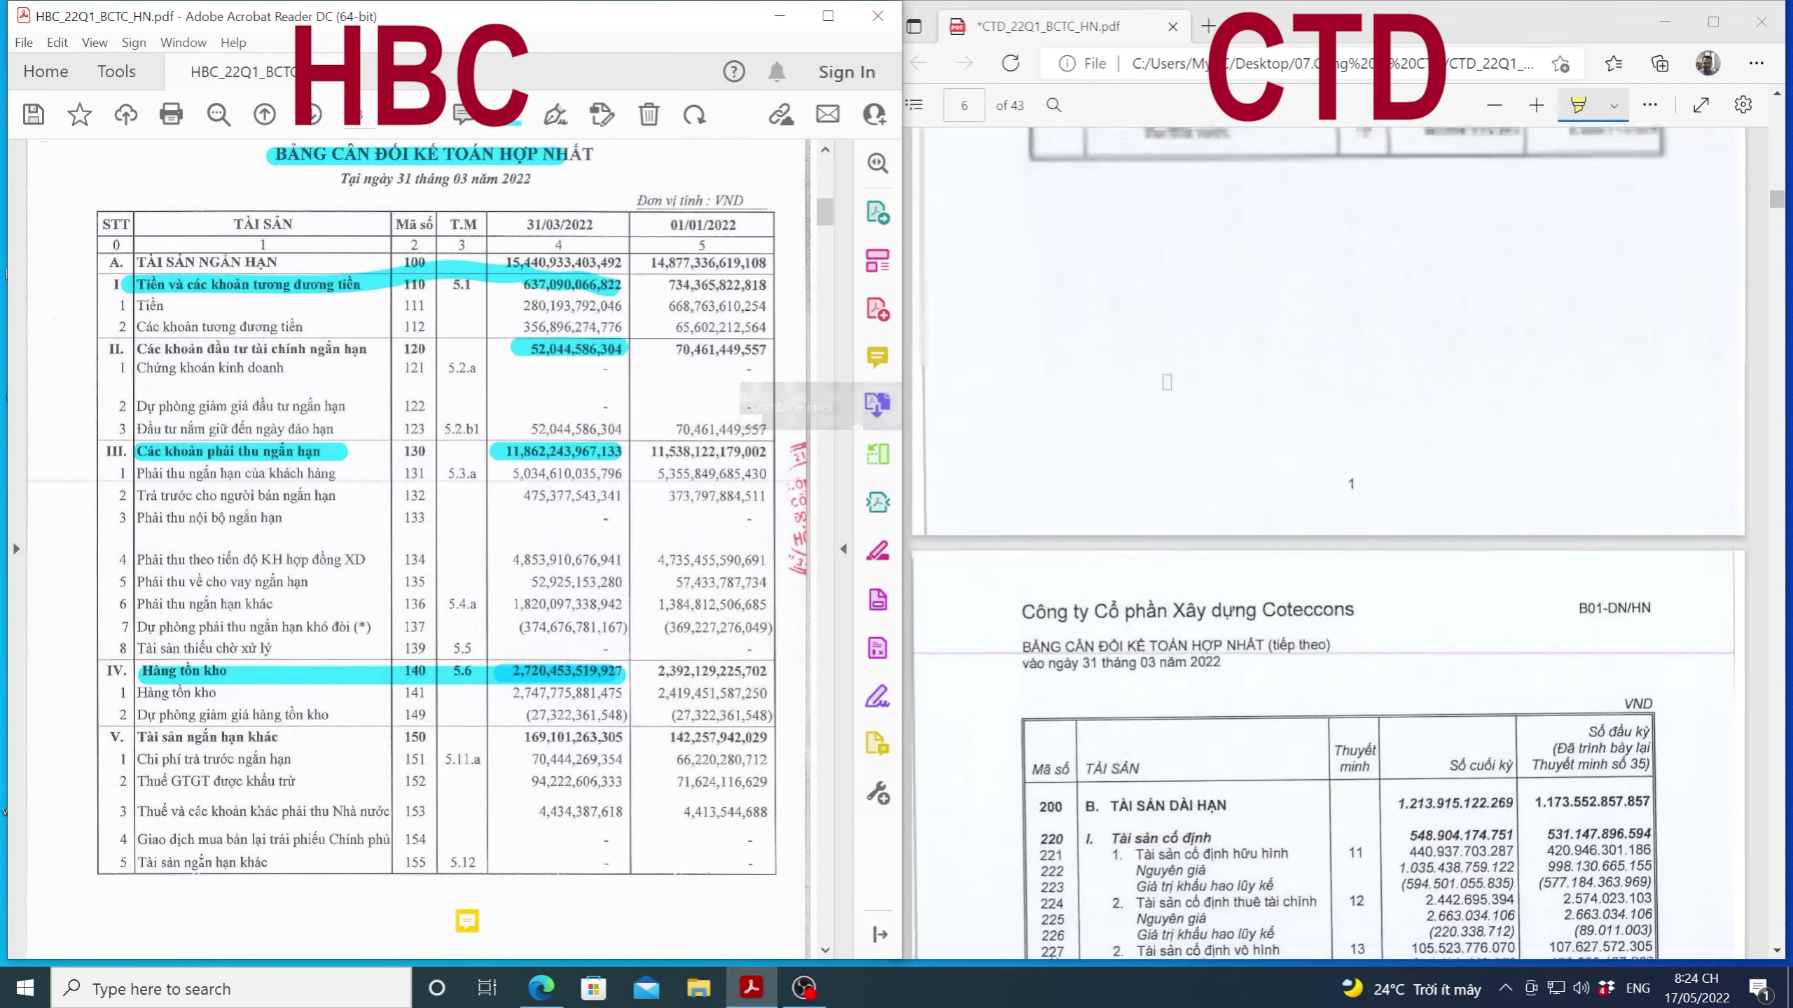
{"action": "scroll", "coordinate": [1166, 383], "scroll_direction": "down", "scroll_amount": 8}
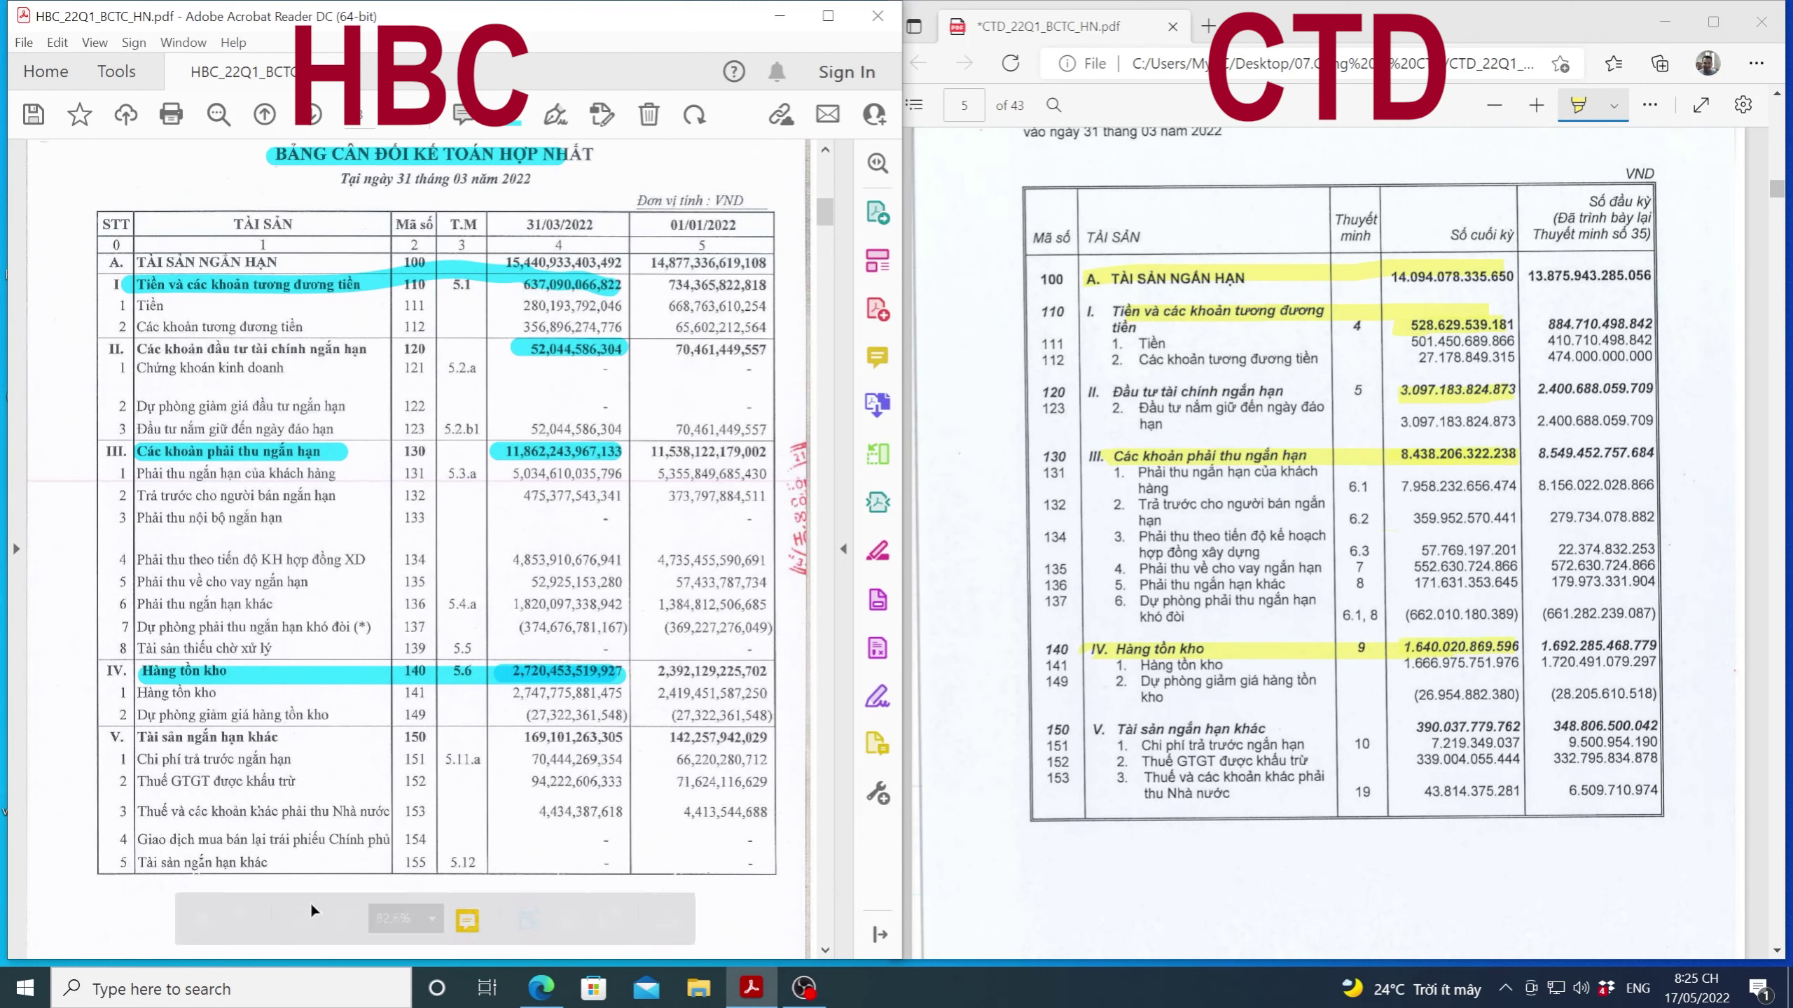
Step: Open Calculator and divide 11 by 17 for HBC's ratio of short-term receivables to total assets
{"action": "left_click", "coordinate": [197, 989]}
{"action": "type", "text": "ca"}
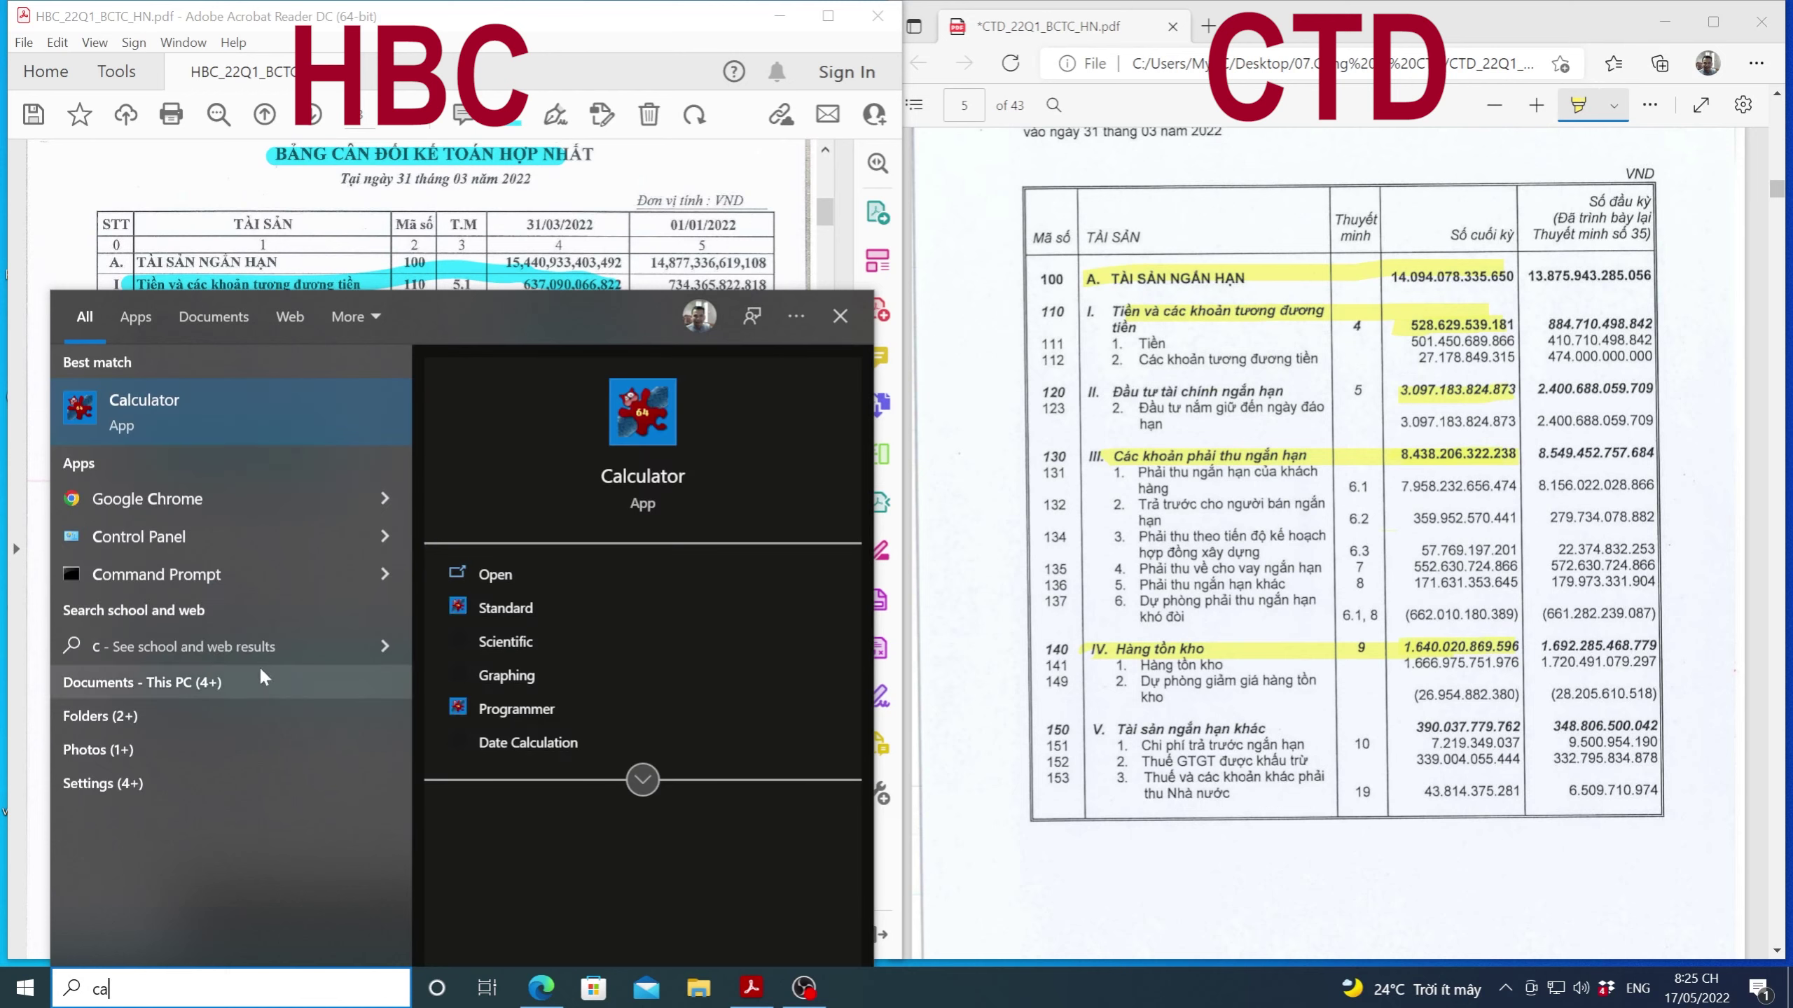
{"action": "left_click", "coordinate": [179, 409]}
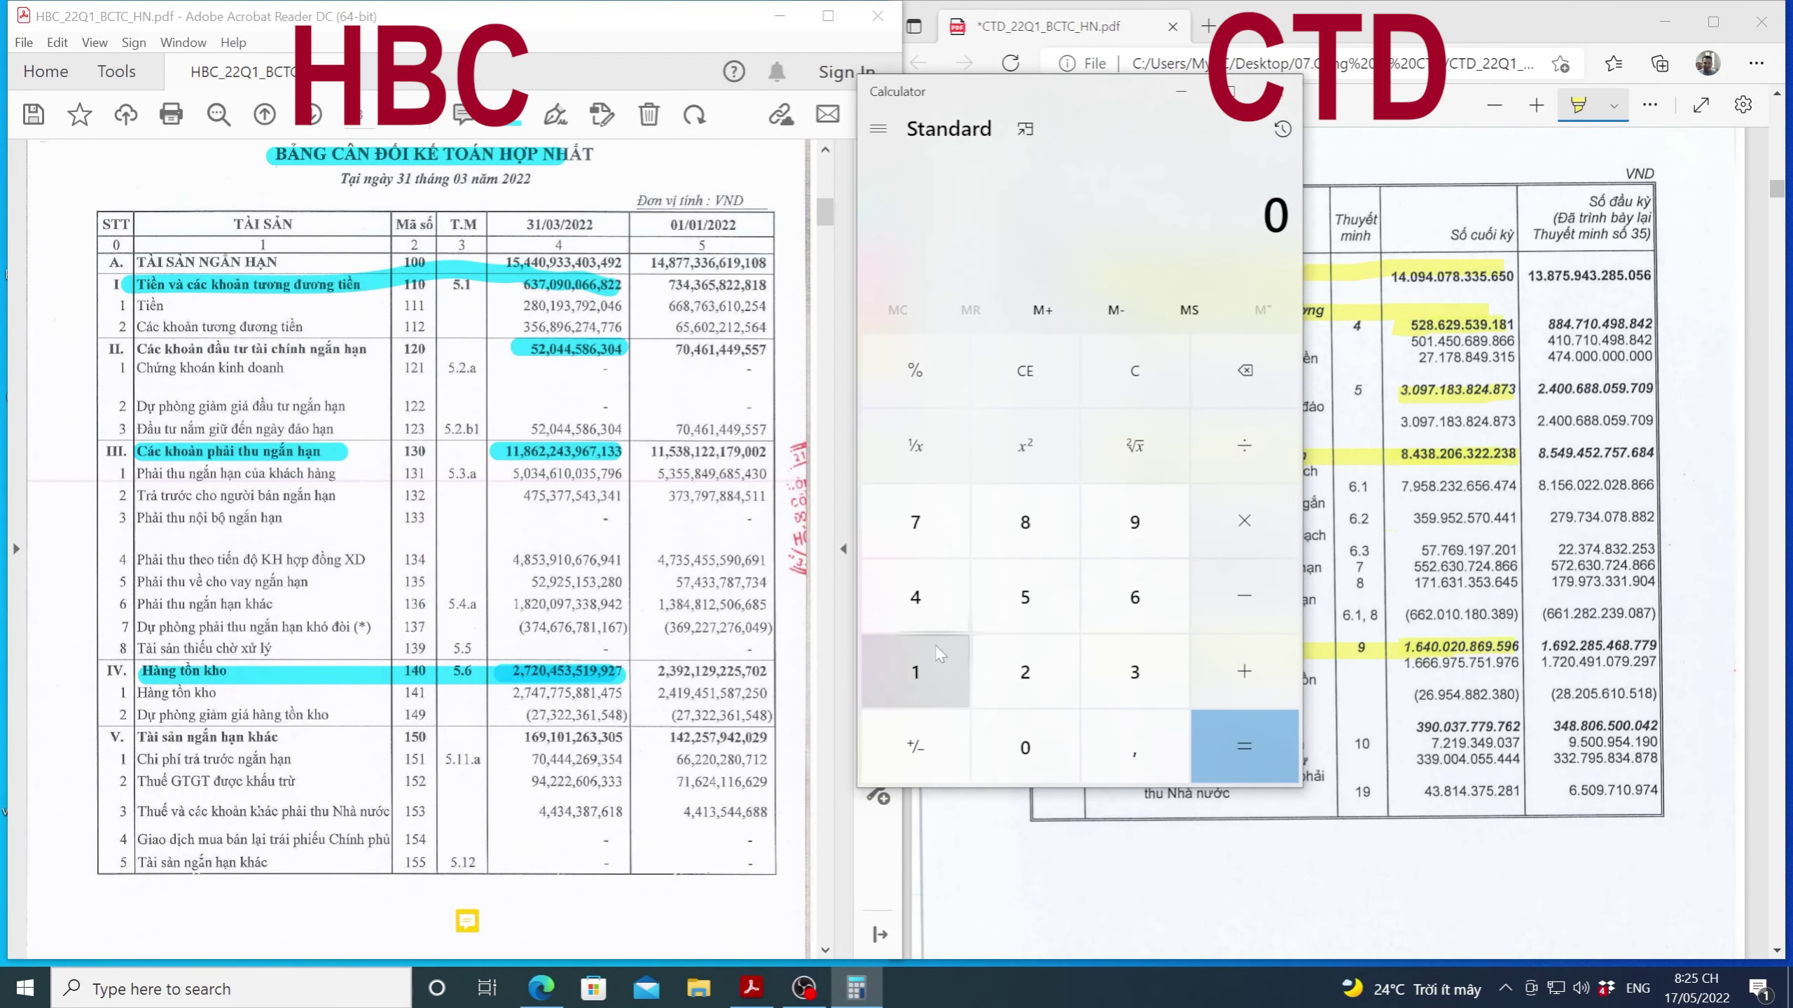
{"action": "double_click", "coordinate": [935, 645]}
{"action": "left_click", "coordinate": [1134, 738]}
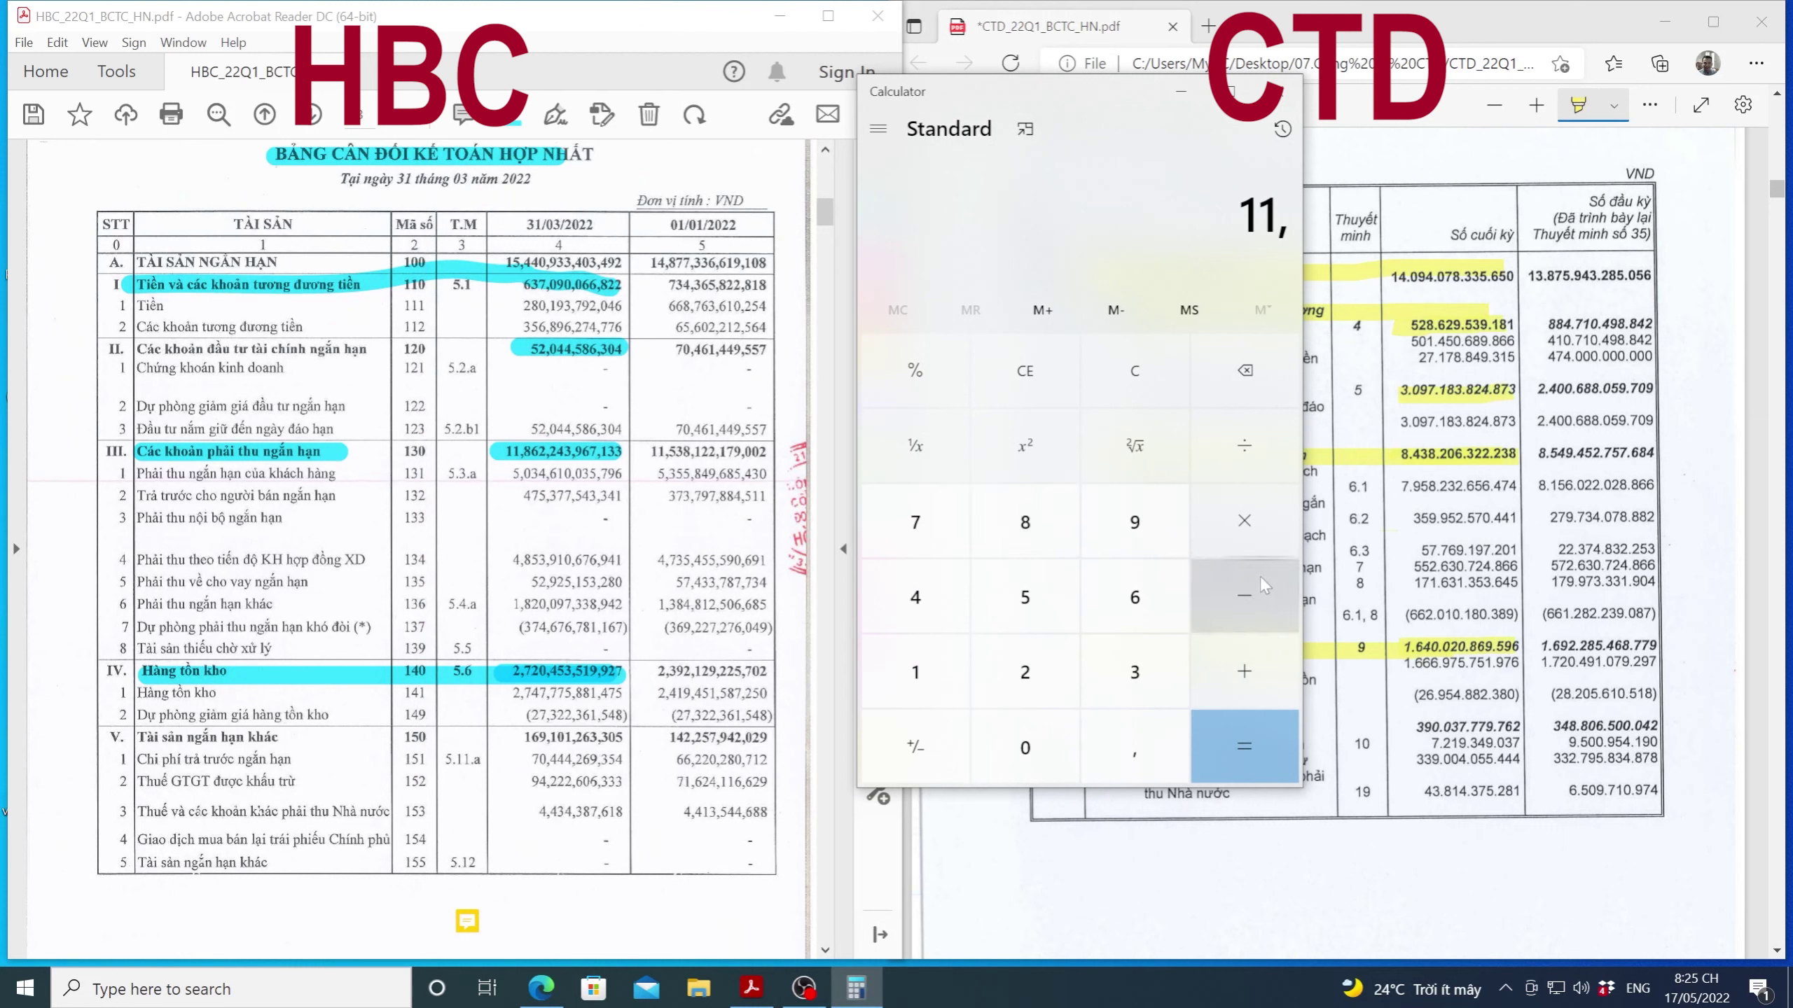
{"action": "left_click", "coordinate": [1255, 458]}
{"action": "left_click", "coordinate": [915, 671]}
{"action": "left_click", "coordinate": [915, 522]}
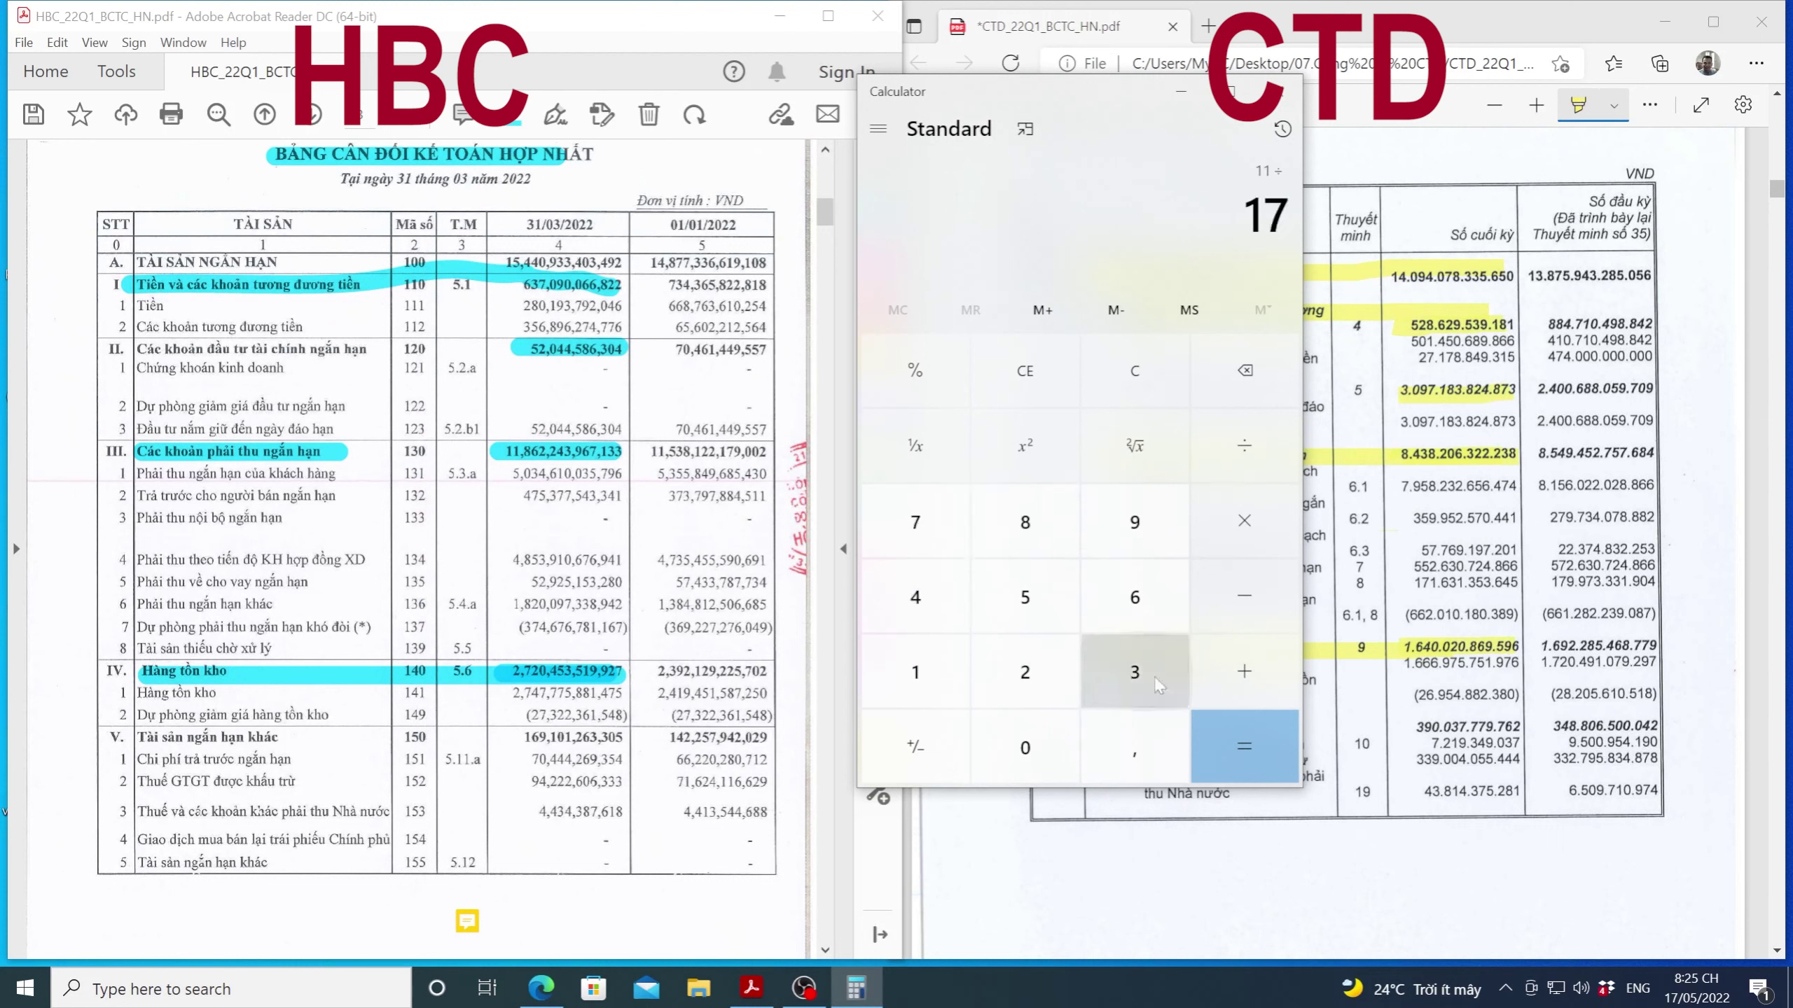
{"action": "left_click", "coordinate": [1207, 738]}
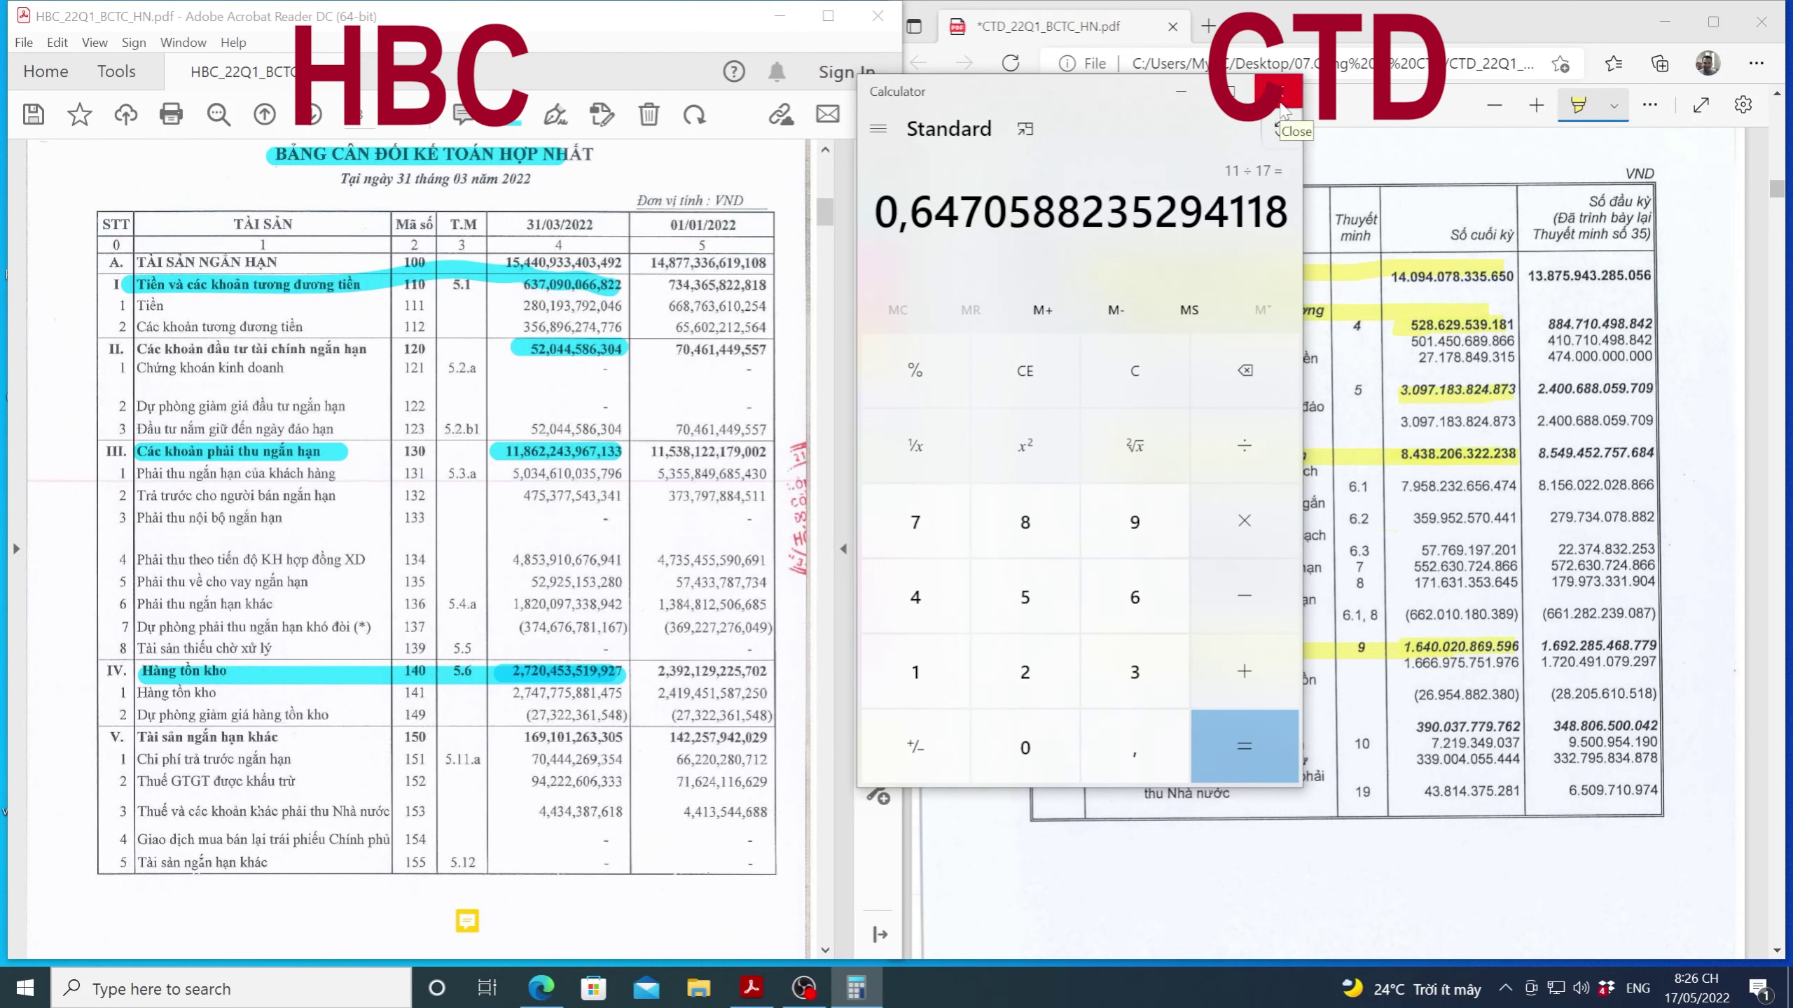
Step: Uncover the CTD report, calculate 8,4 divided by 15 for CTD's receivables-to-assets ratio, and put Calculator away
{"action": "left_click_drag", "start_coordinate": [1242, 92], "coordinate": [911, 89]}
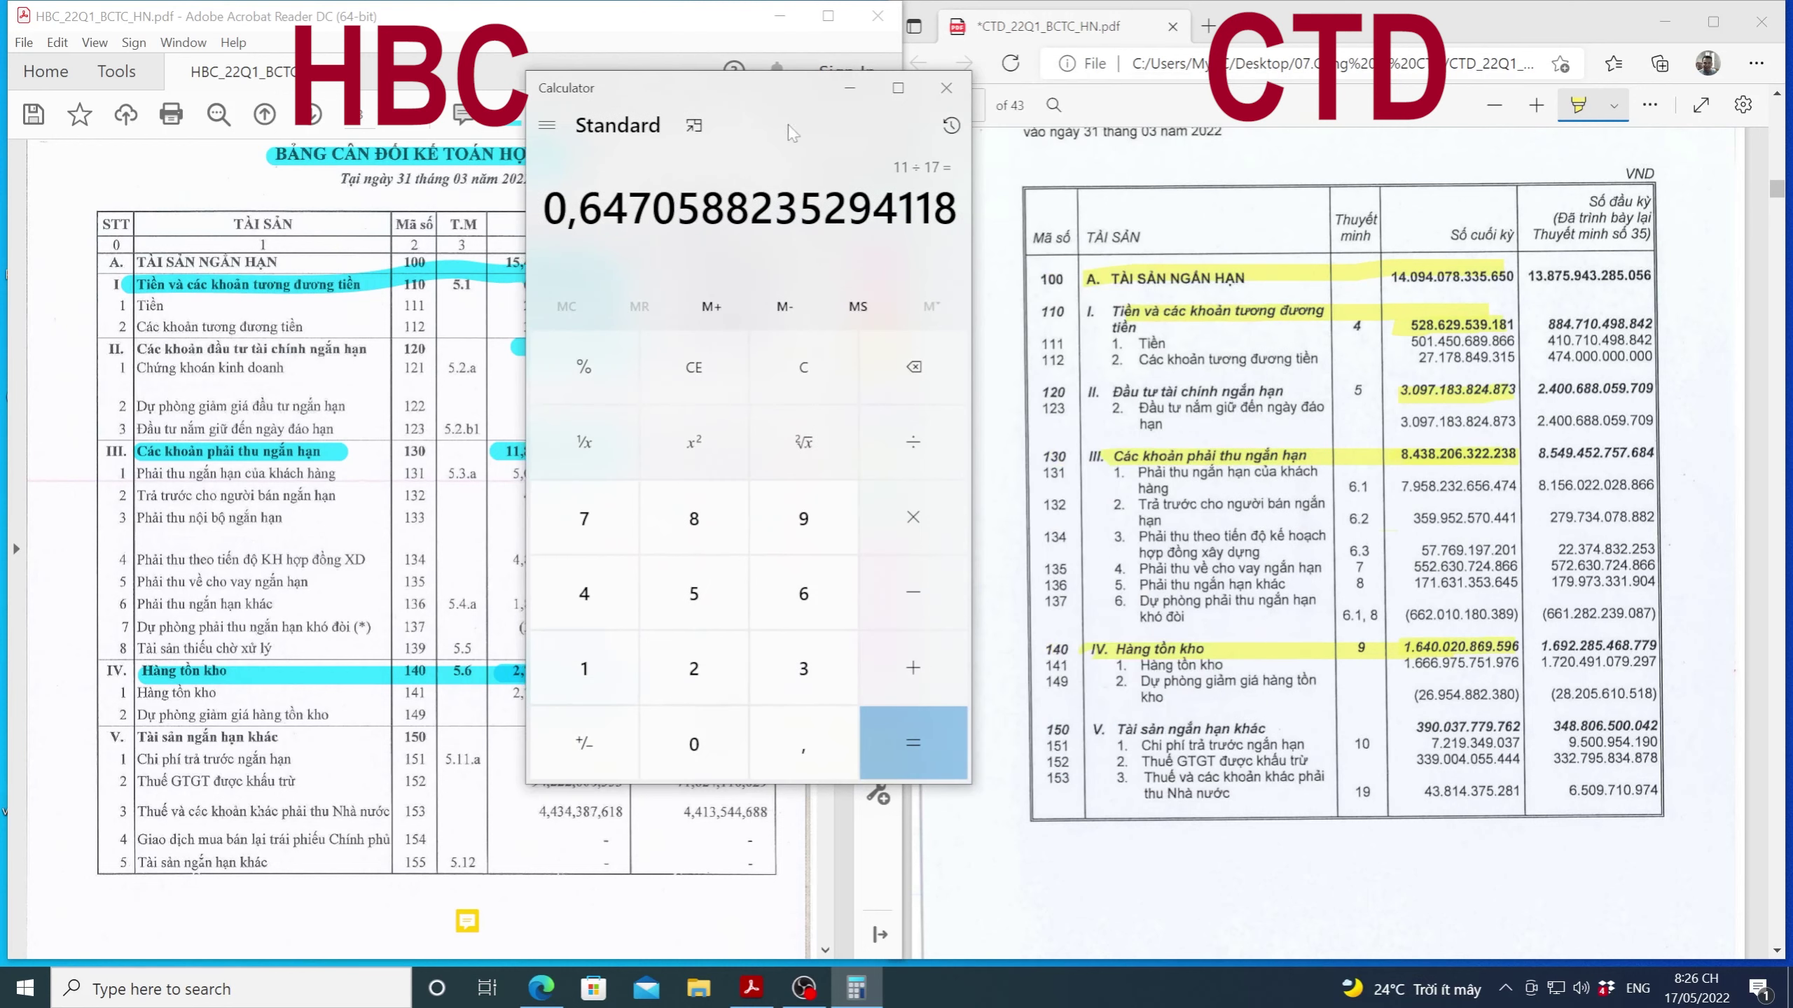
{"action": "type", "text": "8,"}
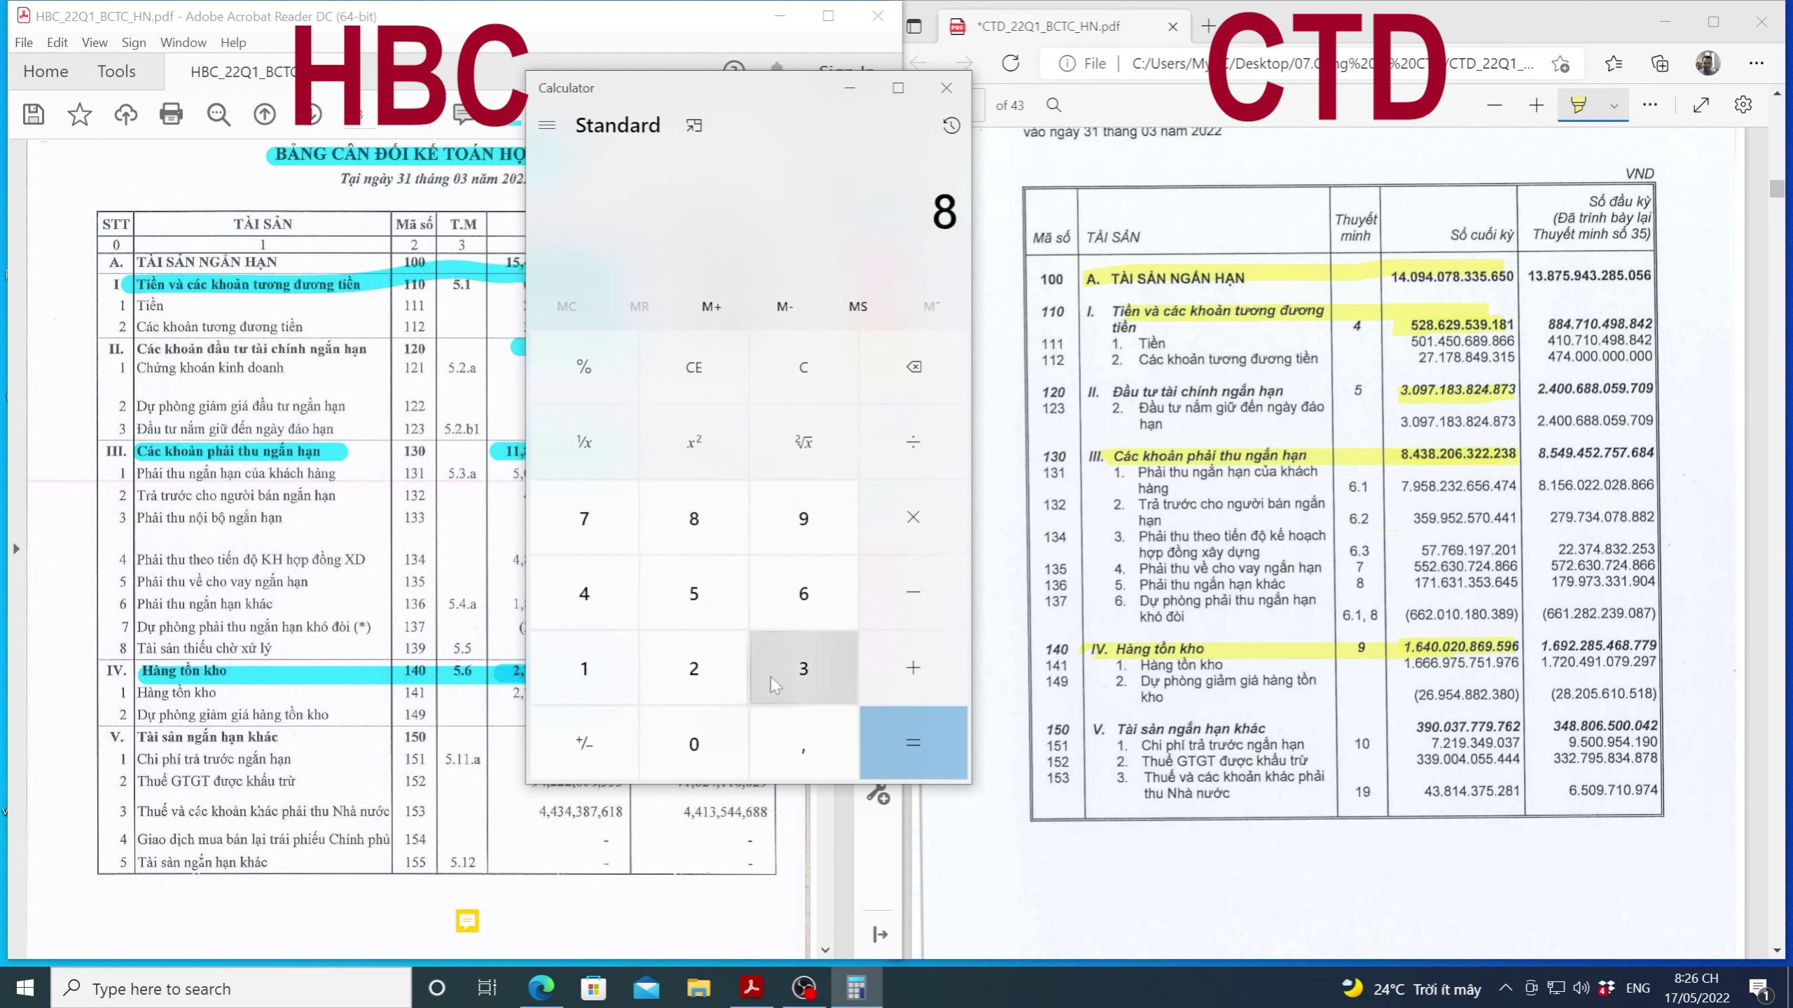
{"action": "type", "text": "4/15"}
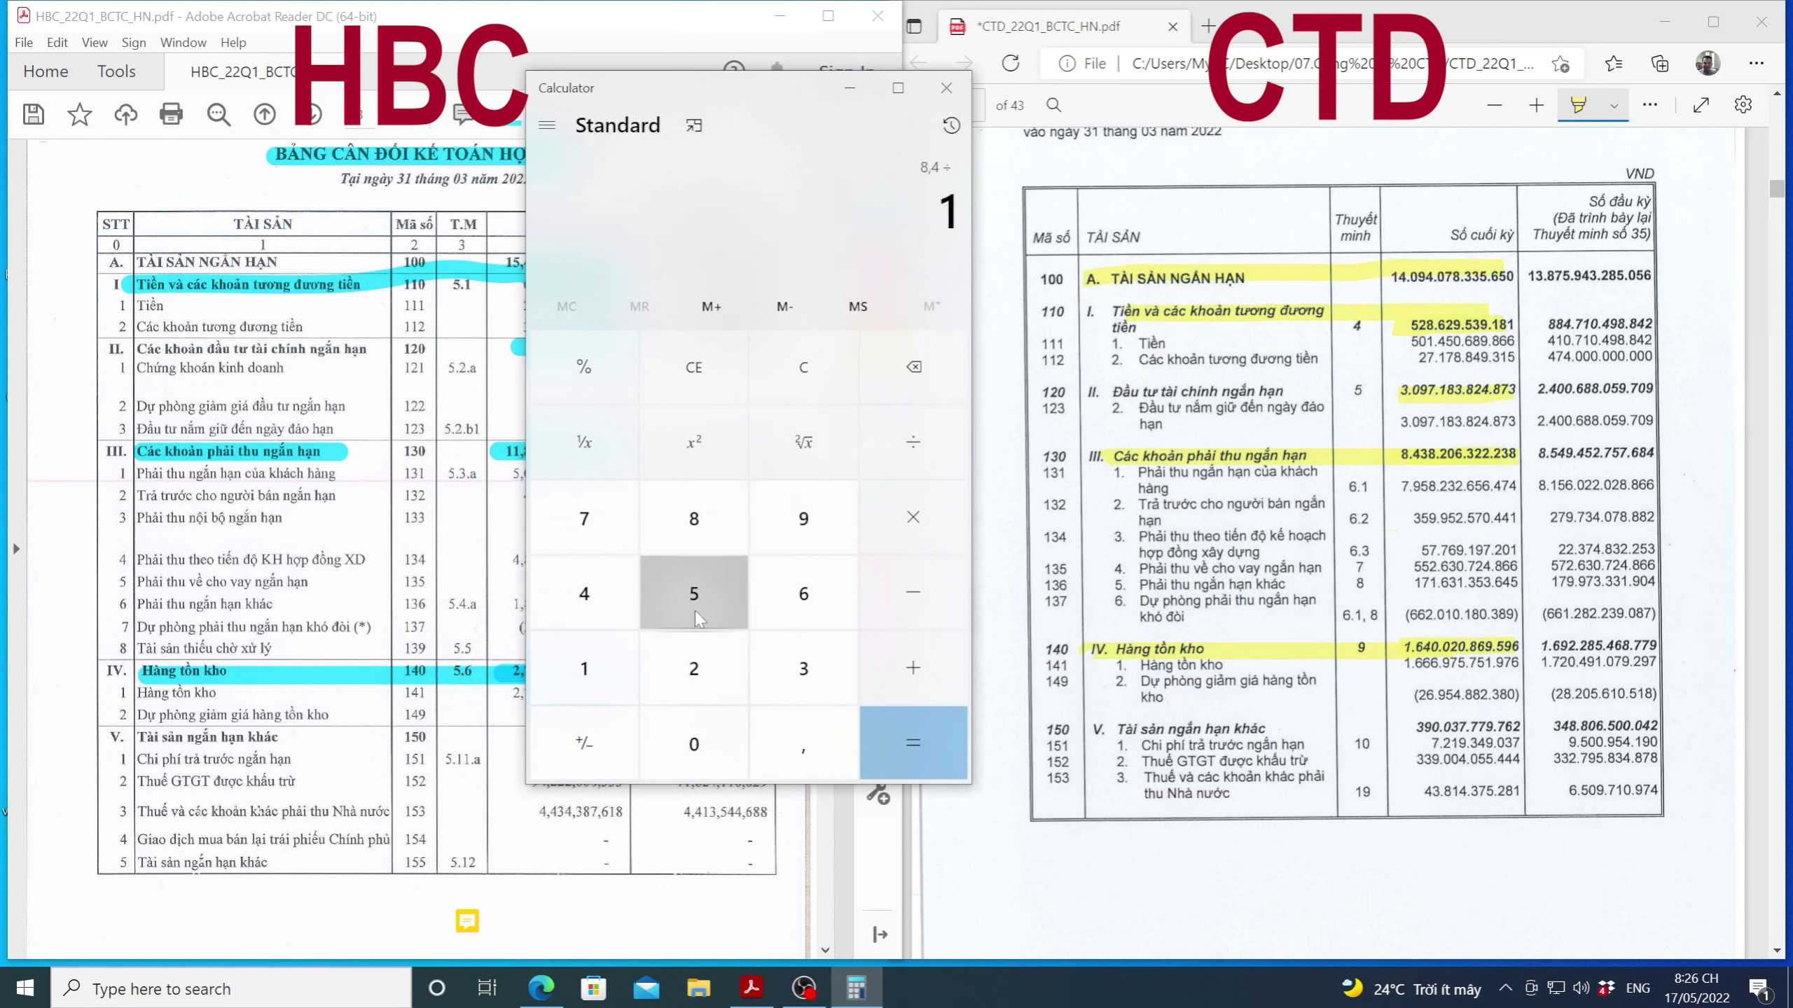
{"action": "left_click", "coordinate": [889, 720]}
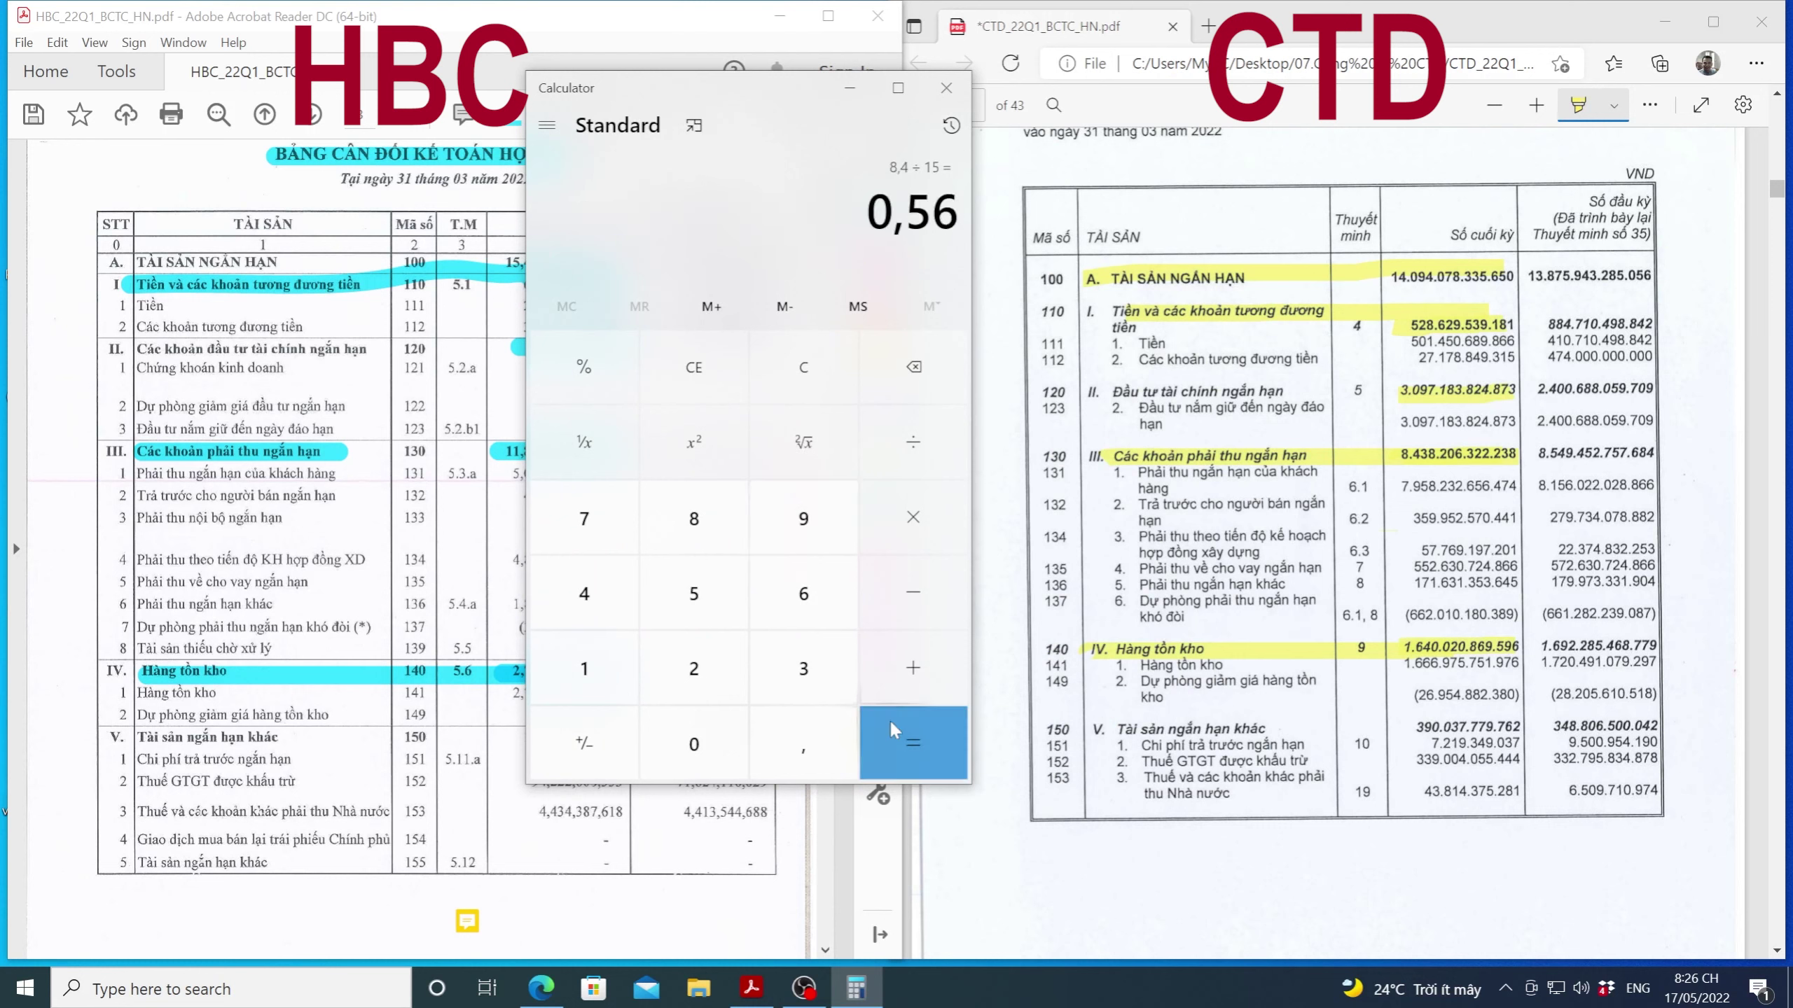
{"action": "left_click", "coordinate": [946, 89]}
Step: Compare inventories, long-term assets and total assets in the HBC and CTD balance sheets
{"action": "scroll", "coordinate": [557, 565], "scroll_direction": "down", "scroll_amount": 2}
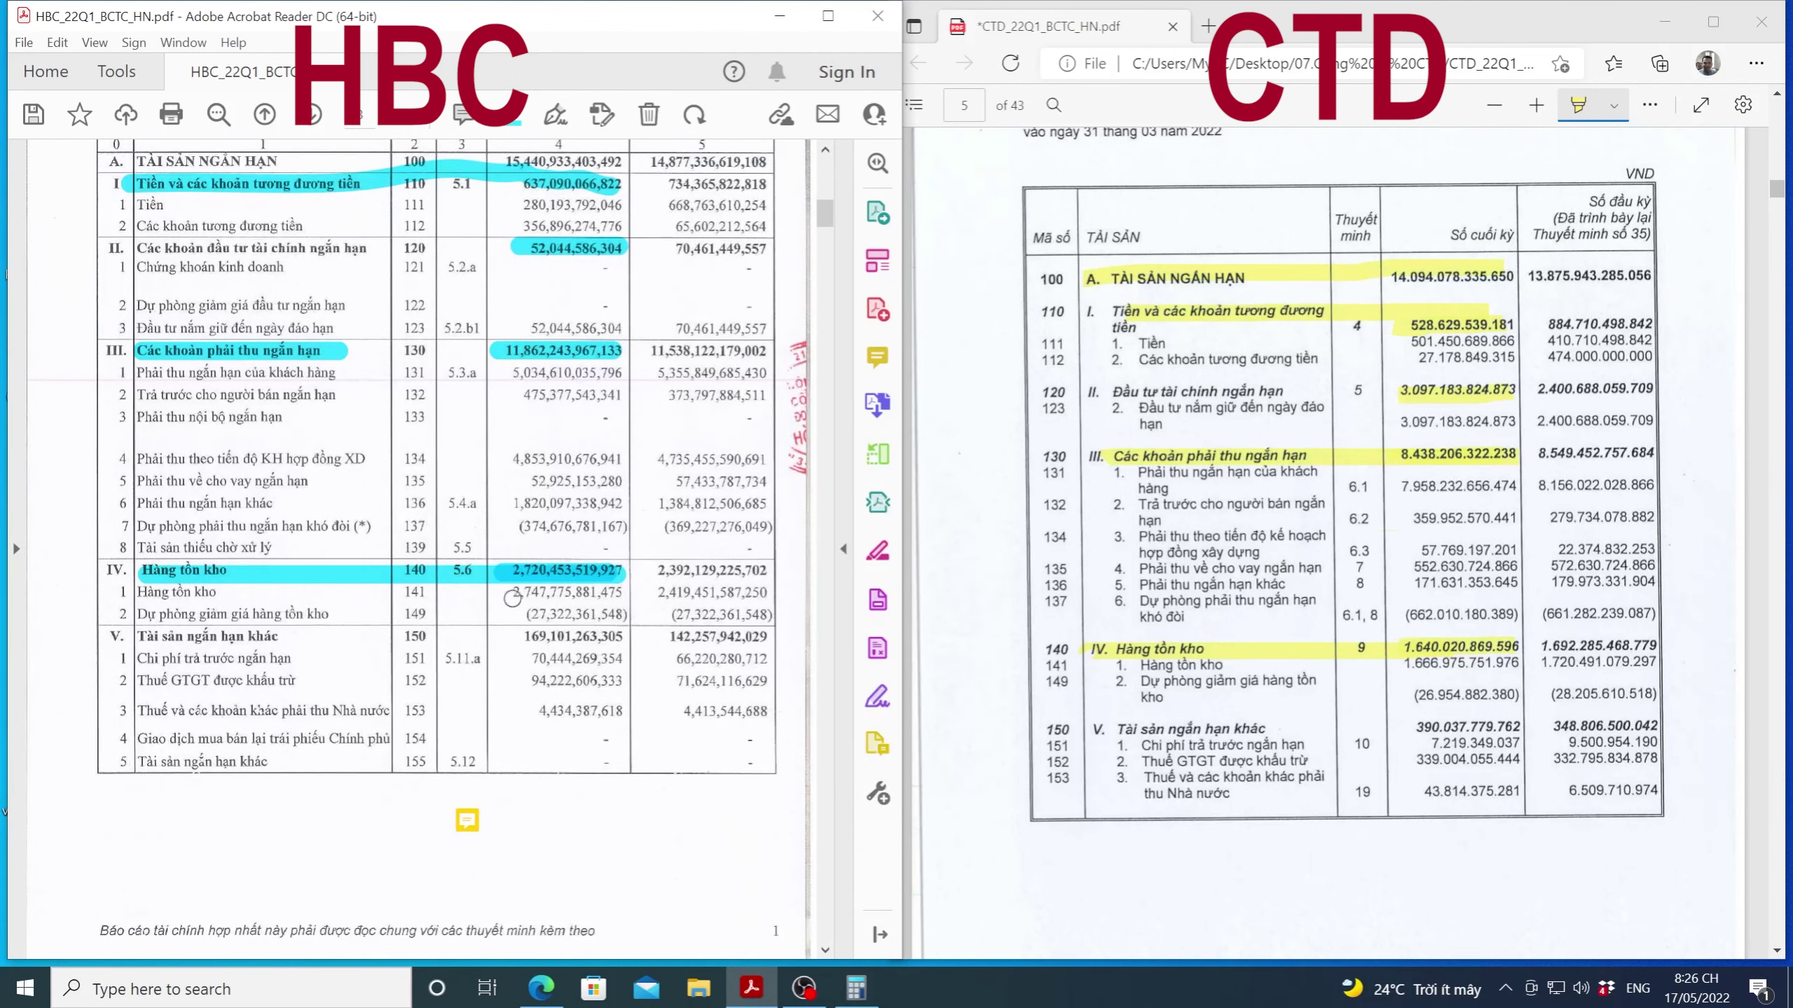
{"action": "scroll", "coordinate": [512, 598], "scroll_direction": "down", "scroll_amount": 3}
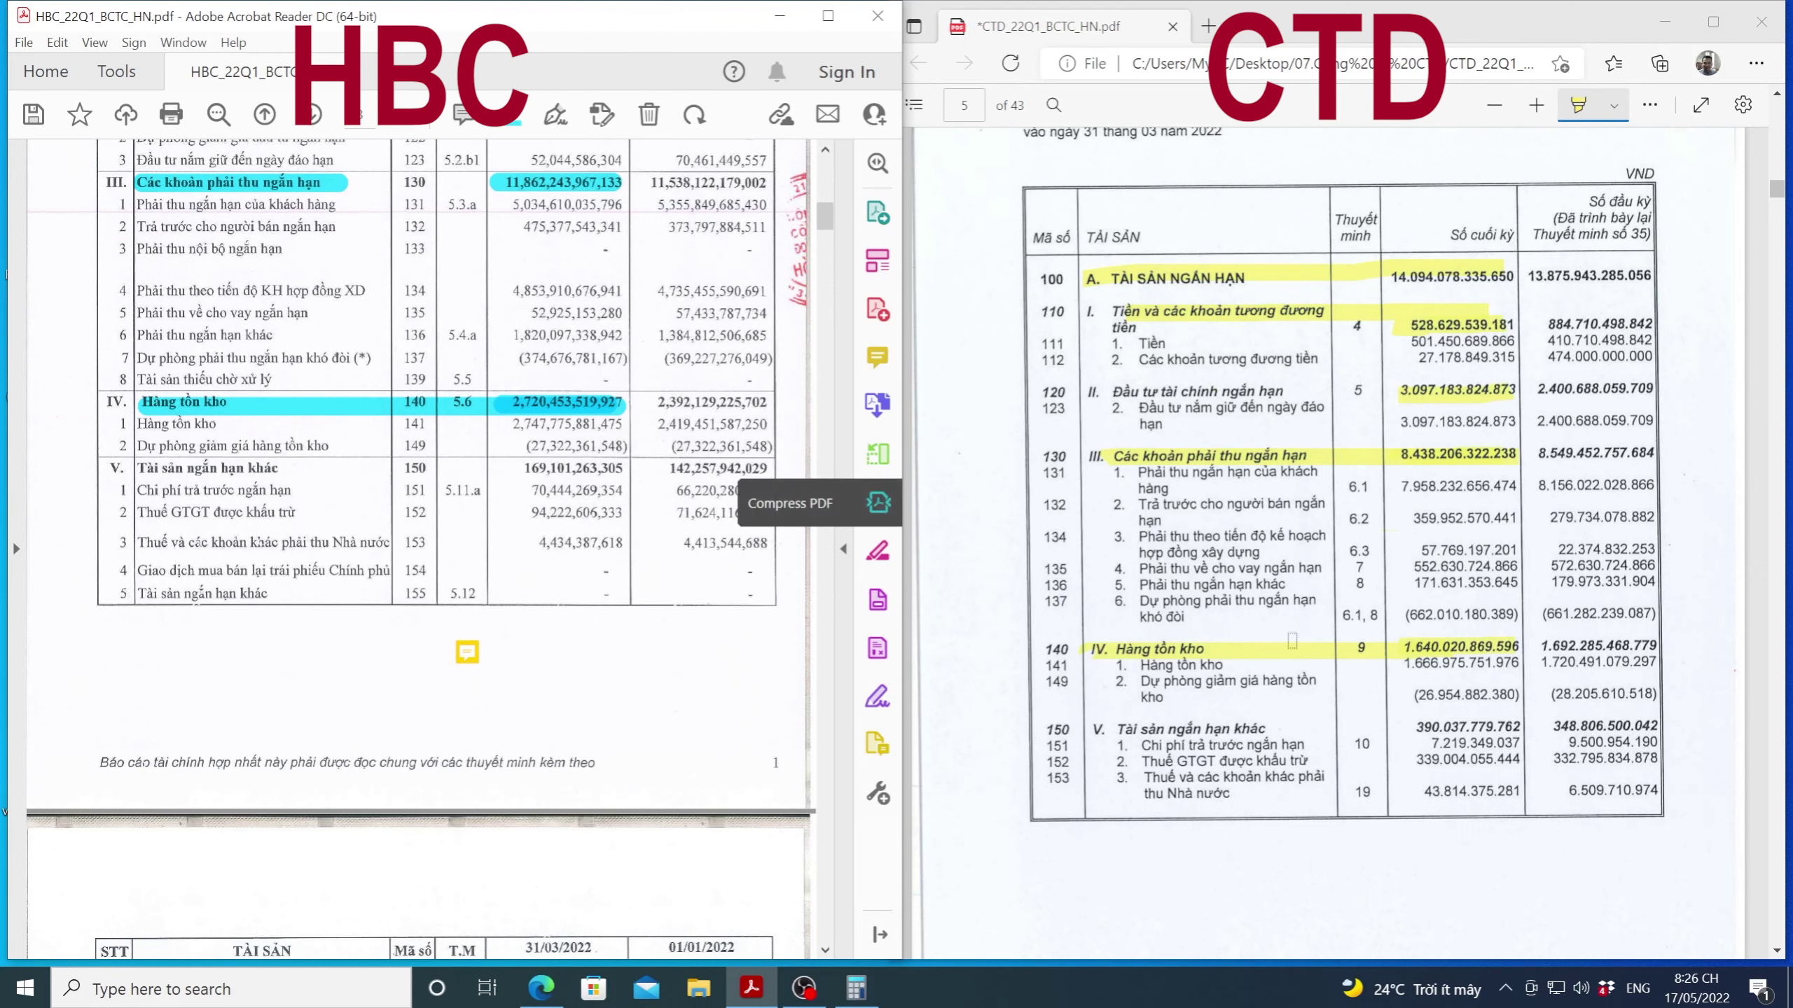
{"action": "scroll", "coordinate": [1404, 654], "scroll_direction": "down", "scroll_amount": 5}
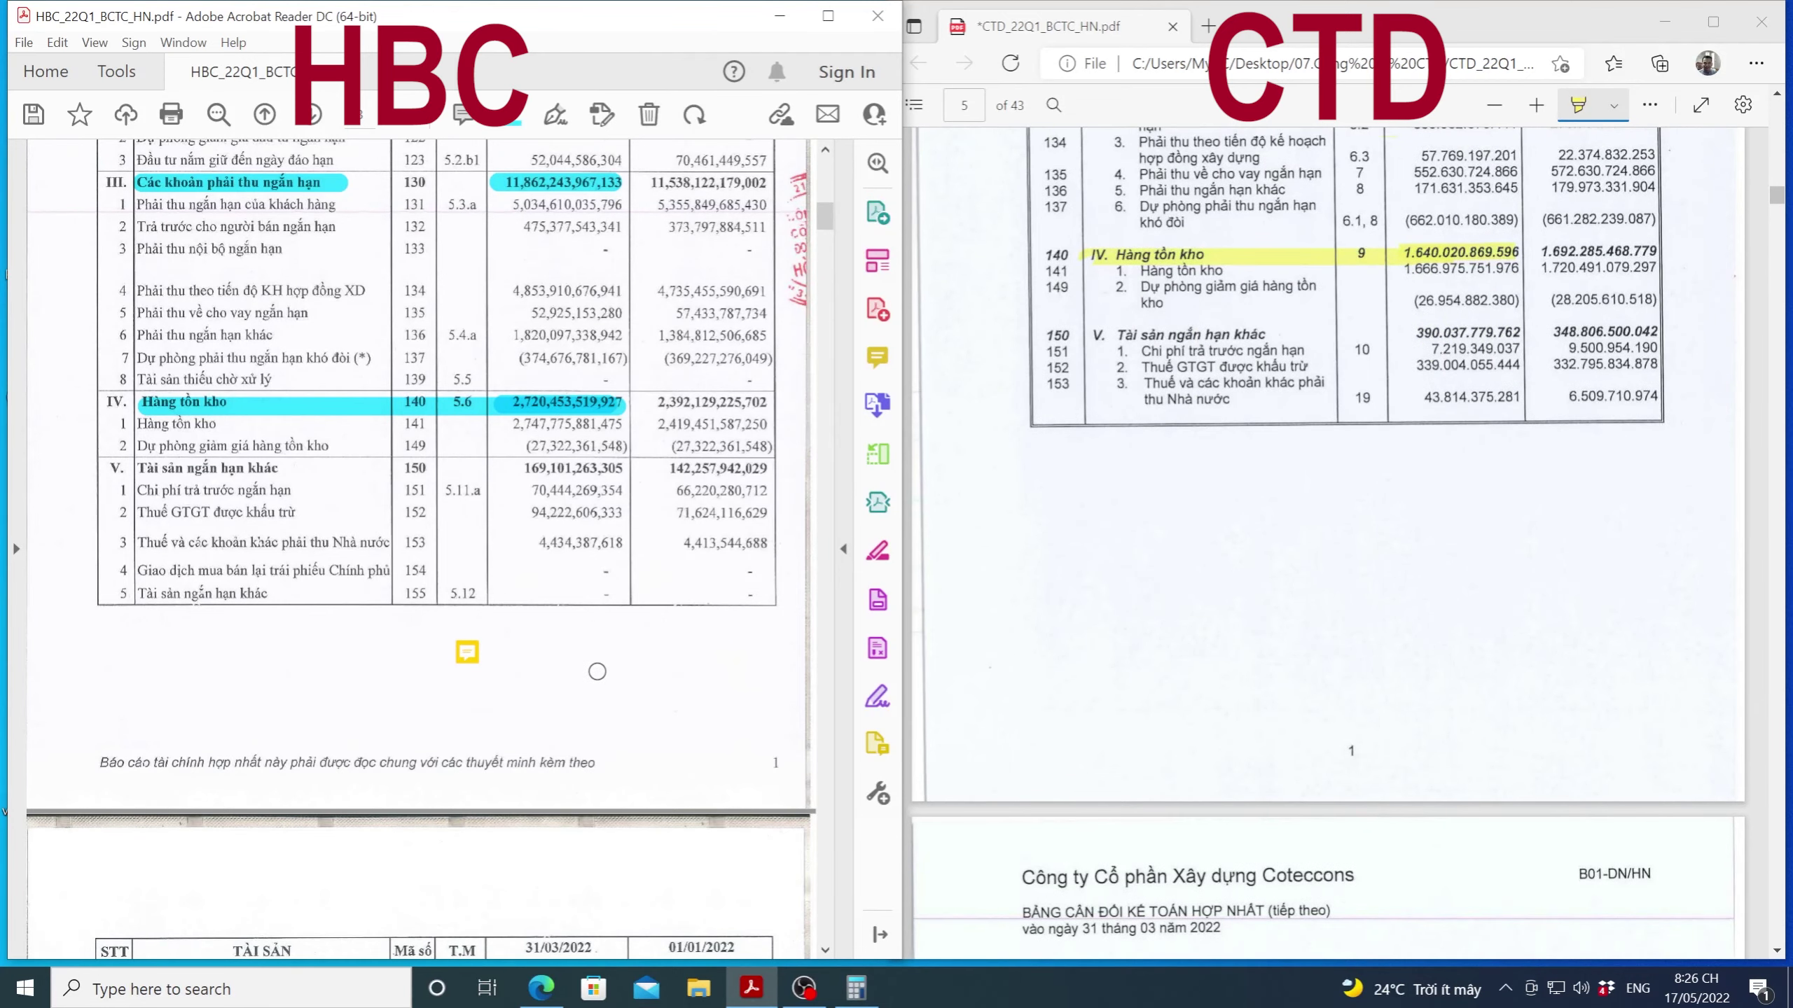
{"action": "scroll", "coordinate": [597, 672], "scroll_direction": "down", "scroll_amount": 14}
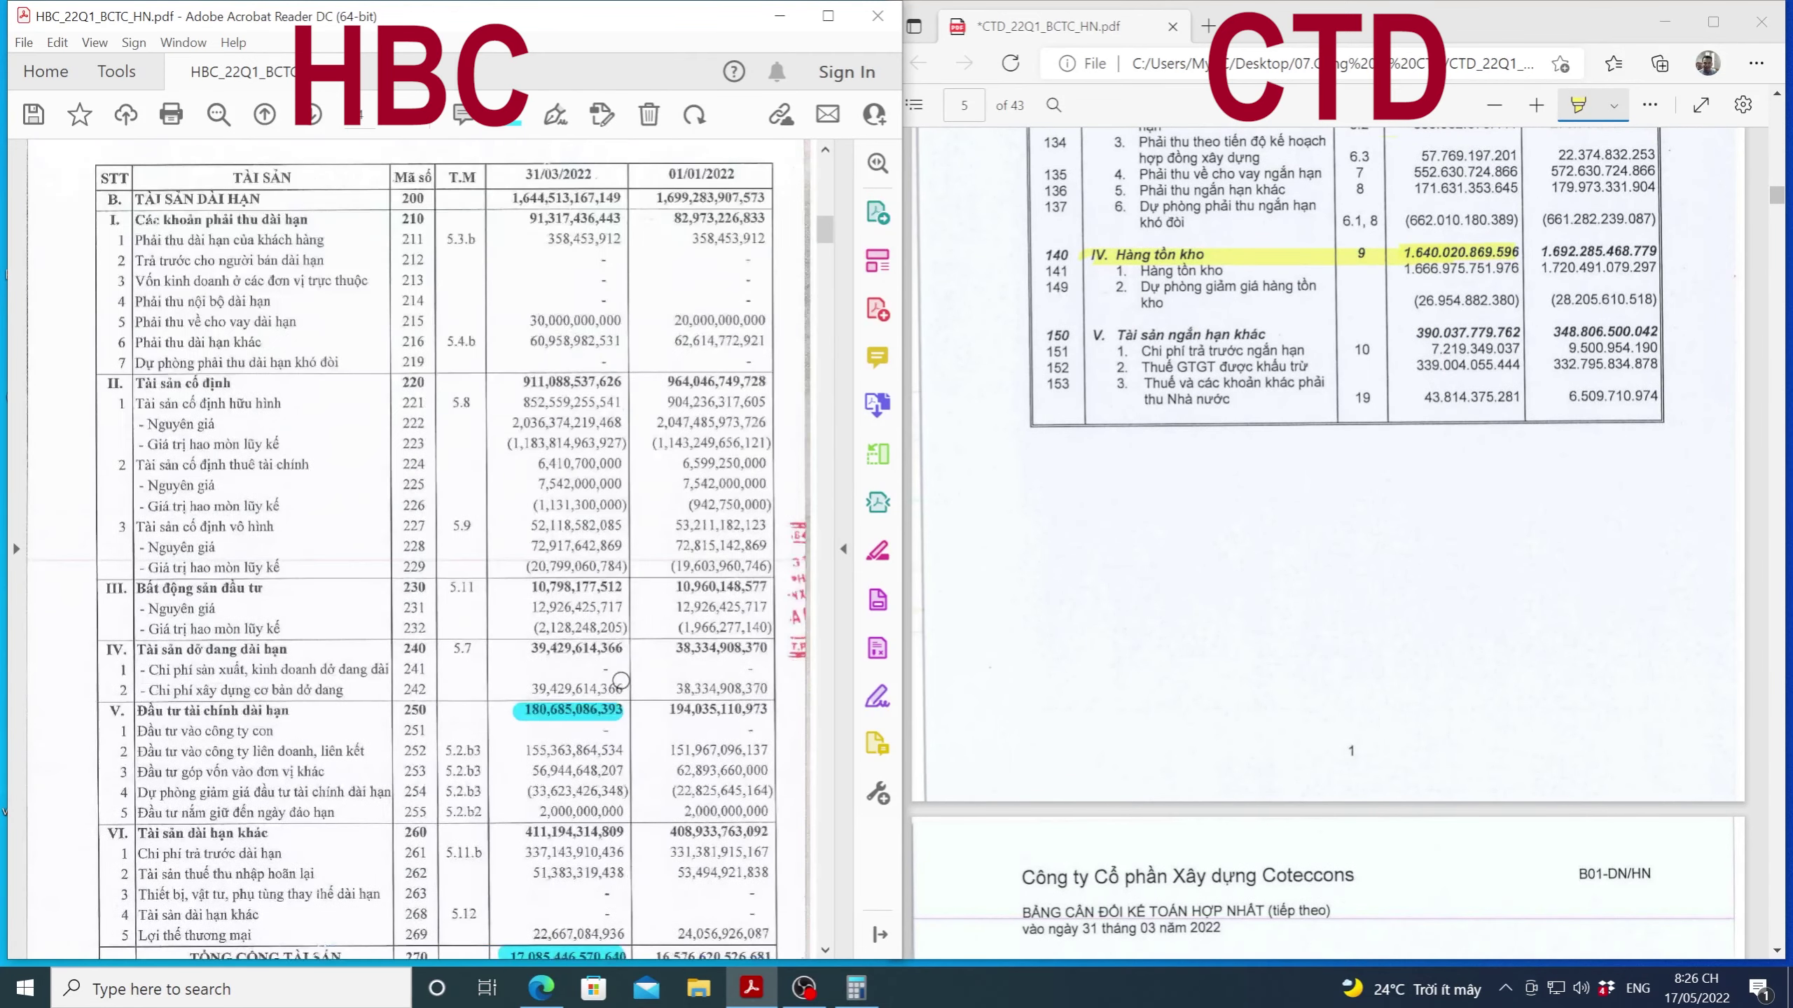
{"action": "scroll", "coordinate": [620, 681], "scroll_direction": "down", "scroll_amount": 2}
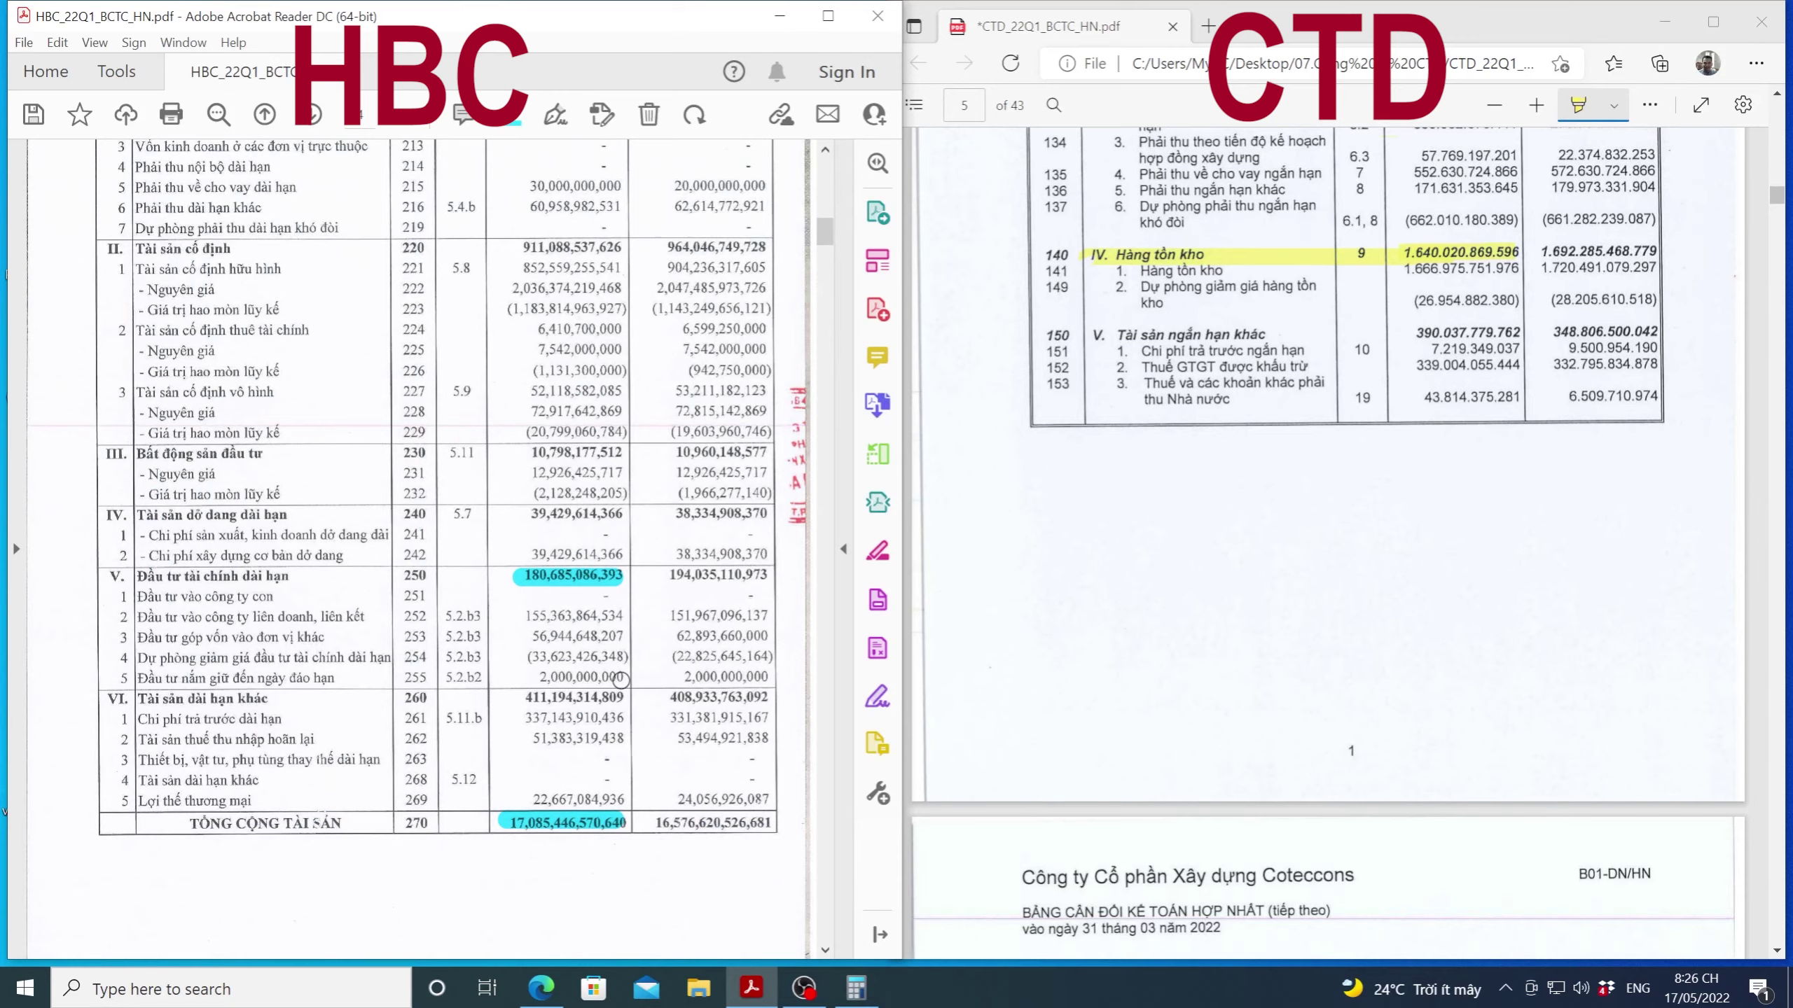
{"action": "scroll", "coordinate": [621, 680], "scroll_direction": "down", "scroll_amount": 2}
{"action": "scroll", "coordinate": [1300, 636], "scroll_direction": "down", "scroll_amount": 15}
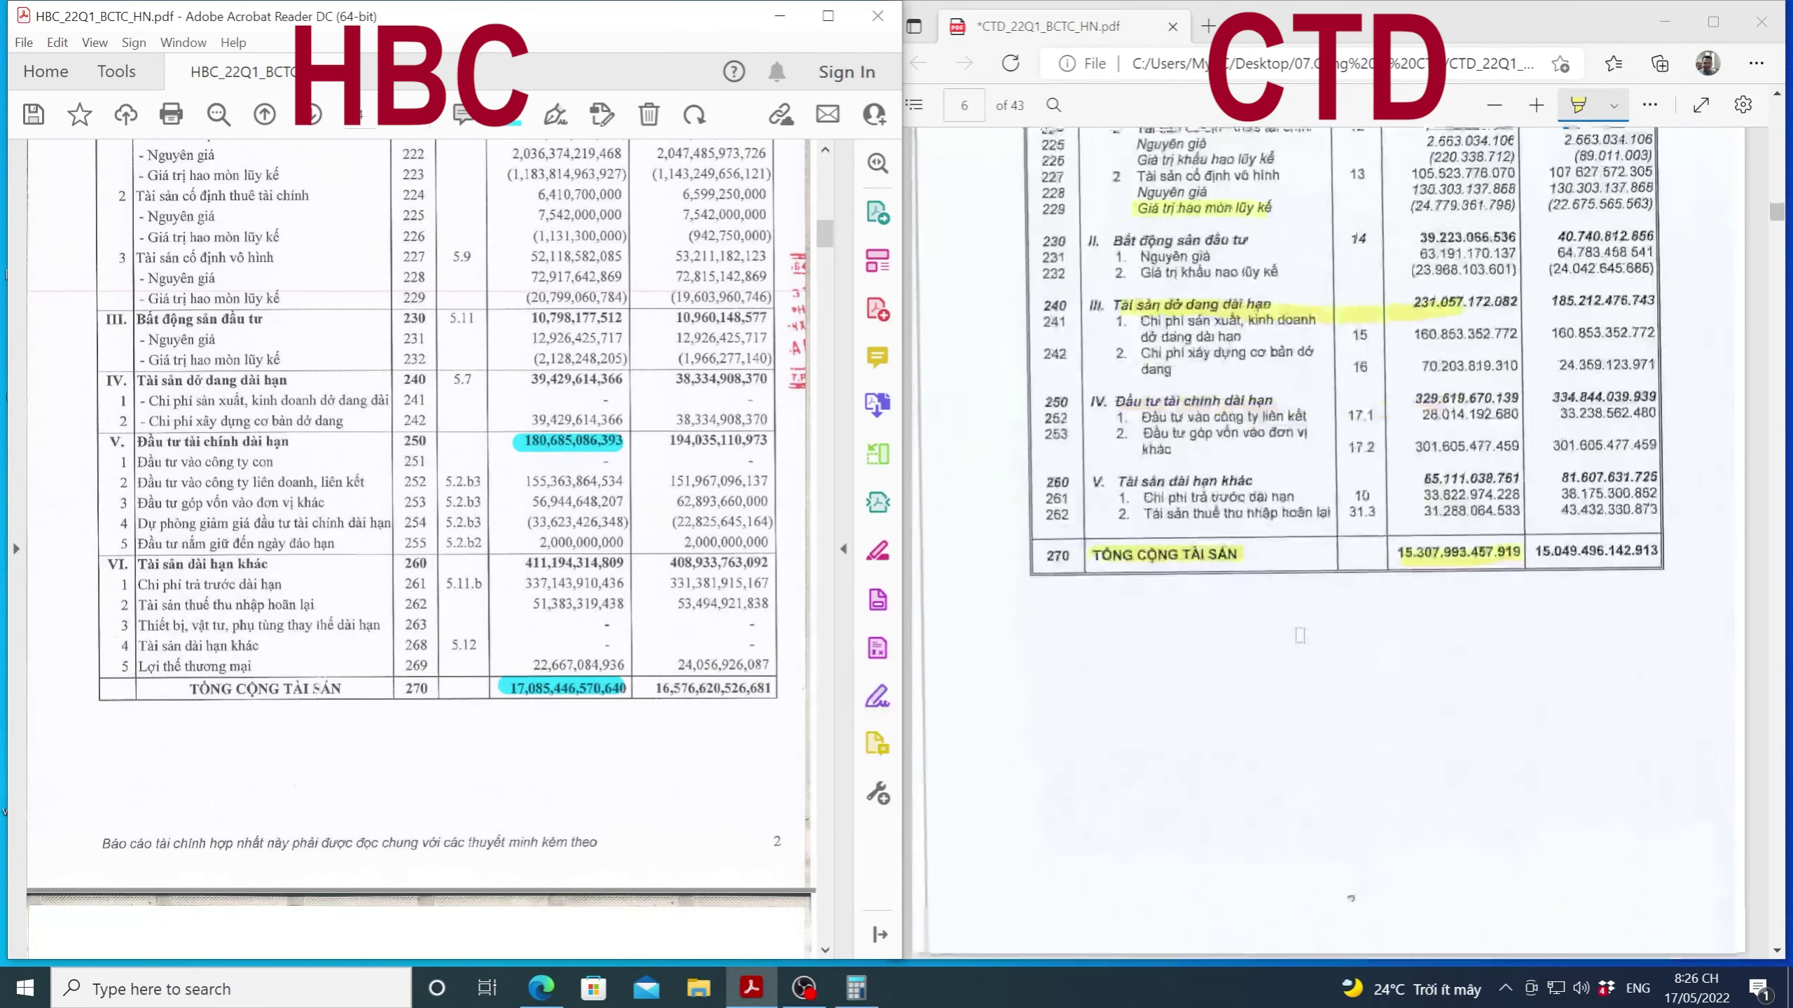
{"action": "scroll", "coordinate": [1301, 636], "scroll_direction": "up", "scroll_amount": 2}
{"action": "scroll", "coordinate": [1300, 636], "scroll_direction": "down", "scroll_amount": 4}
{"action": "scroll", "coordinate": [752, 674], "scroll_direction": "down", "scroll_amount": 2}
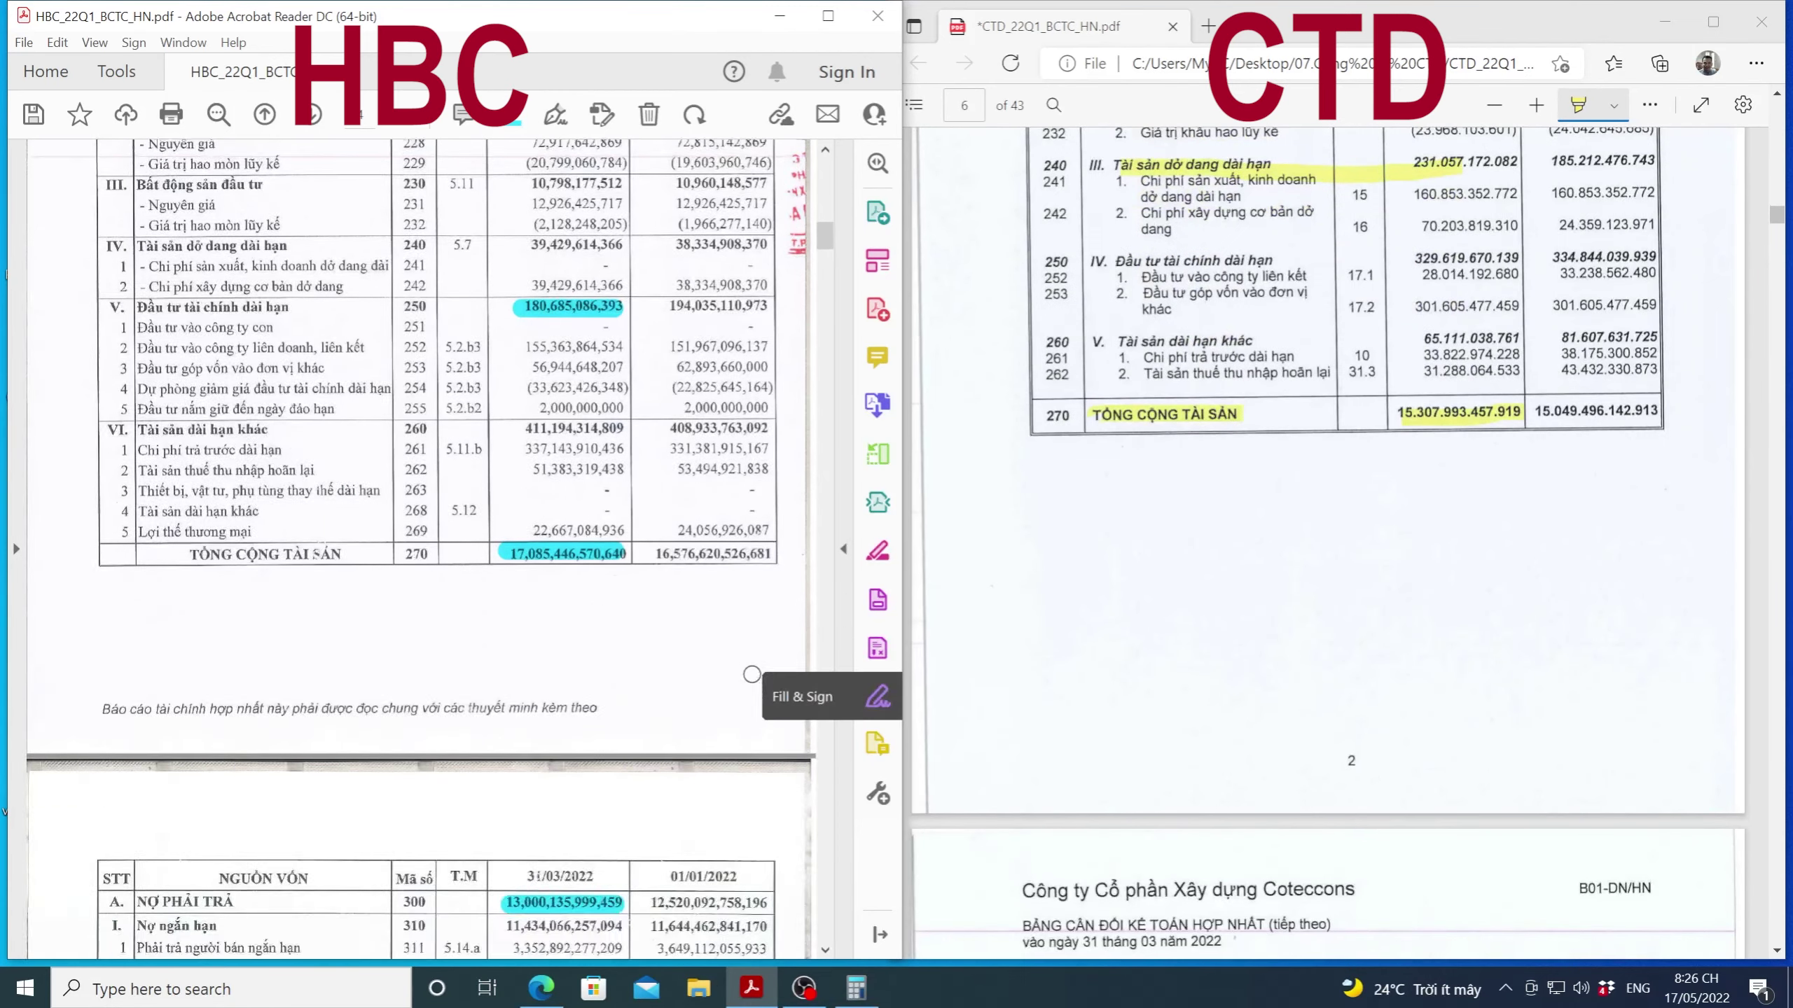
Step: Examine the liabilities and owners' equity sections in the HBC and CTD balance sheets
{"action": "scroll", "coordinate": [751, 674], "scroll_direction": "down", "scroll_amount": 9}
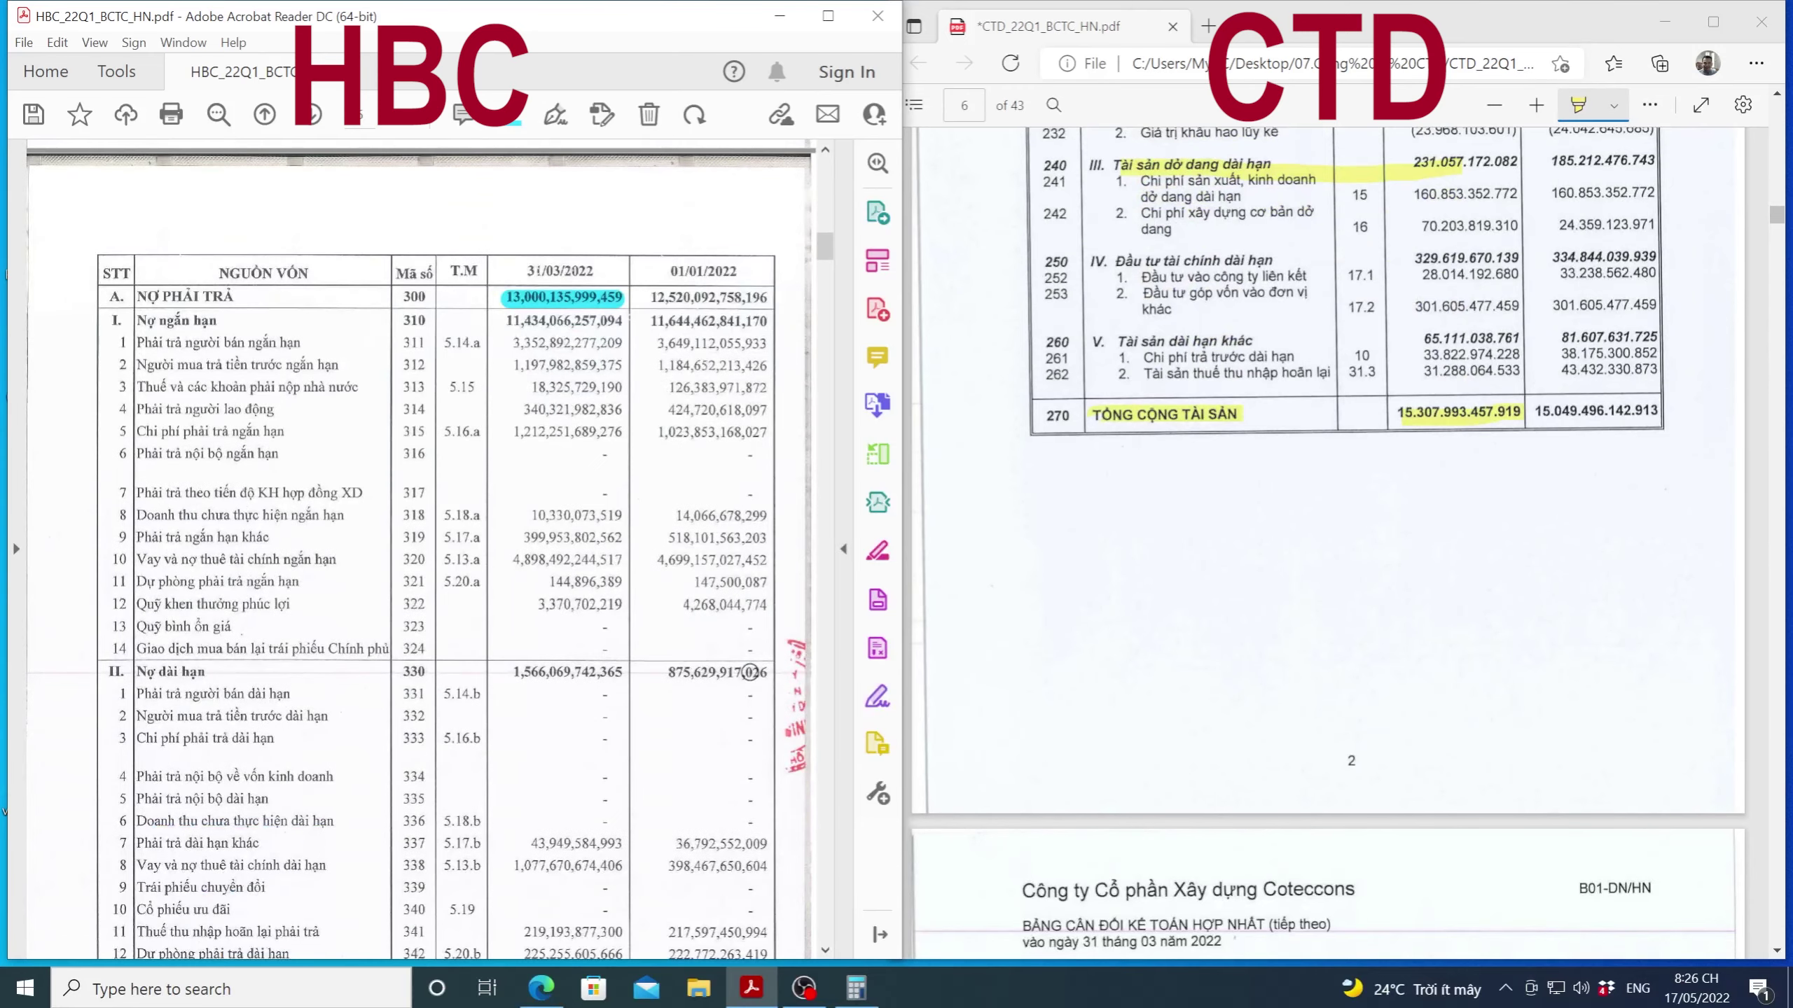
{"action": "scroll", "coordinate": [750, 673], "scroll_direction": "down", "scroll_amount": 1}
{"action": "scroll", "coordinate": [1181, 592], "scroll_direction": "down", "scroll_amount": 10}
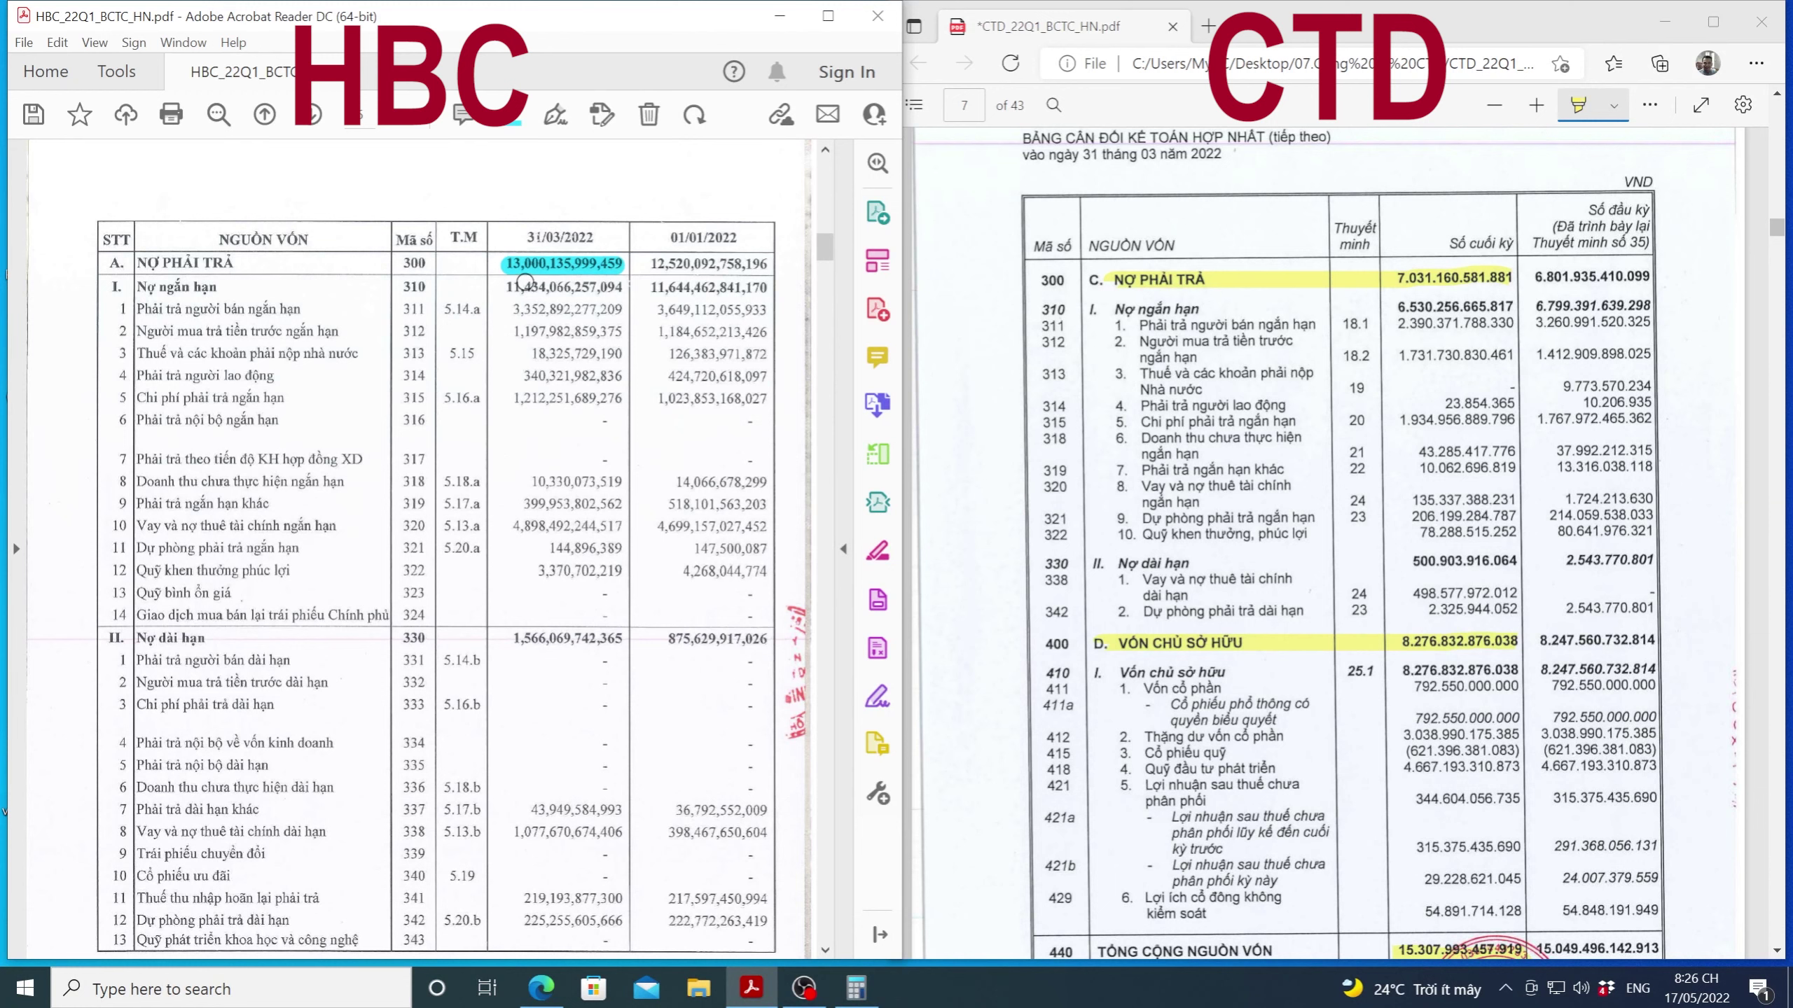
{"action": "scroll", "coordinate": [524, 302], "scroll_direction": "down", "scroll_amount": 10}
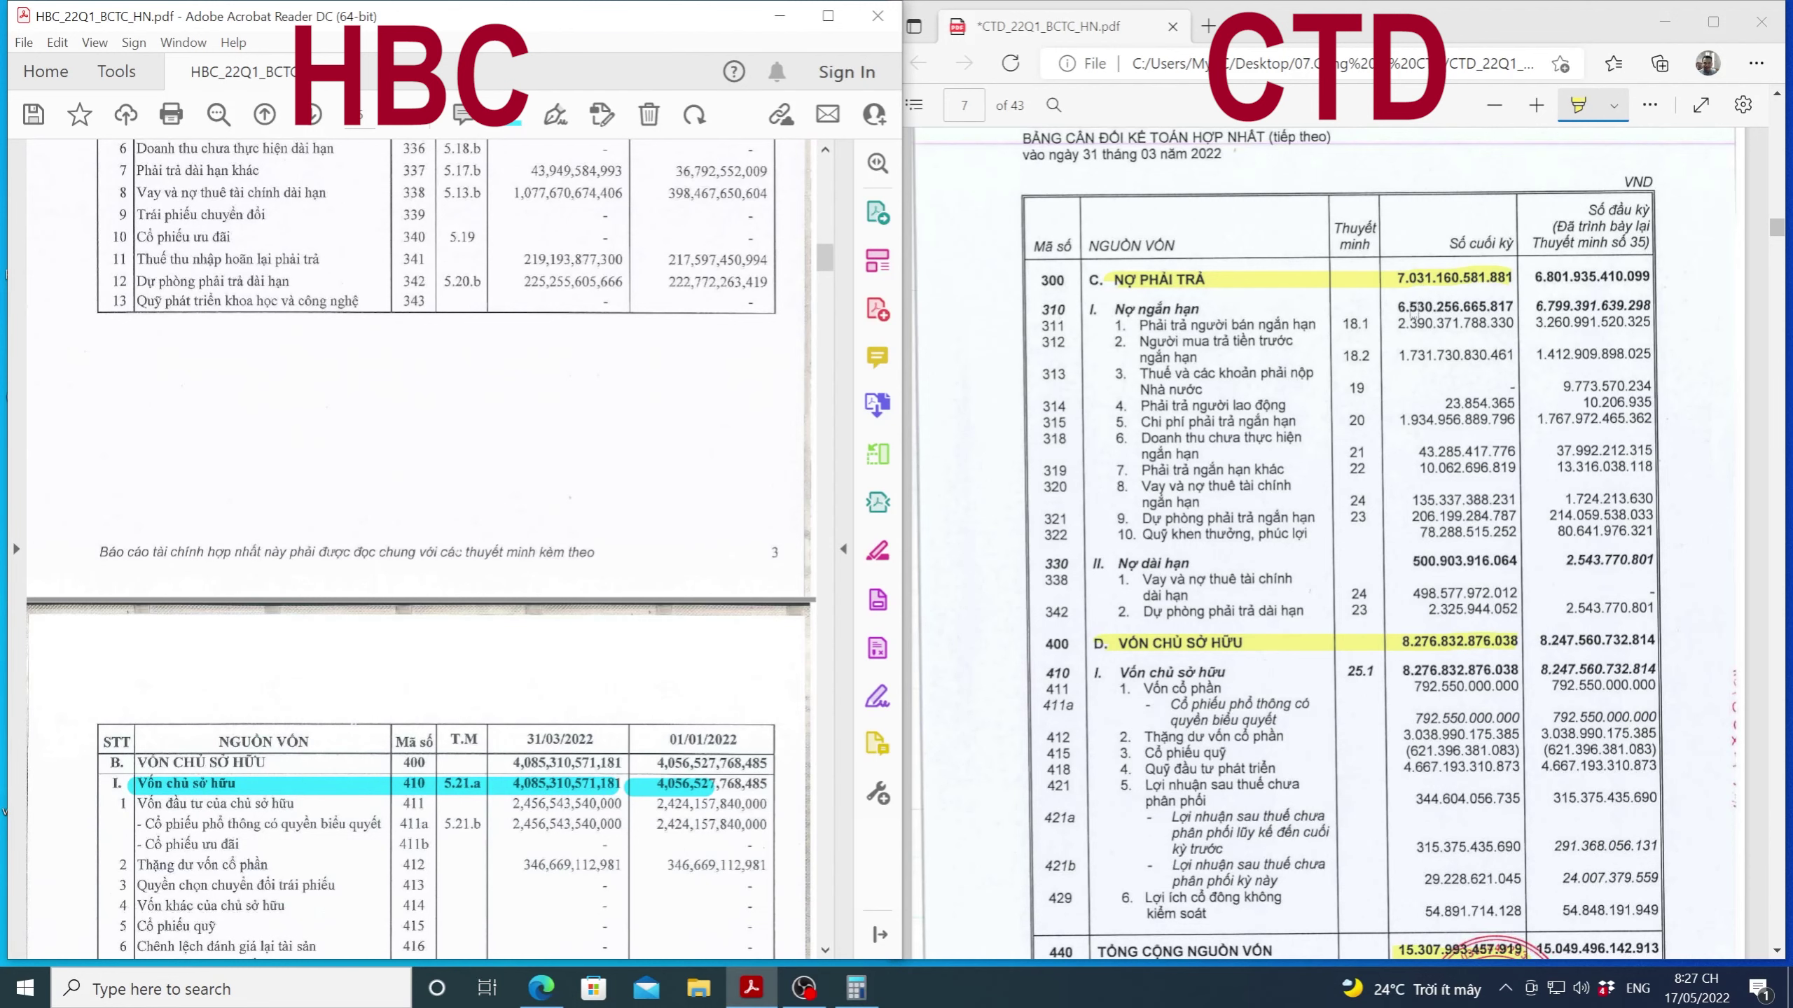
{"action": "scroll", "coordinate": [1393, 526], "scroll_direction": "down", "scroll_amount": 2}
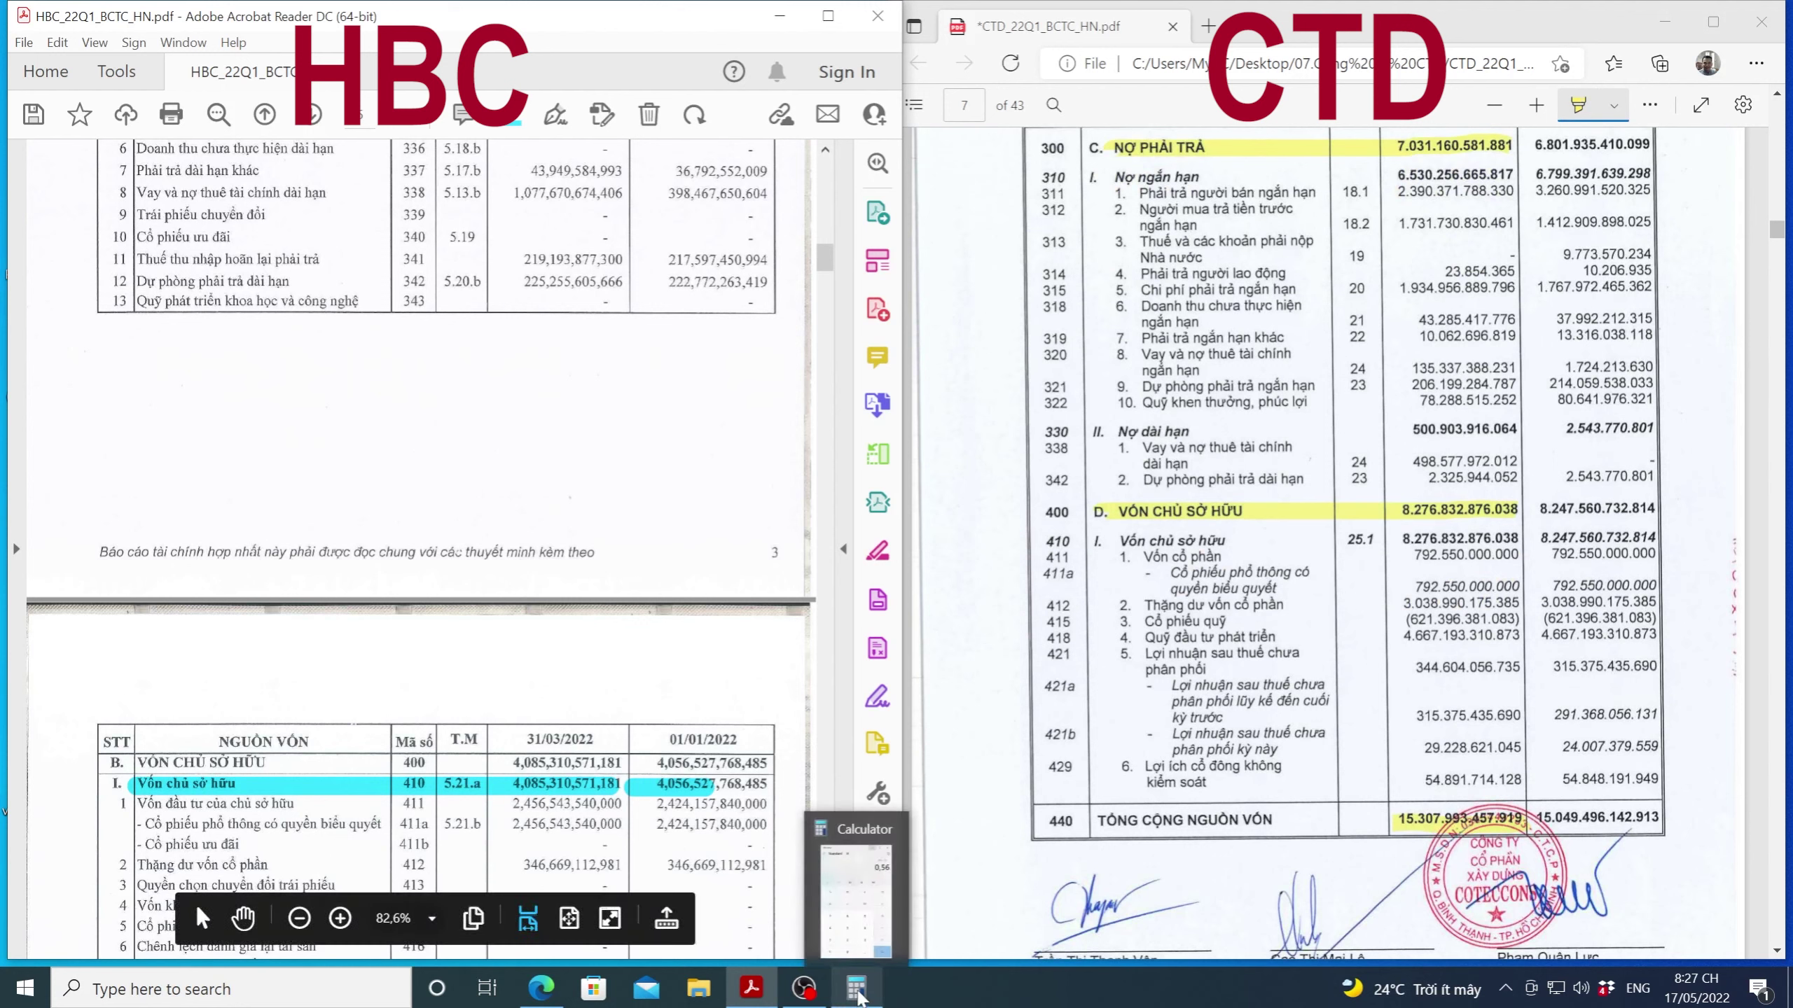
Step: Return to Calculator, clear it, and divide 13 by 4 for HBC's liabilities-to-equity ratio
{"action": "left_click", "coordinate": [860, 992]}
{"action": "left_click_drag", "start_coordinate": [683, 134], "coordinate": [1038, 95]}
{"action": "left_click", "coordinate": [1161, 366]}
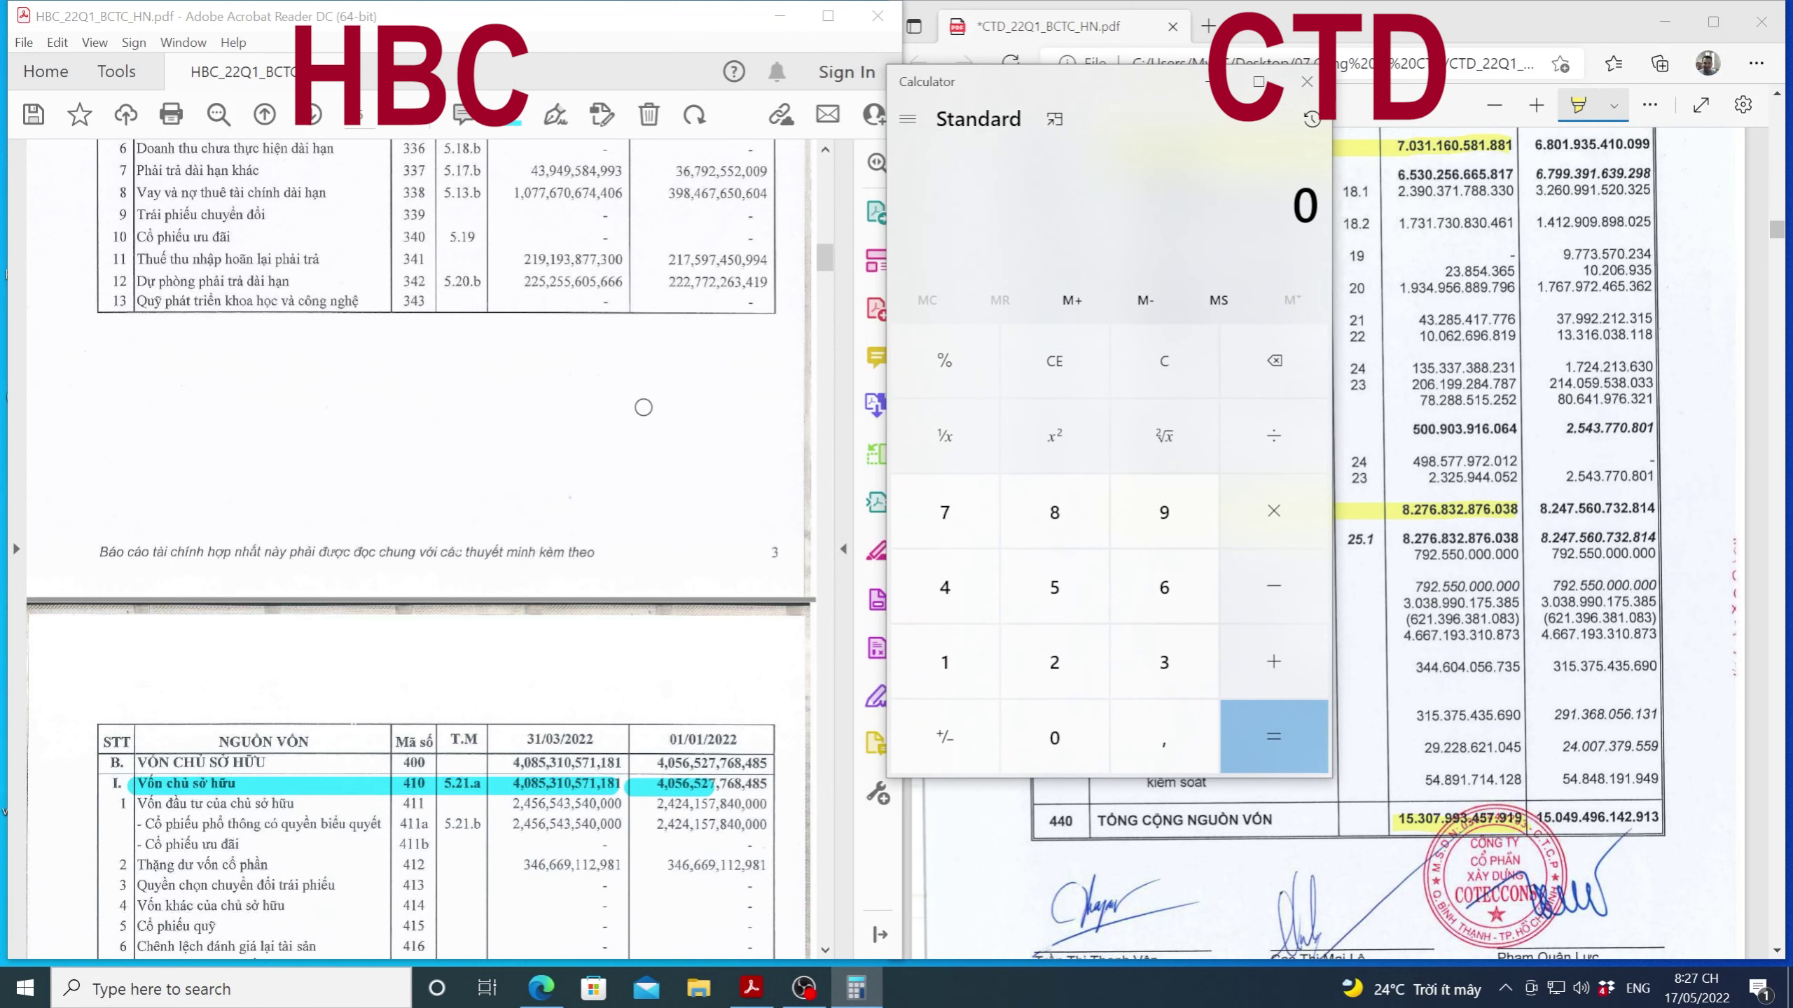
{"action": "scroll", "coordinate": [643, 408], "scroll_direction": "up", "scroll_amount": 5}
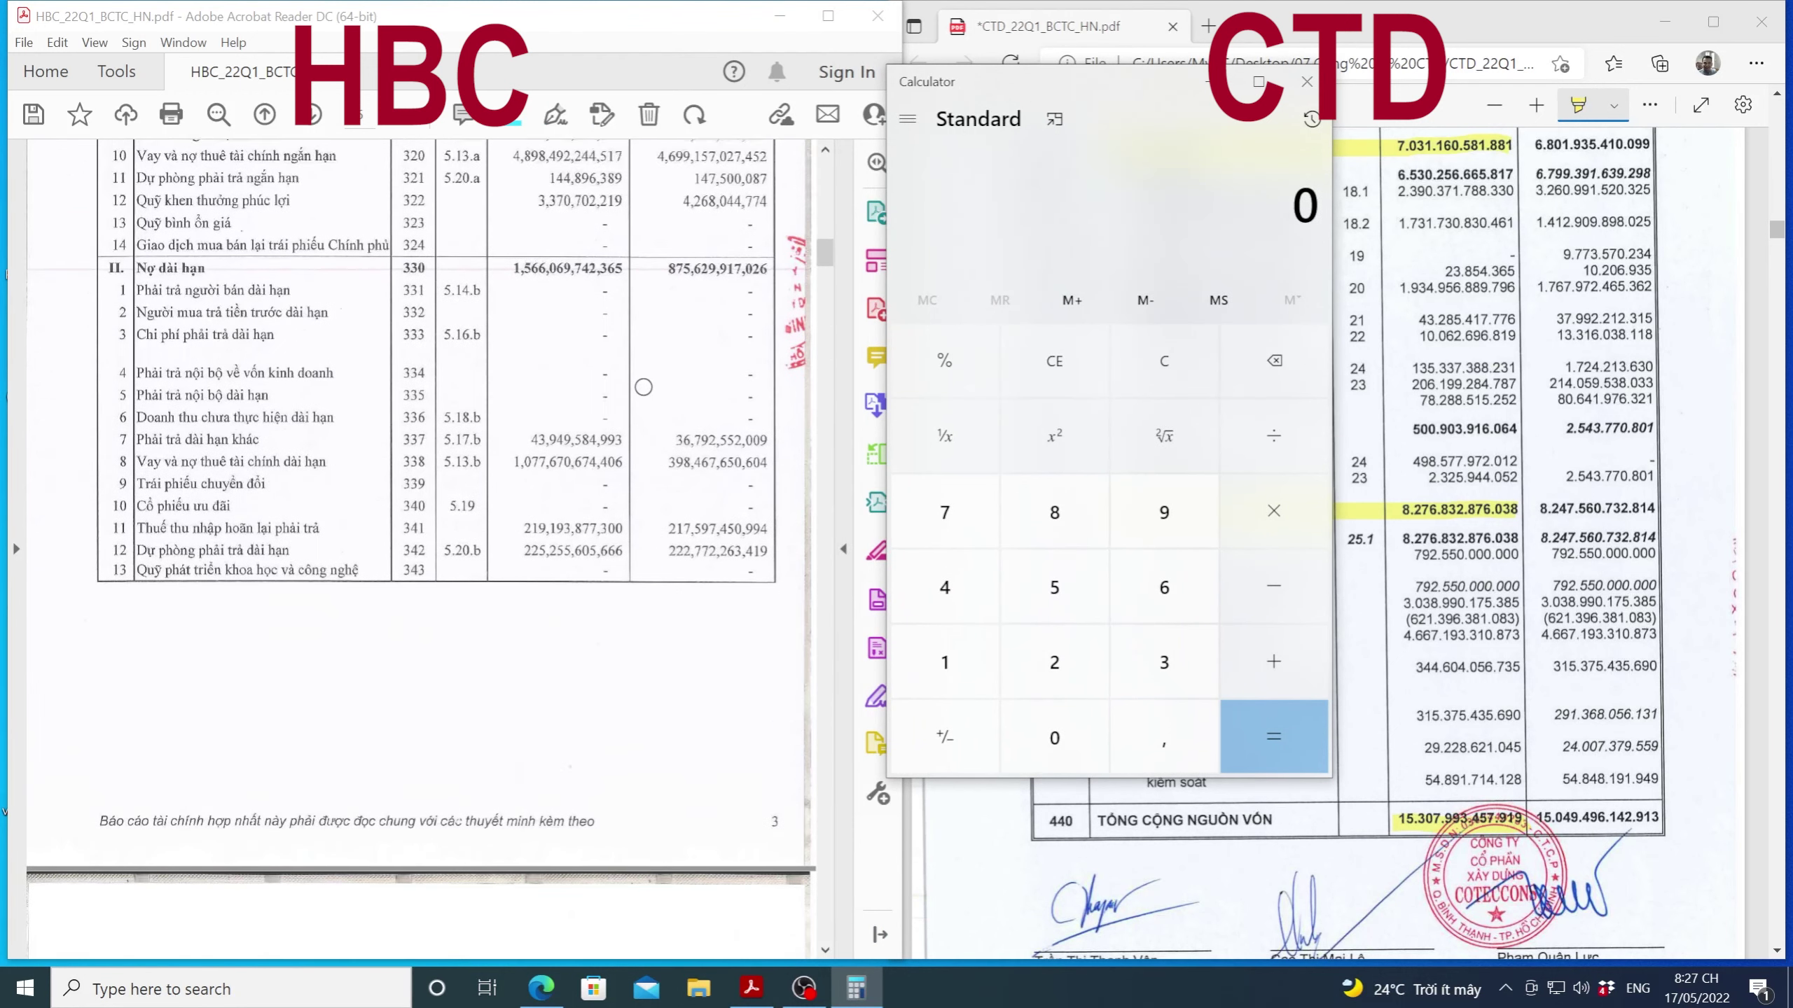
{"action": "scroll", "coordinate": [637, 371], "scroll_direction": "up", "scroll_amount": 2}
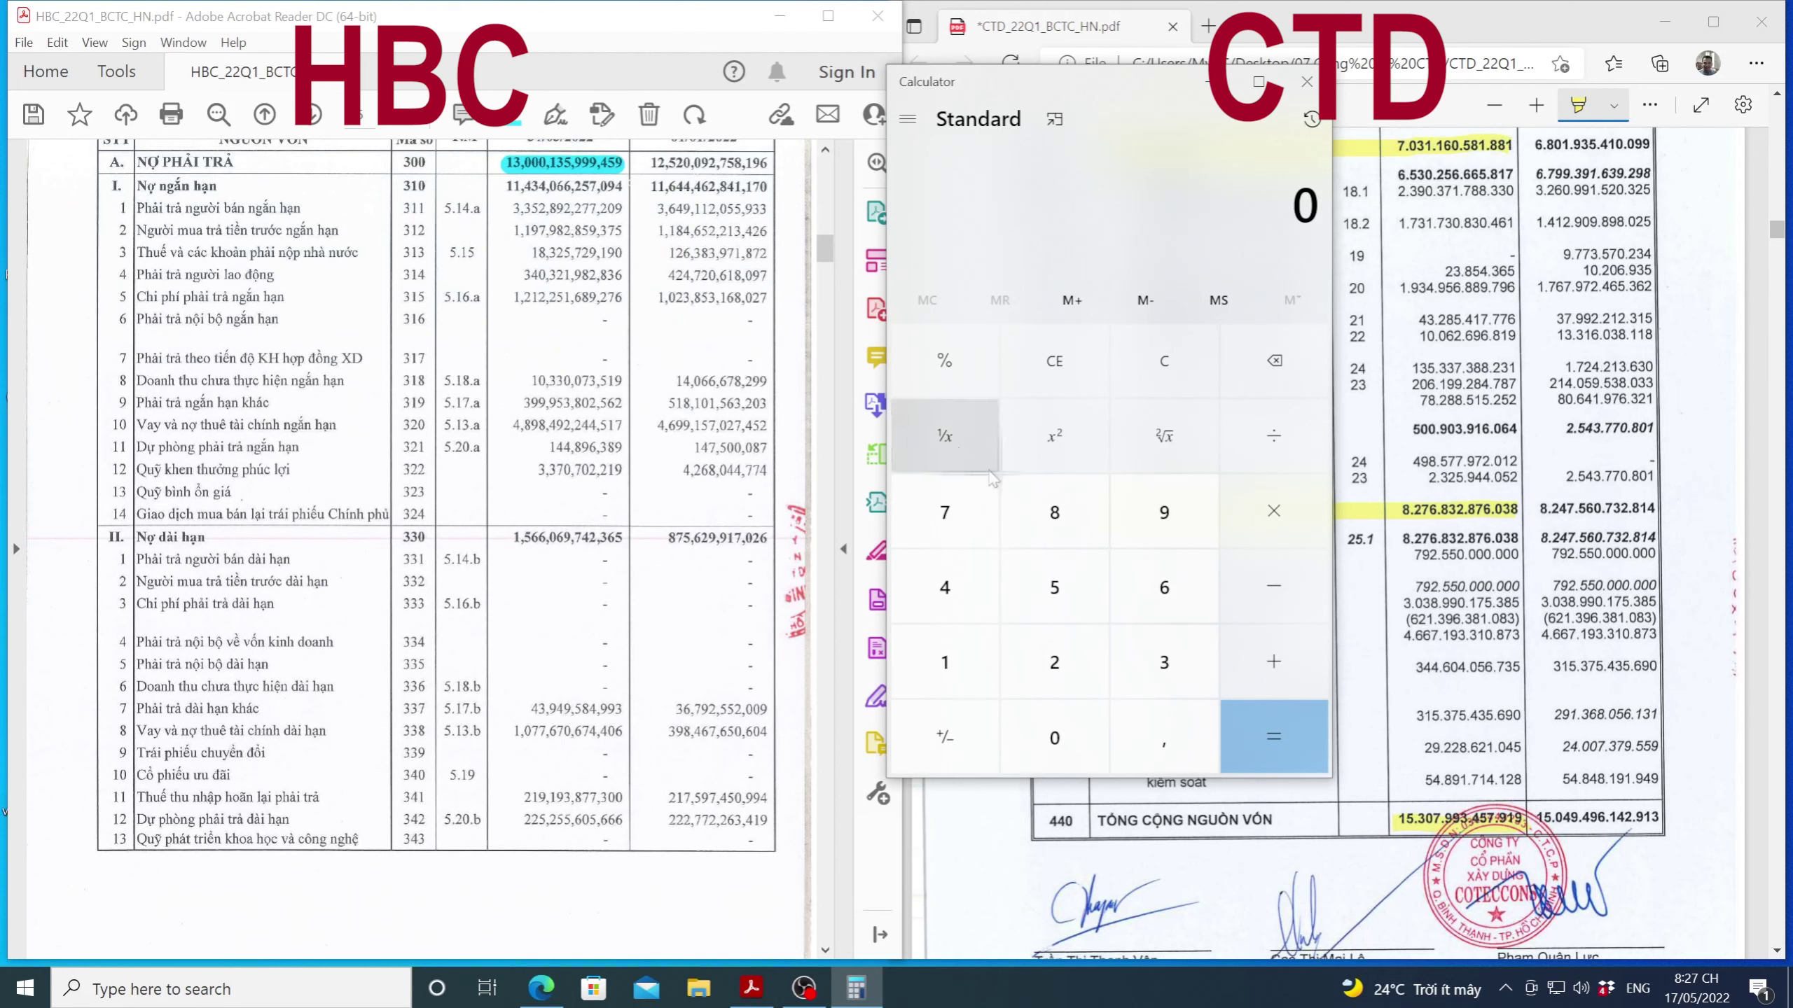
{"action": "left_click", "coordinate": [943, 657]}
{"action": "left_click", "coordinate": [1164, 662]}
{"action": "left_click", "coordinate": [1273, 436]}
{"action": "left_click", "coordinate": [945, 587]}
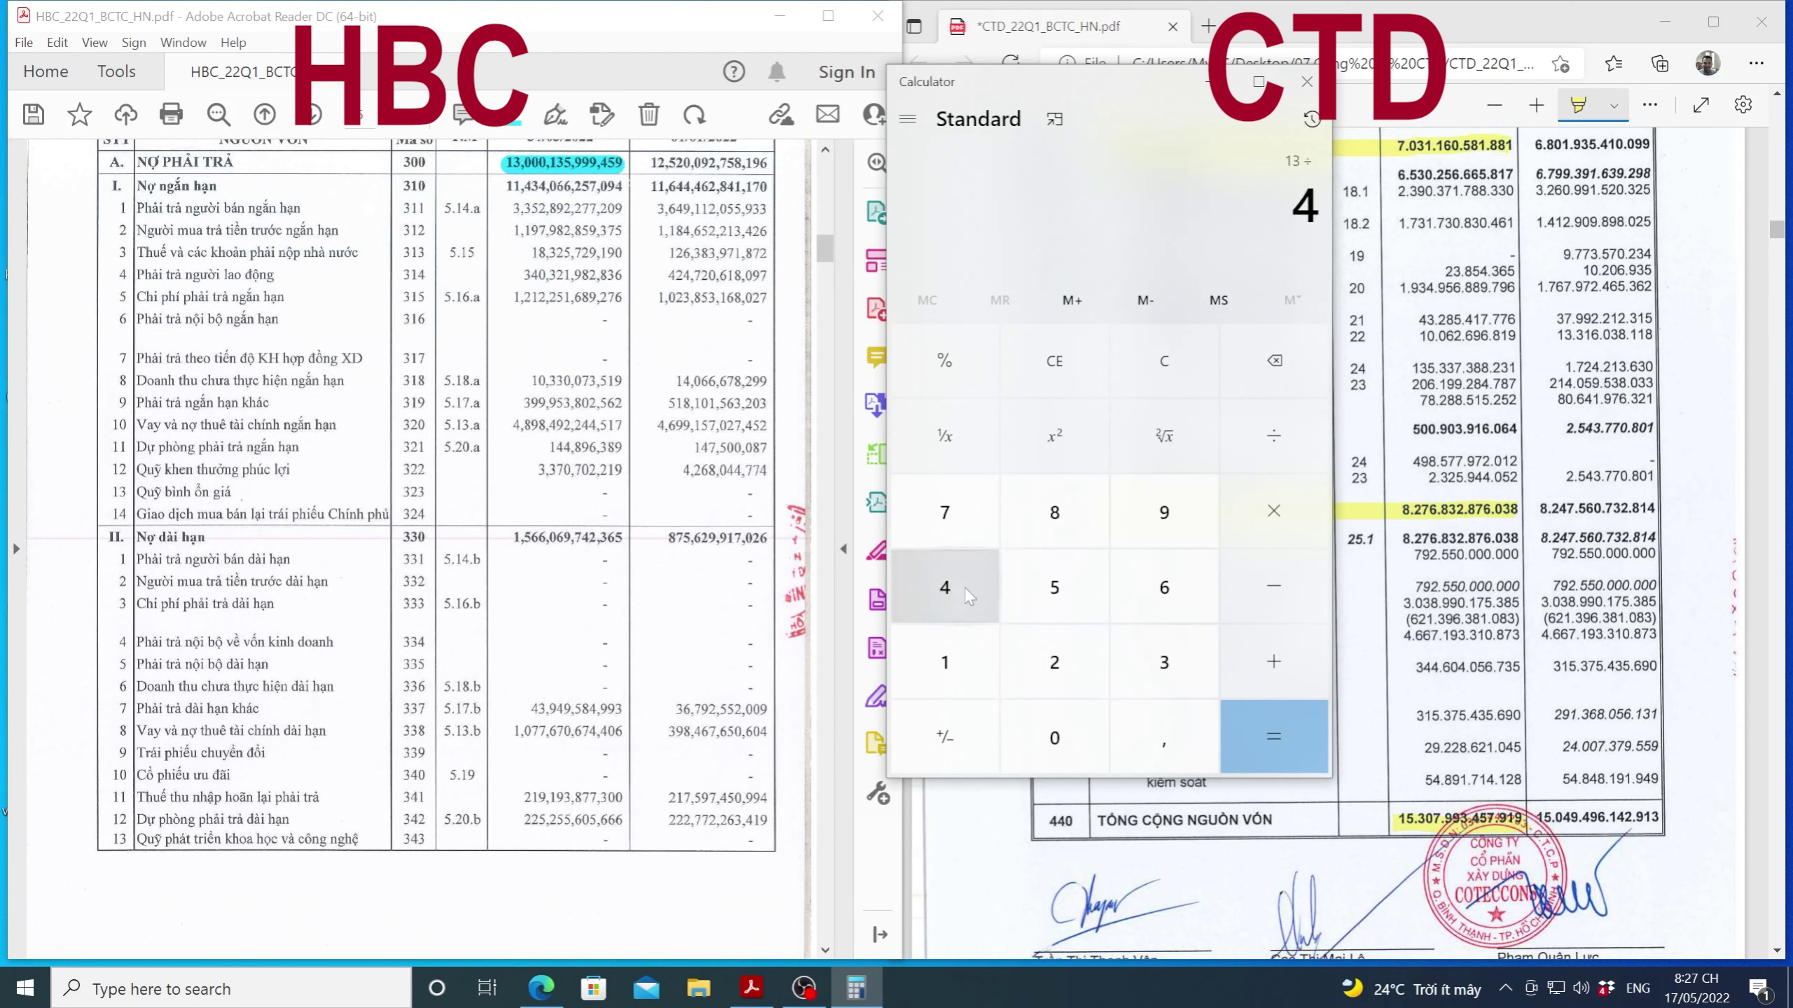
{"action": "left_click", "coordinate": [1283, 735]}
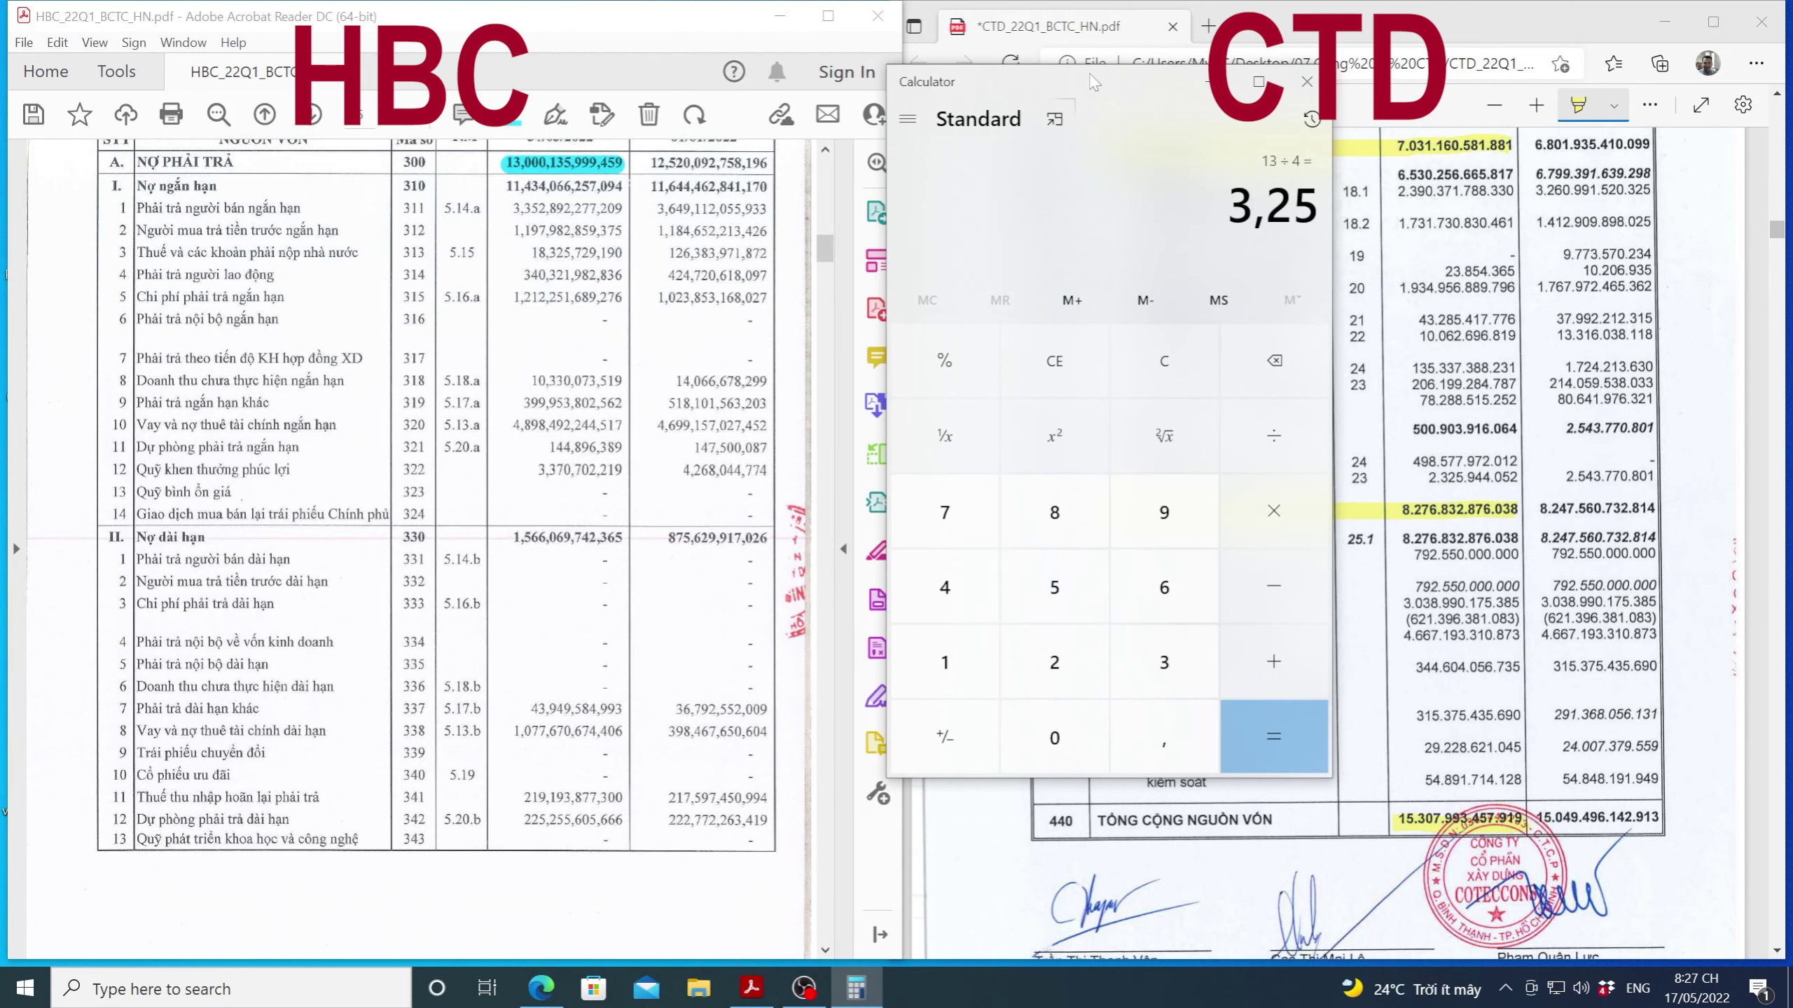
Step: Uncover the CTD report, calculate 7 divided by 8 for CTD's liabilities-to-equity ratio, and put Calculator away
{"action": "left_click_drag", "start_coordinate": [1092, 83], "coordinate": [557, 113]}
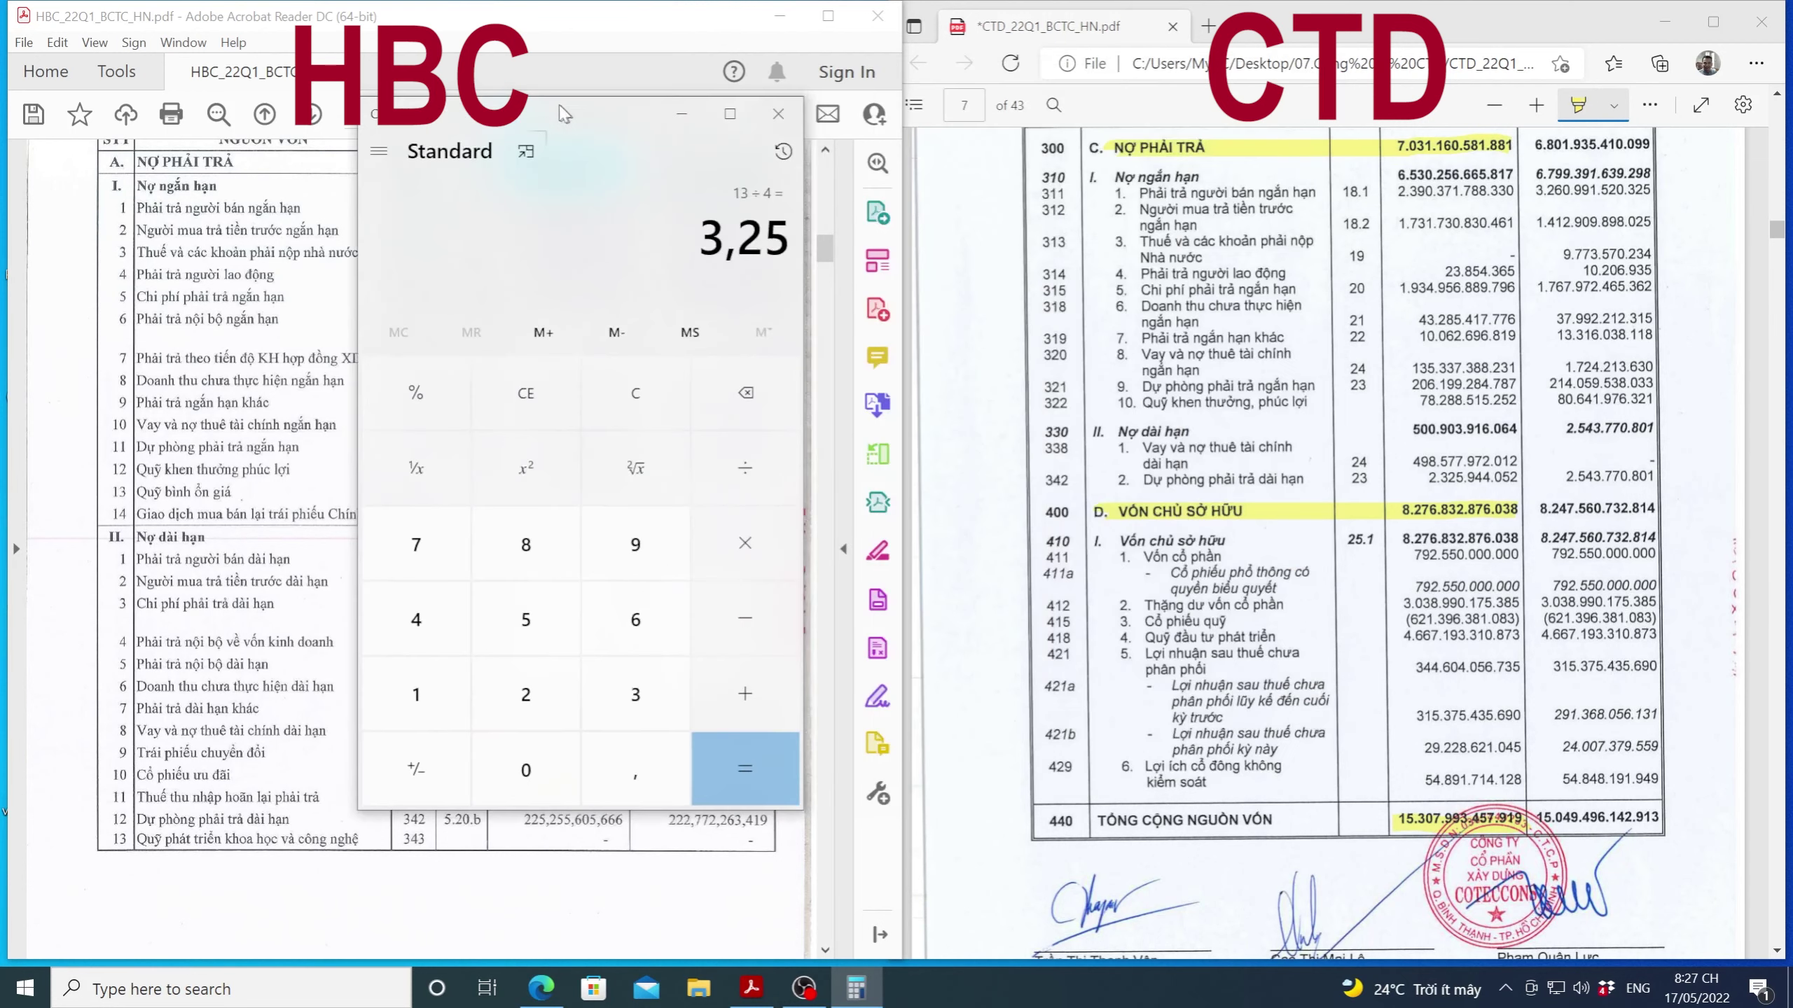
{"action": "left_click", "coordinate": [656, 423]}
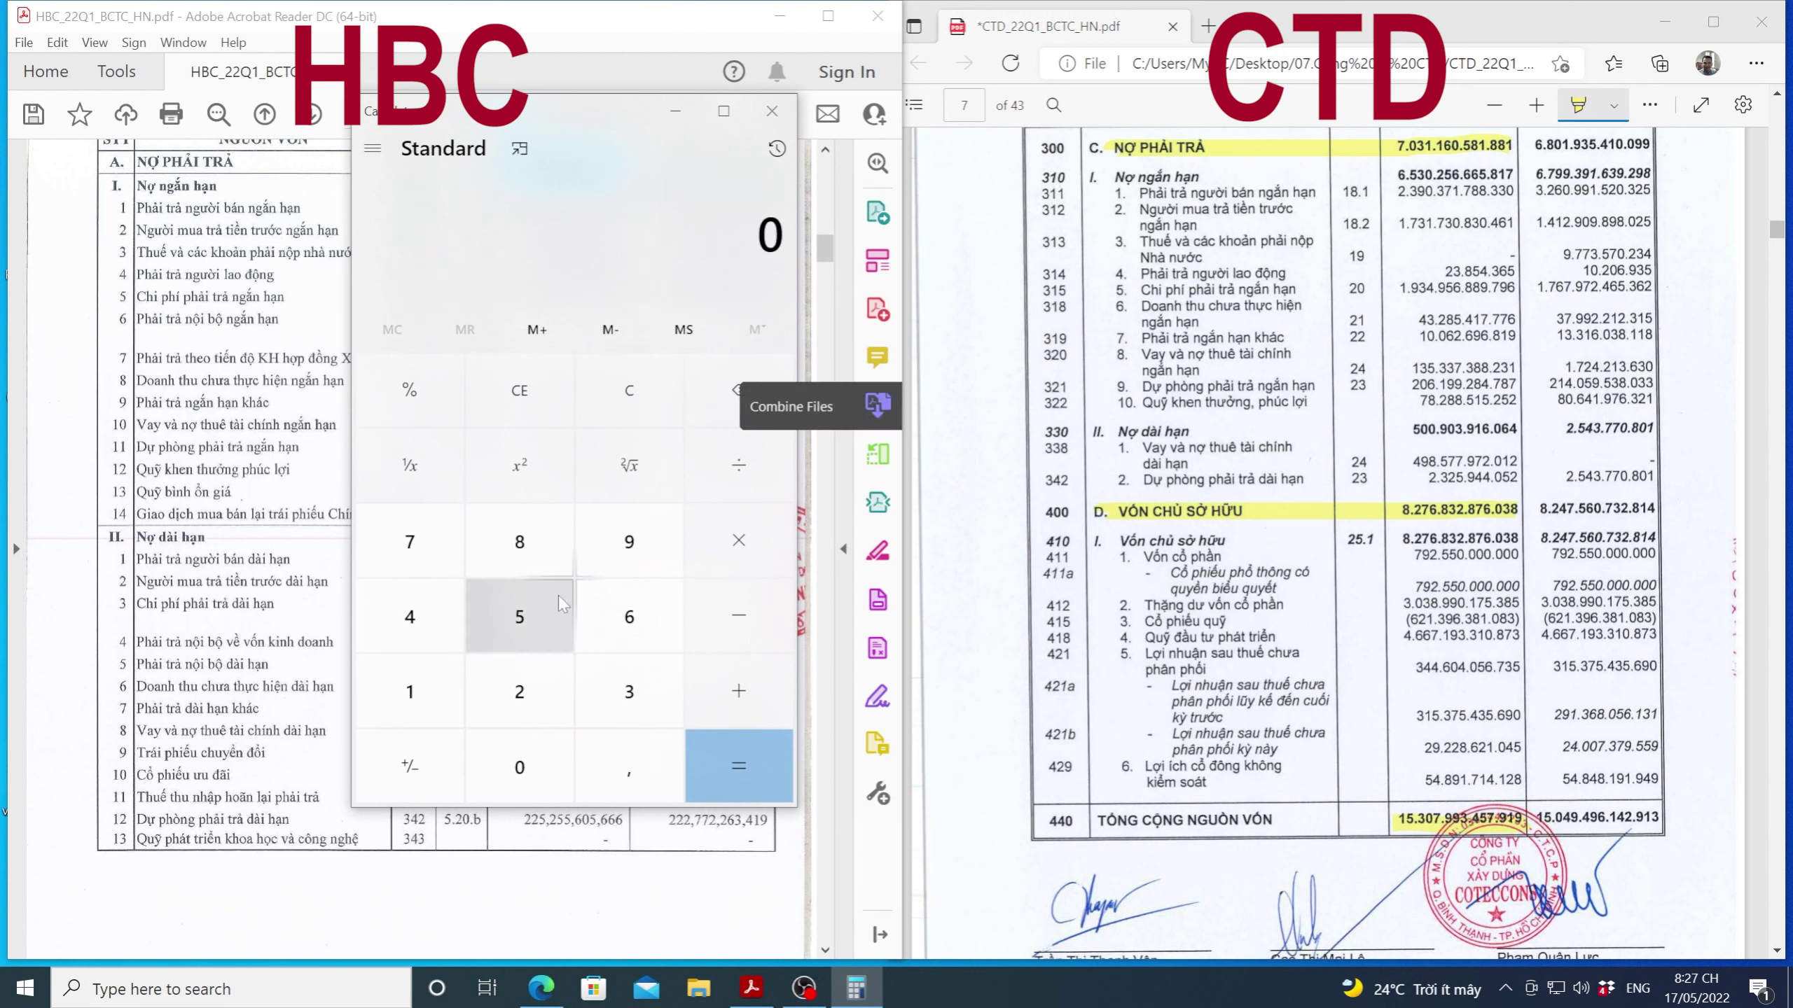
{"action": "left_click", "coordinate": [420, 573]}
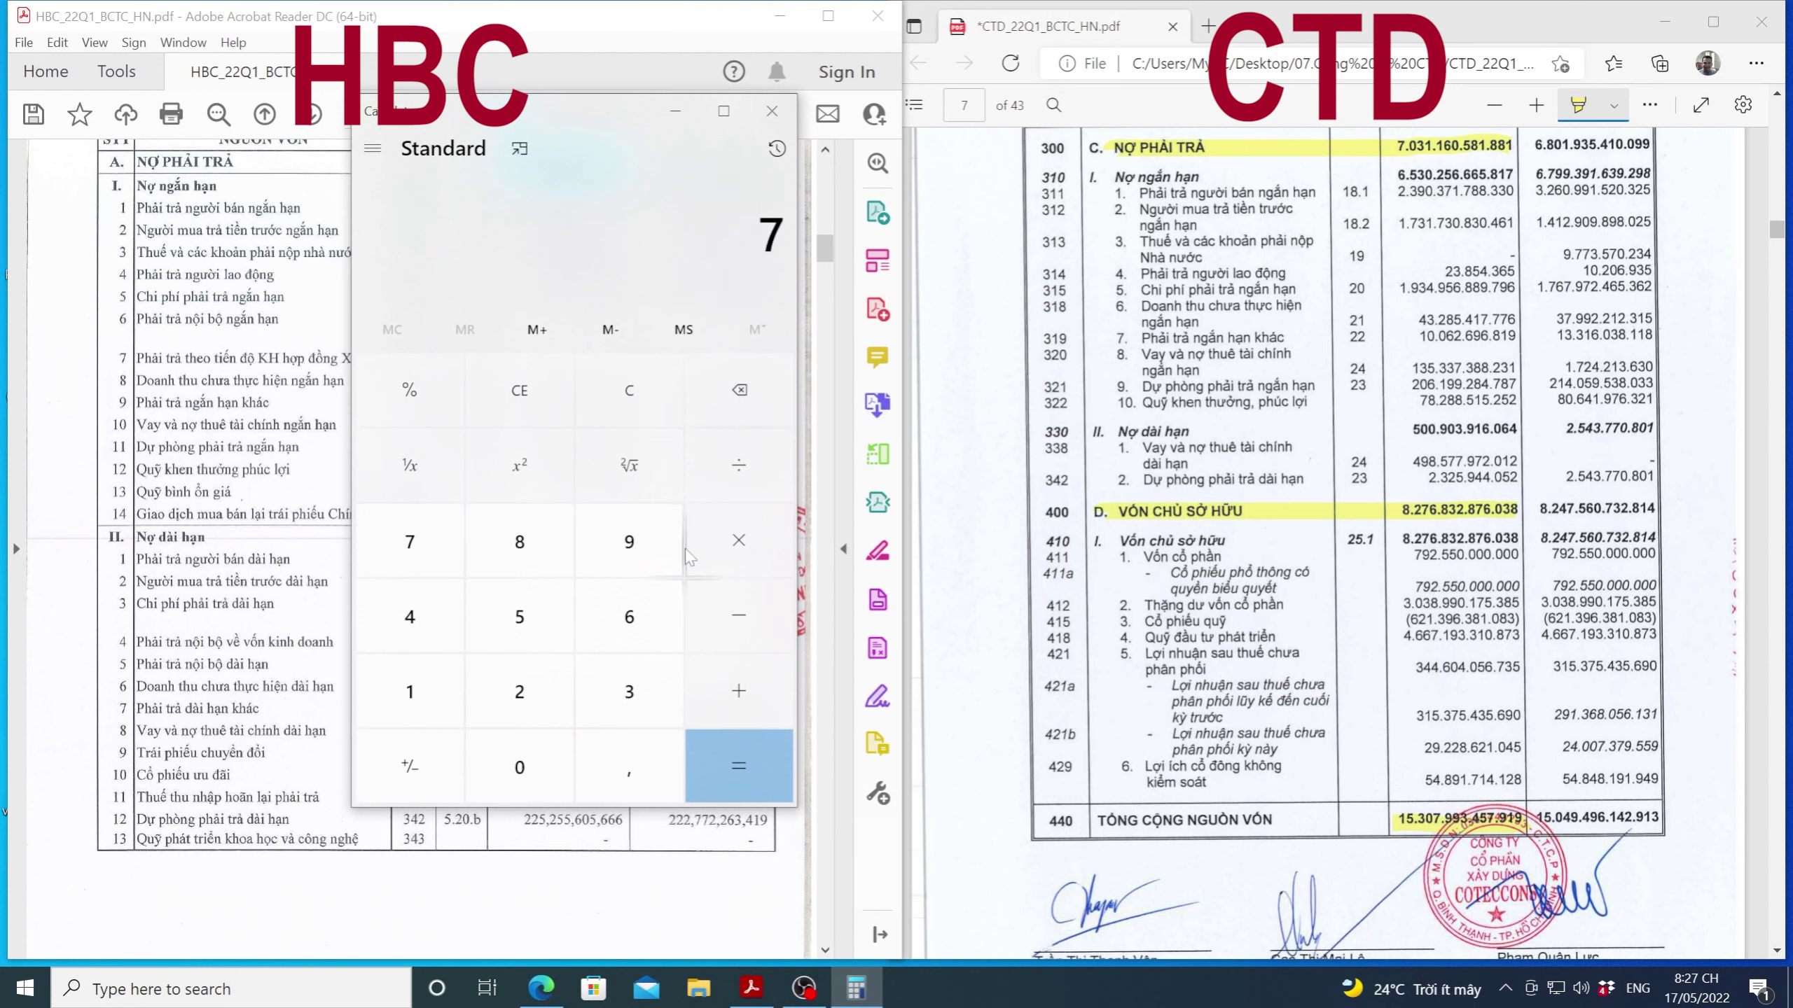
{"action": "left_click", "coordinate": [739, 465]}
{"action": "left_click", "coordinate": [527, 553]}
{"action": "left_click", "coordinate": [714, 753]}
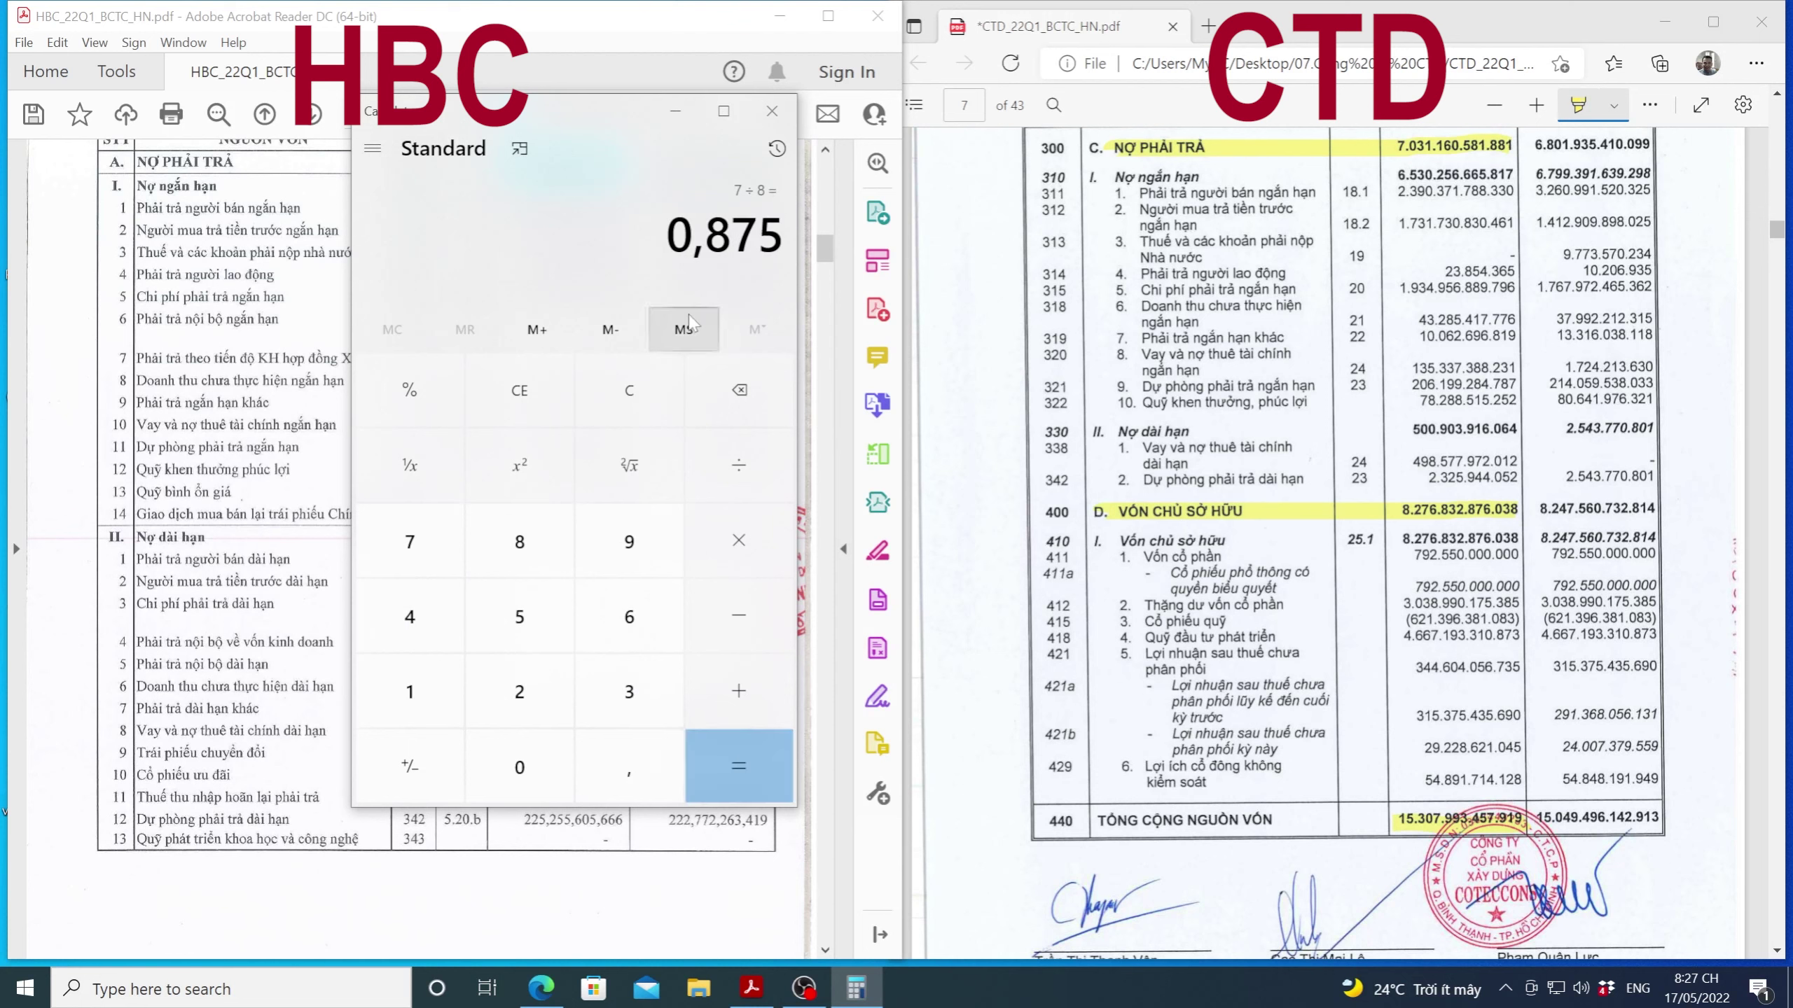
{"action": "left_click", "coordinate": [772, 112]}
Step: Review the owners' equity and total capital in both balance sheets and bring up the HBC and CTD Q1 2022 income statements
{"action": "scroll", "coordinate": [734, 497], "scroll_direction": "down", "scroll_amount": 1}
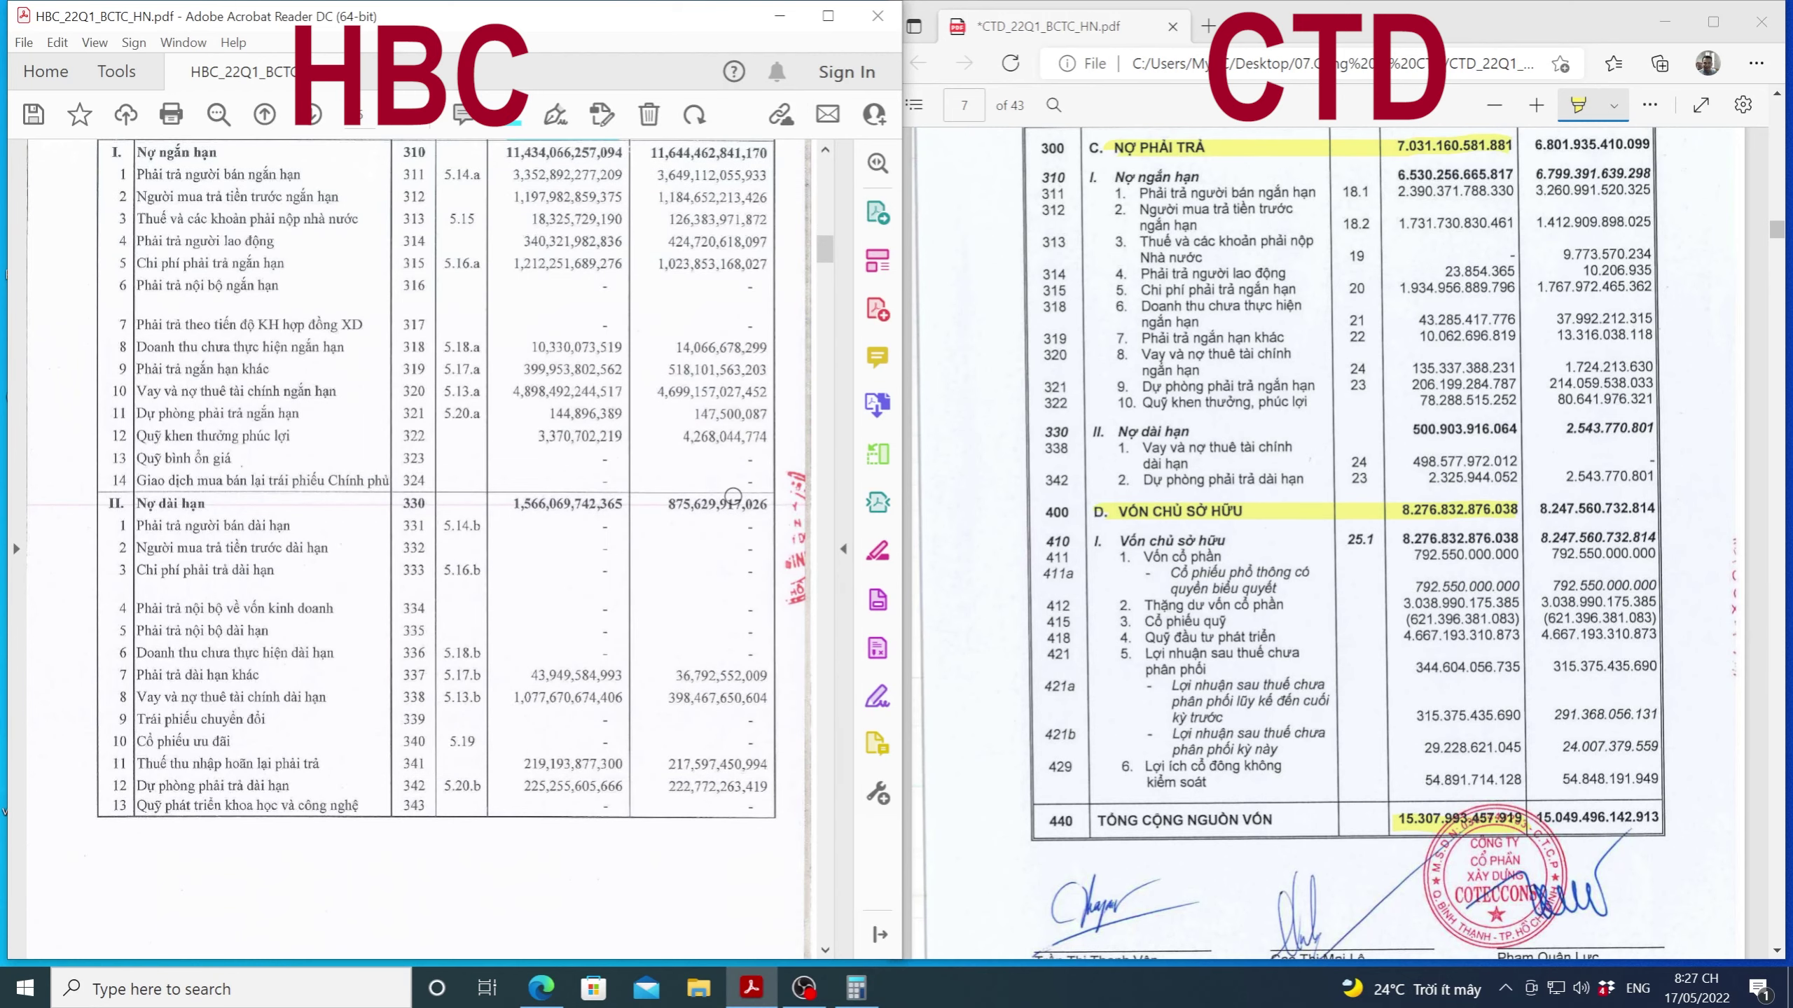
{"action": "scroll", "coordinate": [733, 497], "scroll_direction": "down", "scroll_amount": 10}
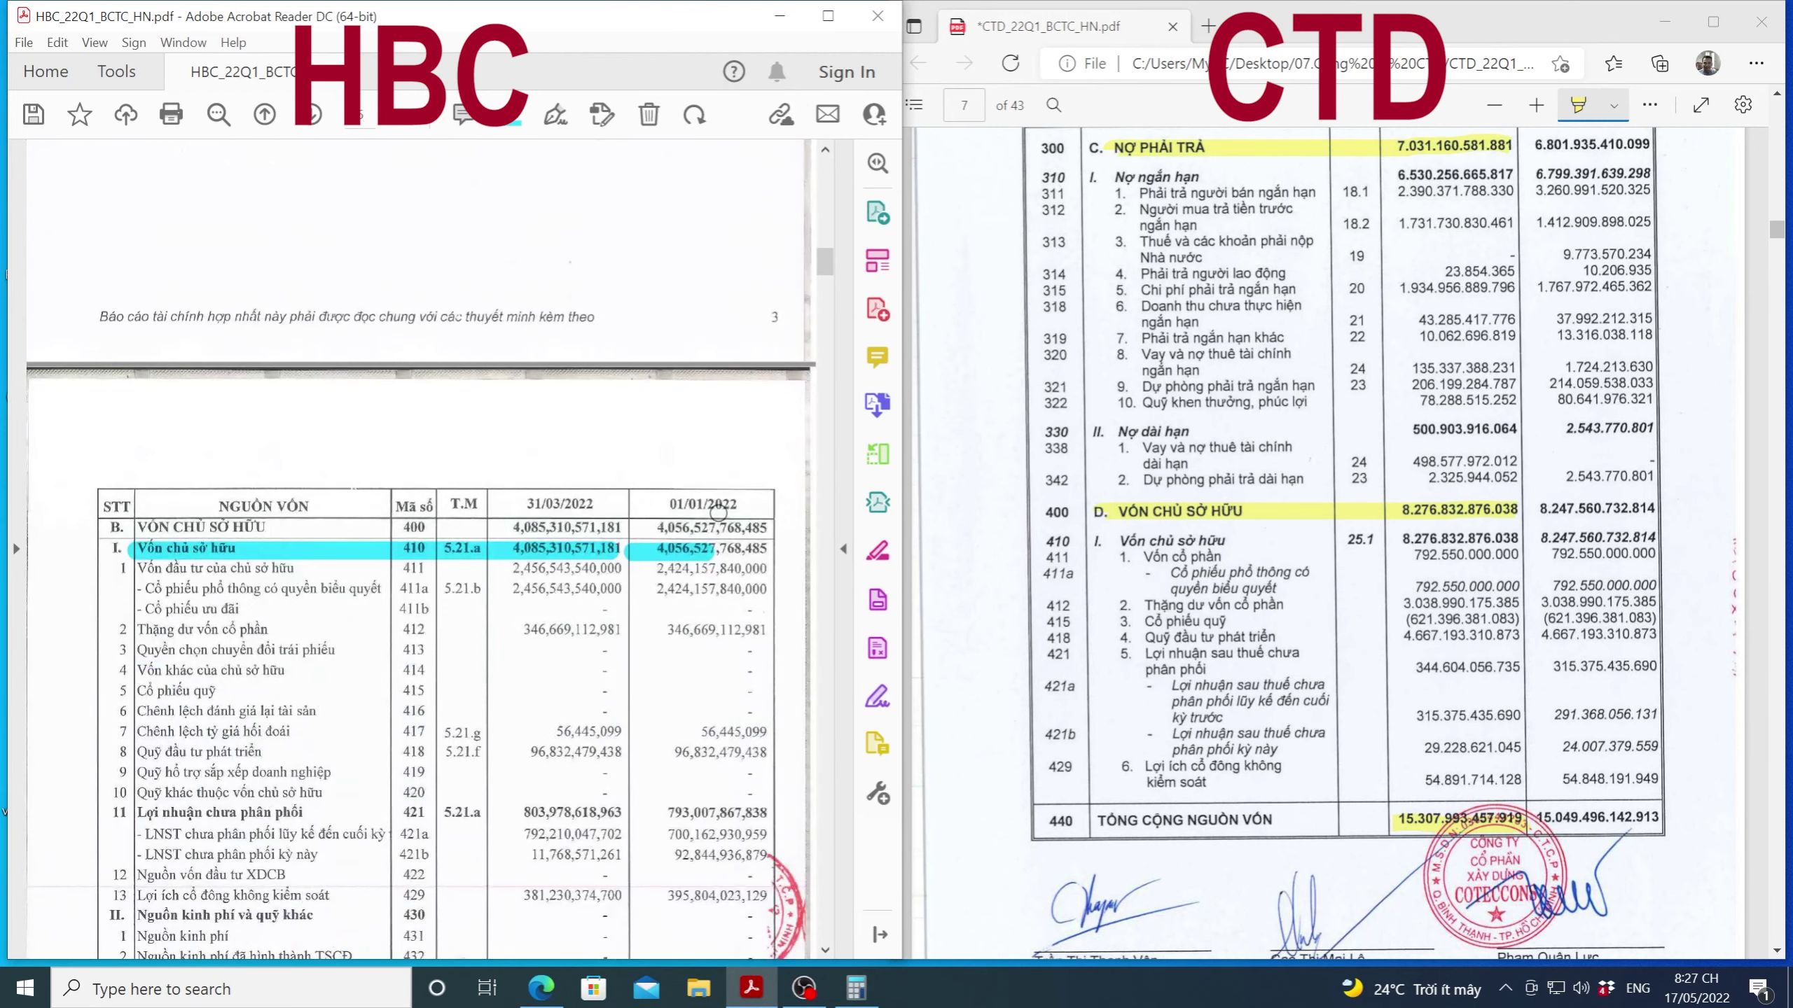
{"action": "scroll", "coordinate": [718, 512], "scroll_direction": "down", "scroll_amount": 6}
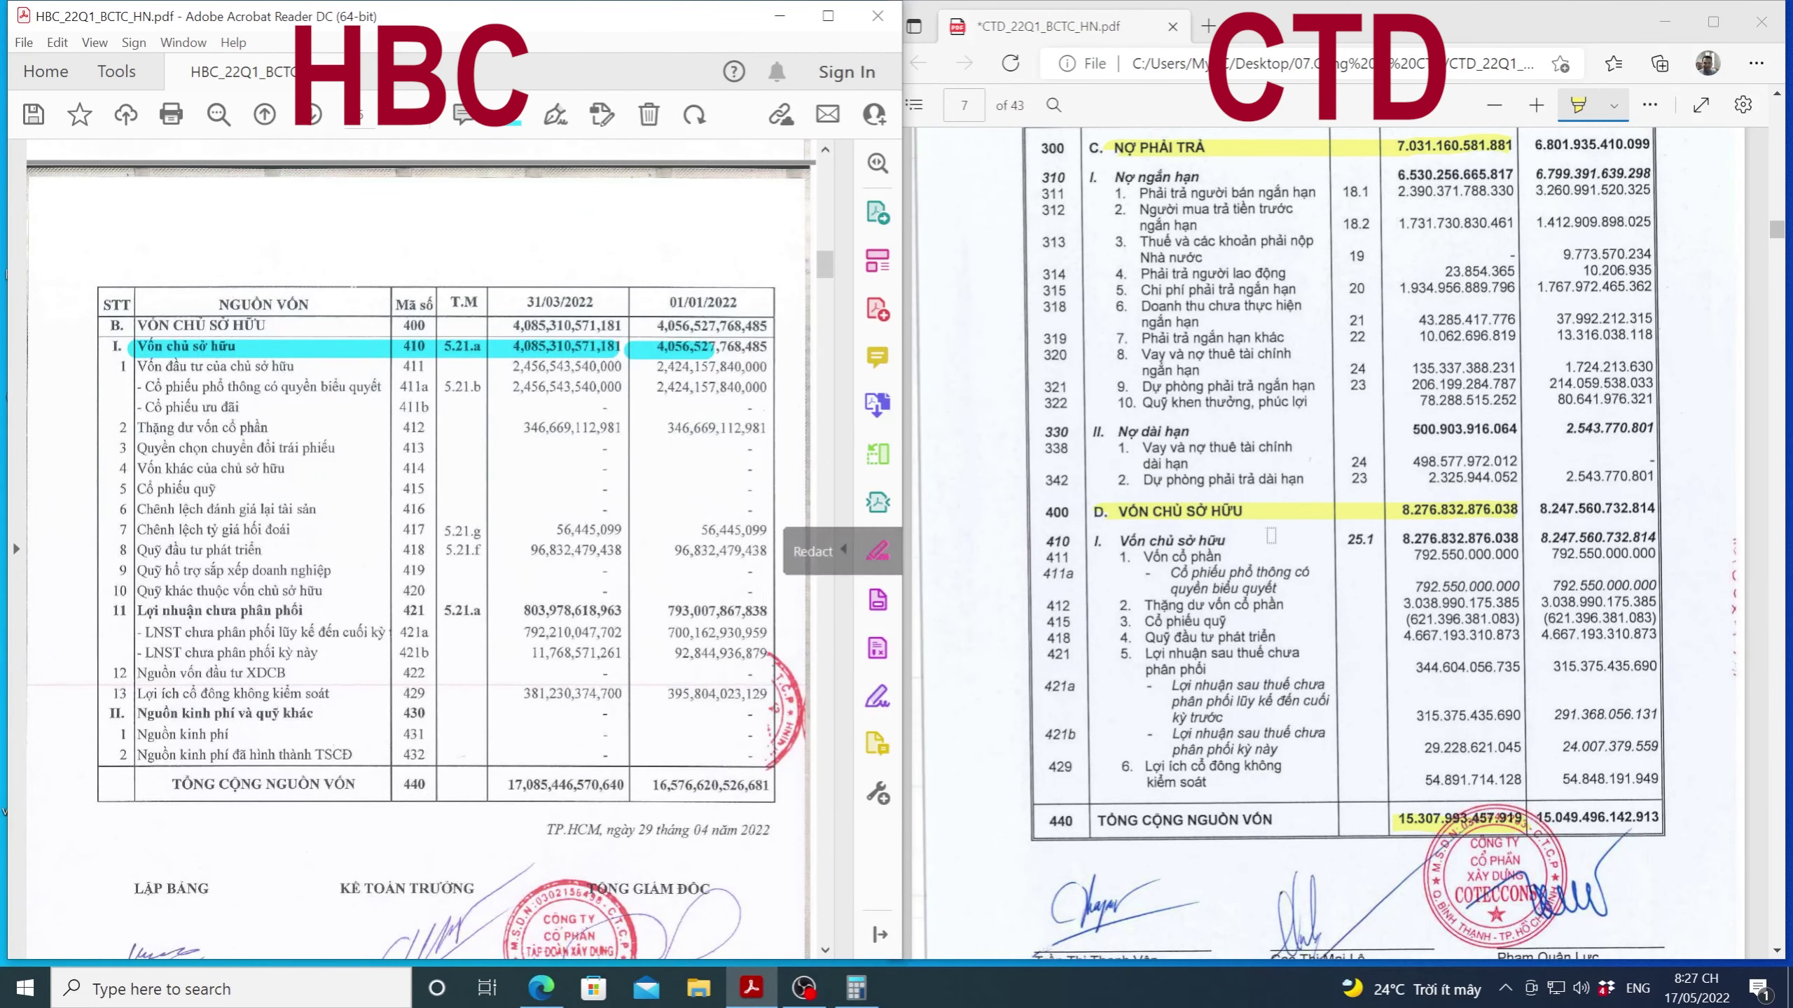
{"action": "scroll", "coordinate": [1271, 536], "scroll_direction": "down", "scroll_amount": 2}
{"action": "scroll", "coordinate": [1272, 537], "scroll_direction": "up", "scroll_amount": 2}
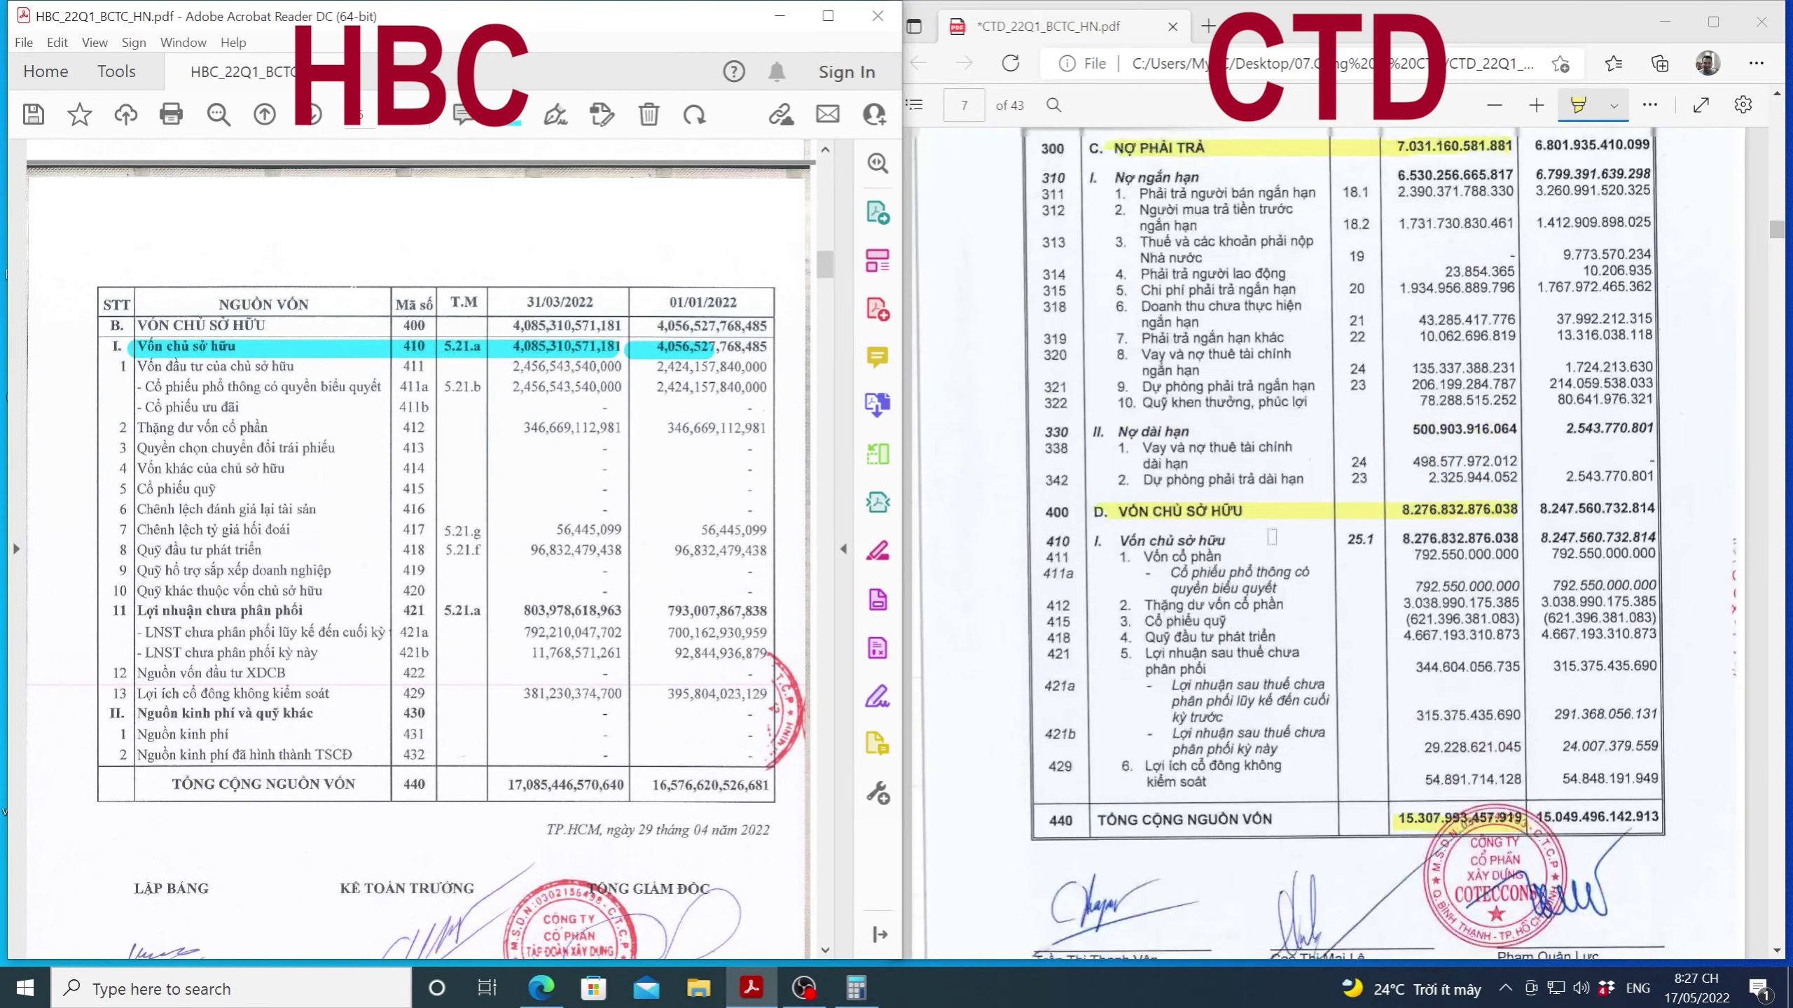
{"action": "scroll", "coordinate": [1271, 537], "scroll_direction": "down", "scroll_amount": 2}
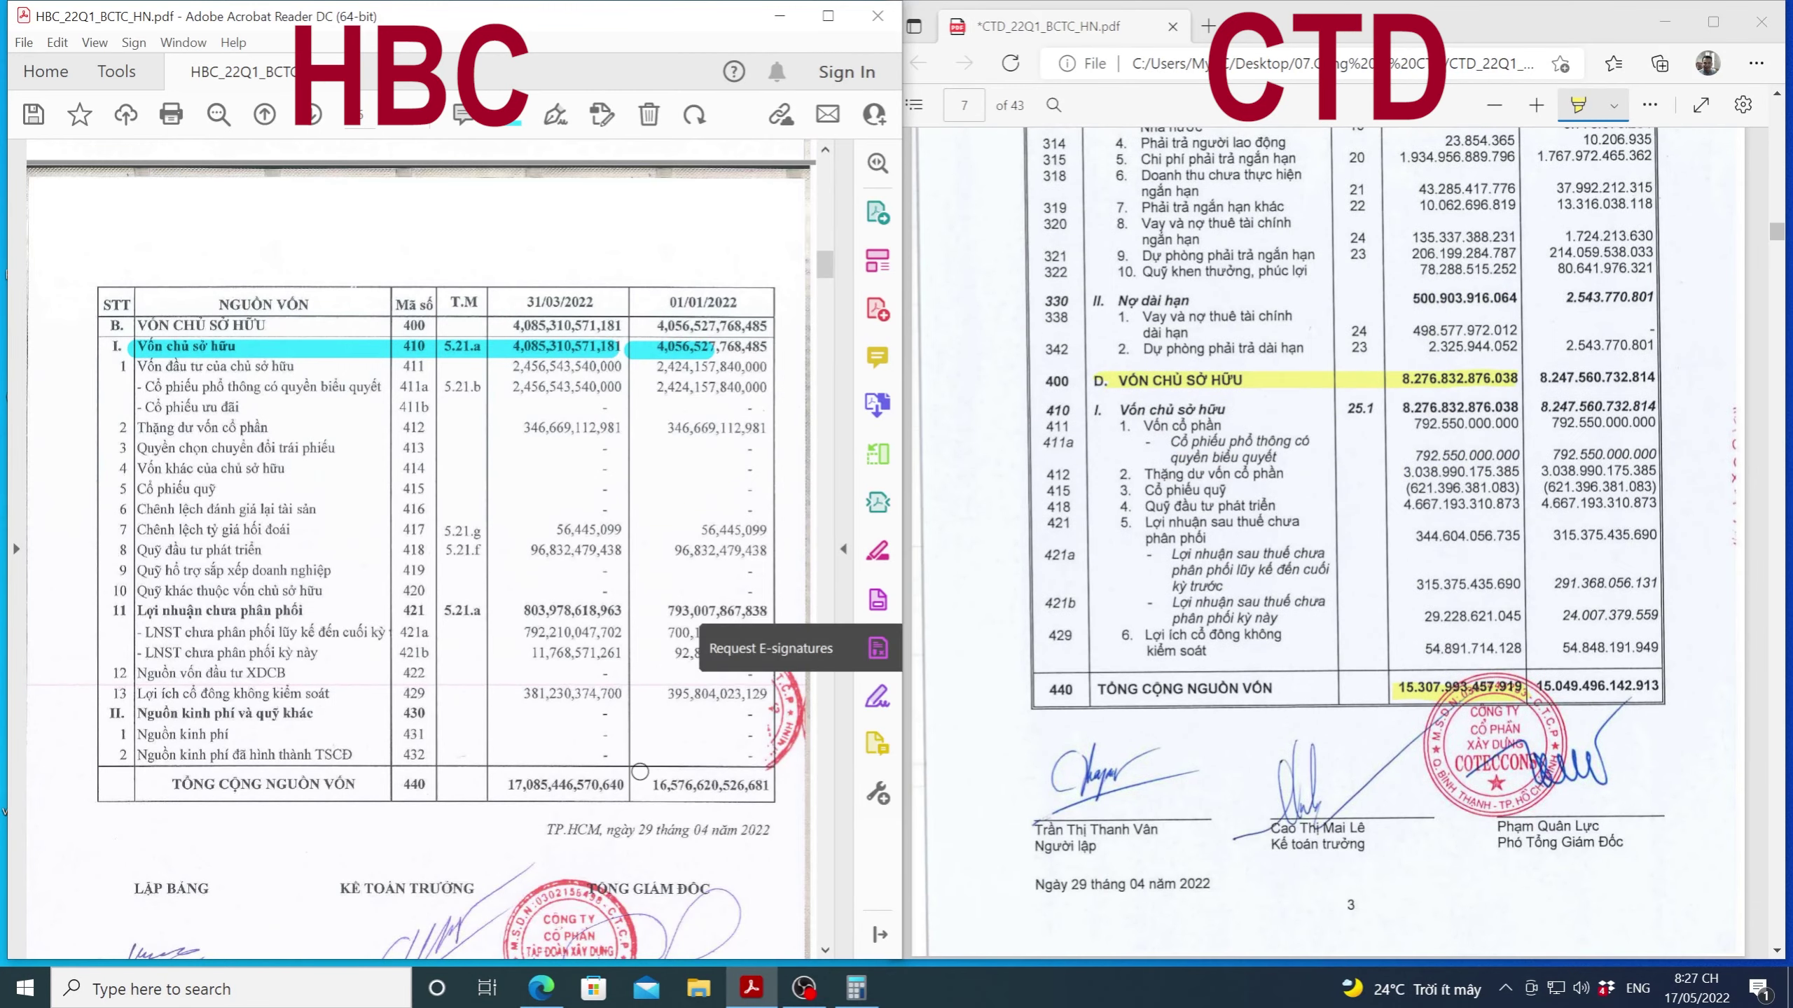
{"action": "scroll", "coordinate": [642, 766], "scroll_direction": "down", "scroll_amount": 10}
{"action": "scroll", "coordinate": [645, 751], "scroll_direction": "down", "scroll_amount": 20}
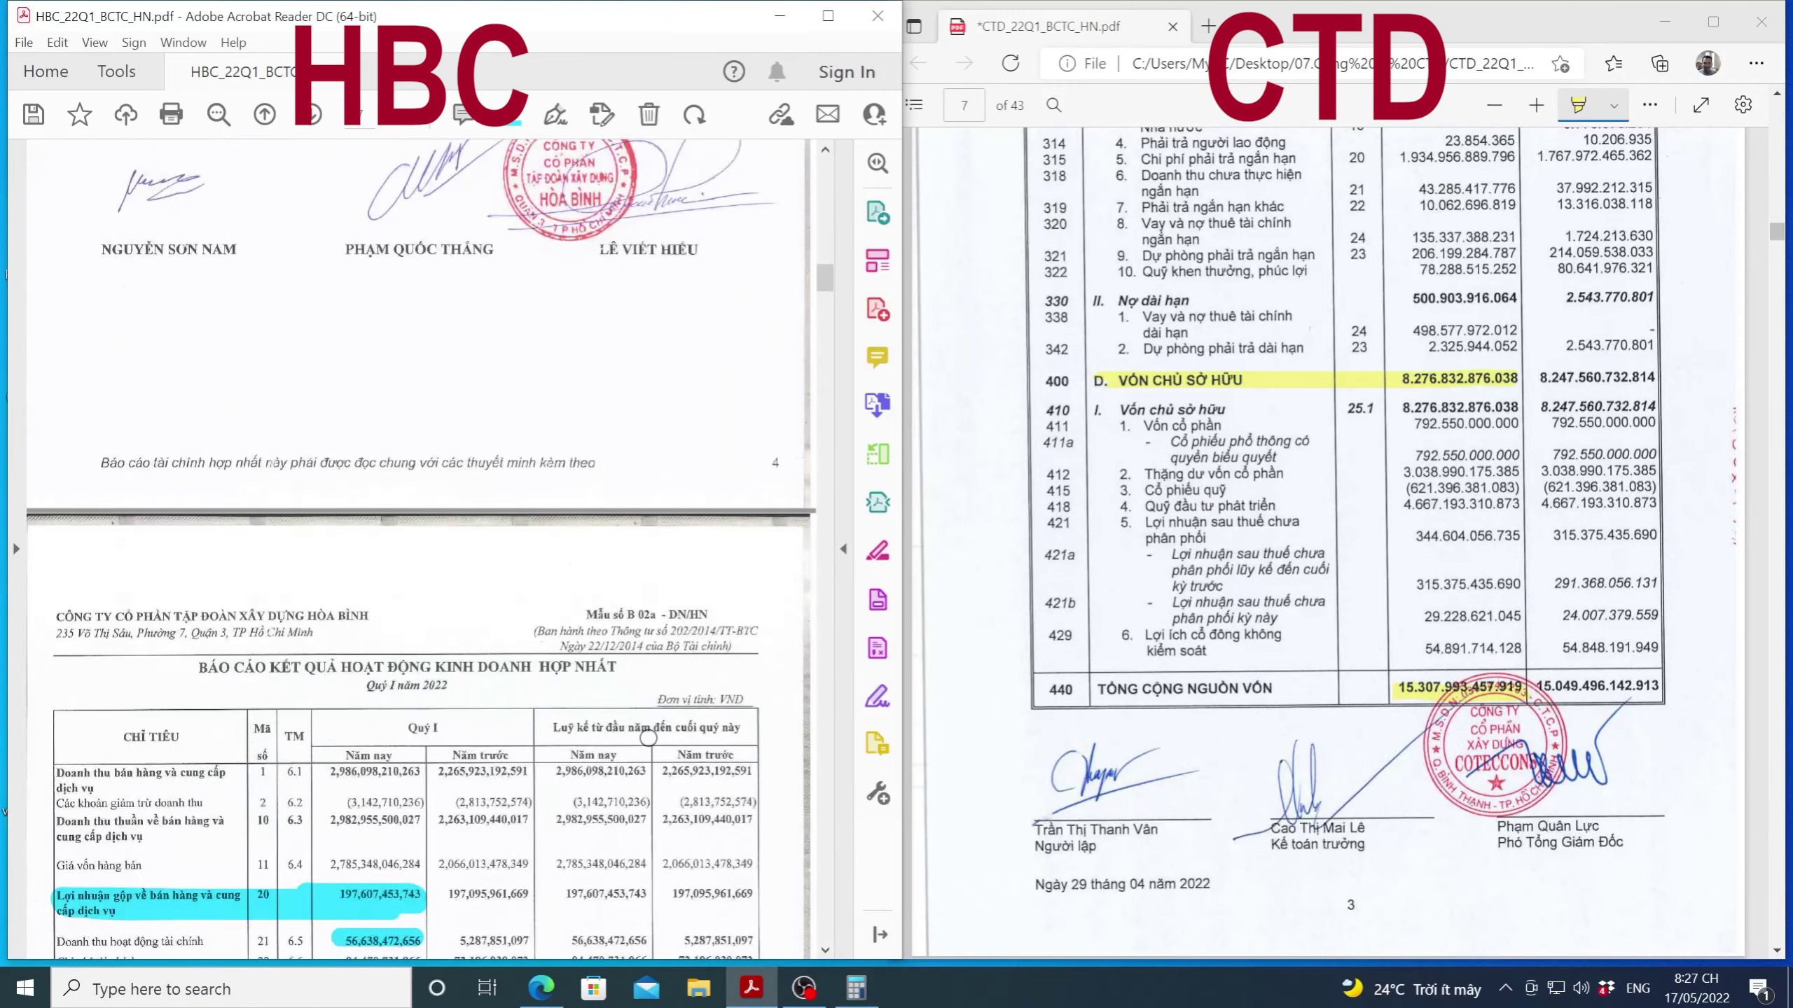
{"action": "scroll", "coordinate": [650, 729], "scroll_direction": "down", "scroll_amount": 2}
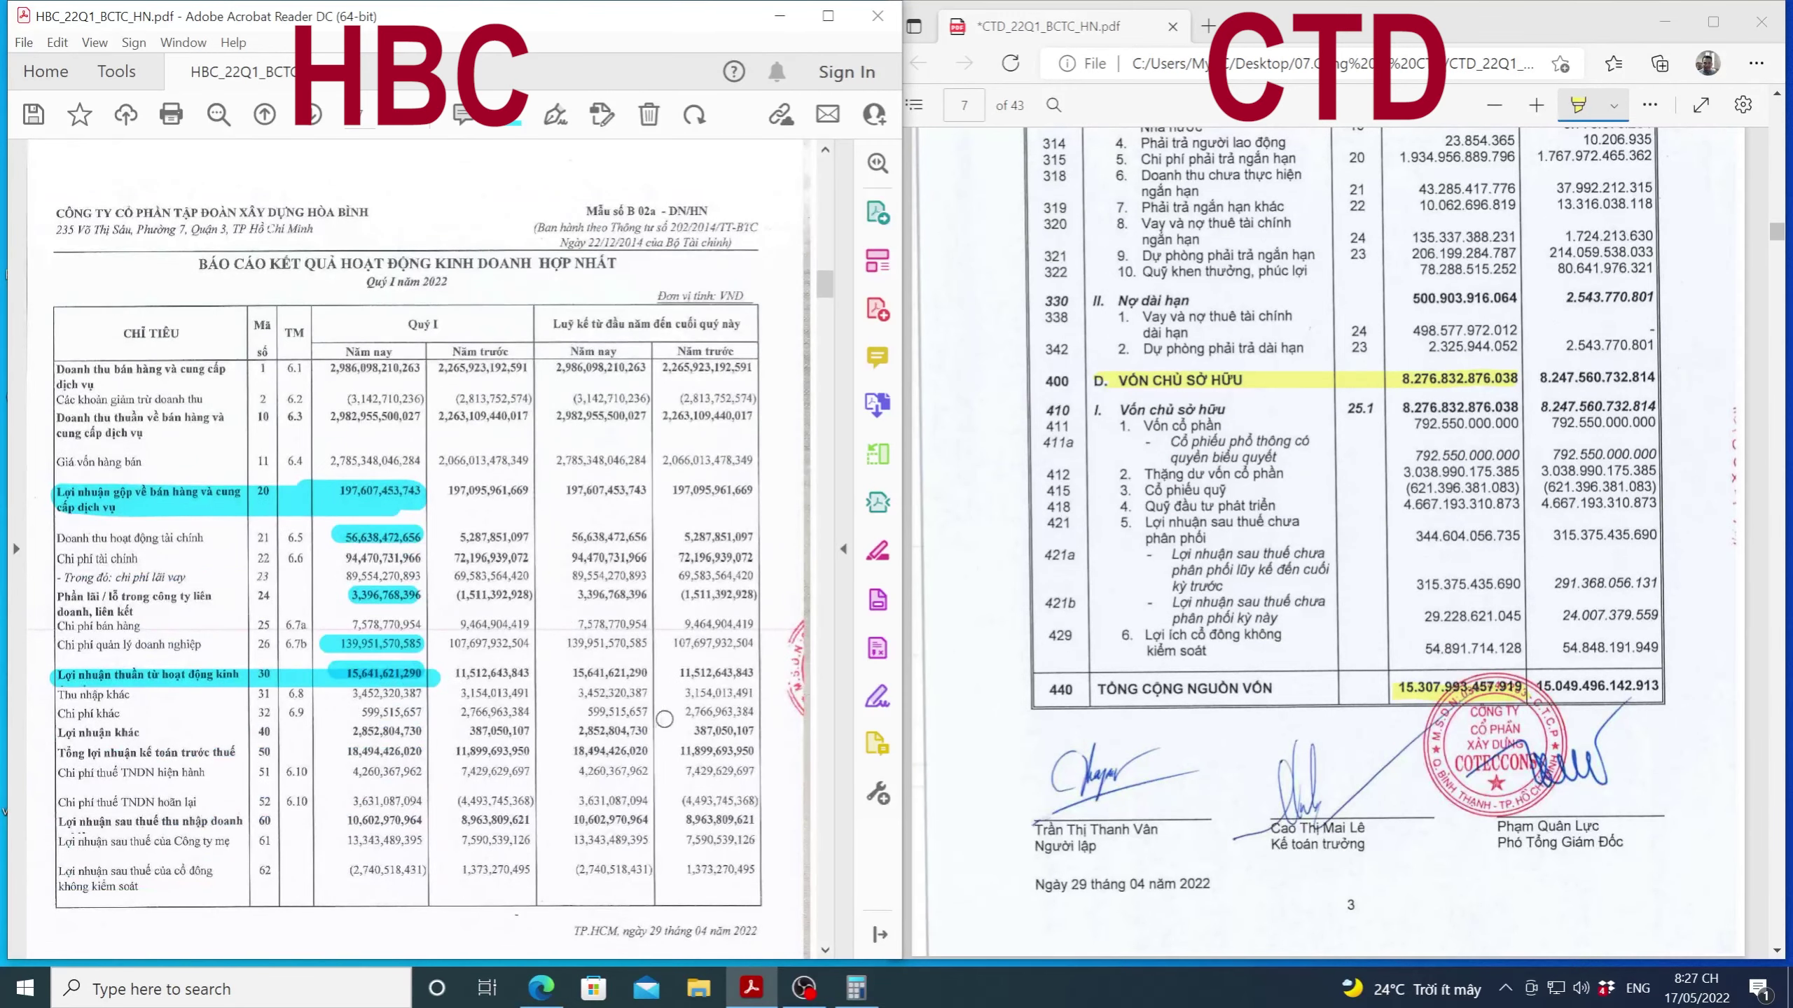
{"action": "scroll", "coordinate": [1231, 584], "scroll_direction": "down", "scroll_amount": 12}
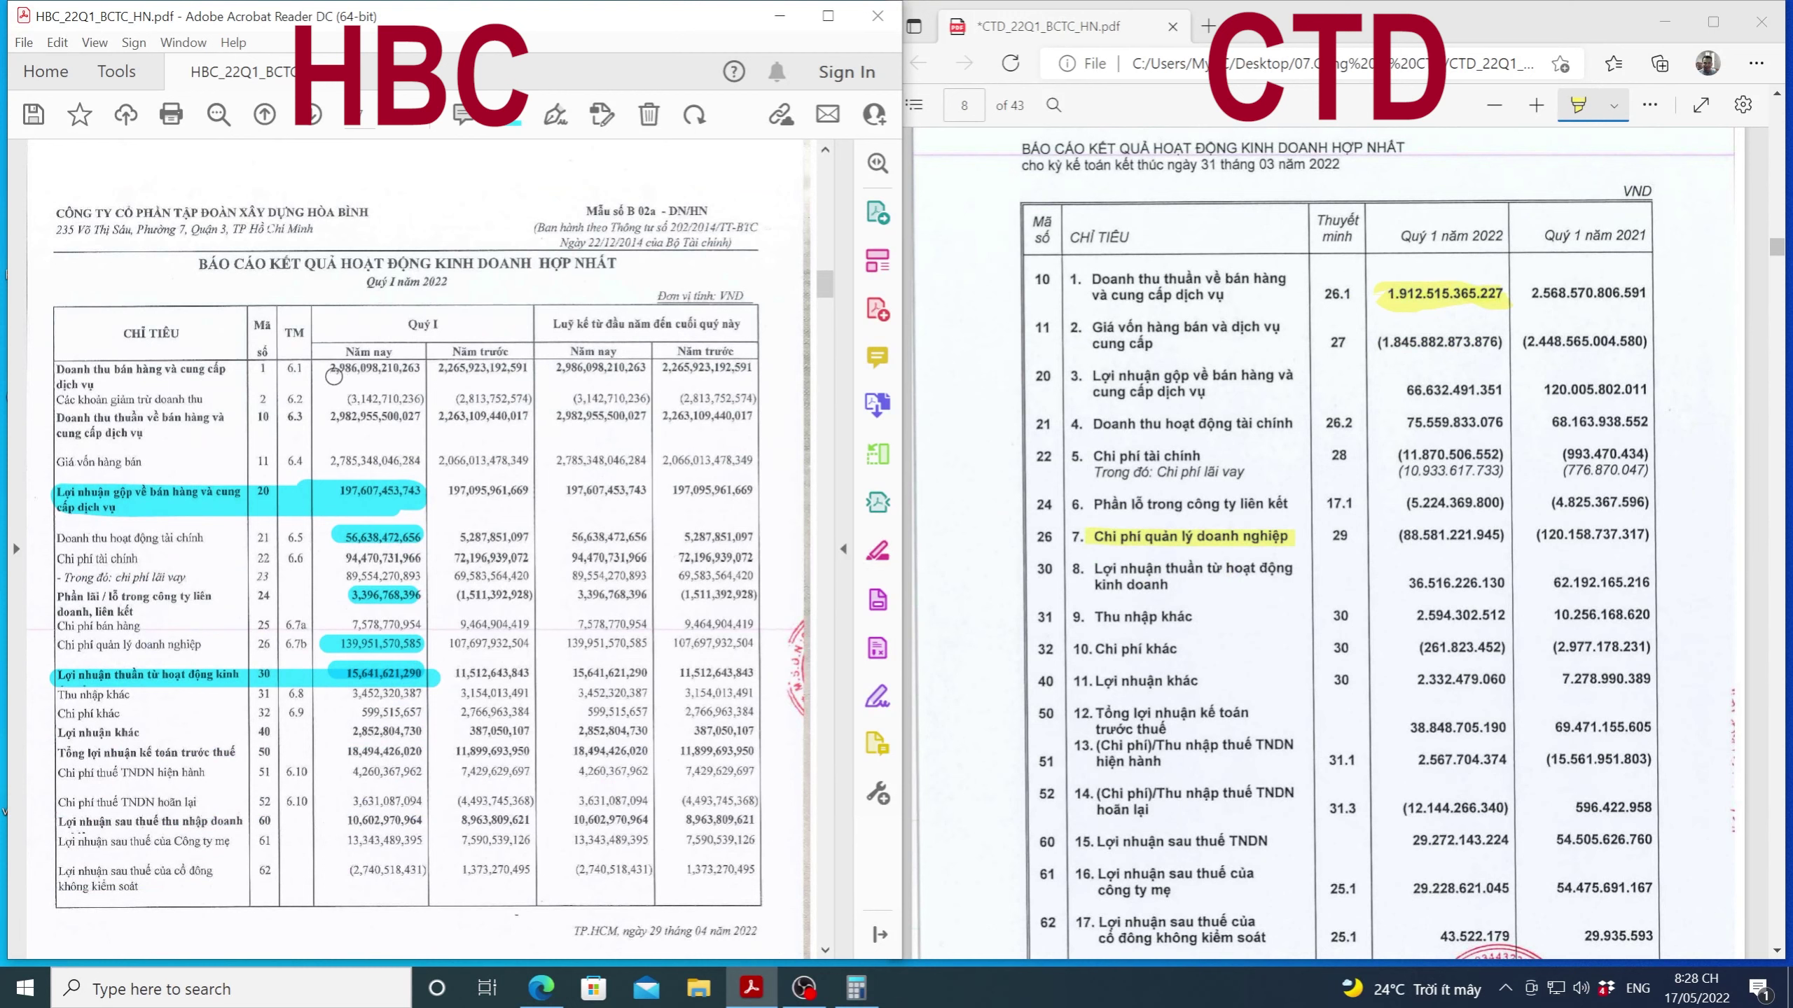
Step: Highlight HBC's current-quarter sales revenue figure, CTD's net revenue label, and CTD's net operating profit row for Q1 2022
{"action": "left_click_drag", "start_coordinate": [319, 372], "coordinate": [405, 366]}
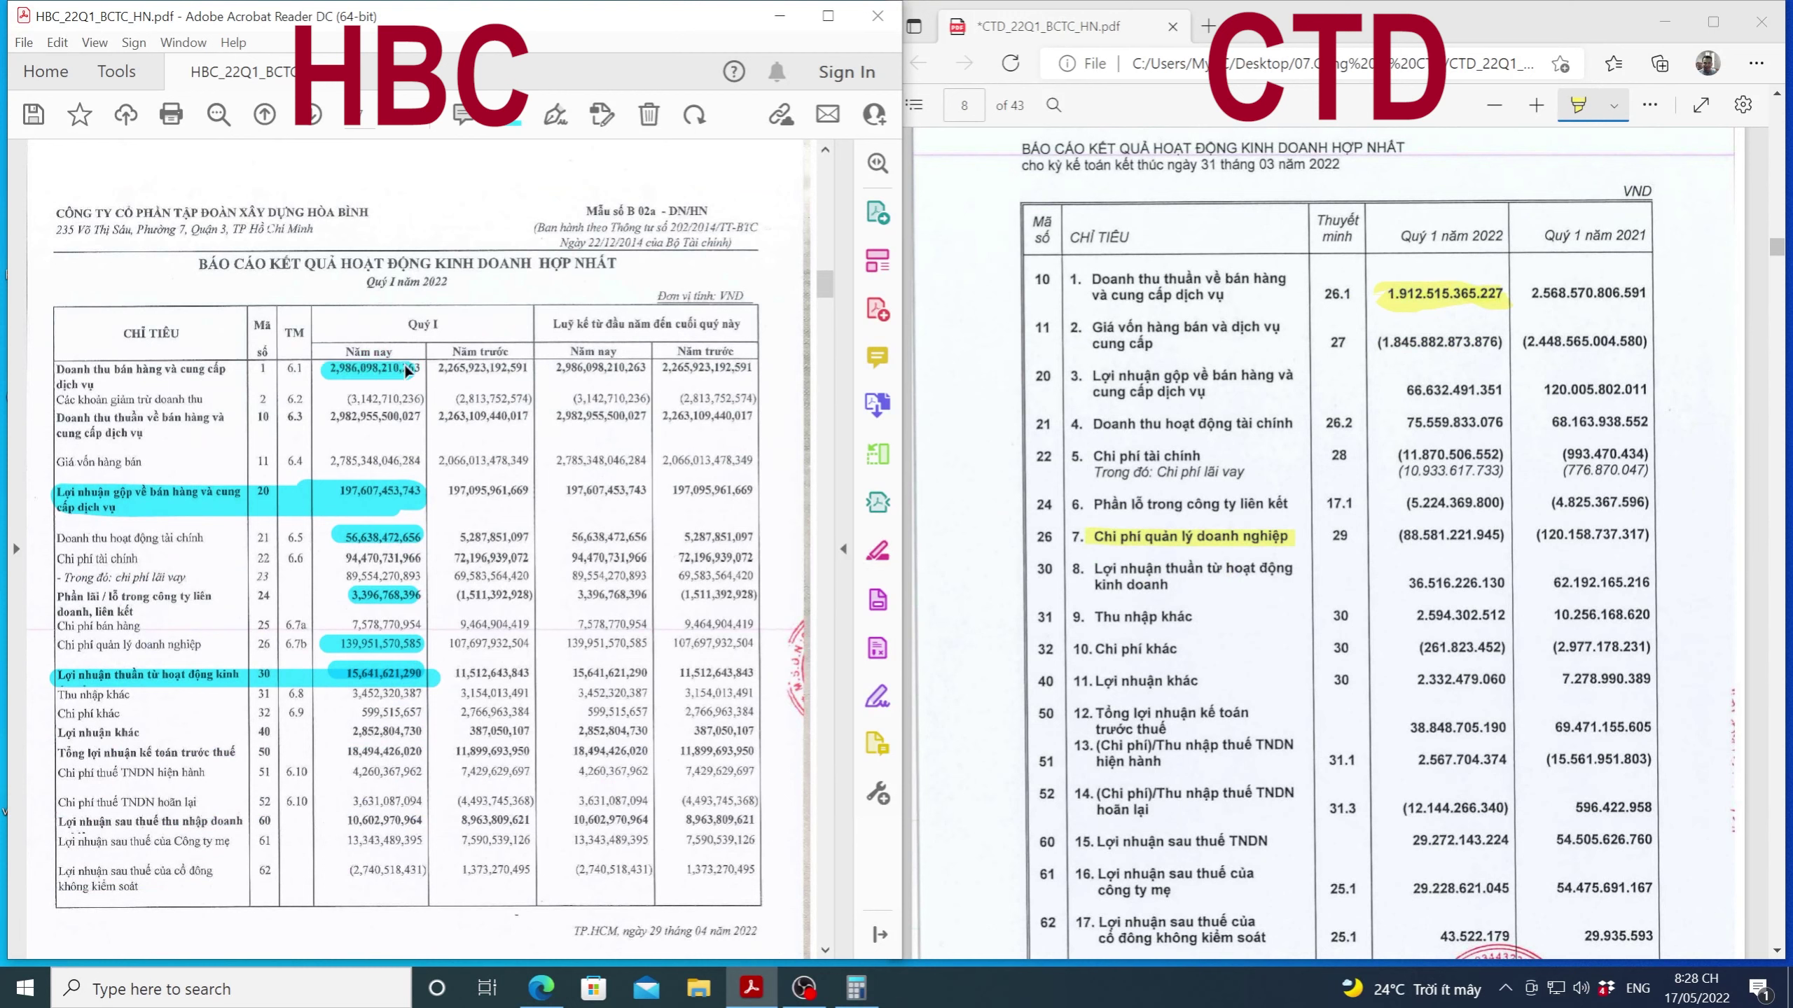
{"action": "left_click_drag", "start_coordinate": [1091, 282], "coordinate": [1317, 283]}
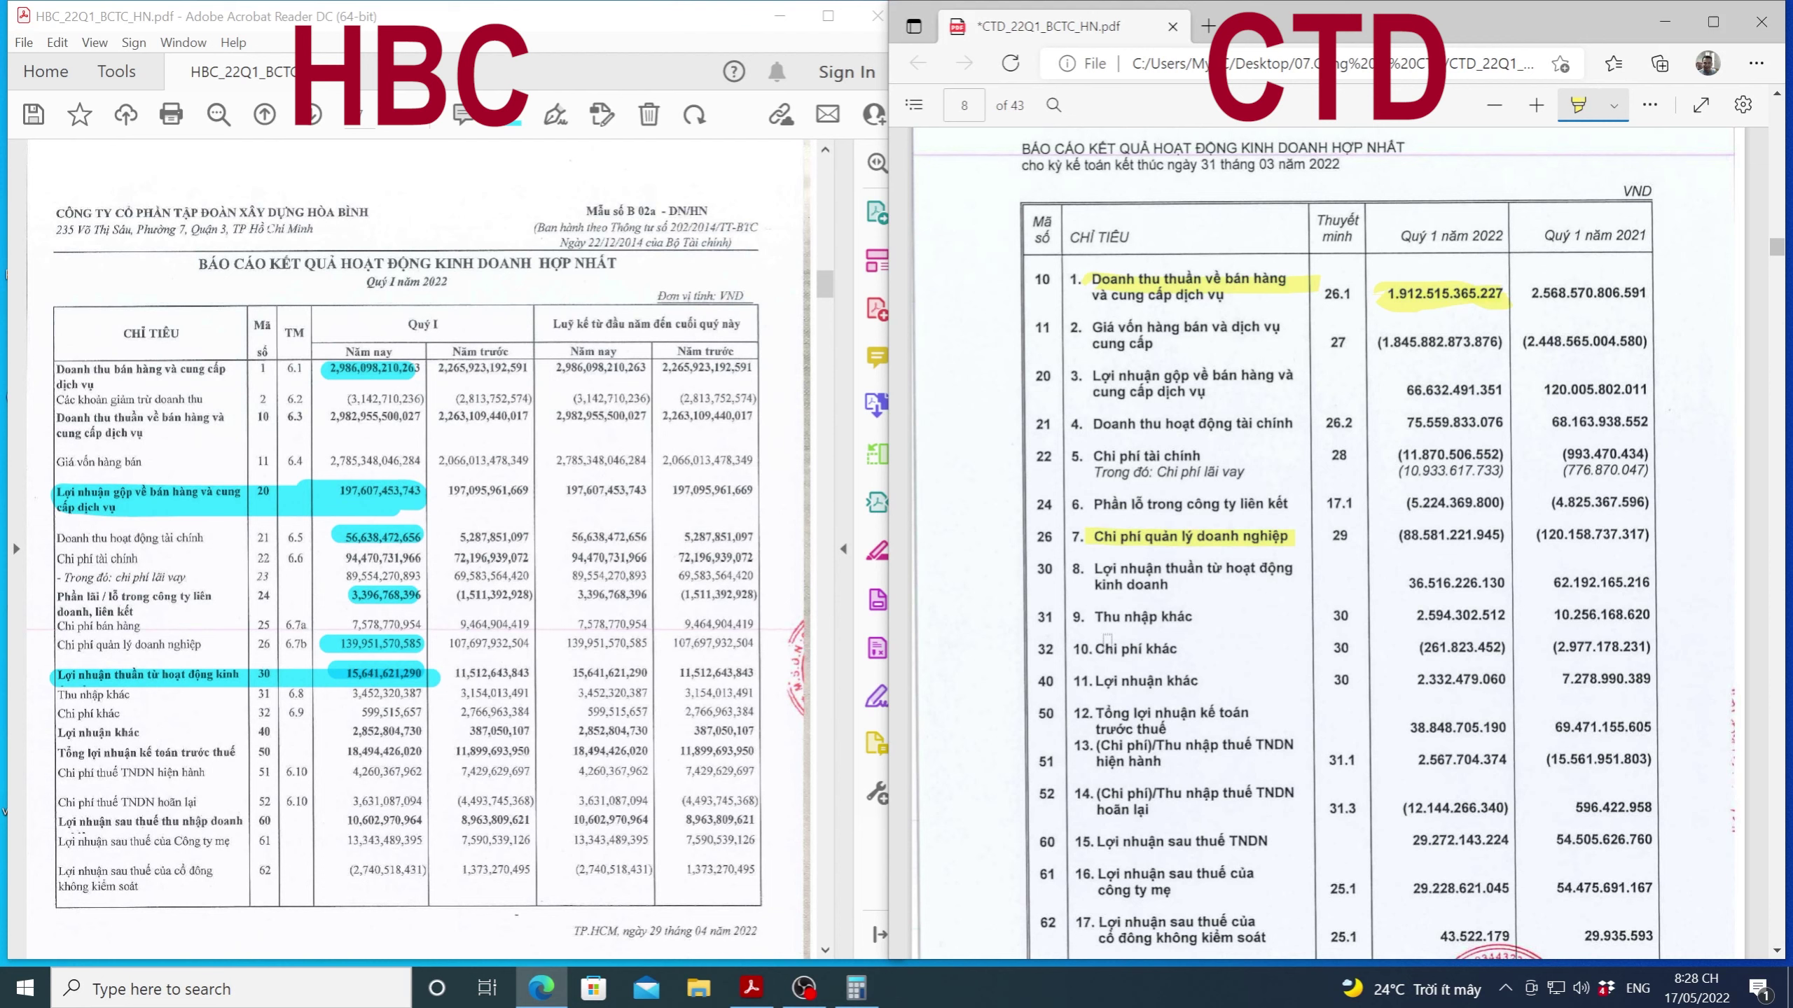
{"action": "mouse_move", "coordinate": [1122, 574]}
{"action": "left_mouse_down"}
{"action": "mouse_move", "coordinate": [1410, 571]}
{"action": "mouse_move", "coordinate": [1114, 588]}
{"action": "mouse_move", "coordinate": [1069, 569]}
{"action": "mouse_move", "coordinate": [1507, 576]}
{"action": "left_mouse_up"}
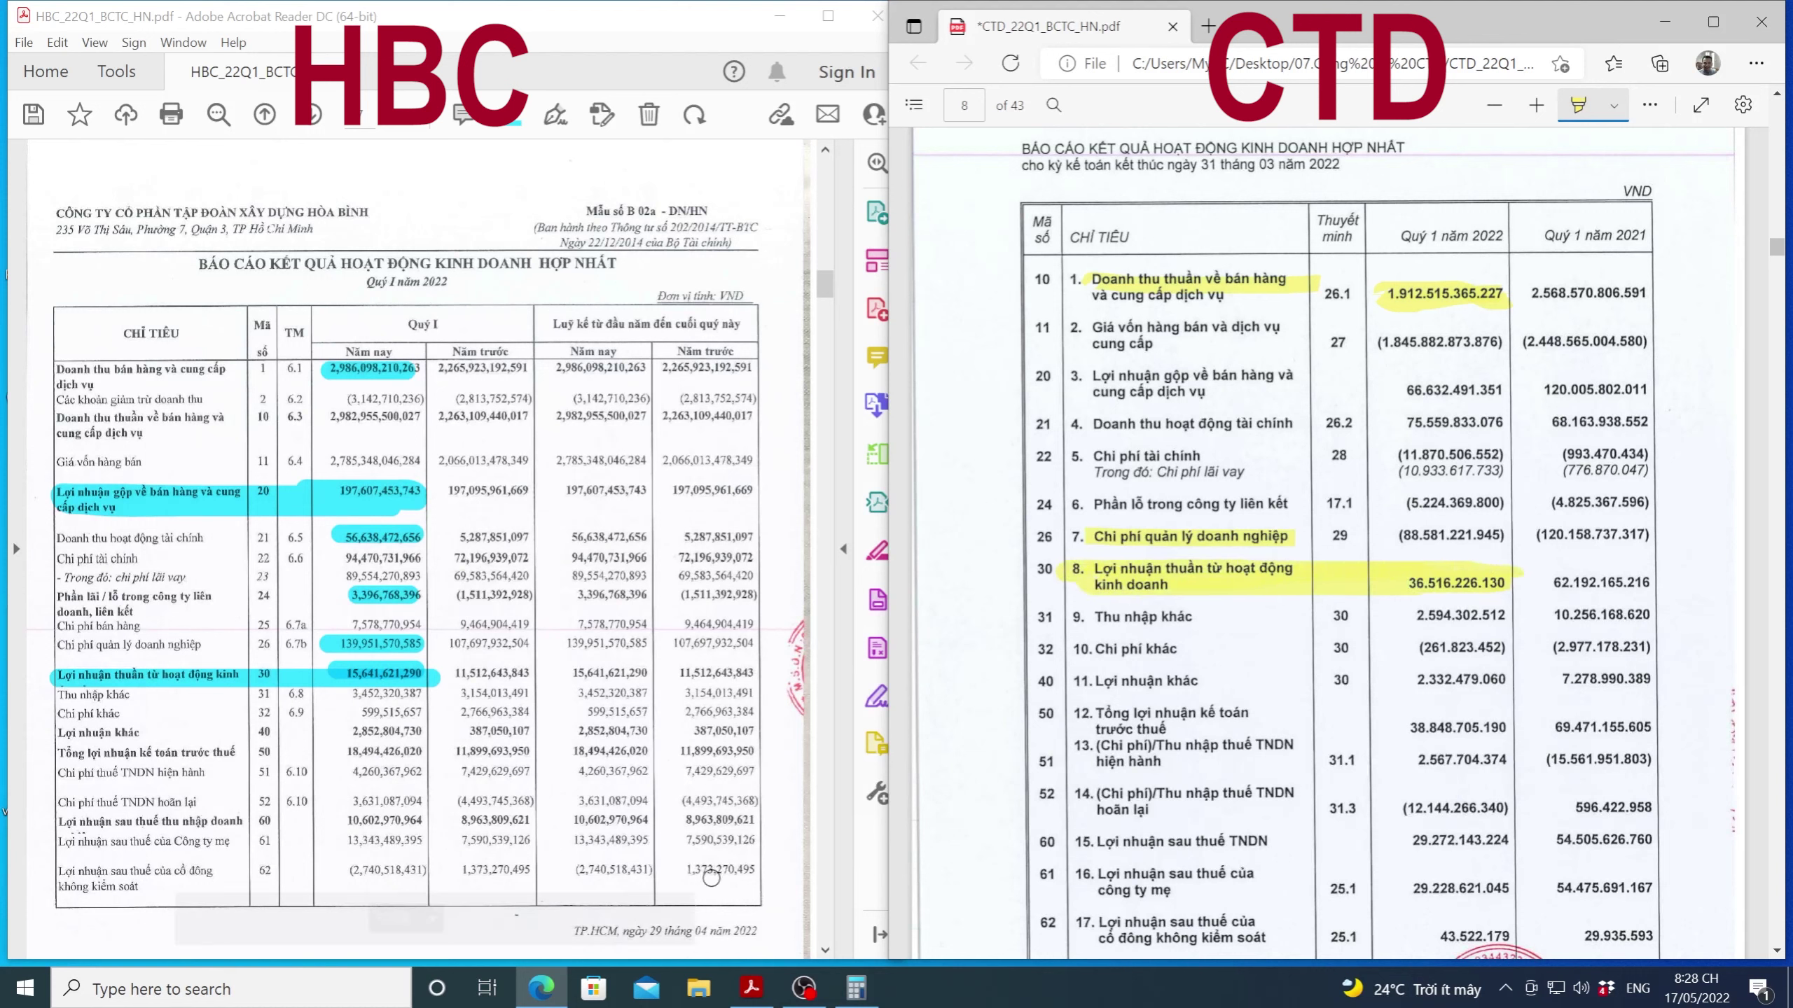
Step: Return to Calculator, clear it, and divide 15,6 by 2986 for HBC's operating profit-to-revenue ratio
{"action": "left_click", "coordinate": [857, 987]}
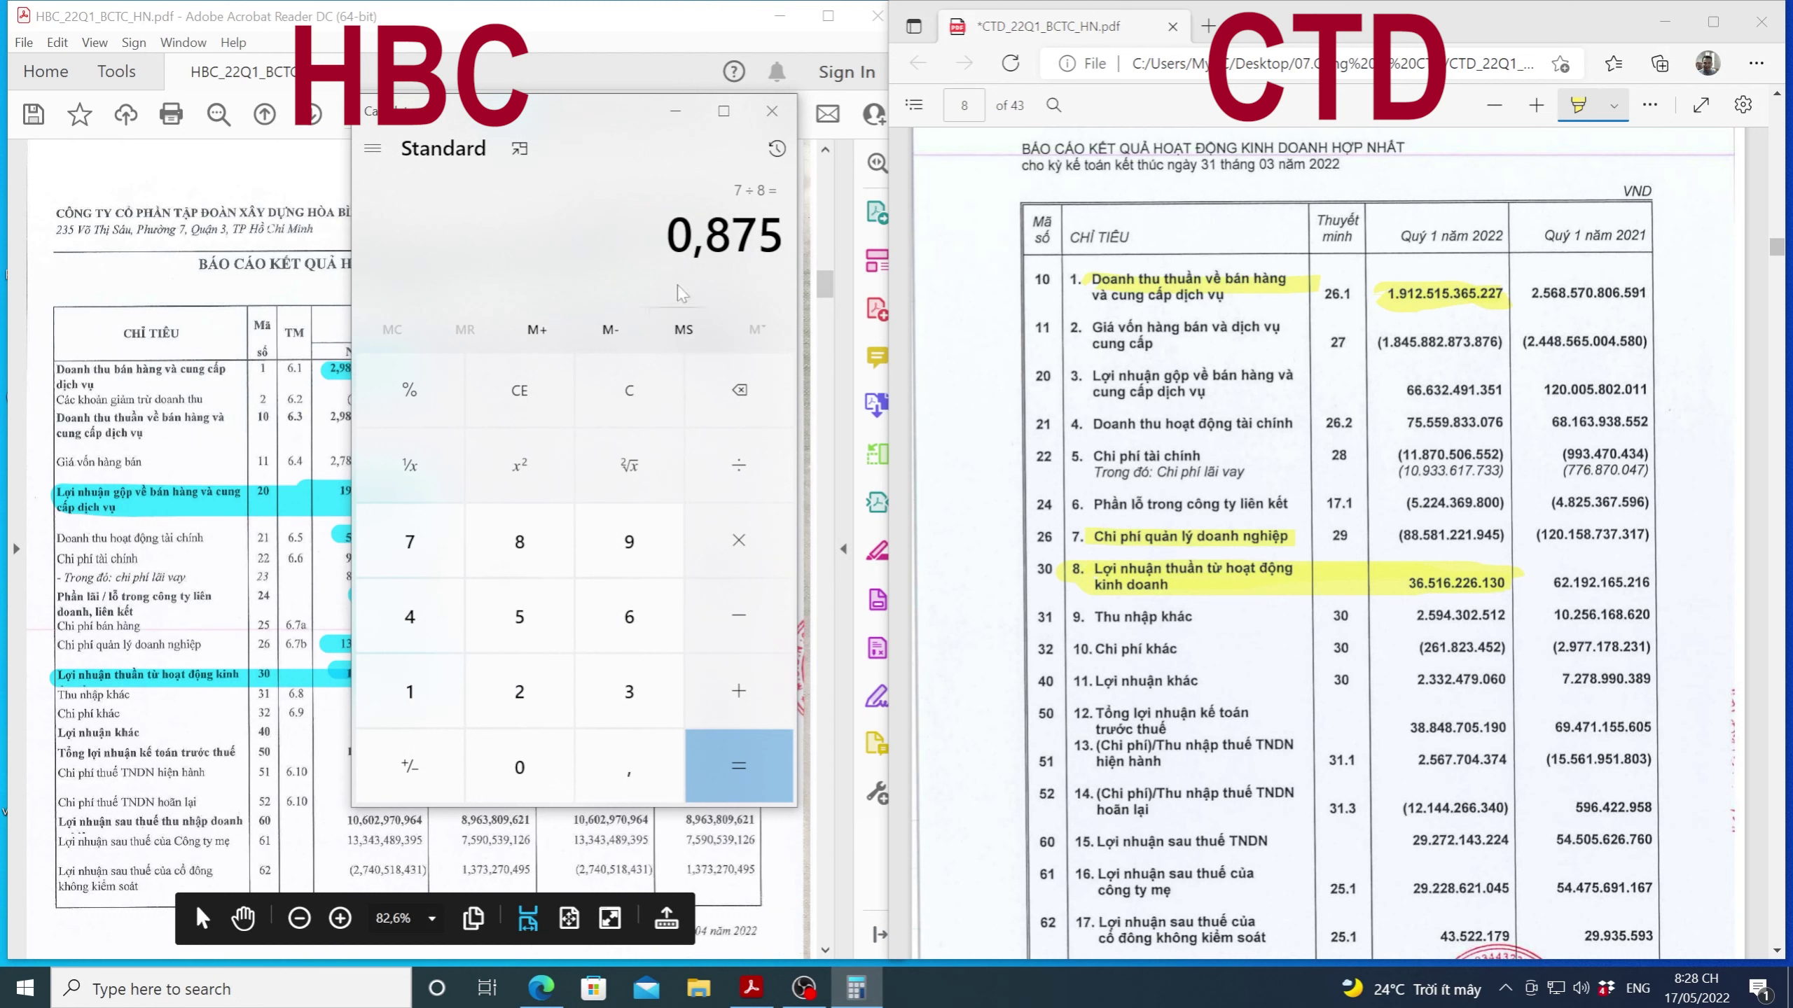
{"action": "left_click", "coordinate": [629, 390]}
{"action": "left_click_drag", "start_coordinate": [546, 121], "coordinate": [813, 115]}
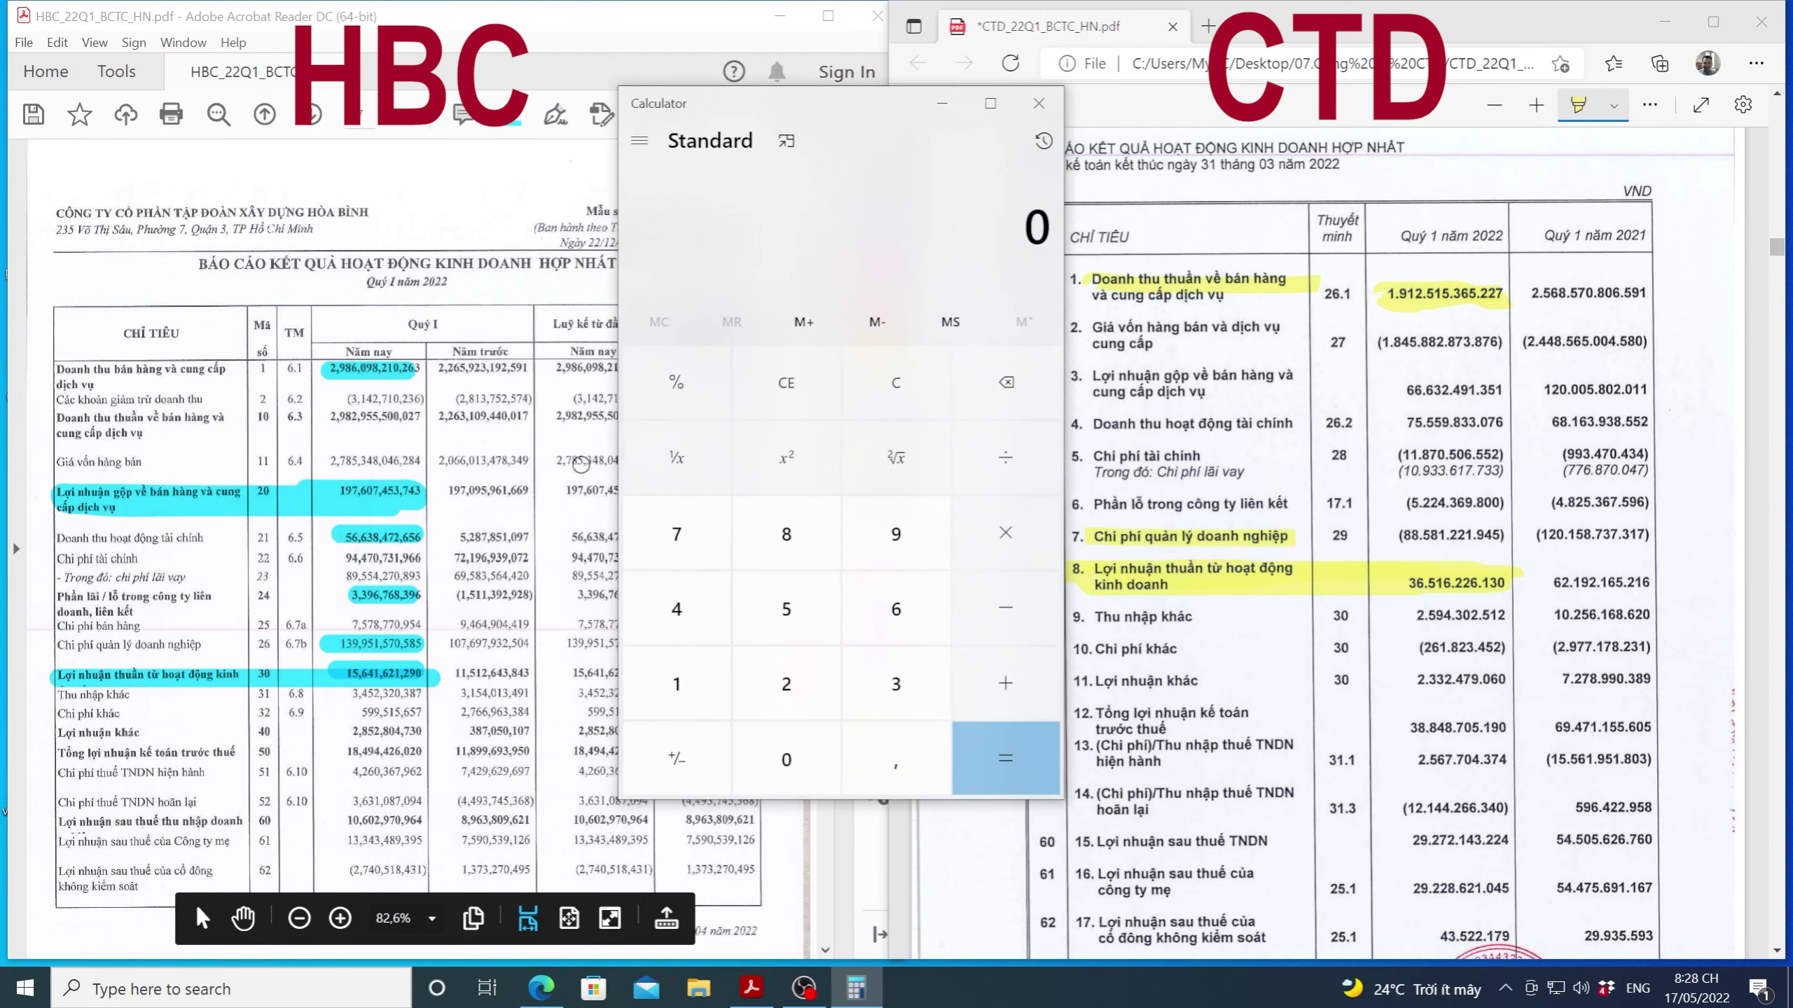
{"action": "left_click", "coordinate": [677, 683]}
{"action": "left_click", "coordinate": [786, 608]}
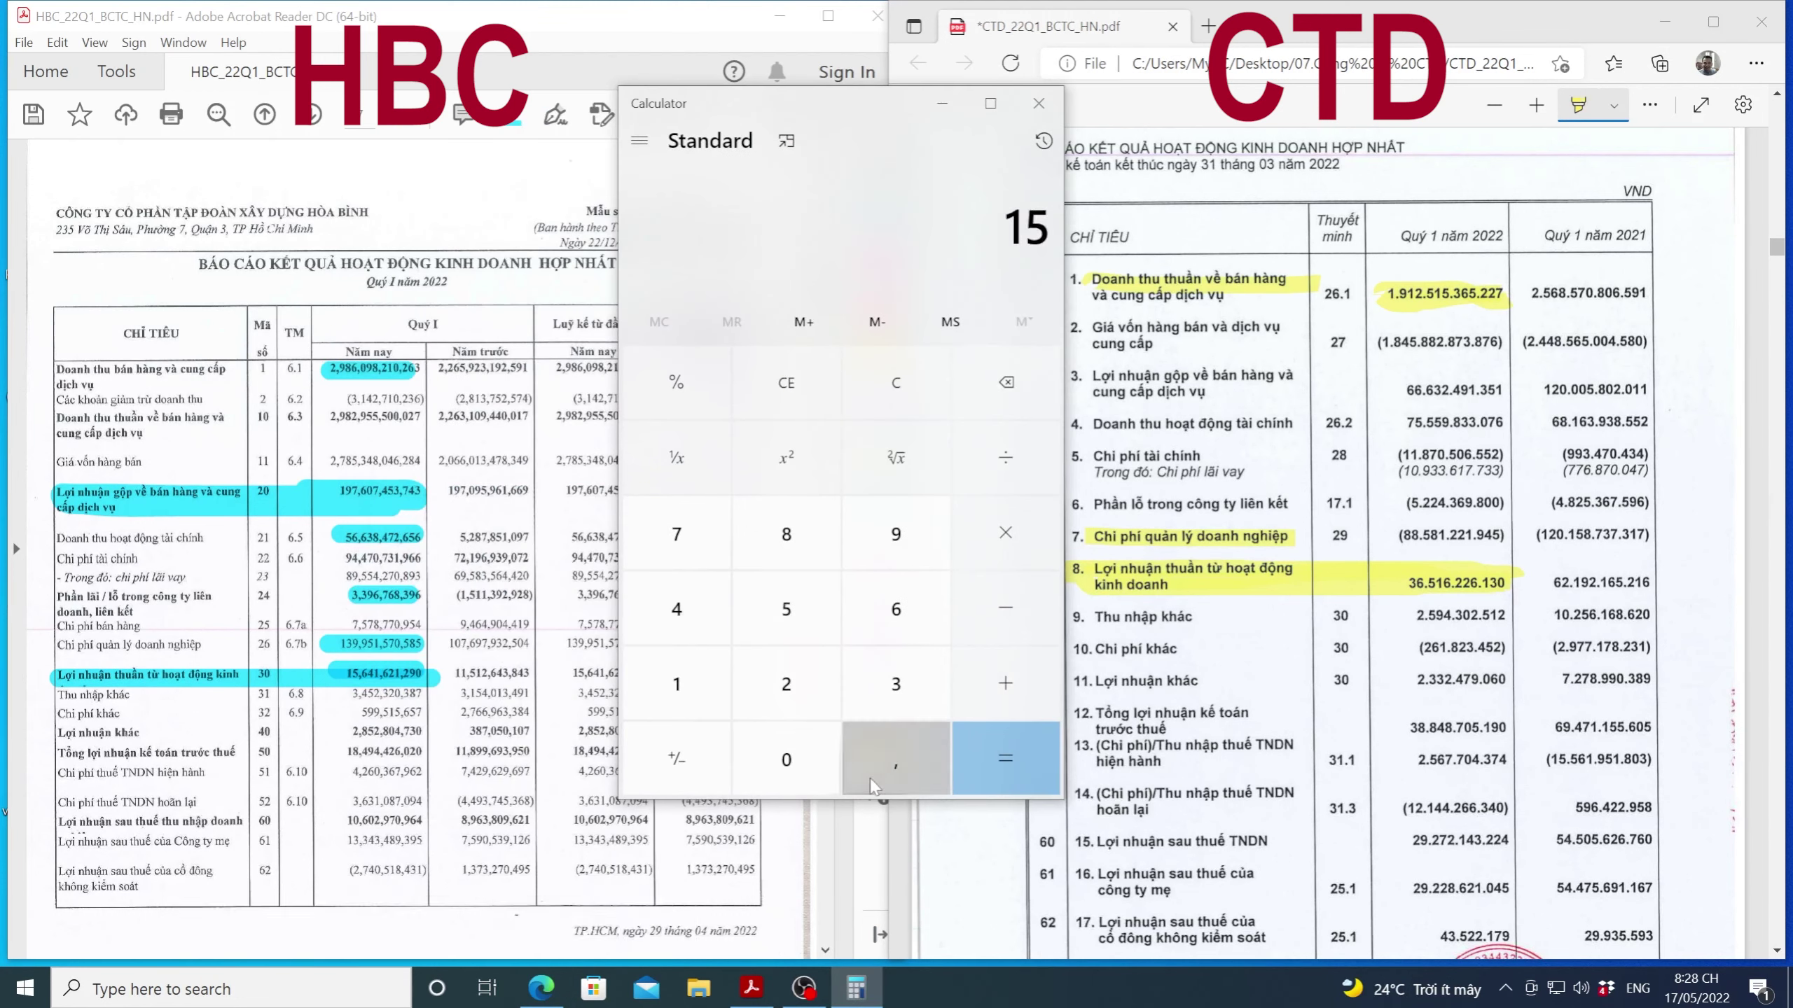
{"action": "left_click", "coordinate": [896, 759]}
{"action": "left_click", "coordinate": [896, 609]}
{"action": "left_click", "coordinate": [1005, 457]}
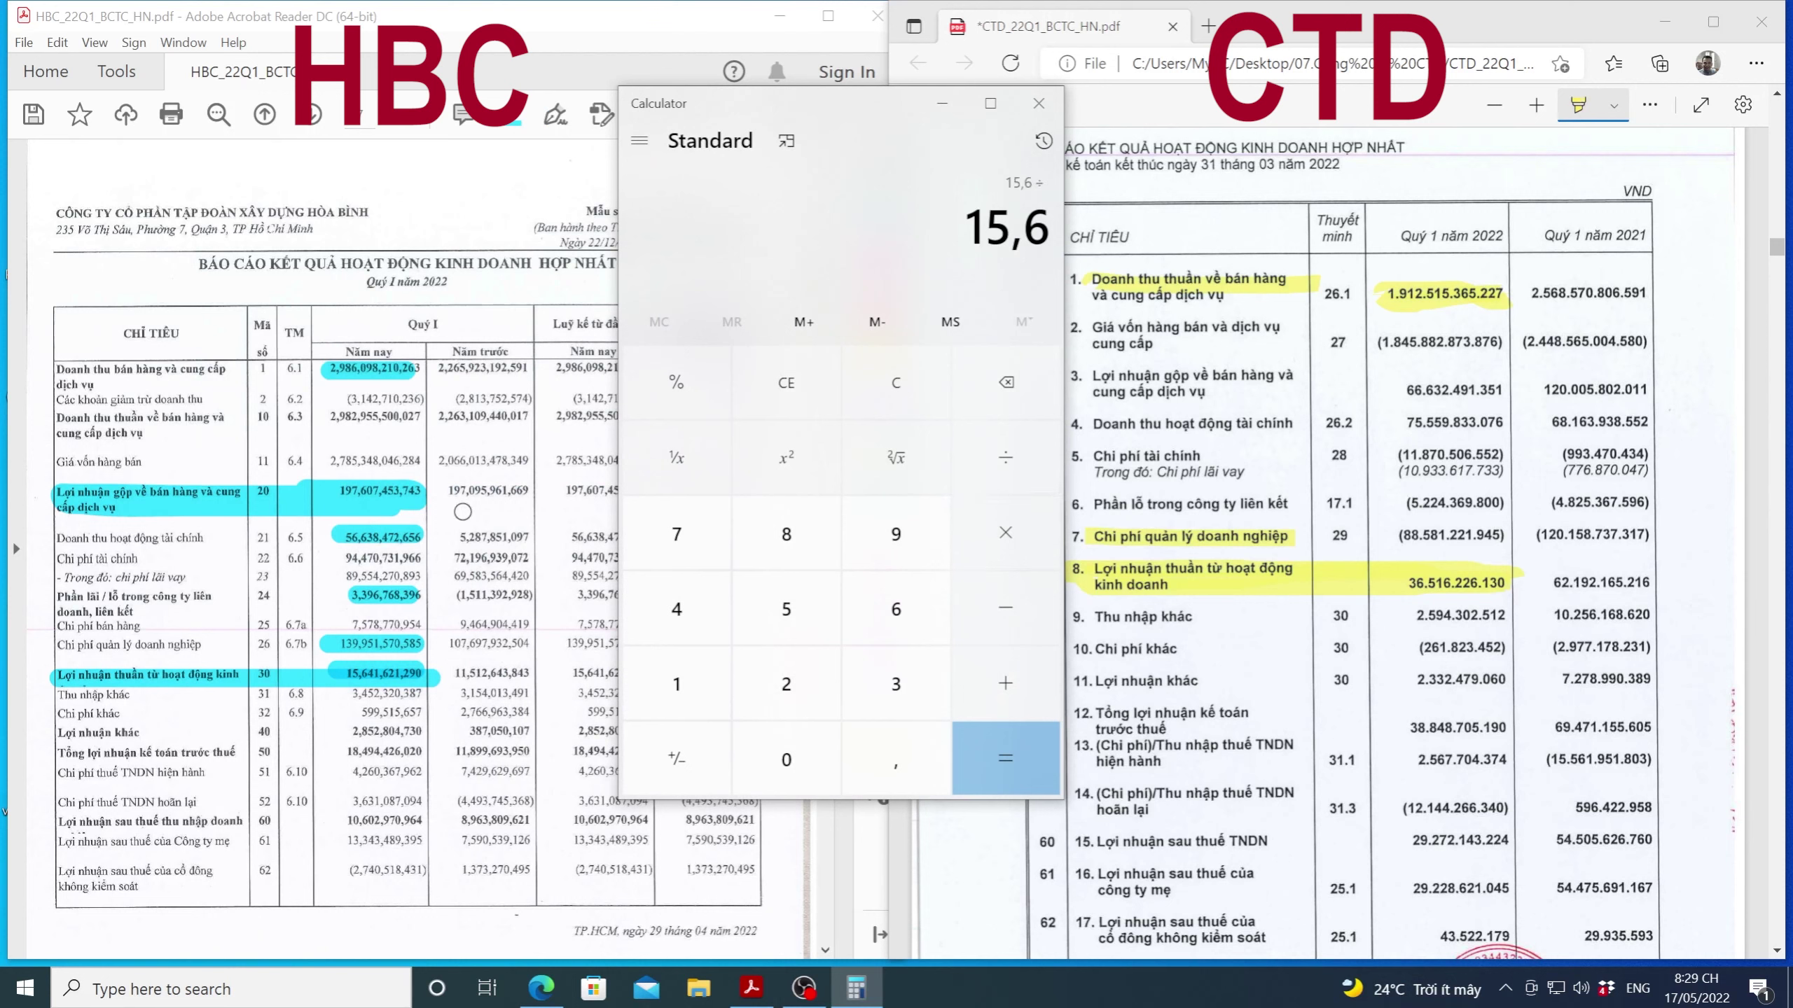
{"action": "left_click", "coordinate": [795, 694]}
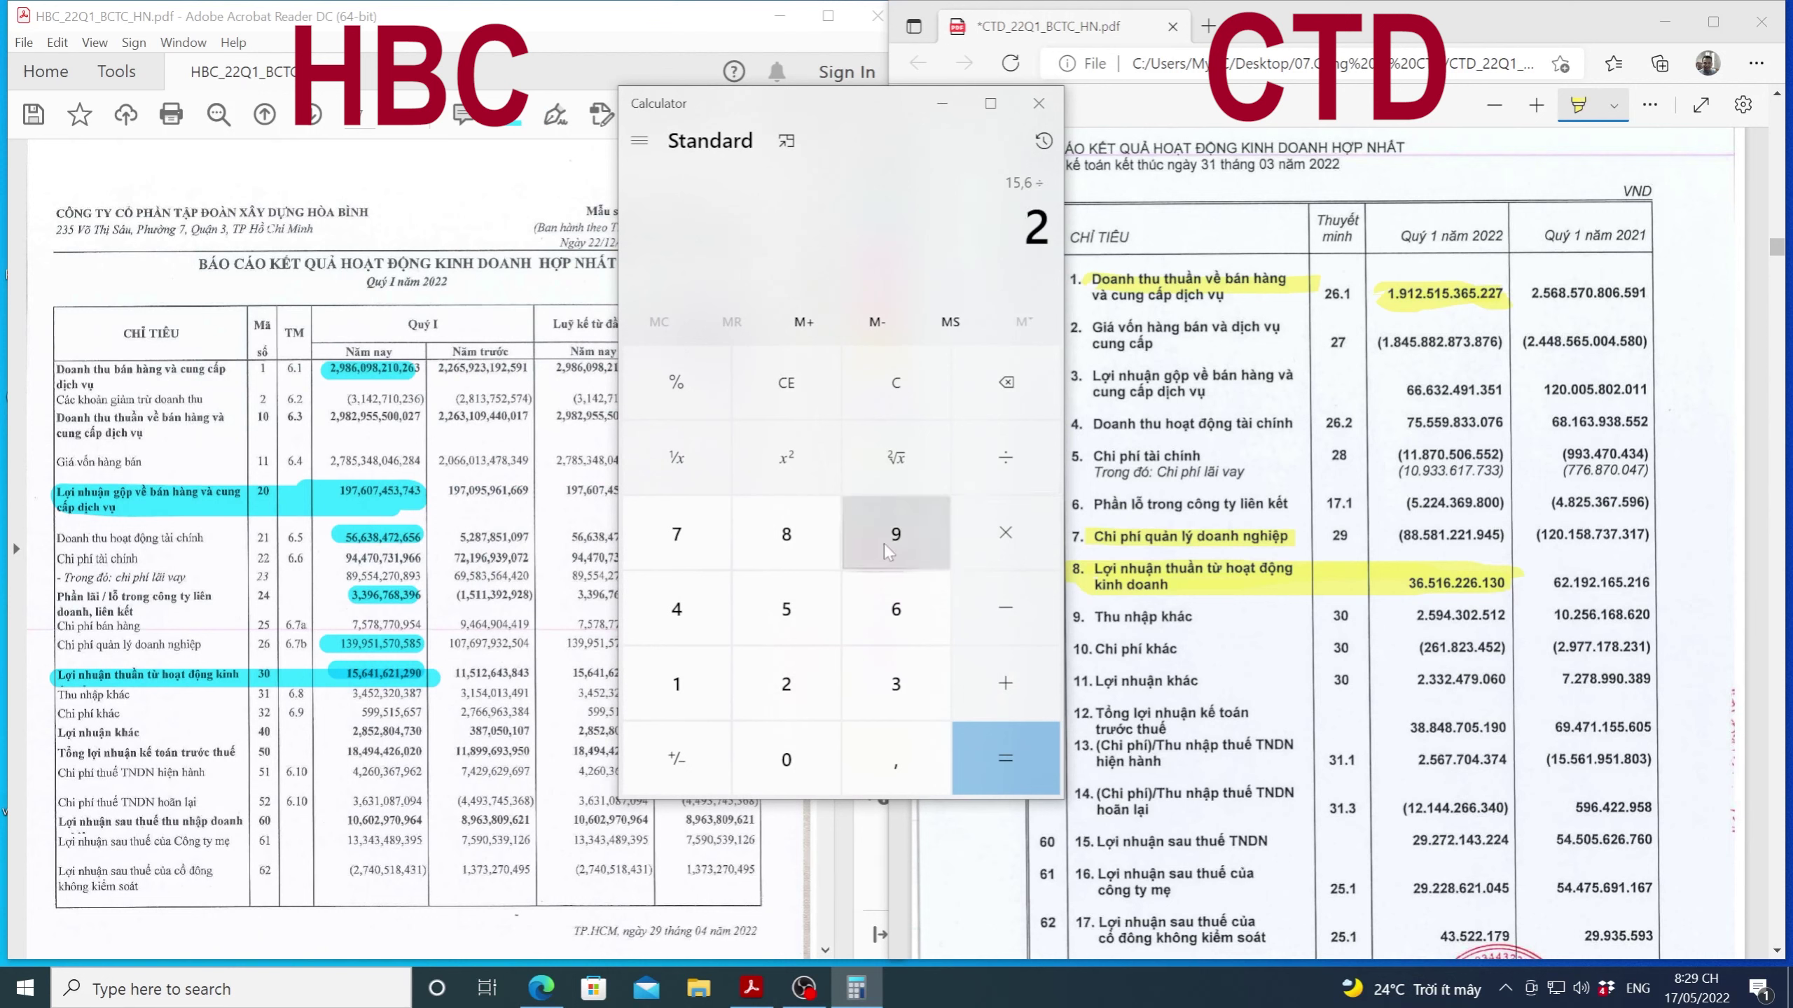
{"action": "left_click", "coordinate": [888, 539]}
{"action": "left_click", "coordinate": [786, 535]}
{"action": "left_click", "coordinate": [876, 590]}
{"action": "left_click", "coordinate": [994, 759]}
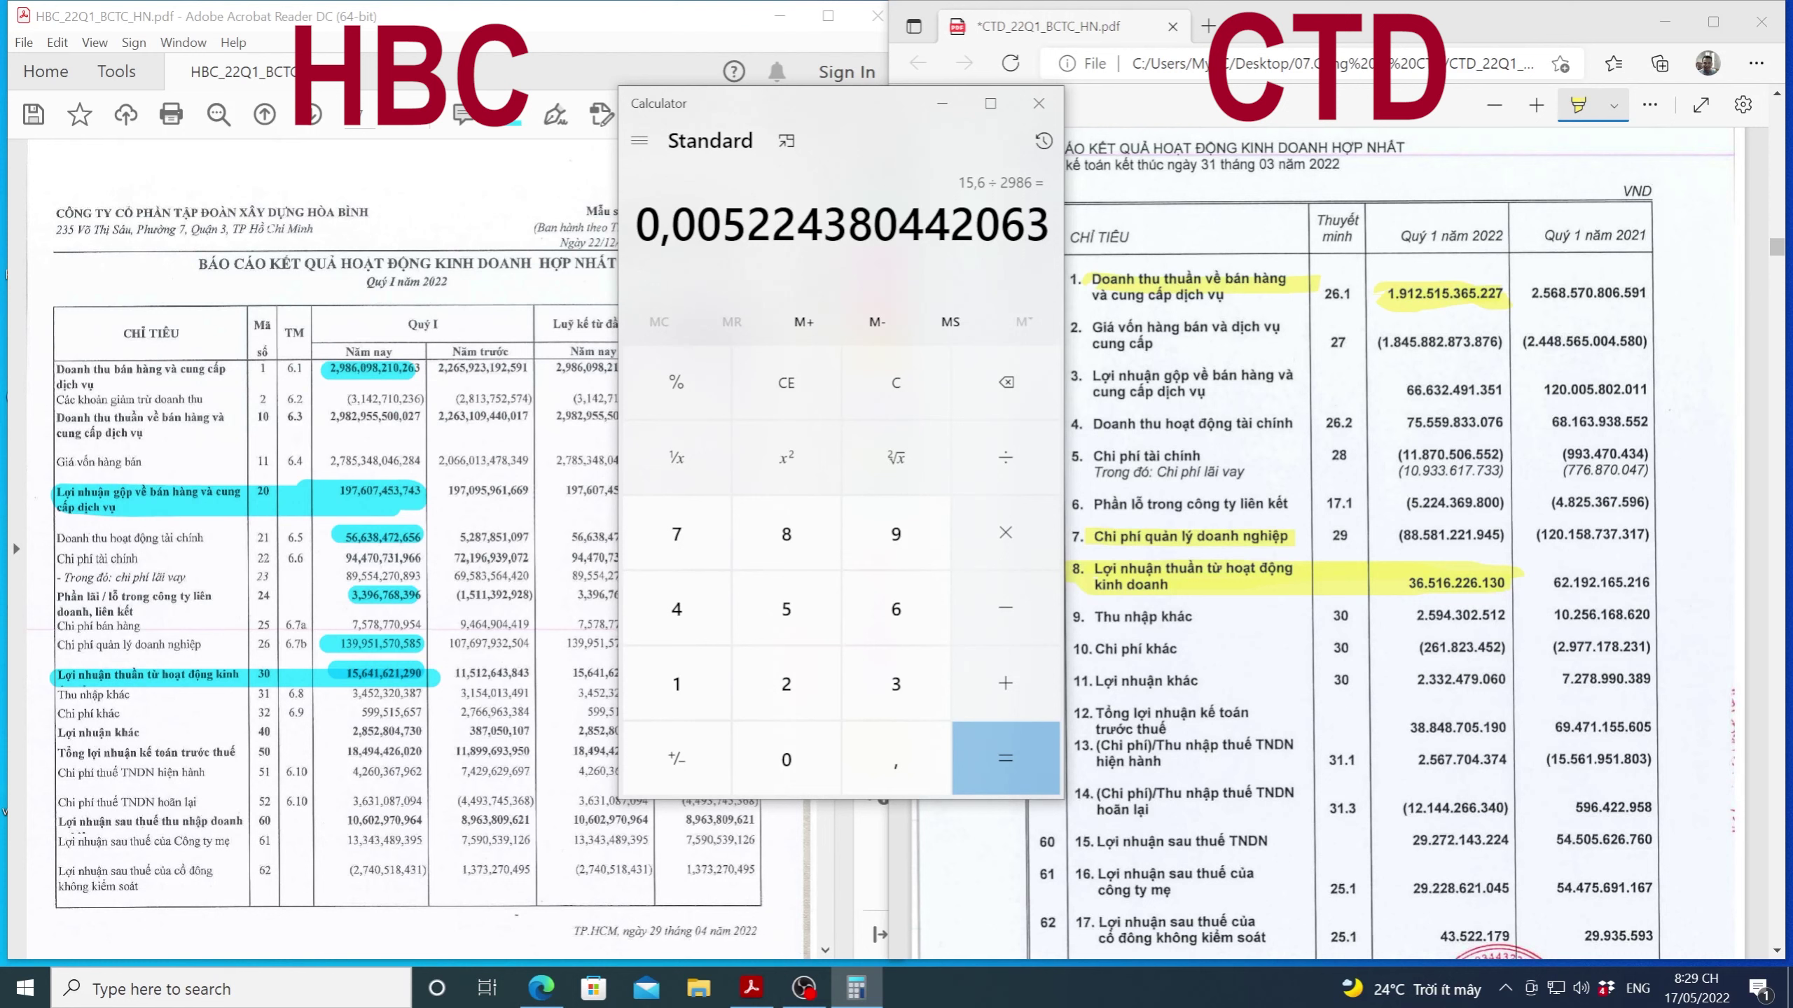
Step: Clear Calculator and repeat the division of 15,6 by 2986 to recheck HBC's operating margin
{"action": "left_click", "coordinate": [895, 382]}
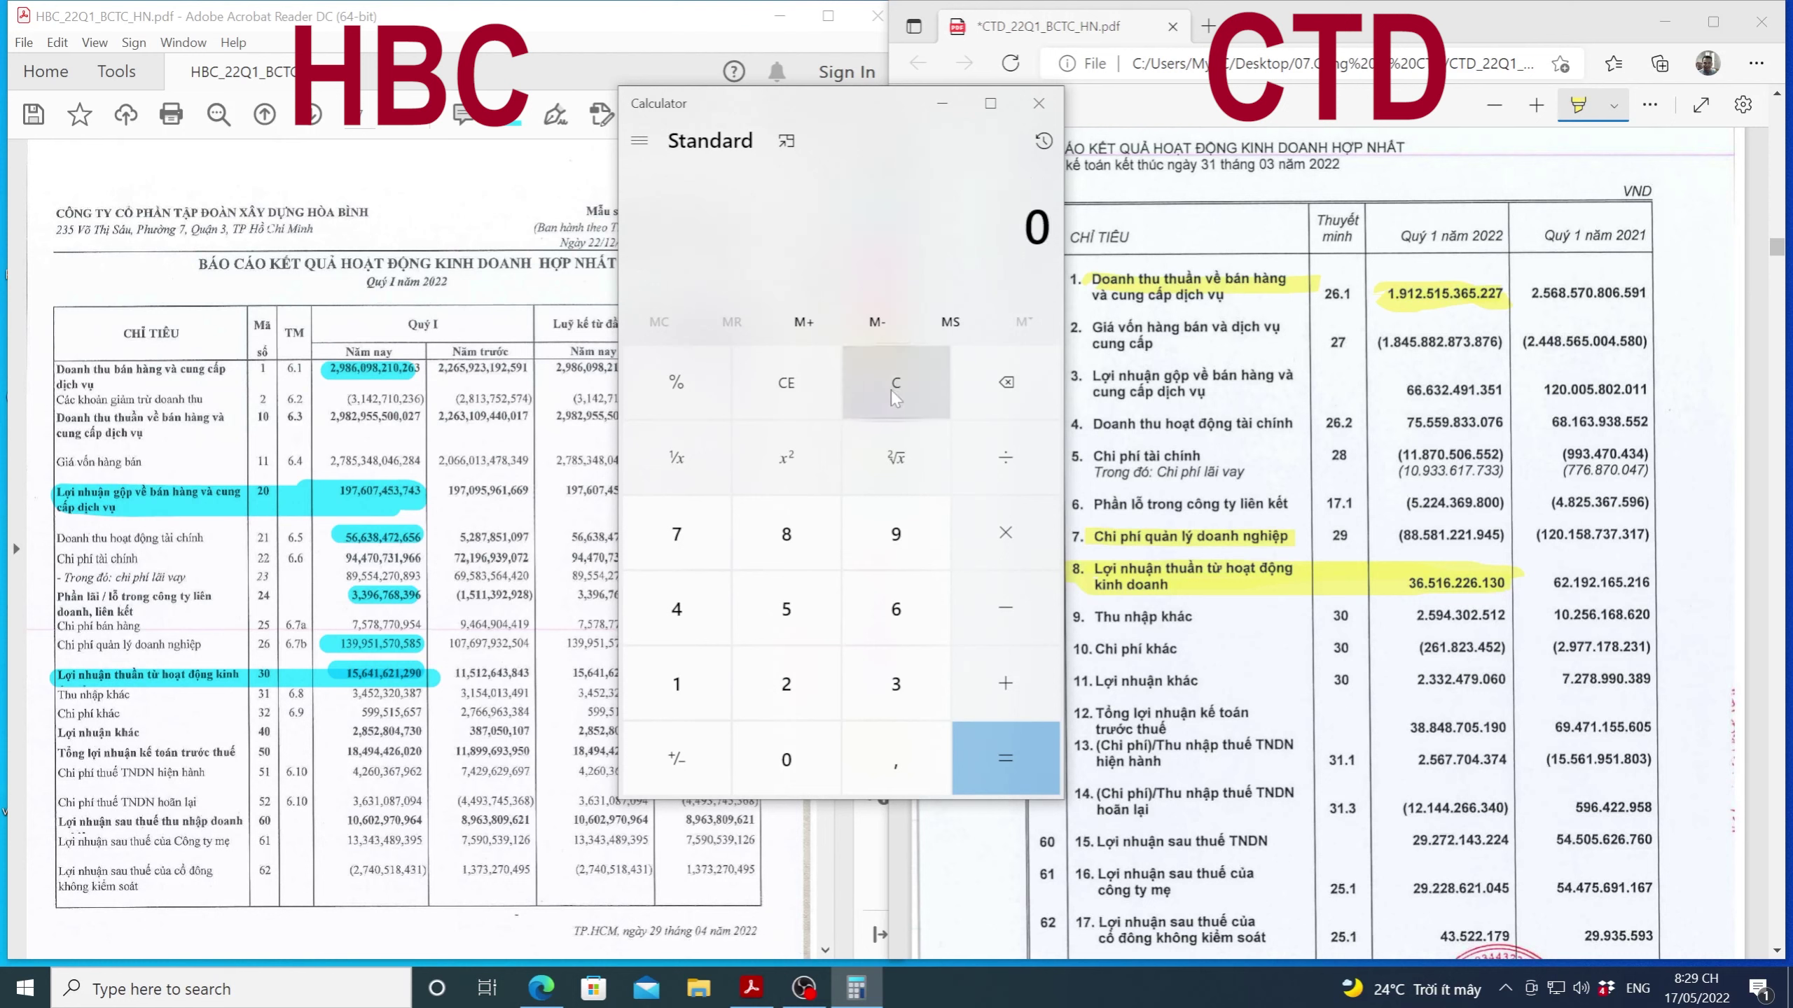
{"action": "left_click", "coordinate": [727, 695]}
{"action": "left_click", "coordinate": [786, 609]}
{"action": "left_click", "coordinate": [896, 759]}
{"action": "left_click", "coordinate": [916, 609]}
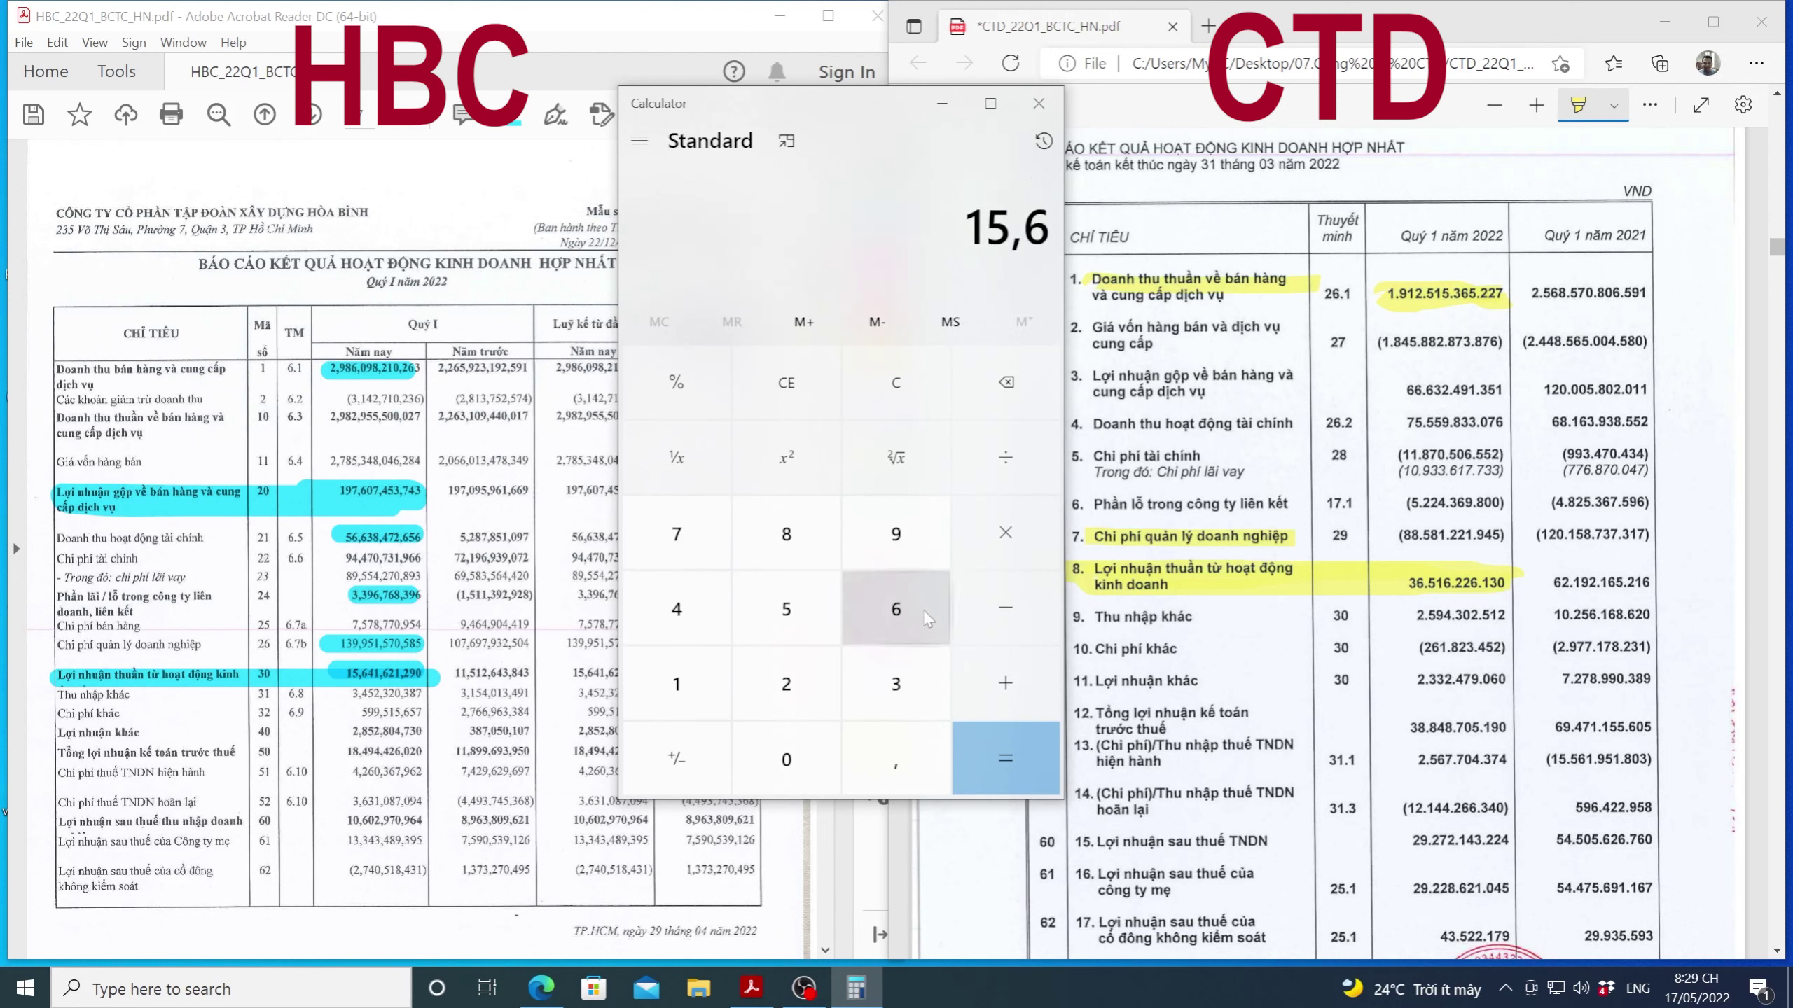
{"action": "left_click", "coordinate": [1005, 463]}
{"action": "key", "text": "2"}
{"action": "left_click", "coordinate": [896, 551]}
{"action": "left_click", "coordinate": [785, 534]}
{"action": "left_click", "coordinate": [896, 609]}
{"action": "left_click", "coordinate": [991, 743]}
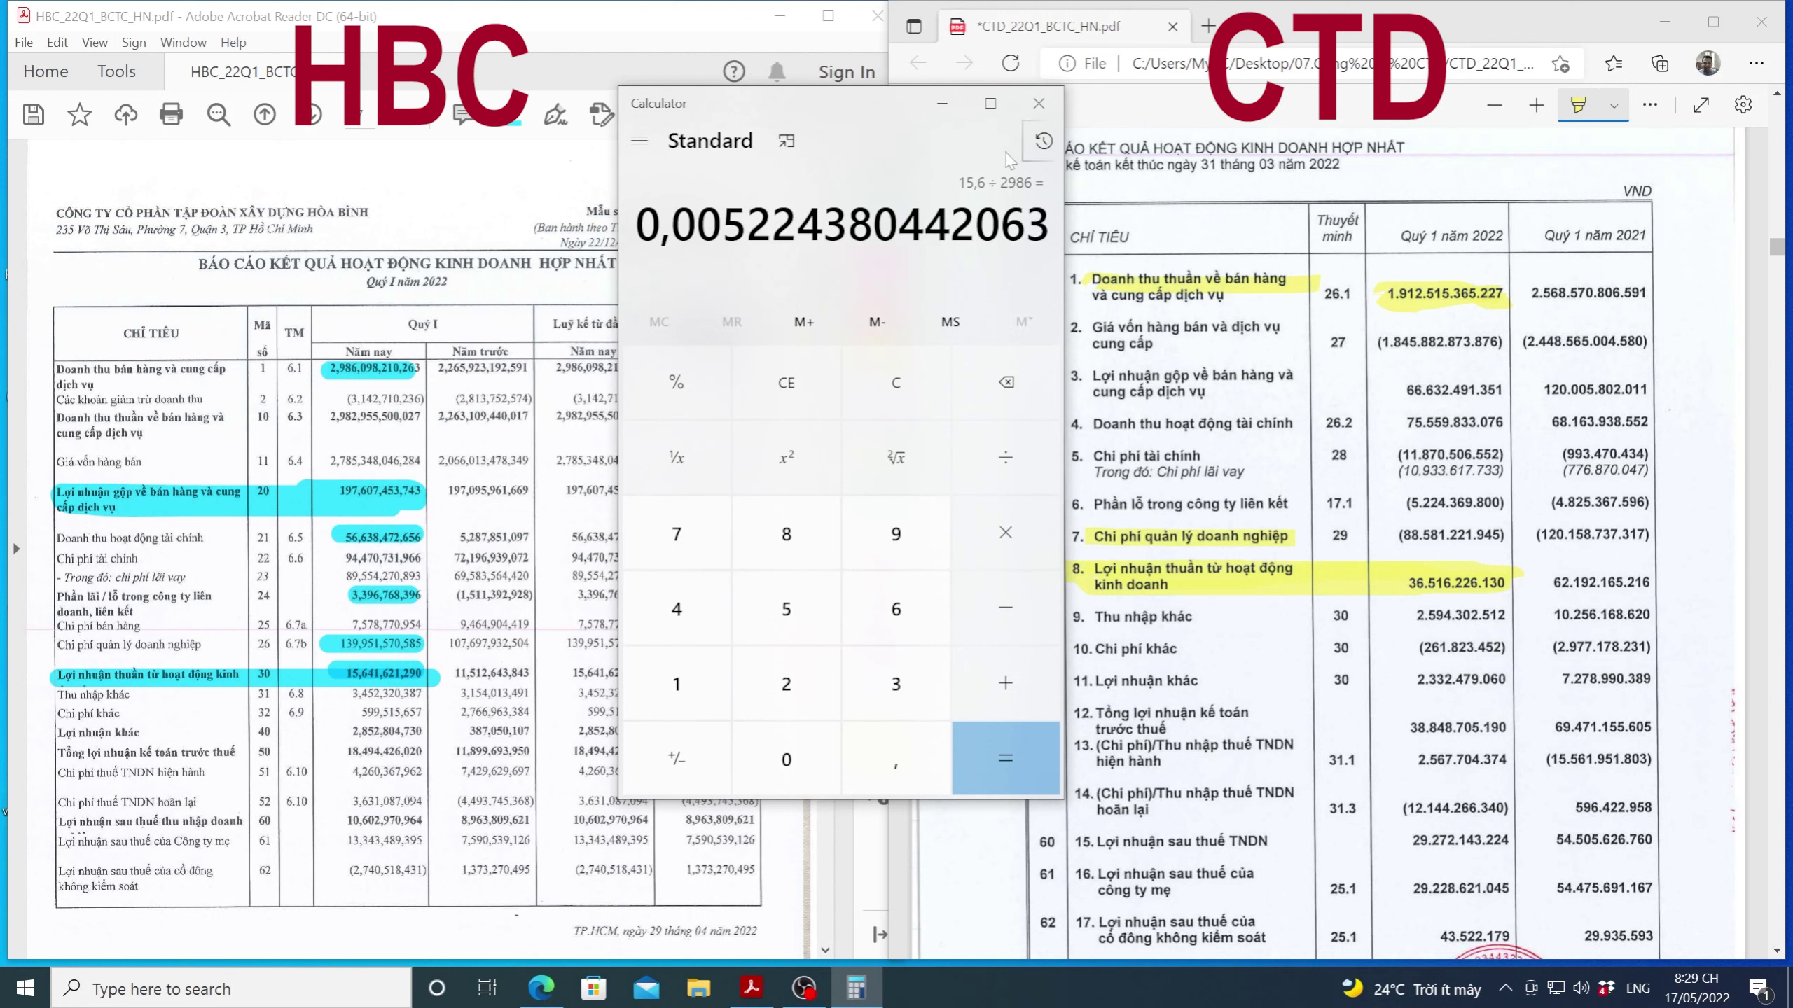
Step: Uncover the CTD income statement, divide 36,5 by 1912 for CTD's operating profit-to-revenue ratio, and close Calculator
{"action": "left_click", "coordinate": [886, 384]}
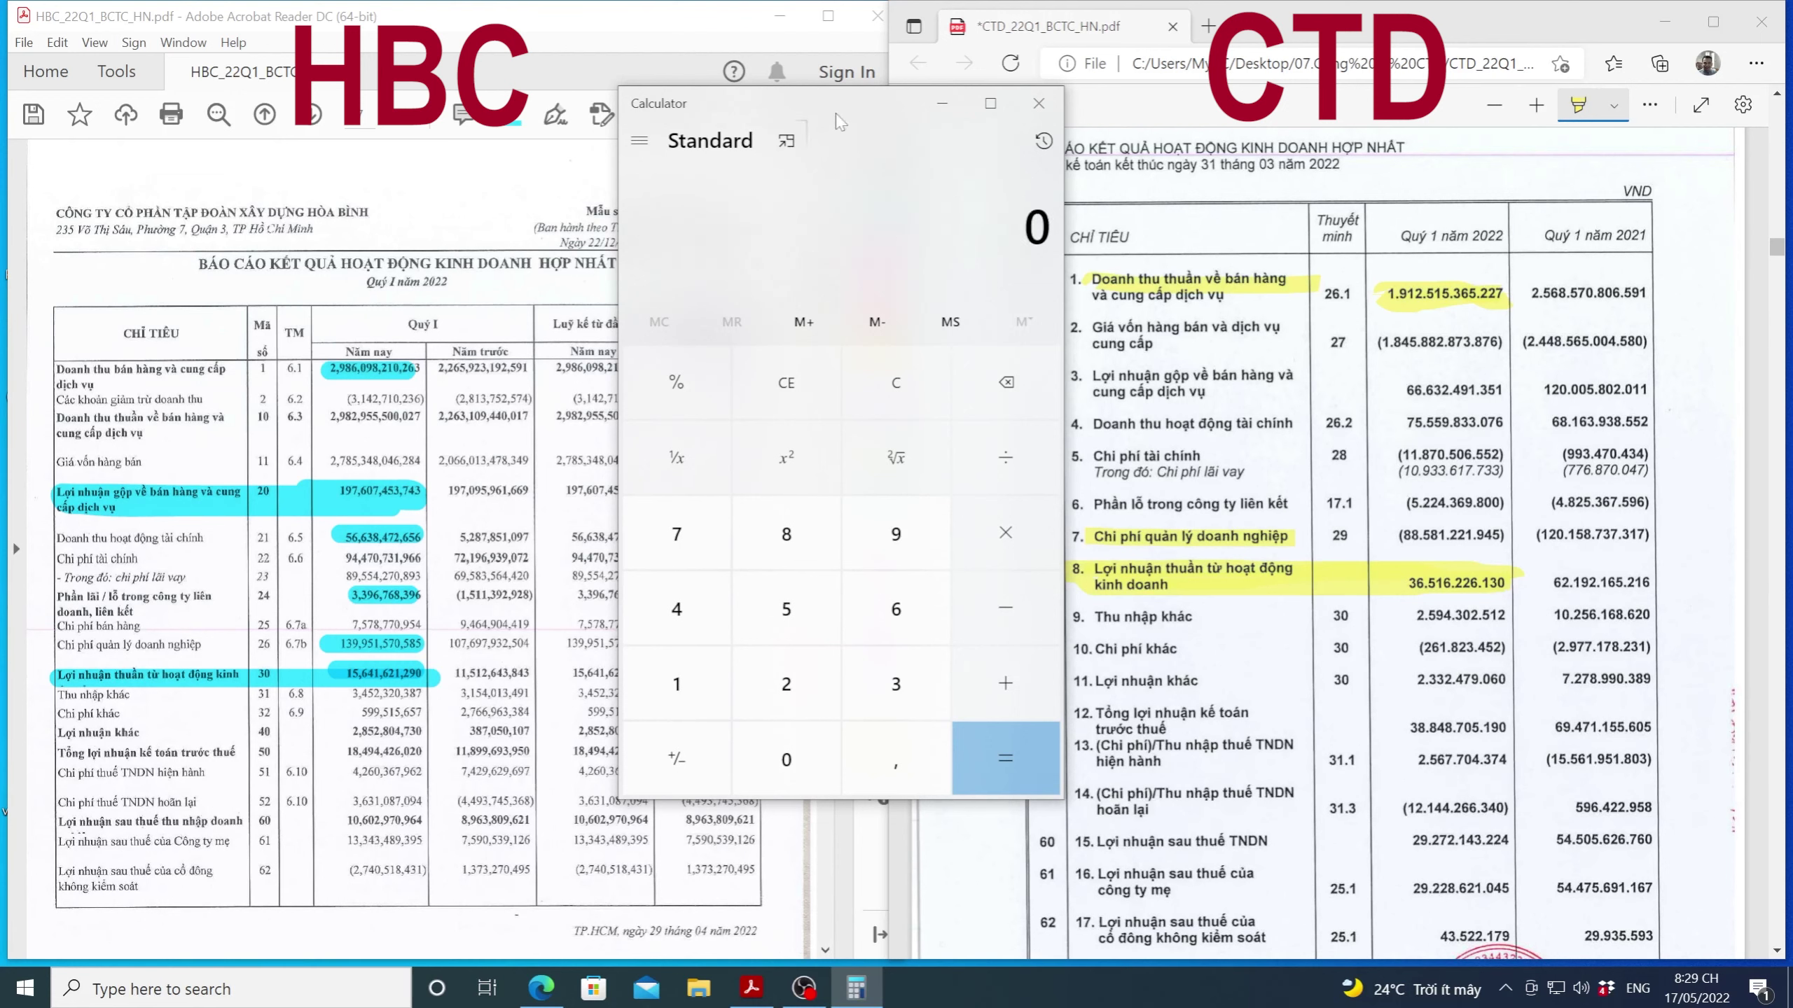
{"action": "left_click_drag", "start_coordinate": [838, 114], "coordinate": [675, 74]}
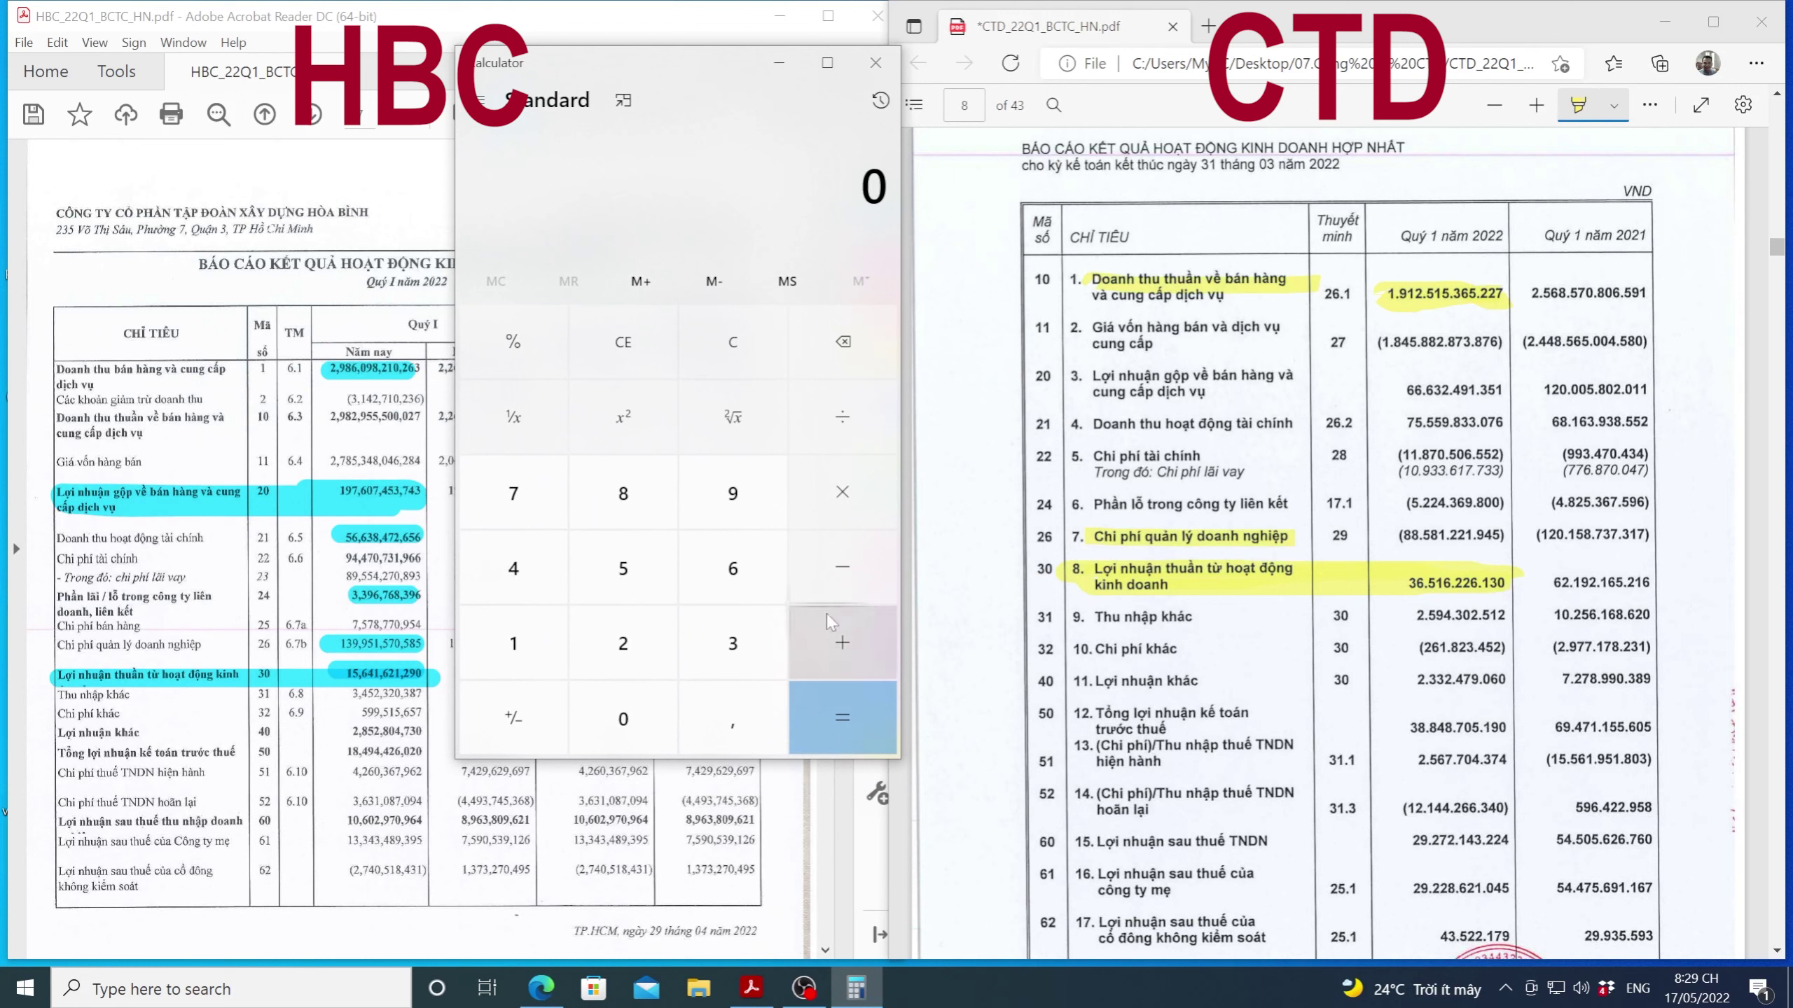
{"action": "left_click", "coordinate": [733, 643]}
{"action": "left_click", "coordinate": [733, 569]}
{"action": "left_click", "coordinate": [733, 719]}
{"action": "left_click", "coordinate": [635, 563]}
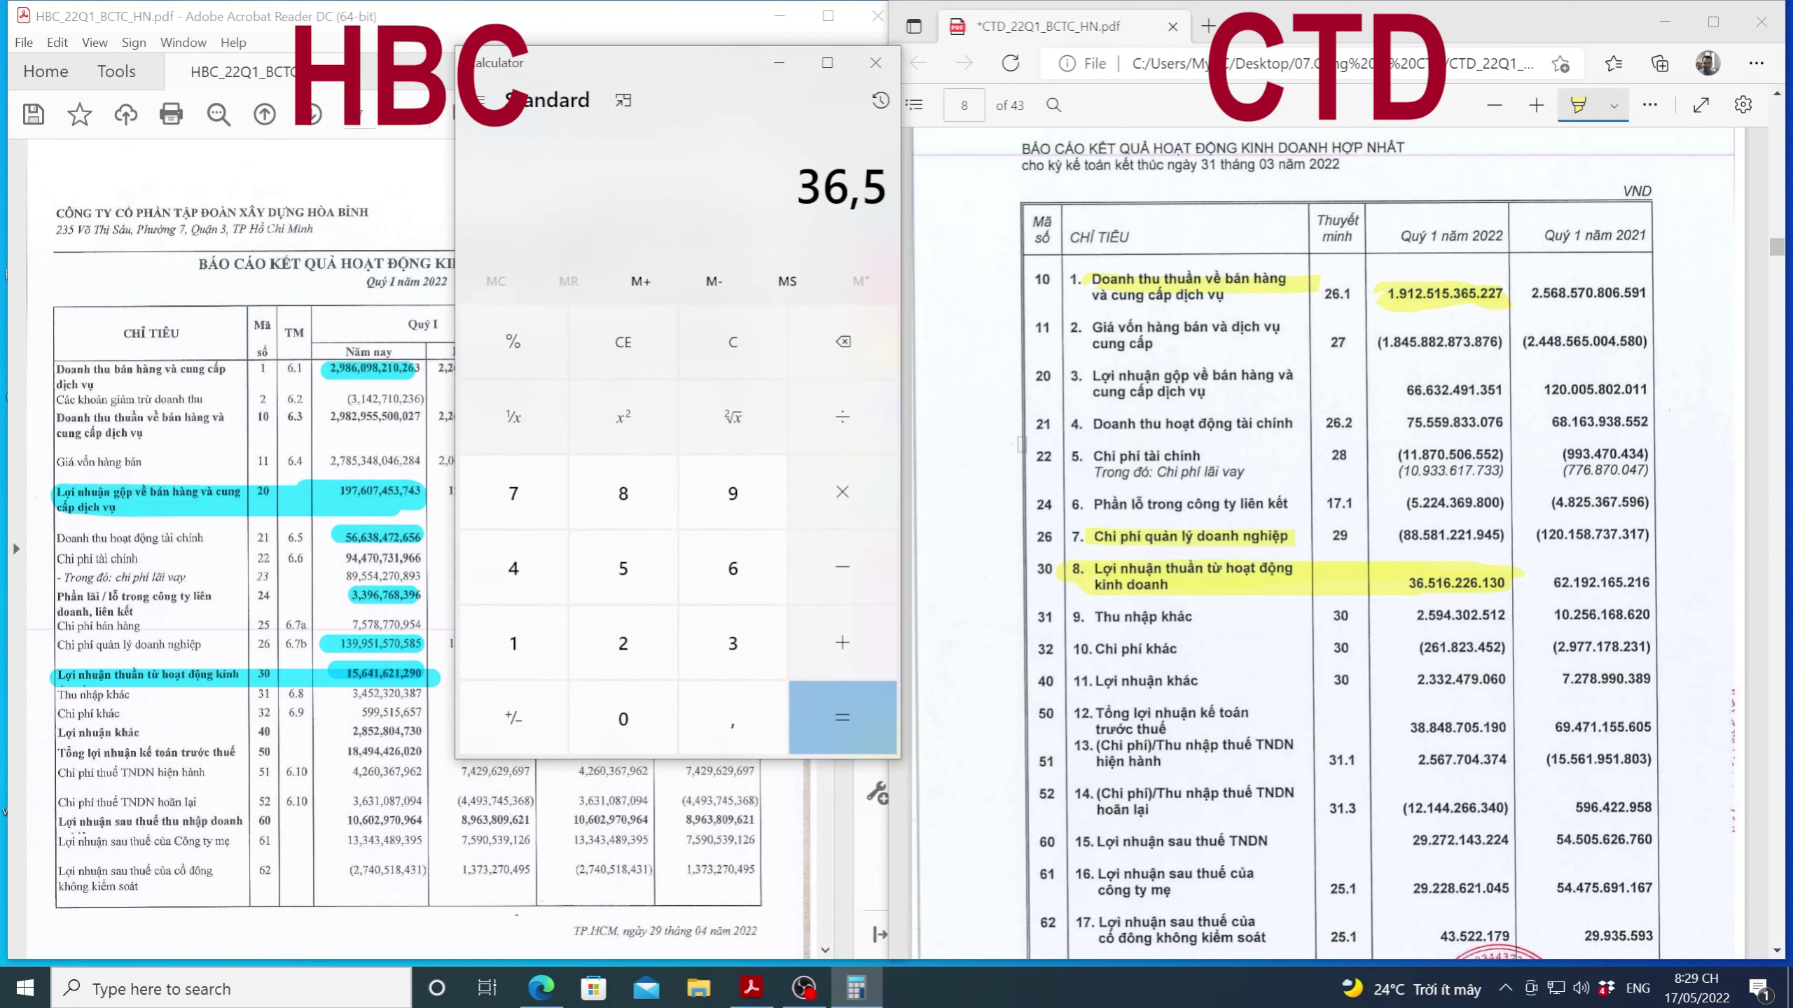
{"action": "left_click", "coordinate": [846, 416]}
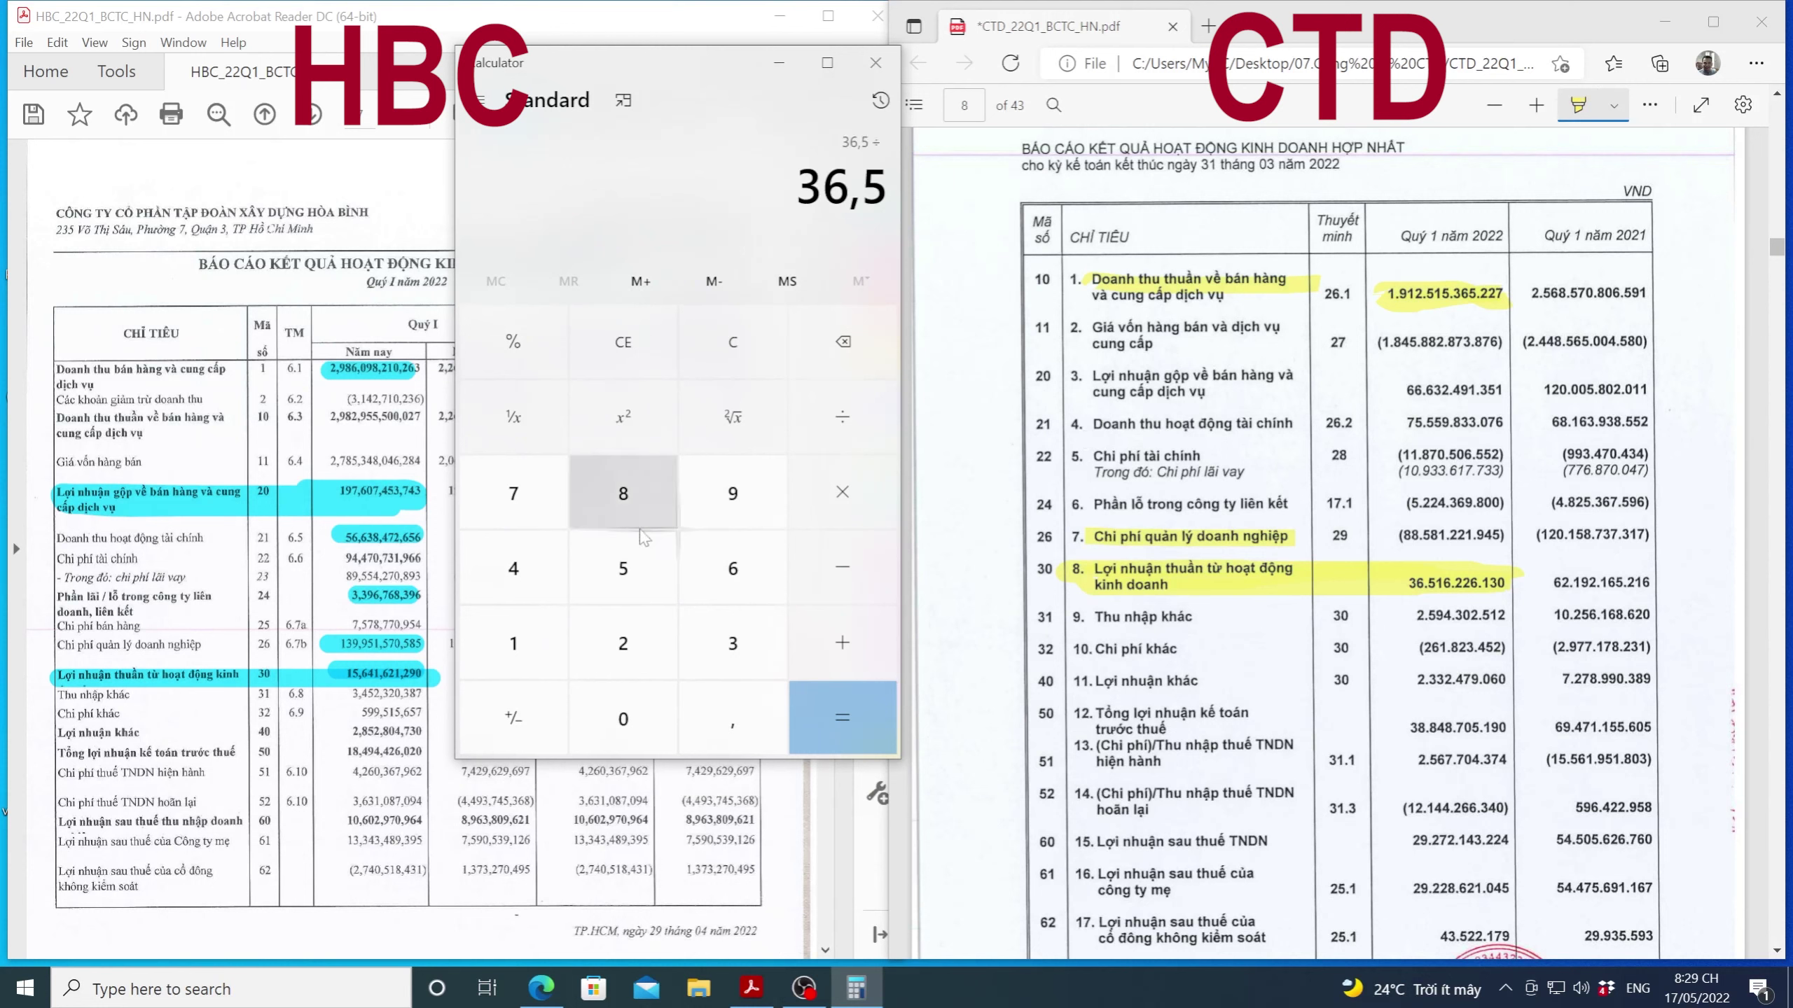
{"action": "left_click", "coordinate": [524, 648]}
{"action": "left_click", "coordinate": [727, 504]}
{"action": "left_click", "coordinate": [535, 624]}
{"action": "left_click", "coordinate": [623, 641]}
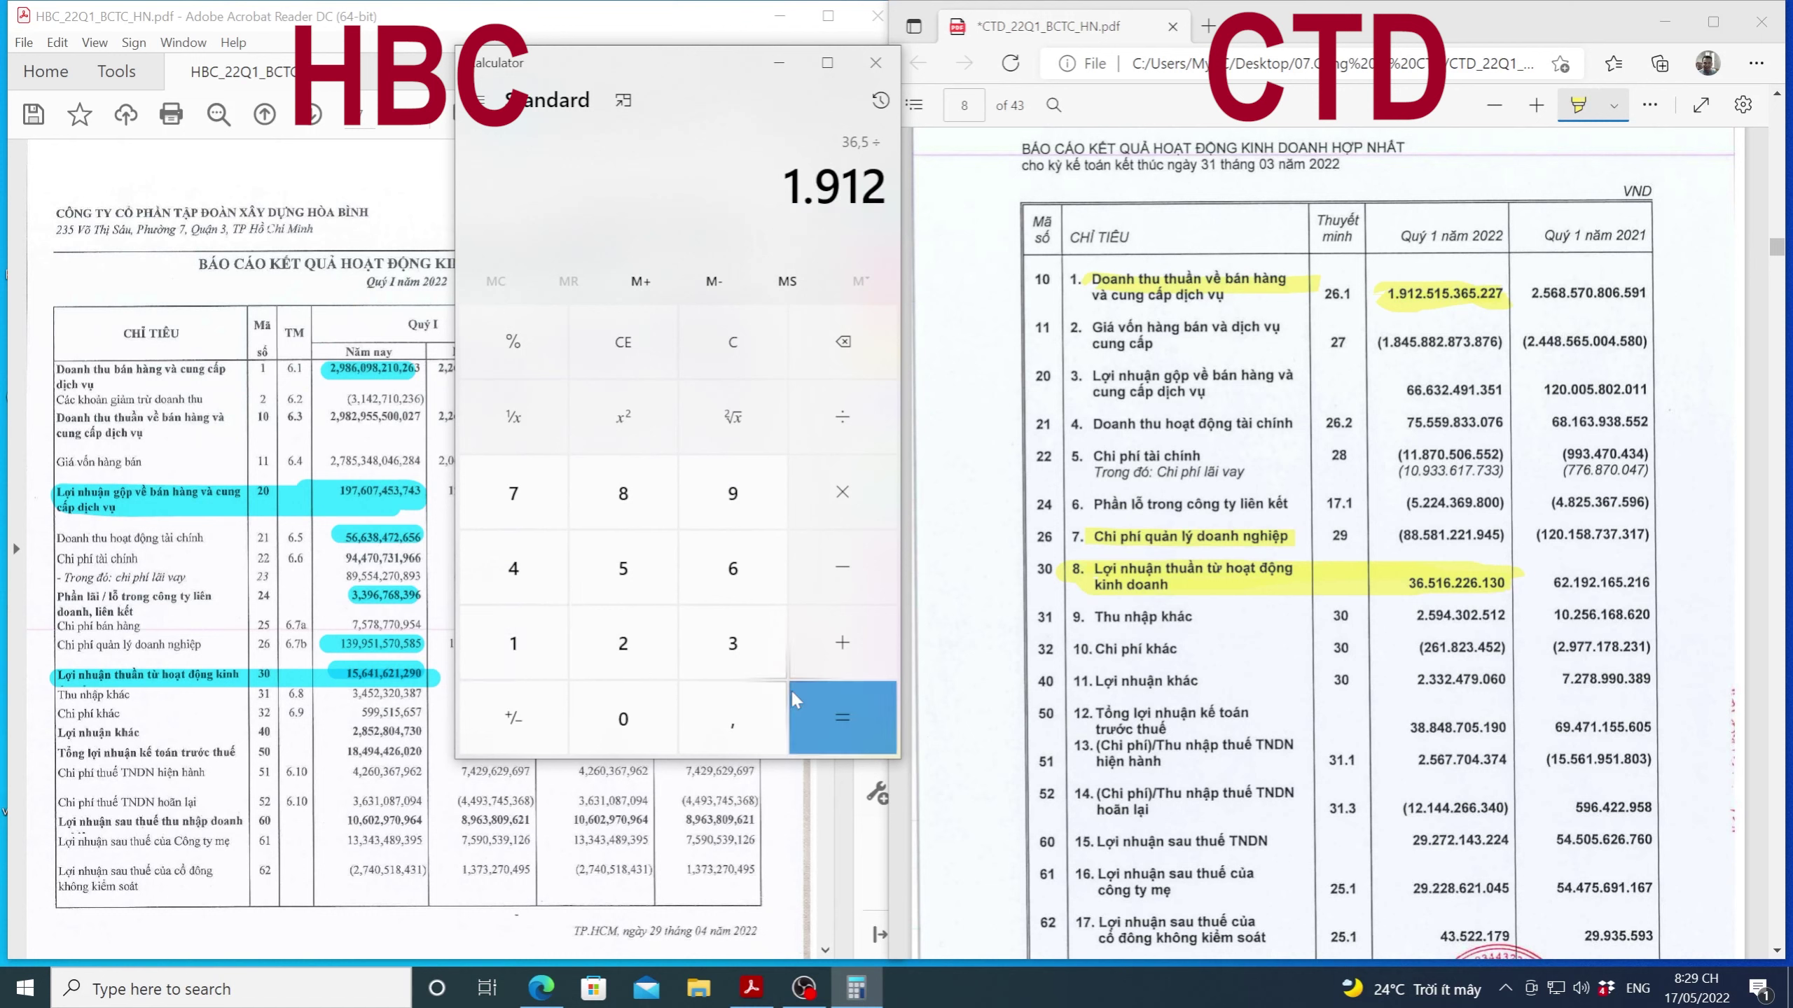
{"action": "left_click", "coordinate": [792, 692]}
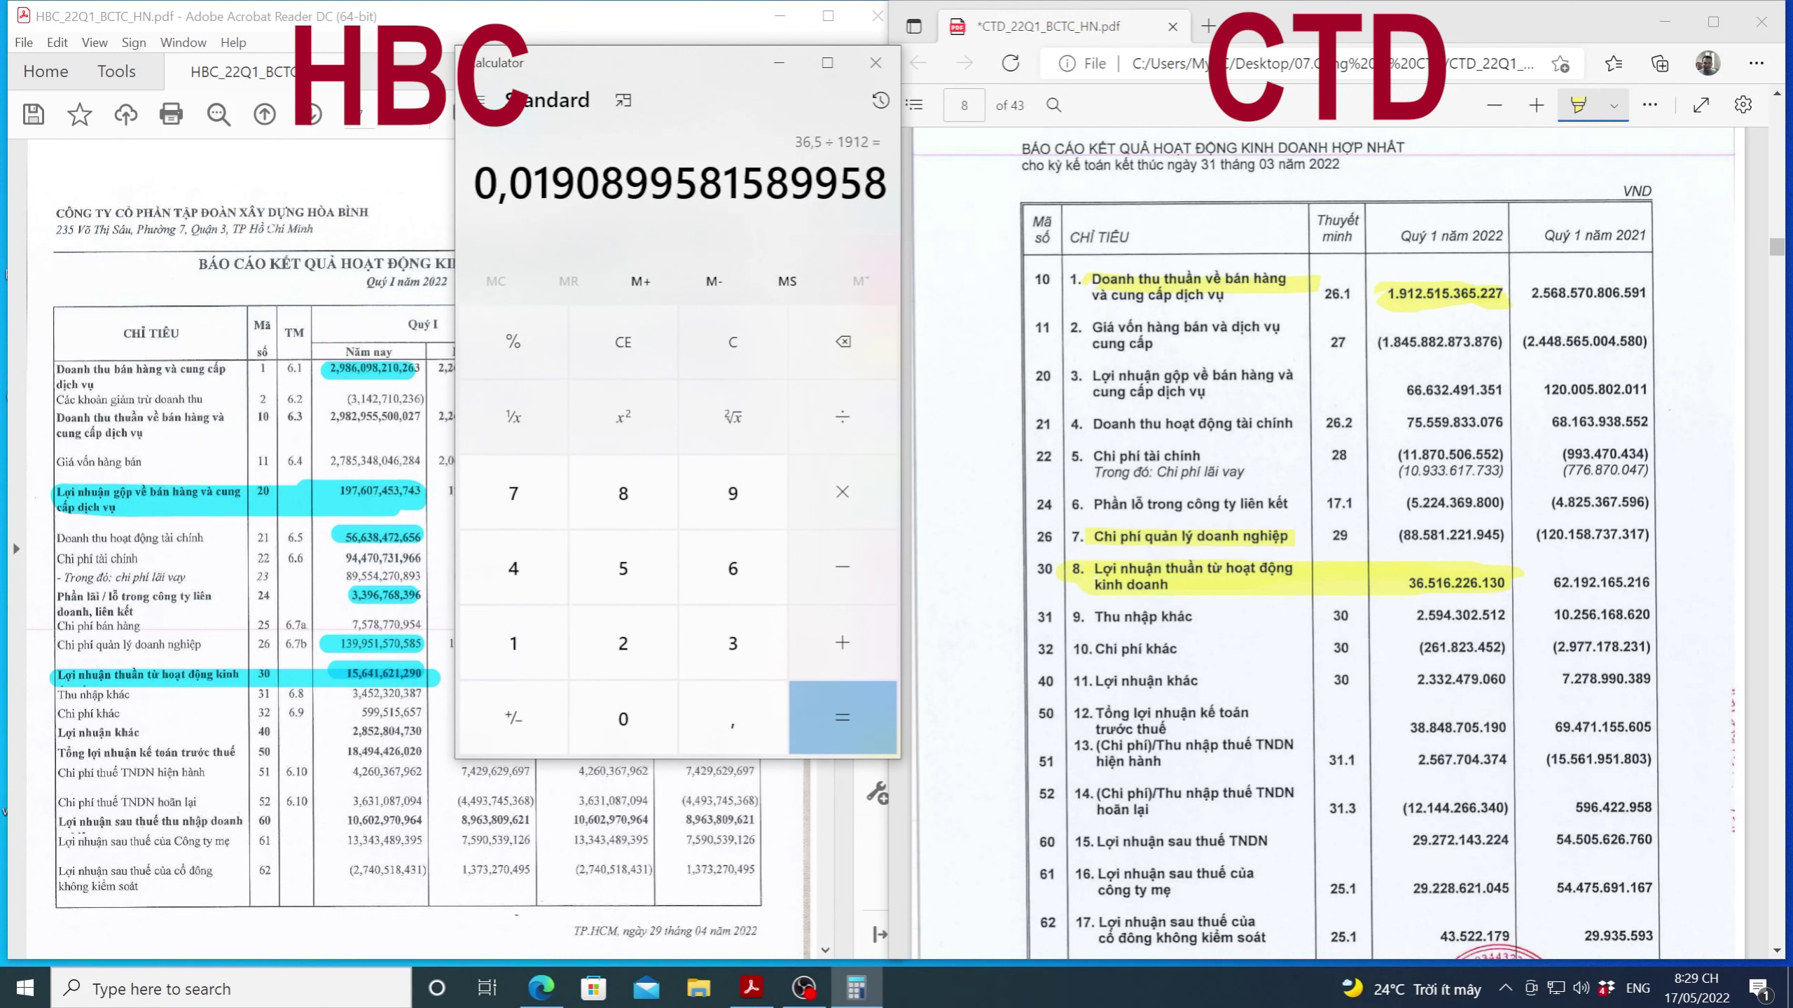
{"action": "left_click", "coordinate": [875, 67]}
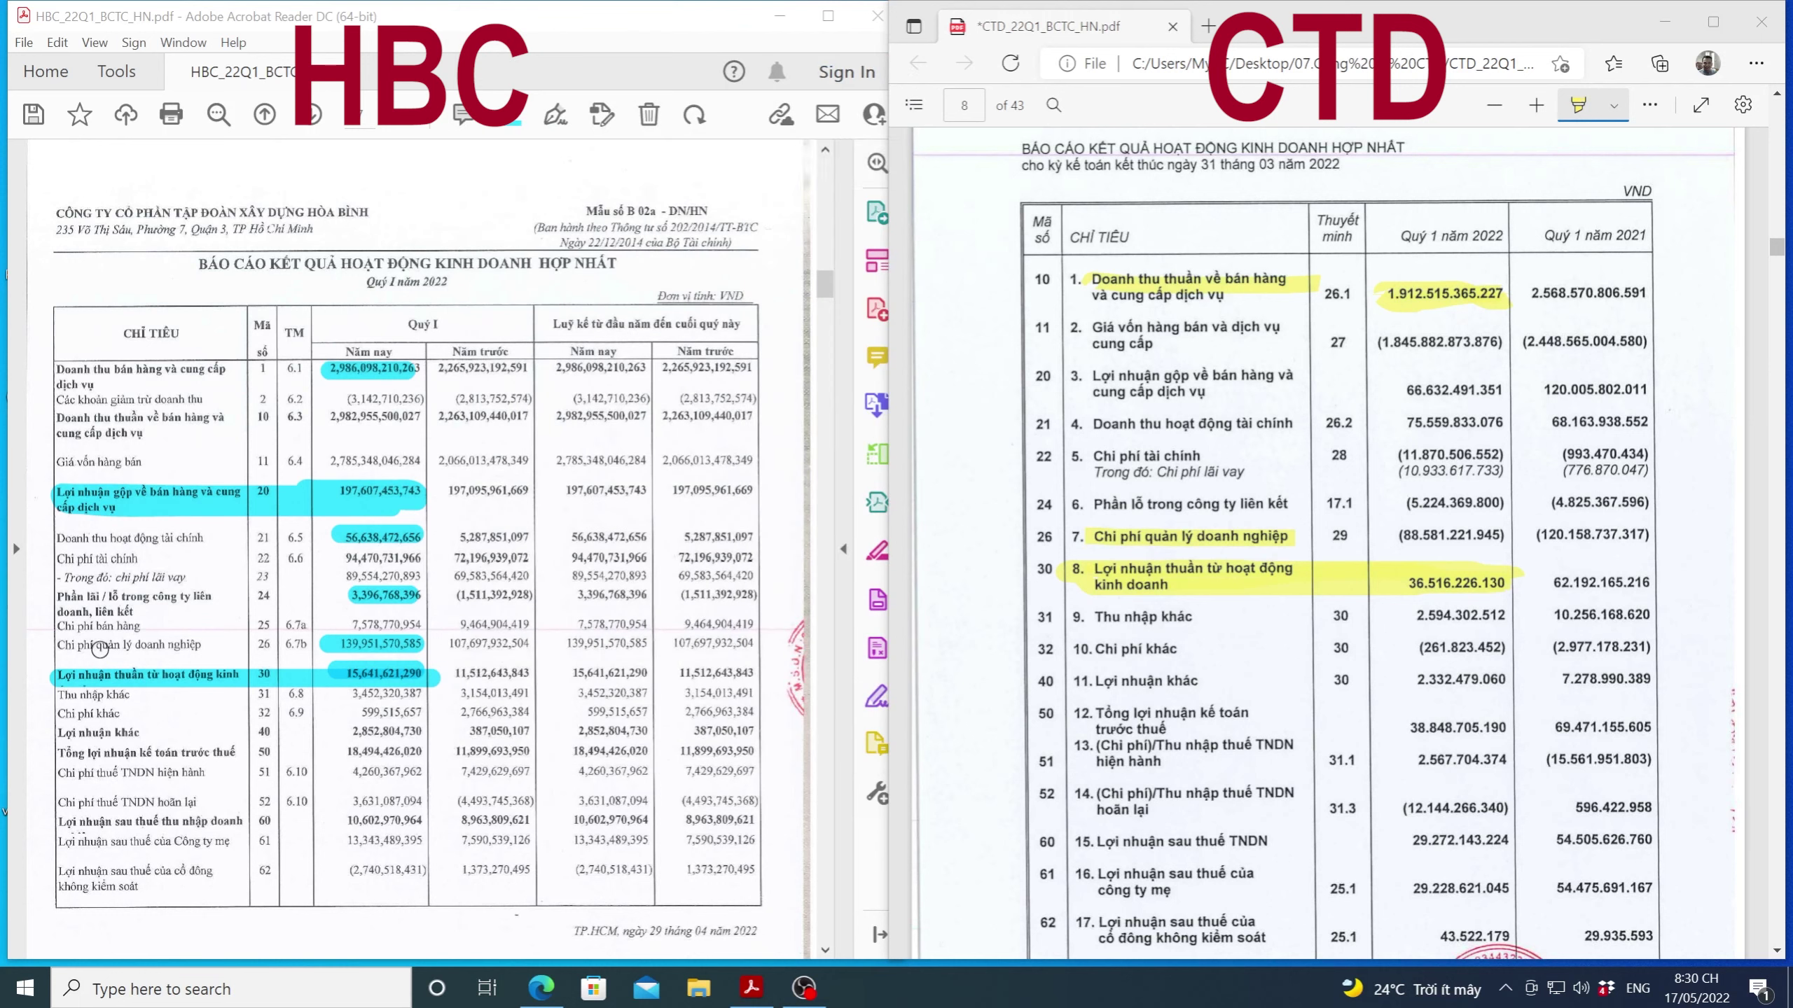
Step: Highlight HBC's administrative expense row, CTD's Q1 2022 administrative expense figure, and the cost of goods sold rows in both income statements
{"action": "left_click_drag", "start_coordinate": [62, 645], "coordinate": [422, 644]}
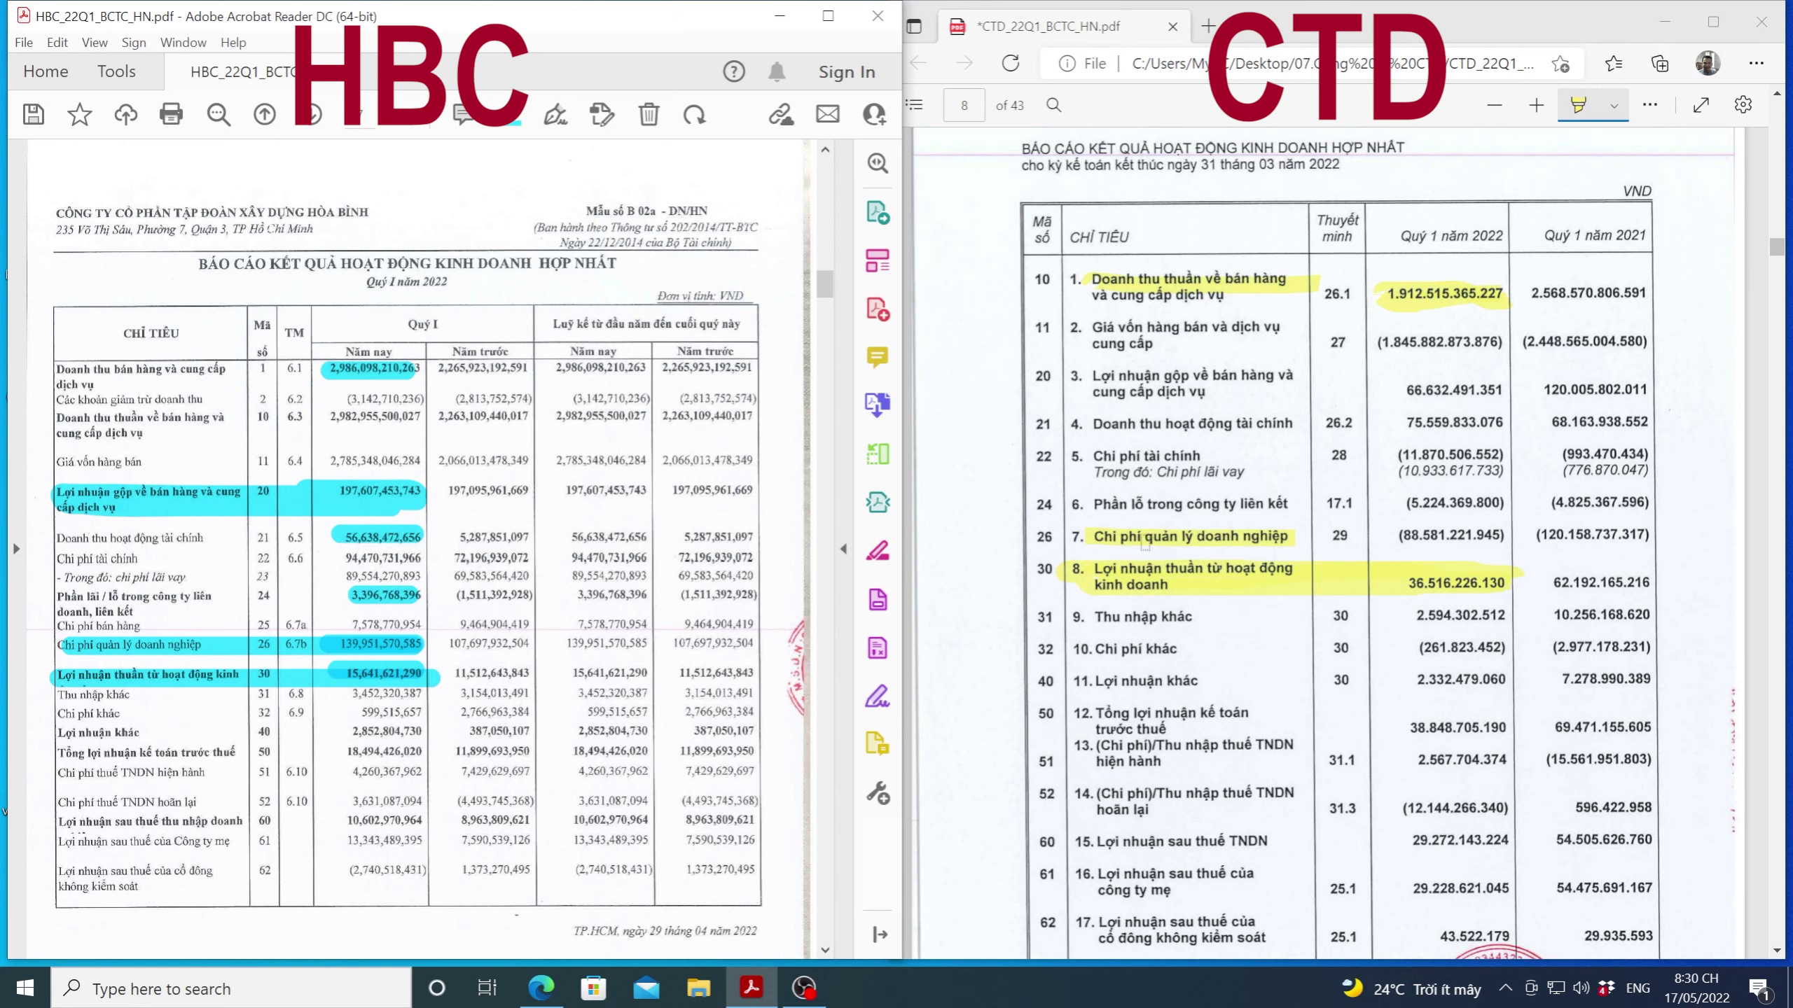
{"action": "left_click_drag", "start_coordinate": [1397, 537], "coordinate": [1505, 541]}
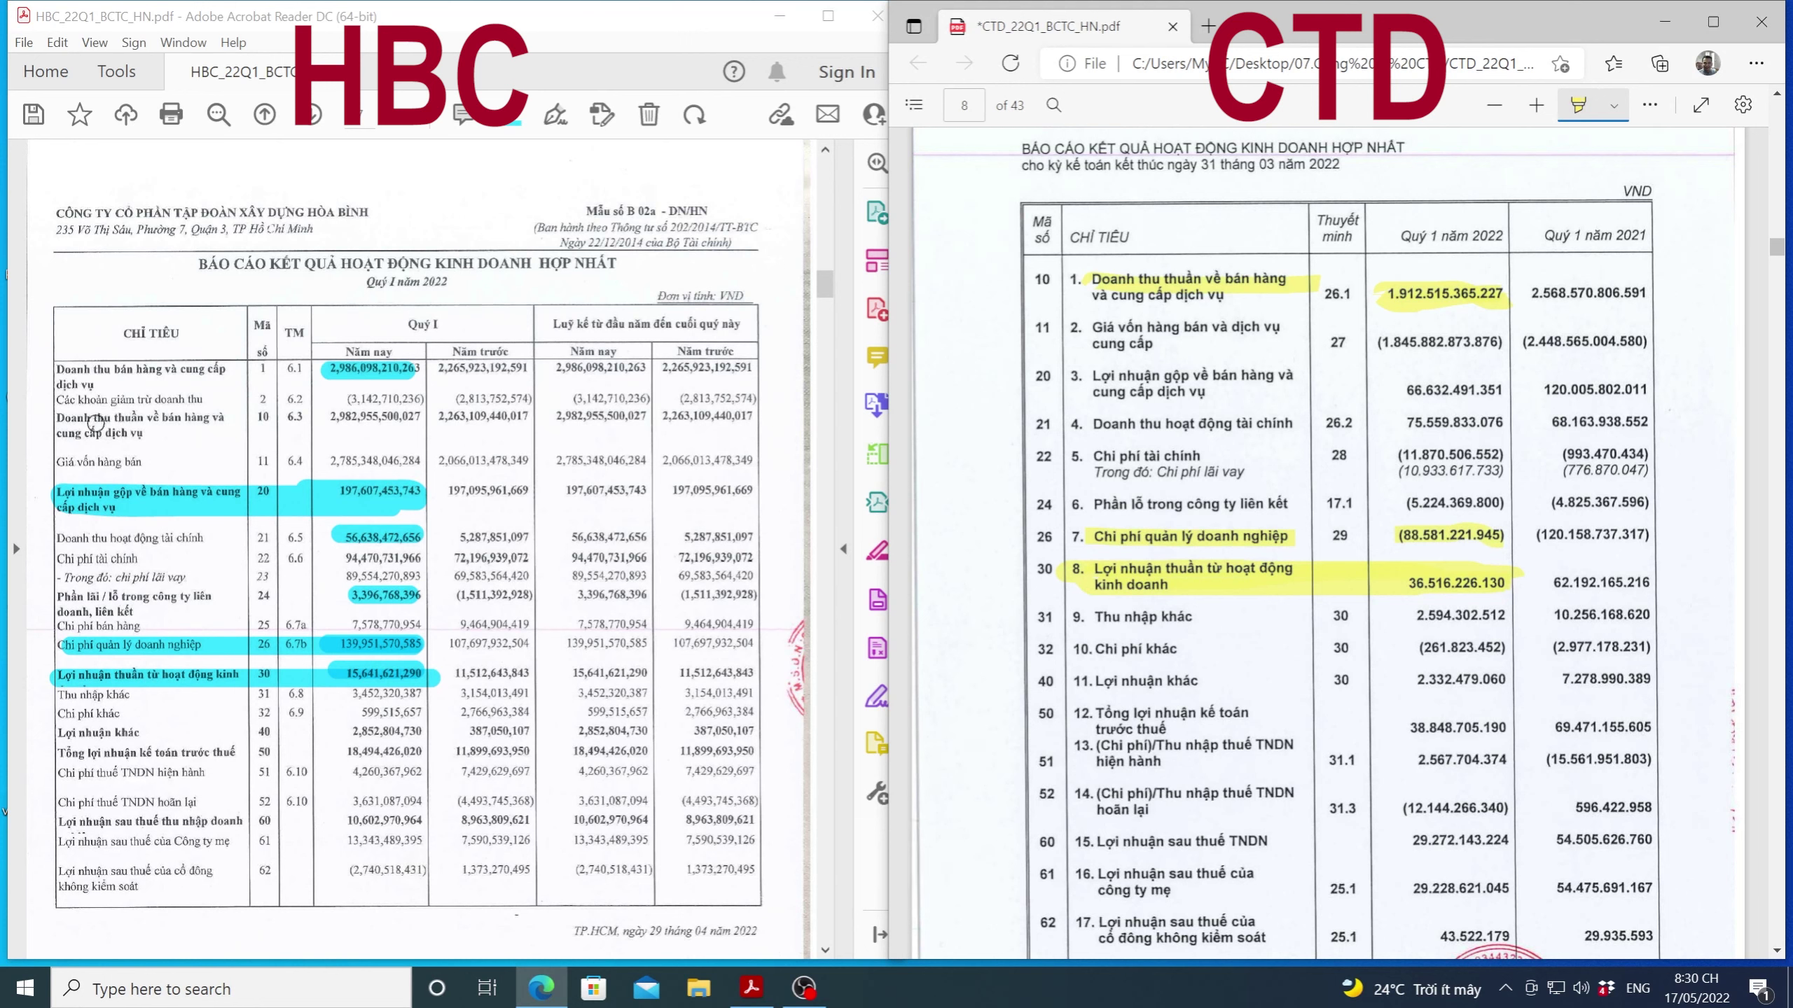
{"action": "left_click_drag", "start_coordinate": [76, 459], "coordinate": [429, 460]}
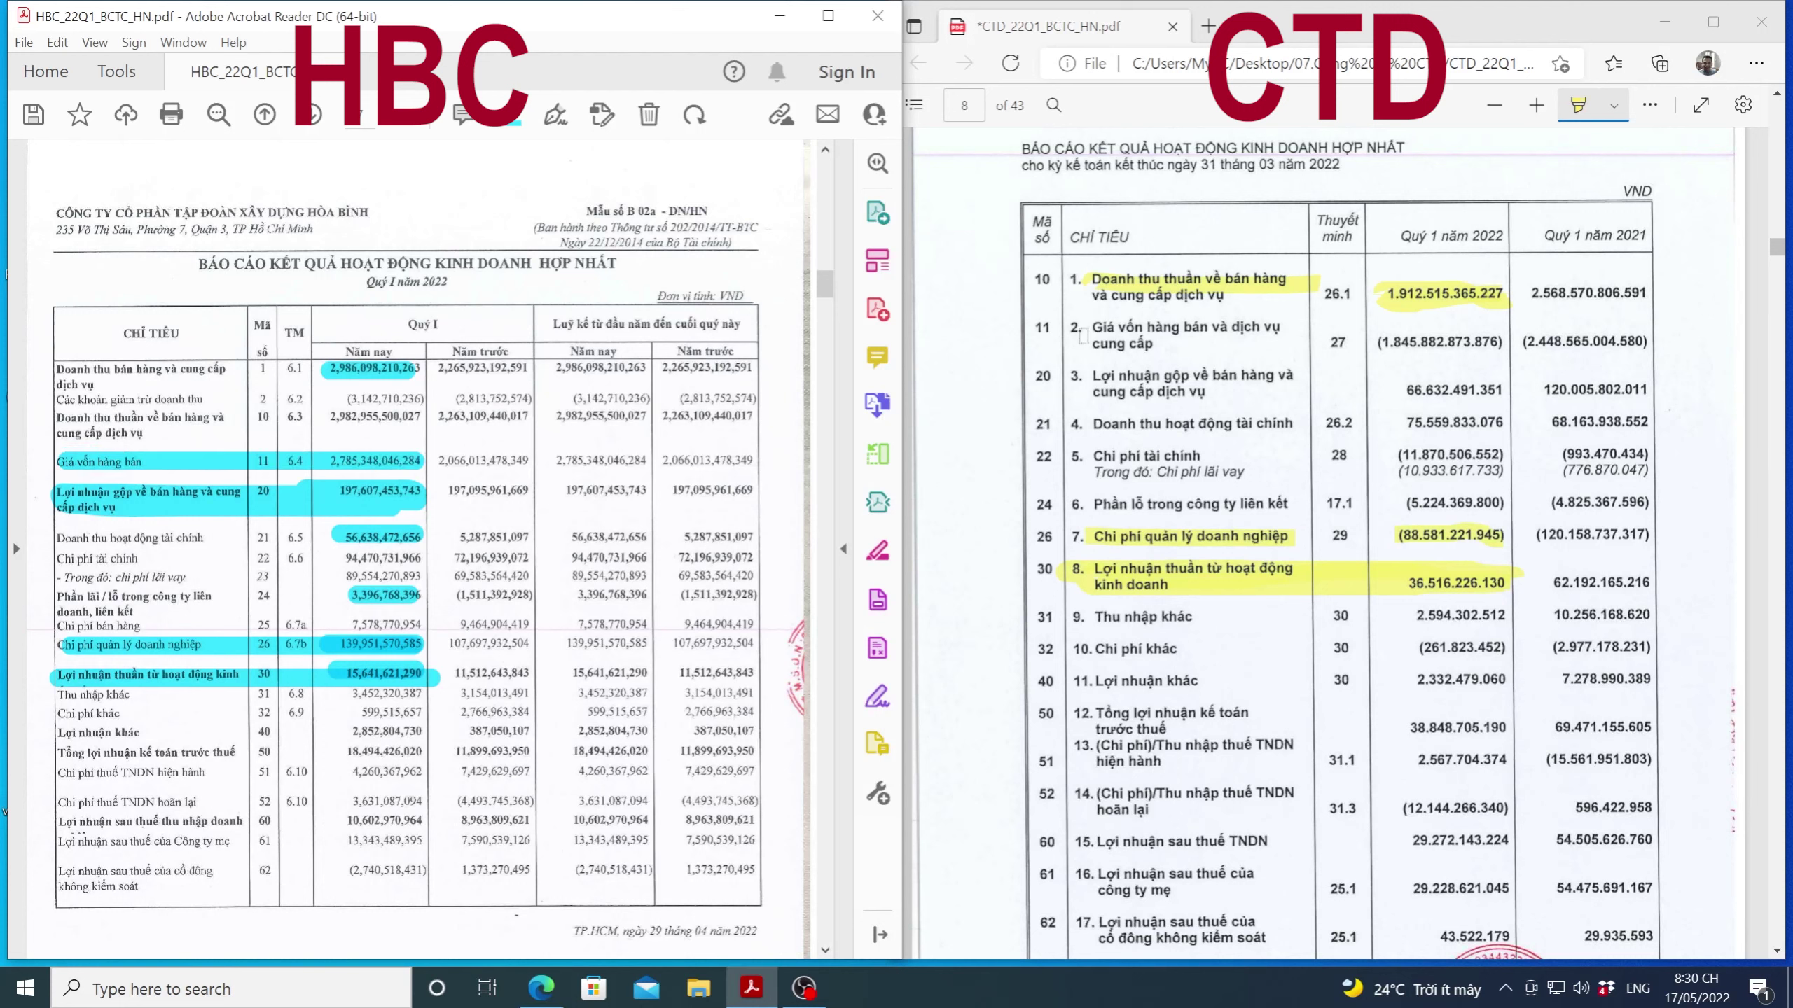
{"action": "left_click_drag", "start_coordinate": [1082, 331], "coordinate": [1504, 344]}
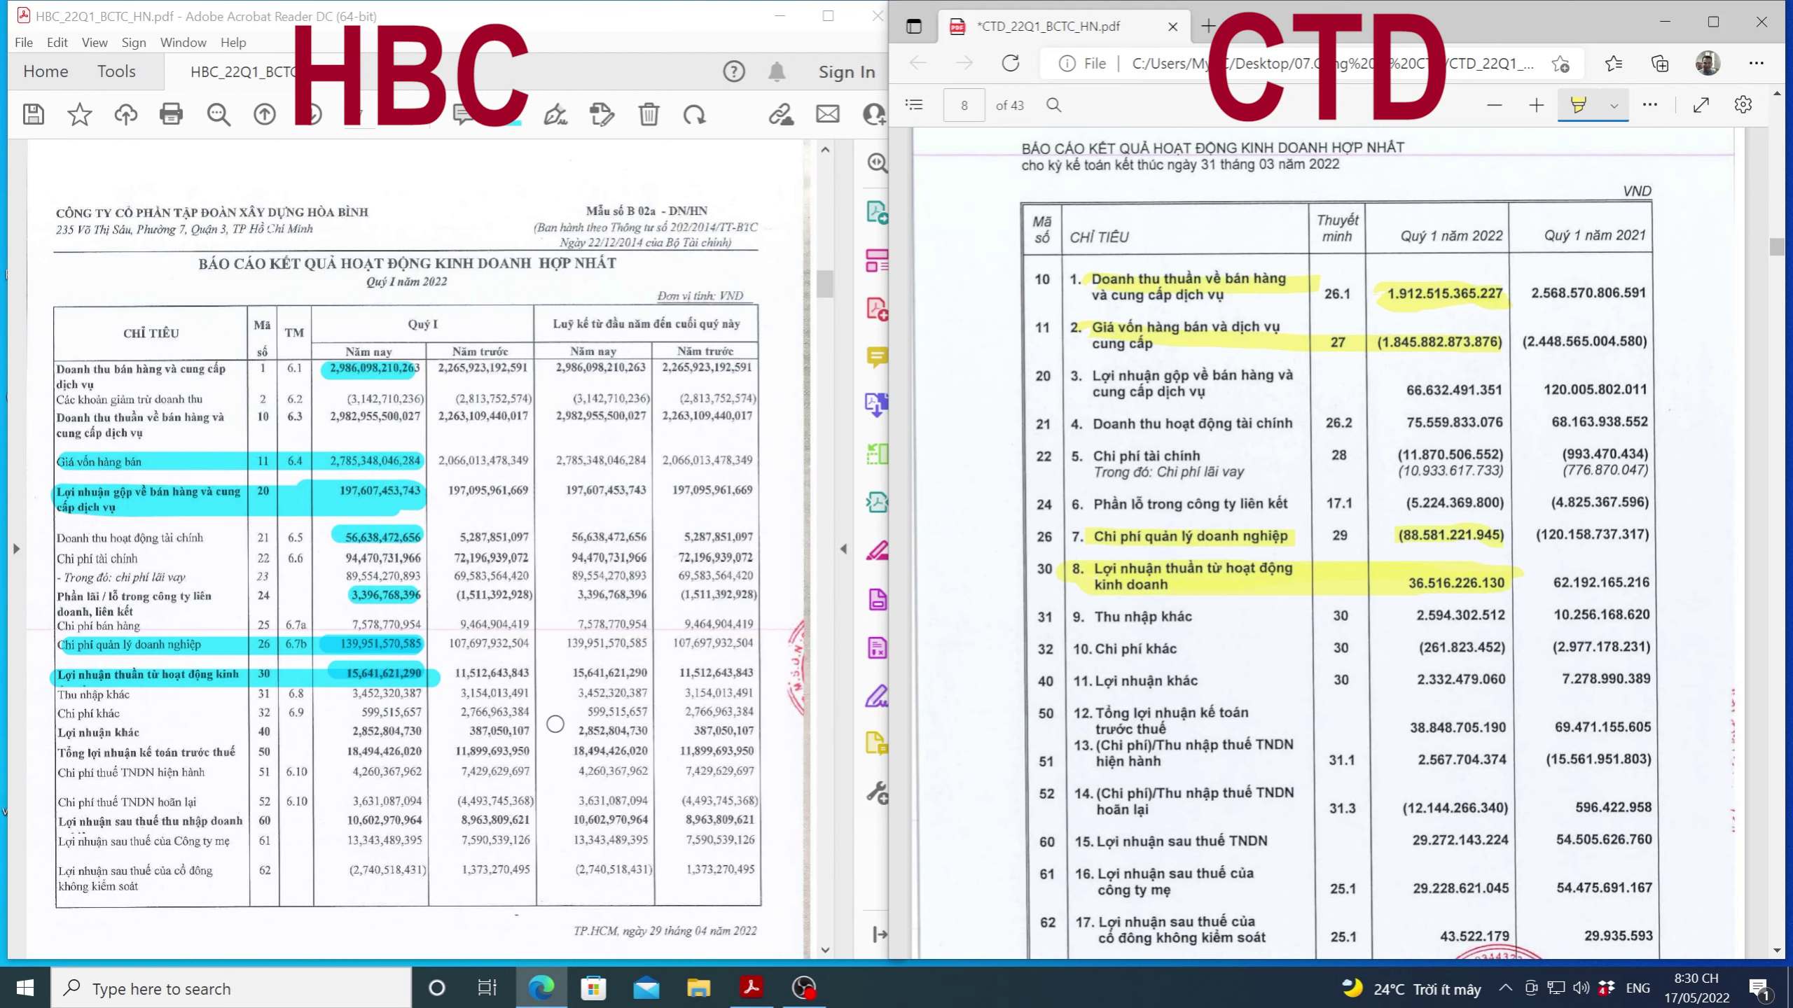
Step: Highlight the profit after tax rows, including their Q1 2022 figures, in the HBC and CTD income statements
{"action": "scroll", "coordinate": [555, 720], "scroll_direction": "down", "scroll_amount": 3}
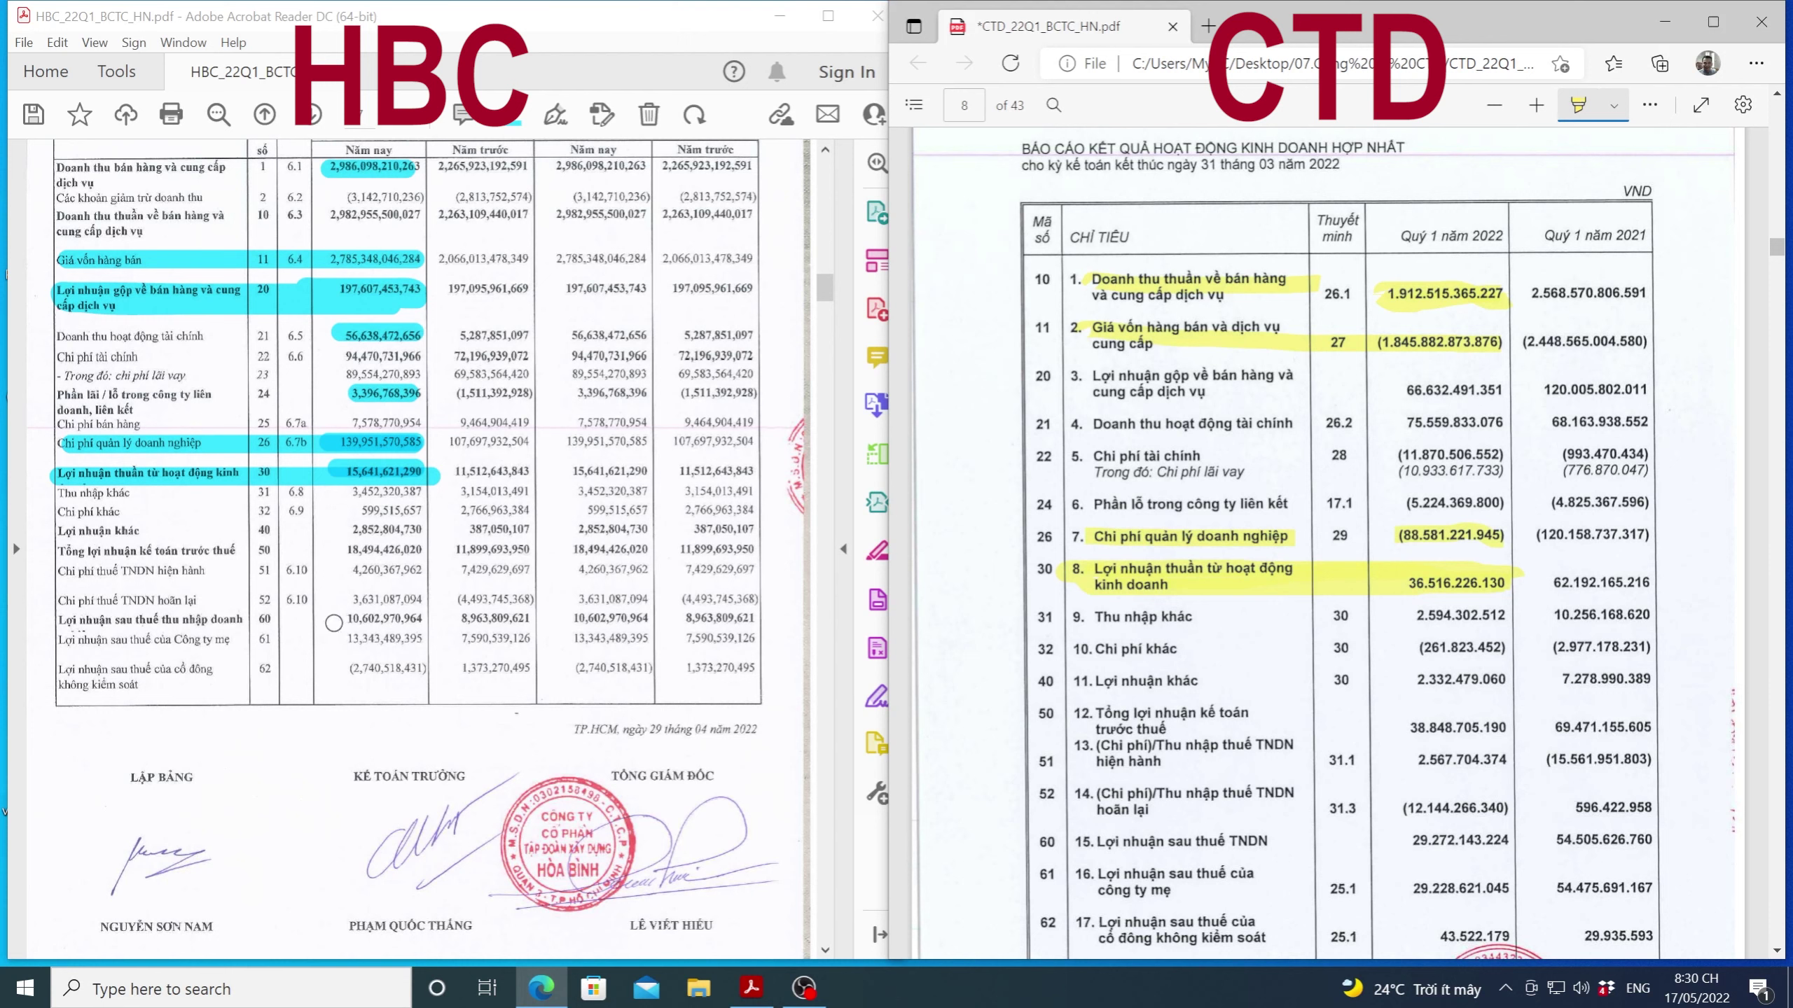
{"action": "left_click_drag", "start_coordinate": [56, 620], "coordinate": [423, 619]}
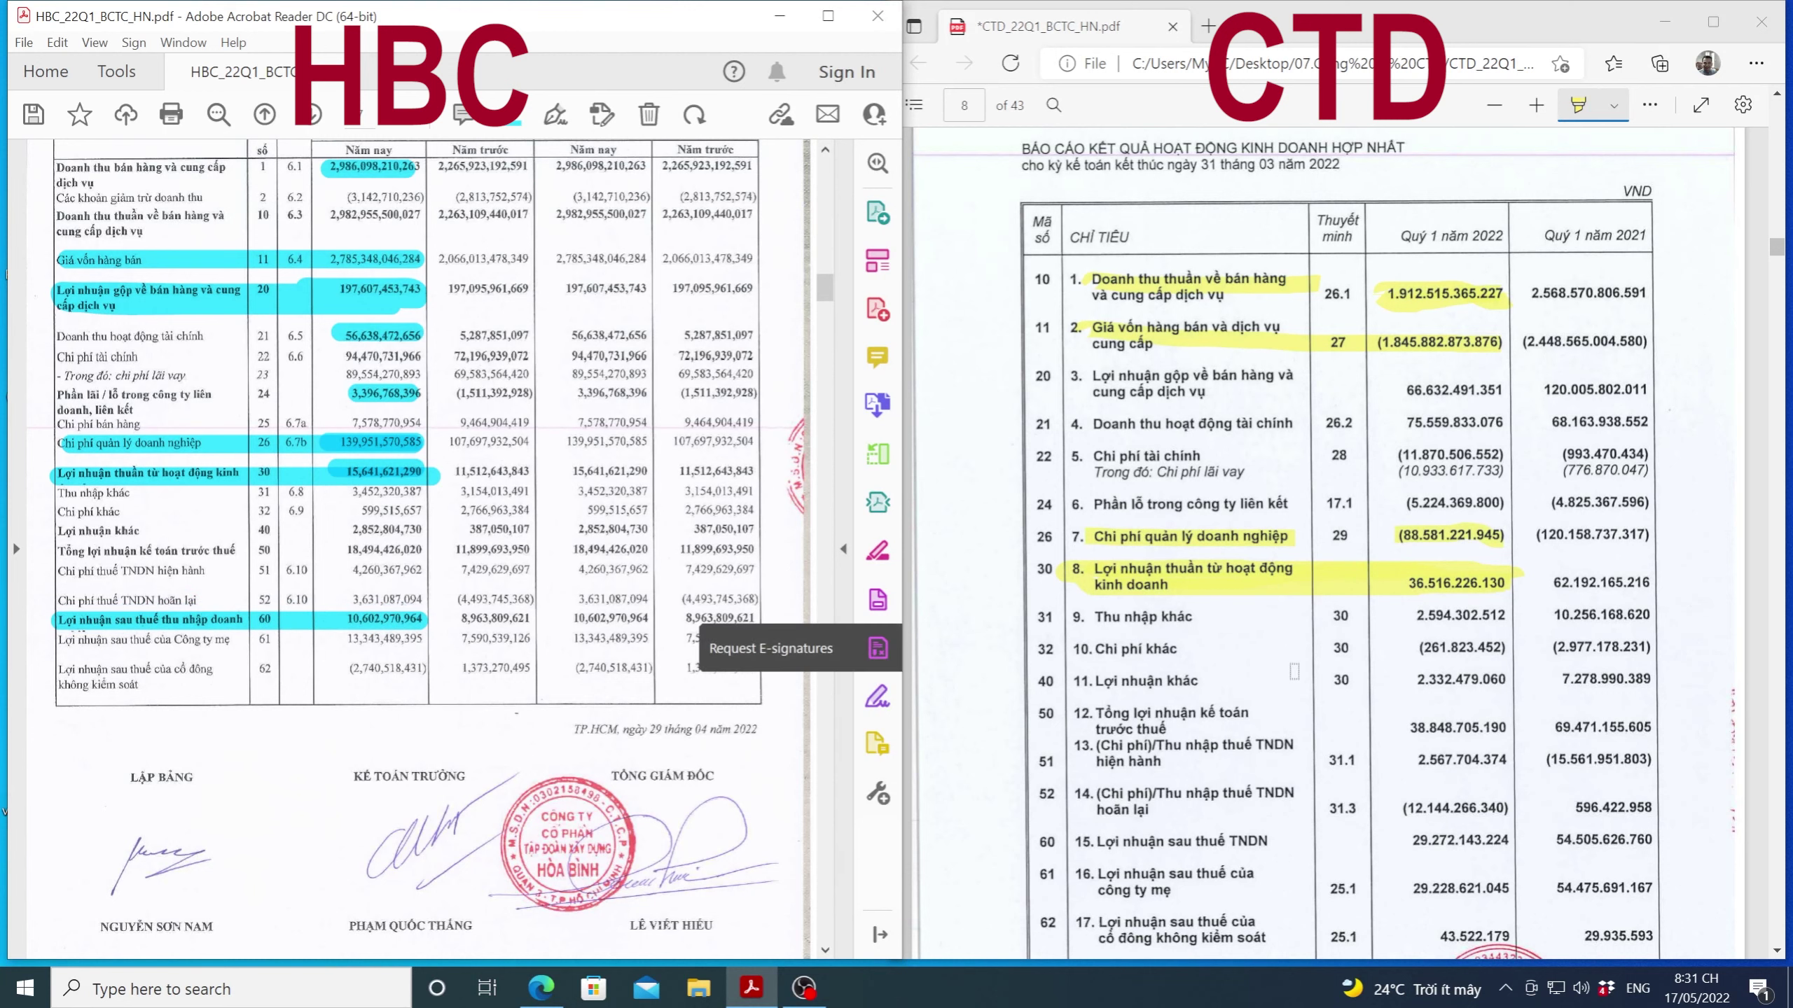
{"action": "scroll", "coordinate": [1302, 699], "scroll_direction": "down", "scroll_amount": 5}
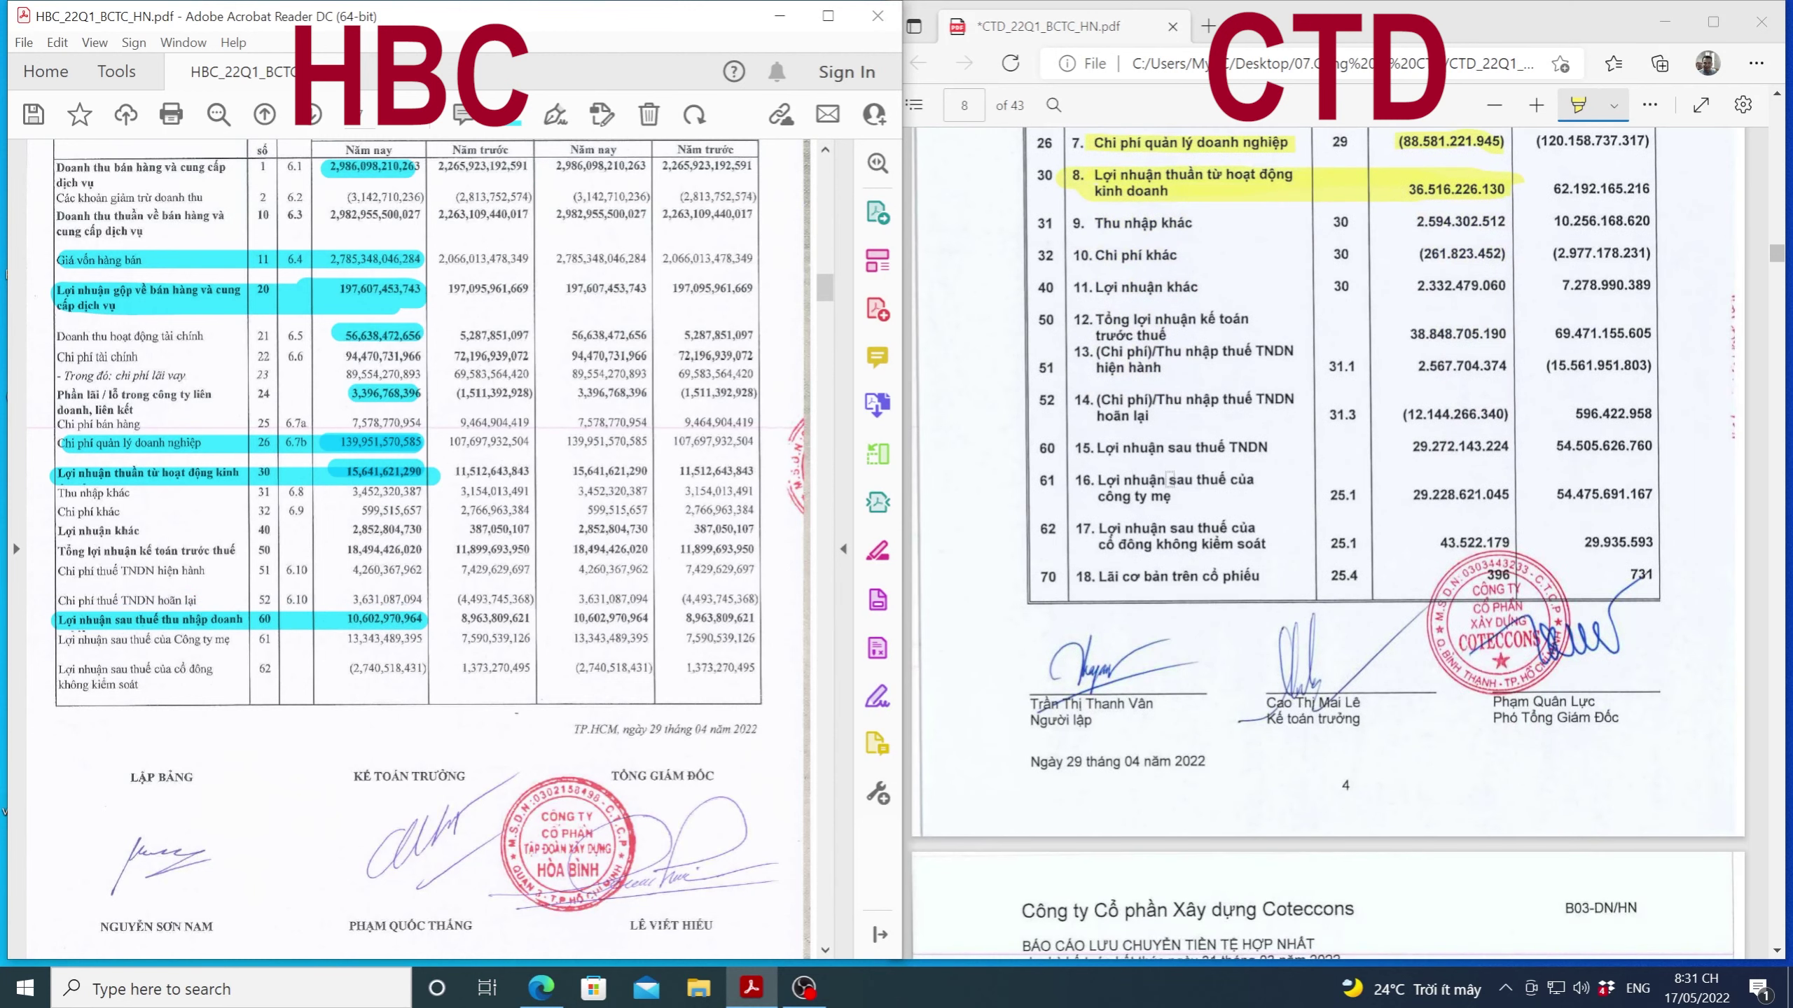
{"action": "left_click_drag", "start_coordinate": [1076, 448], "coordinate": [1440, 452]}
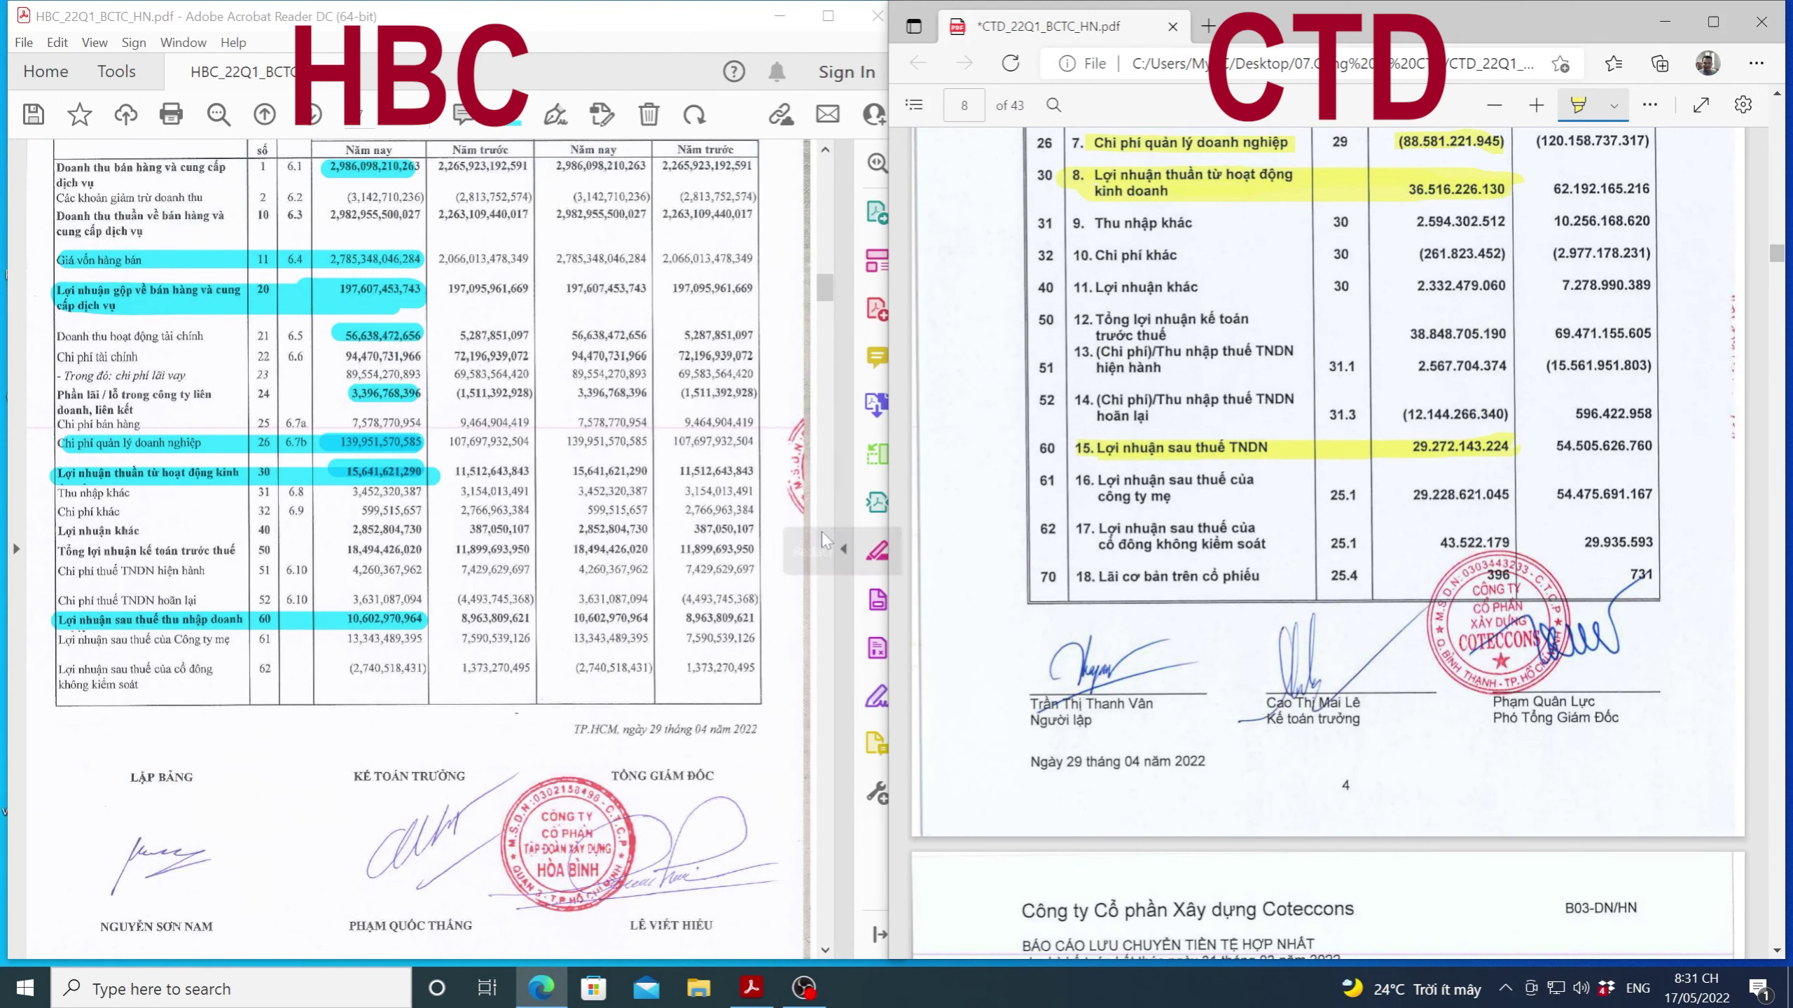
Step: Go to the cash flow statements of HBC and CTD and highlight the operating activities heading in each
{"action": "scroll", "coordinate": [550, 566], "scroll_direction": "up", "scroll_amount": 2}
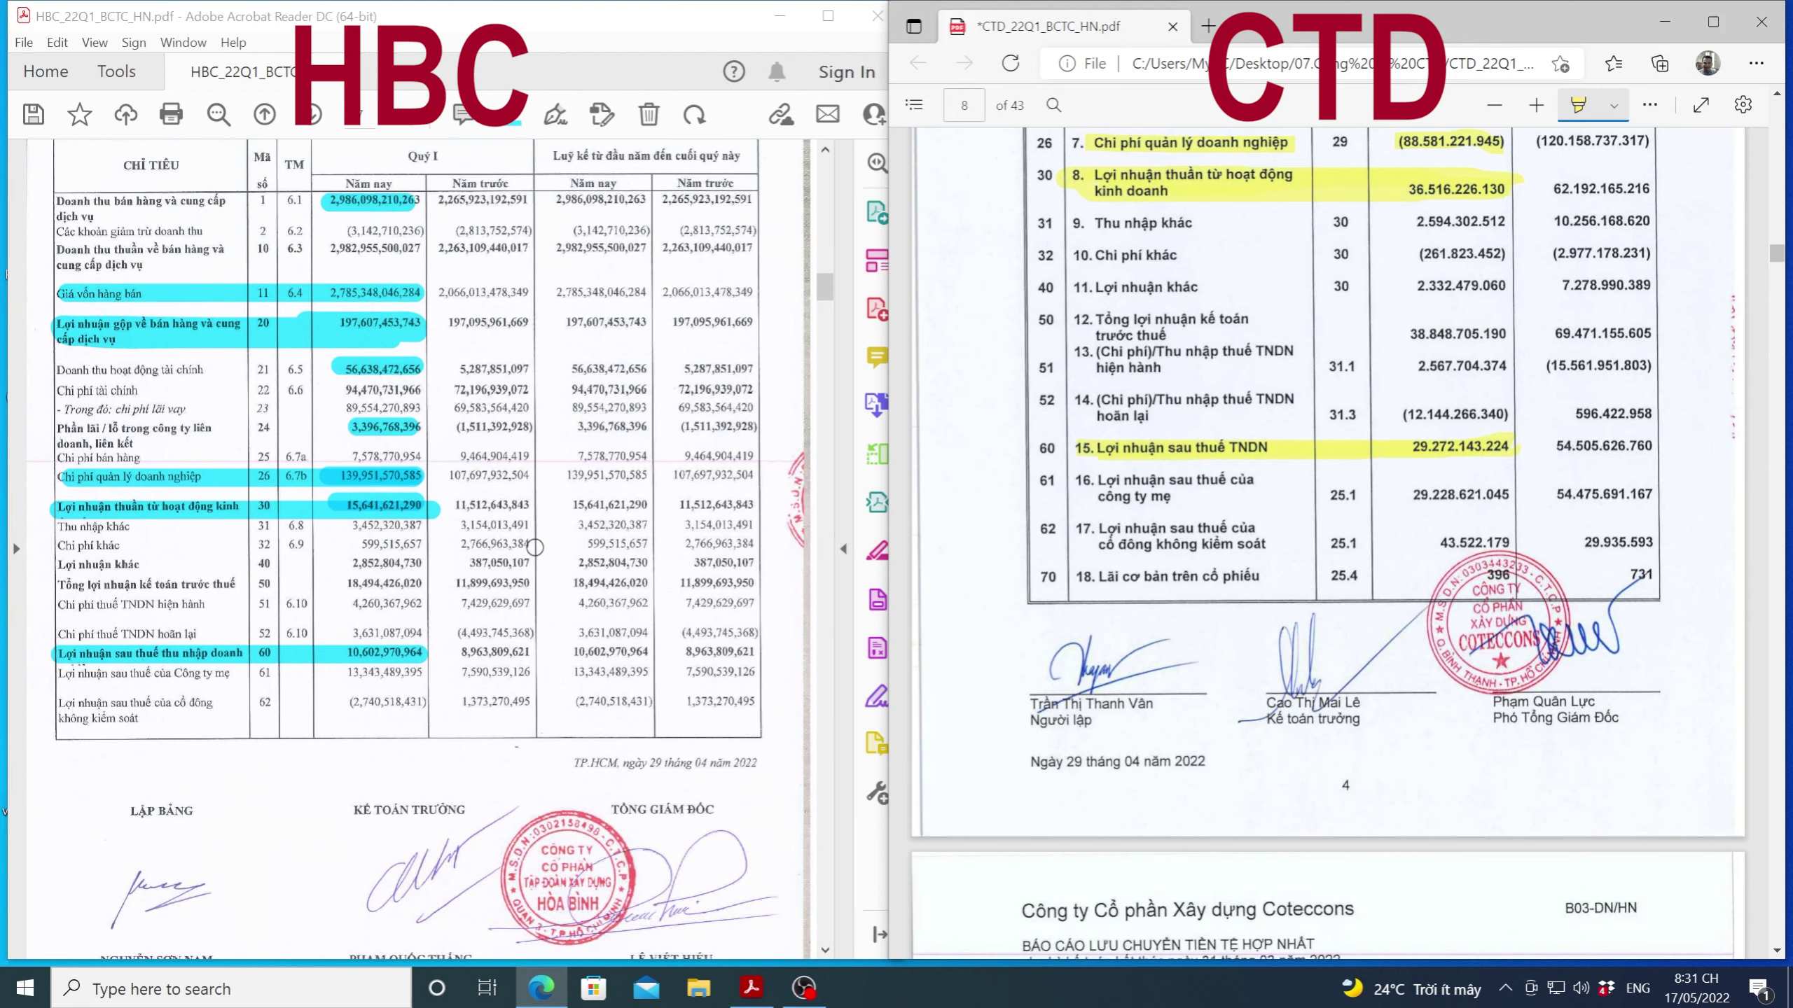
{"action": "scroll", "coordinate": [528, 602], "scroll_direction": "up", "scroll_amount": 1}
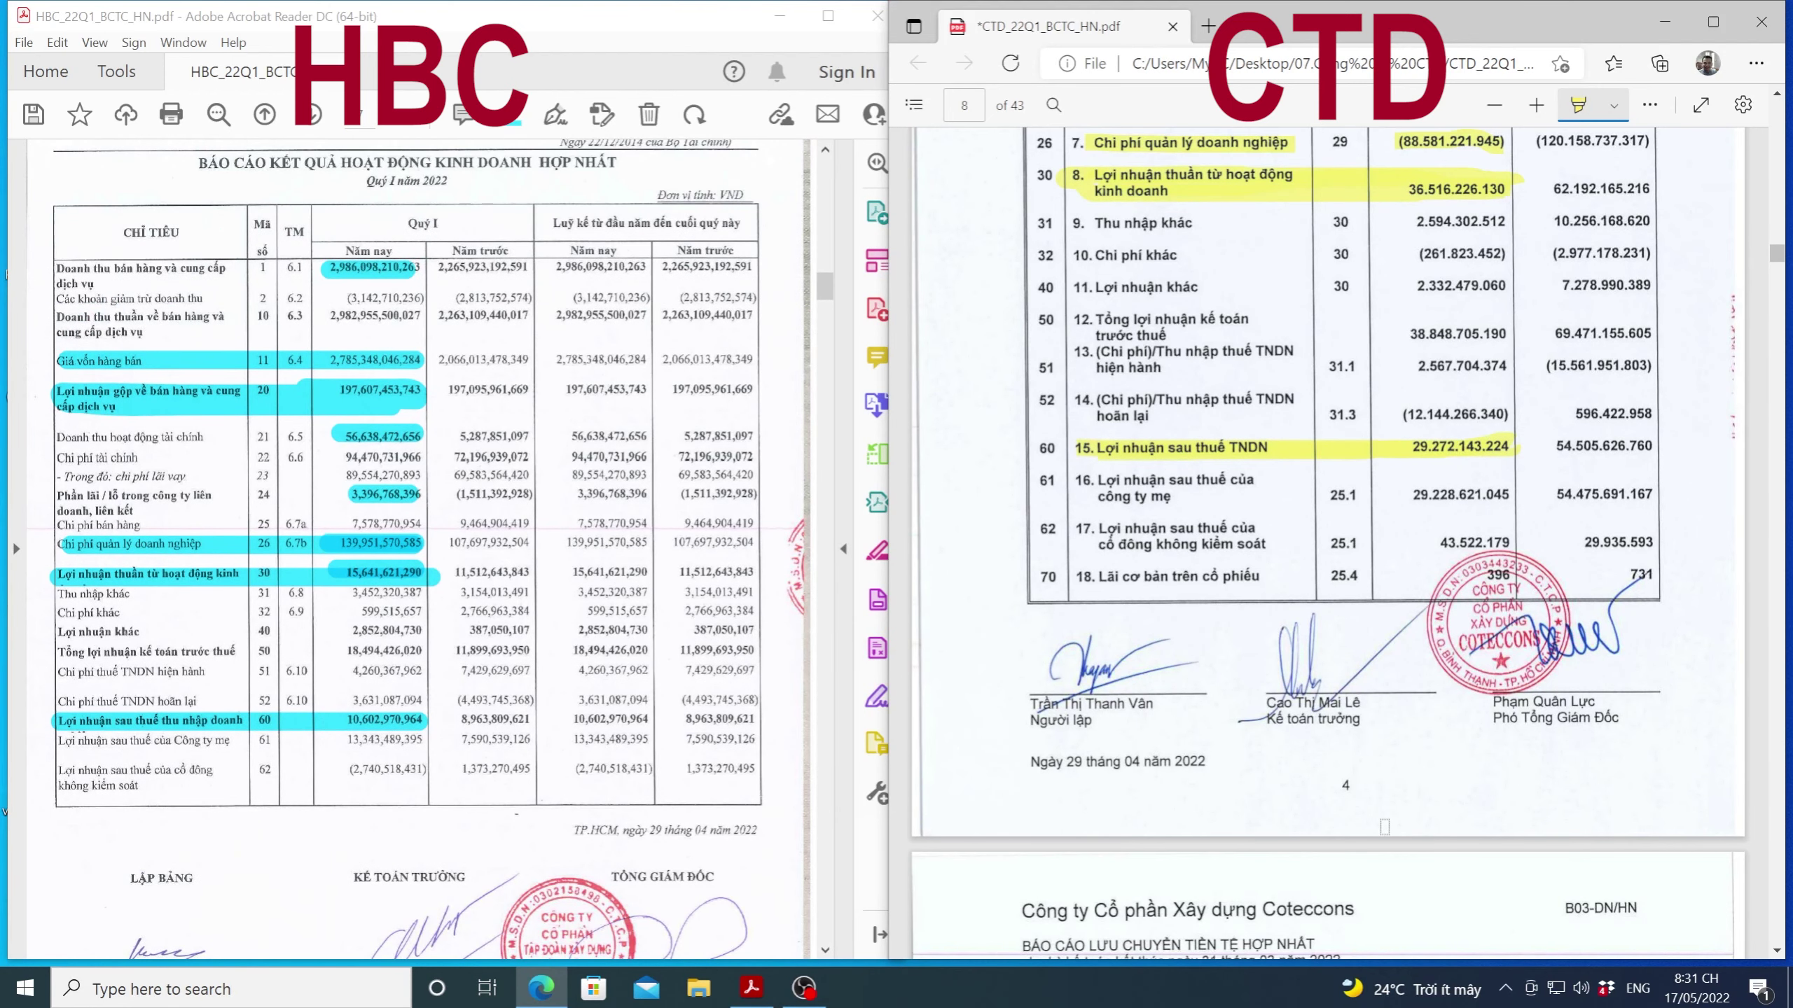
{"action": "scroll", "coordinate": [1385, 826], "scroll_direction": "up", "scroll_amount": 5}
{"action": "scroll", "coordinate": [1385, 833], "scroll_direction": "down", "scroll_amount": 5}
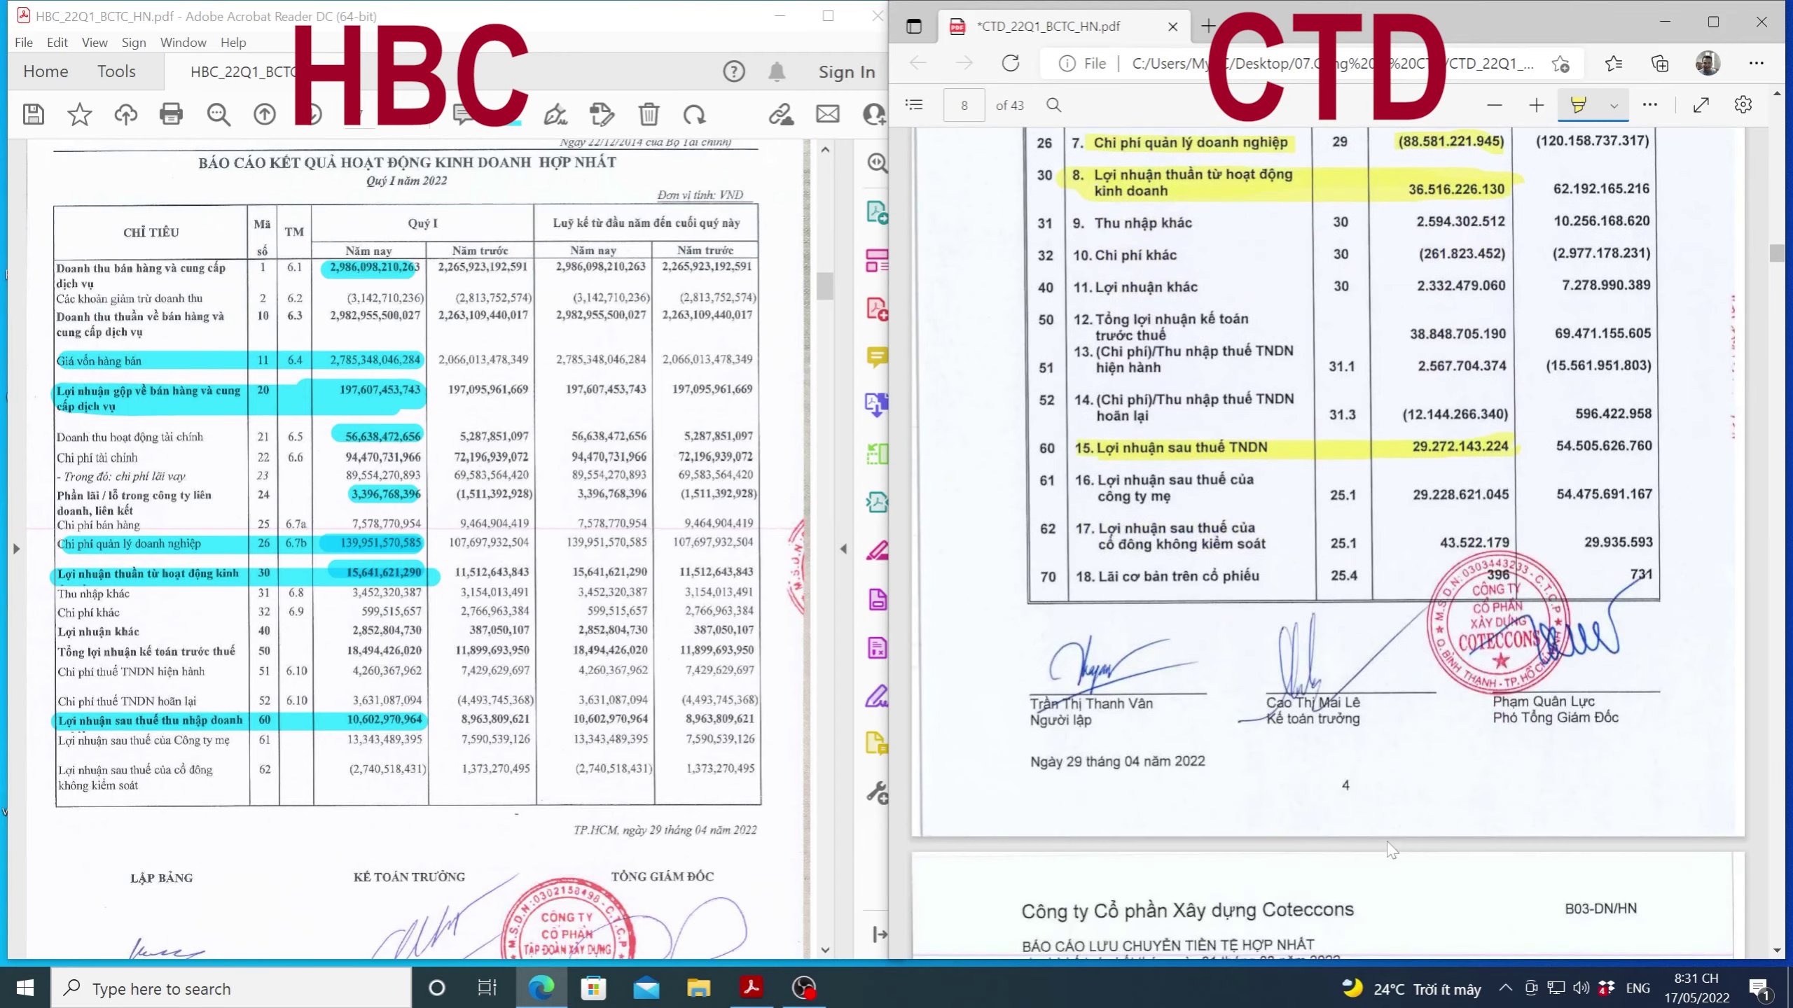
{"action": "scroll", "coordinate": [1387, 841], "scroll_direction": "down", "scroll_amount": 2}
{"action": "scroll", "coordinate": [776, 681], "scroll_direction": "down", "scroll_amount": 4}
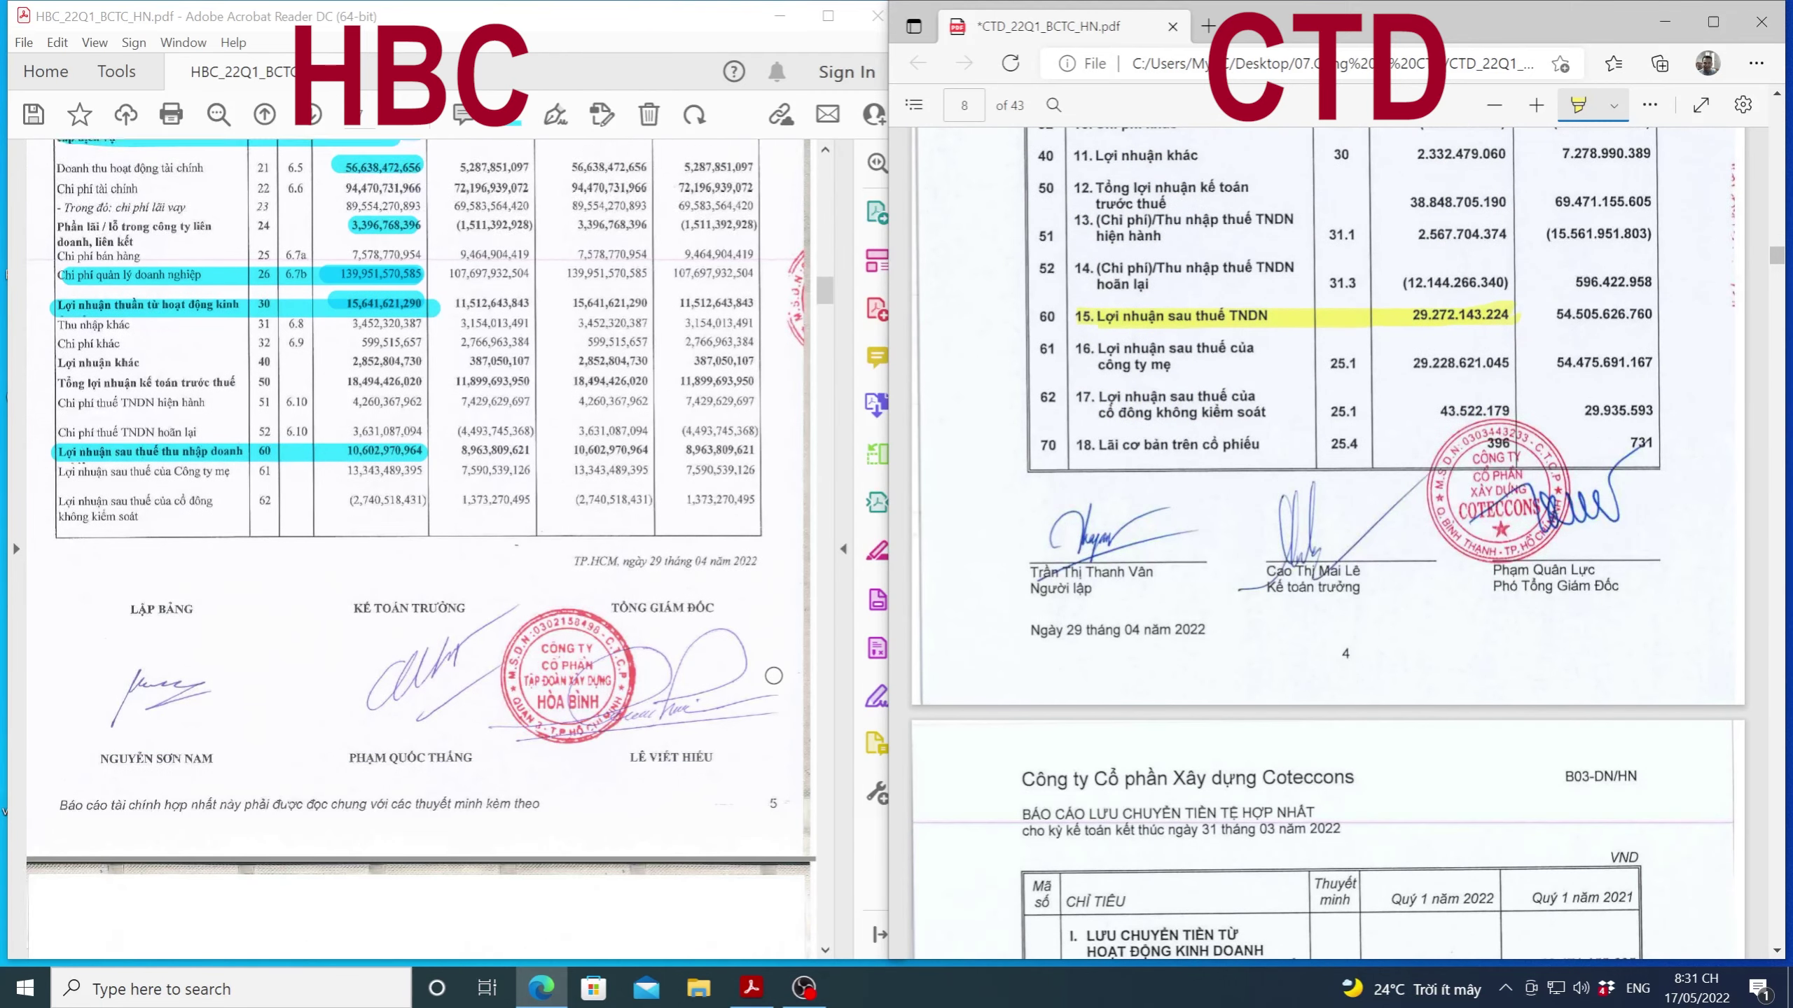
{"action": "scroll", "coordinate": [774, 676], "scroll_direction": "down", "scroll_amount": 2}
{"action": "scroll", "coordinate": [773, 673], "scroll_direction": "down", "scroll_amount": 10}
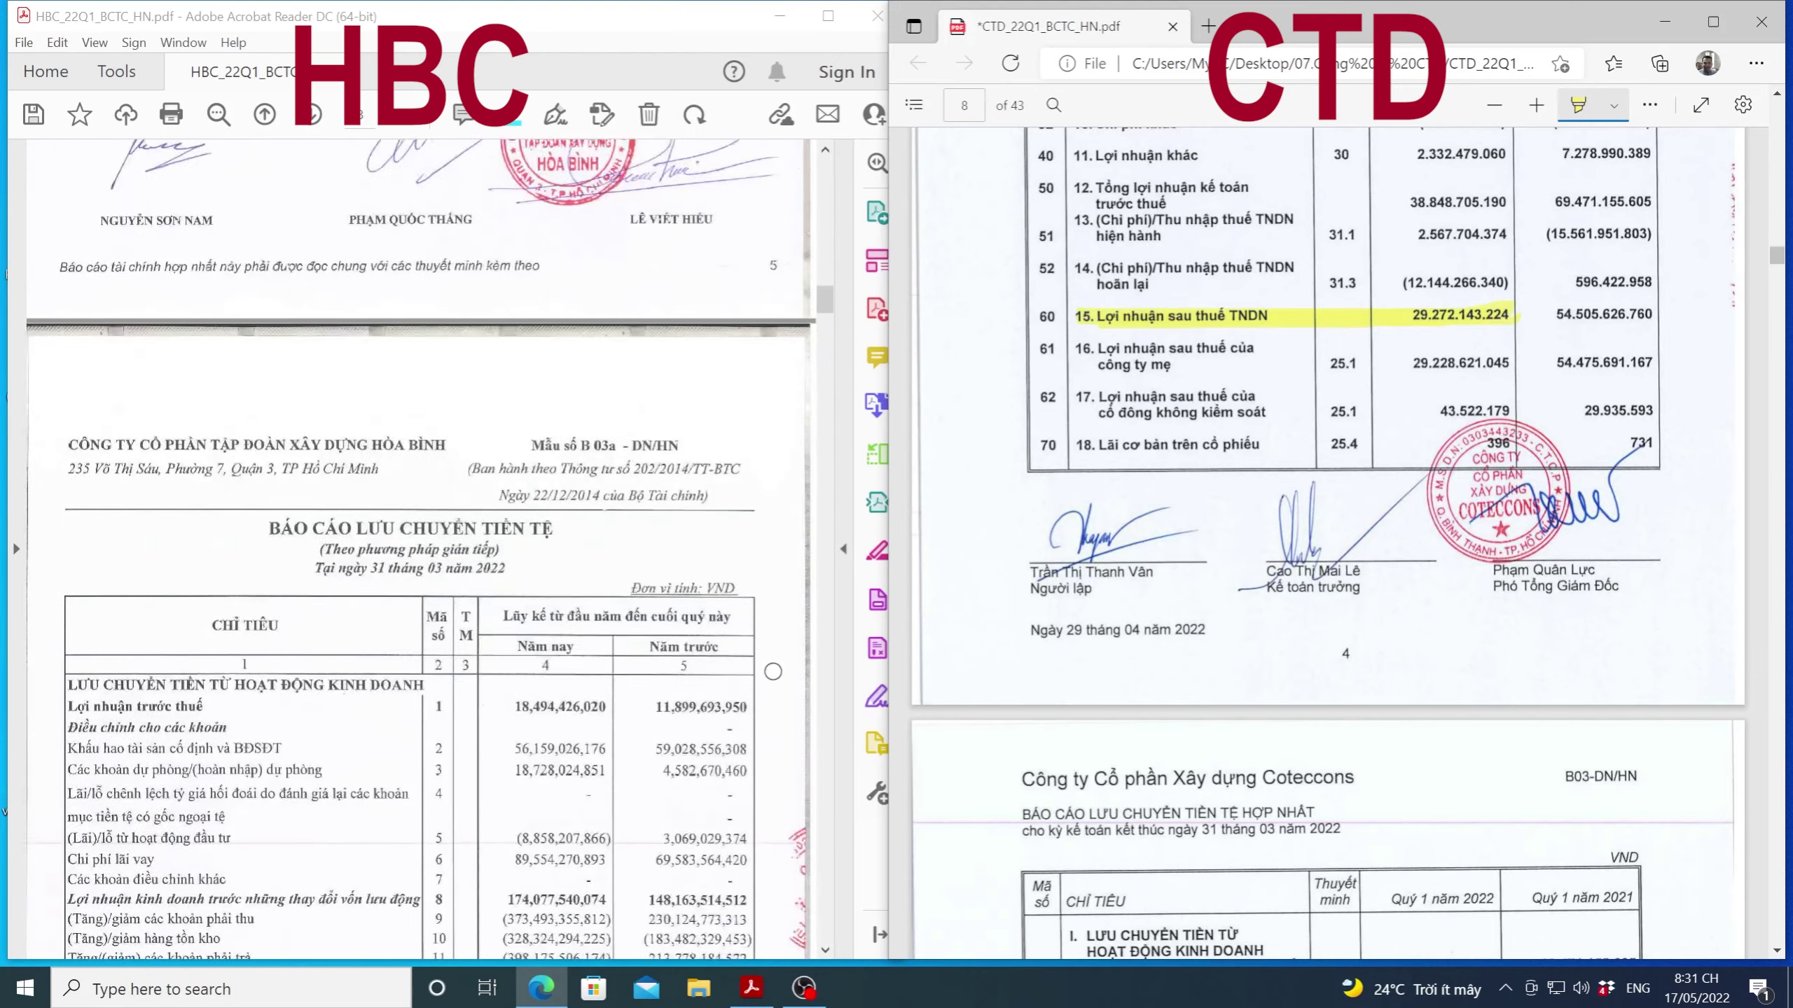
{"action": "scroll", "coordinate": [773, 671], "scroll_direction": "down", "scroll_amount": 1}
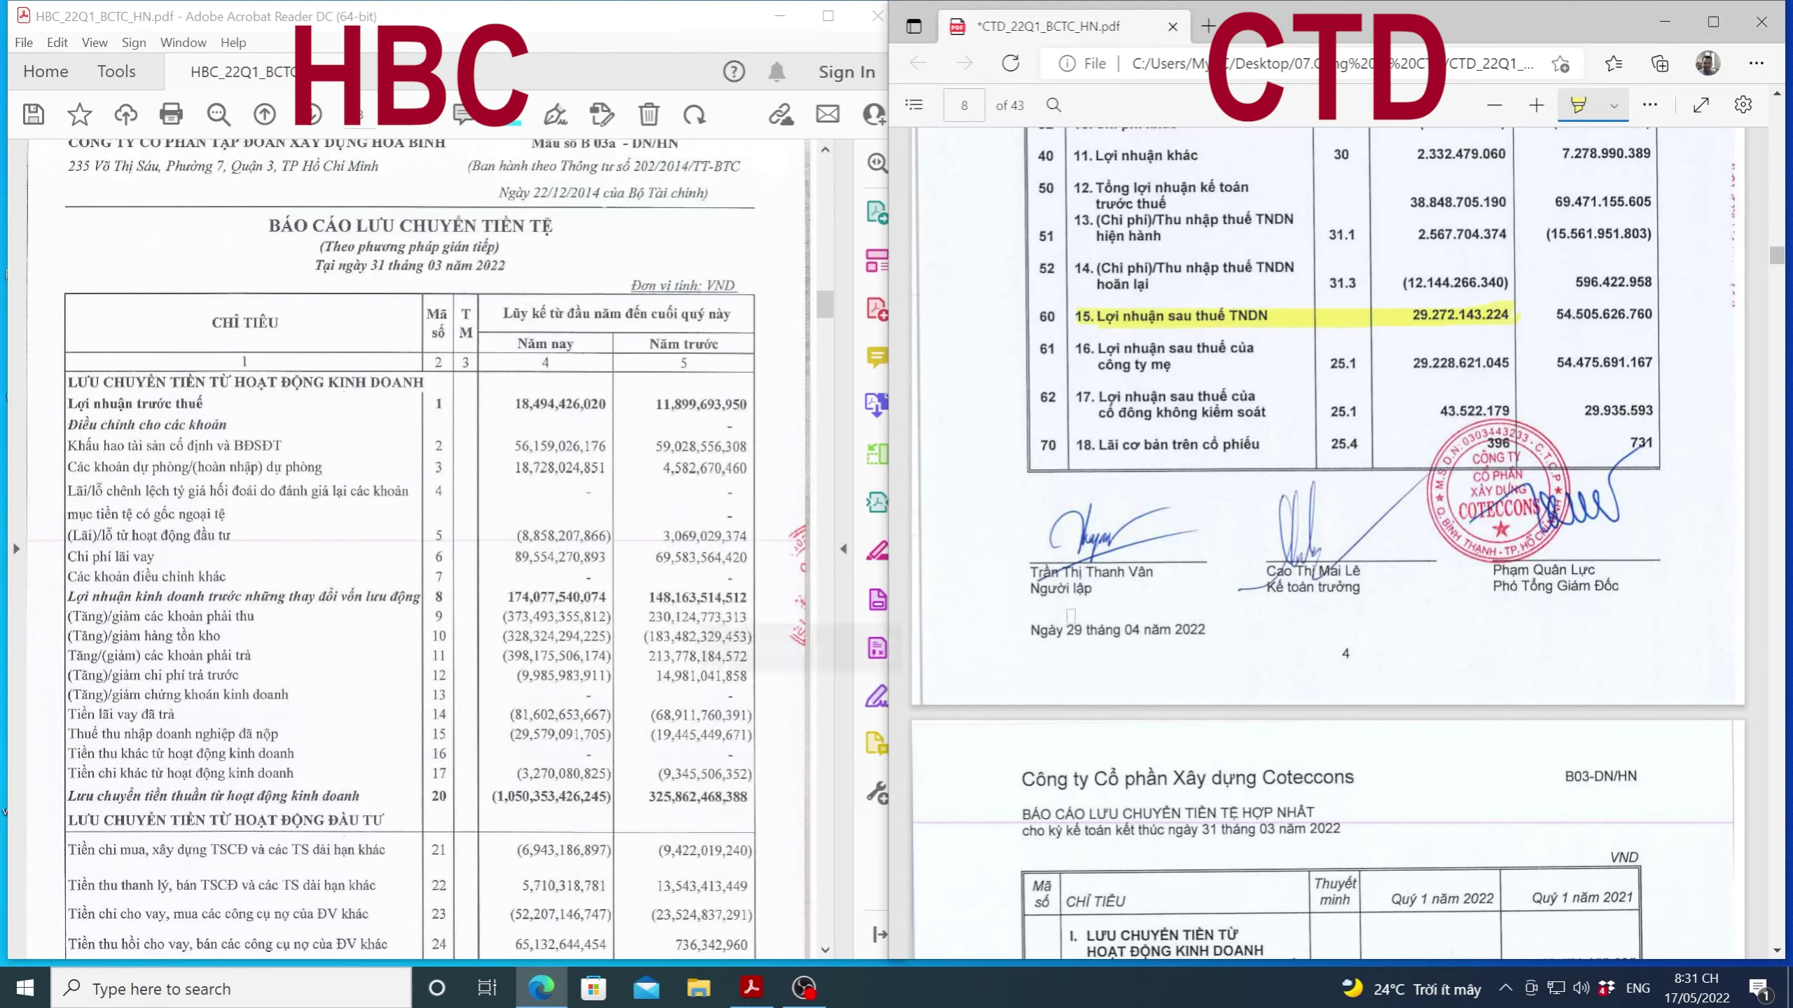
{"action": "scroll", "coordinate": [1327, 544], "scroll_direction": "down", "scroll_amount": 10}
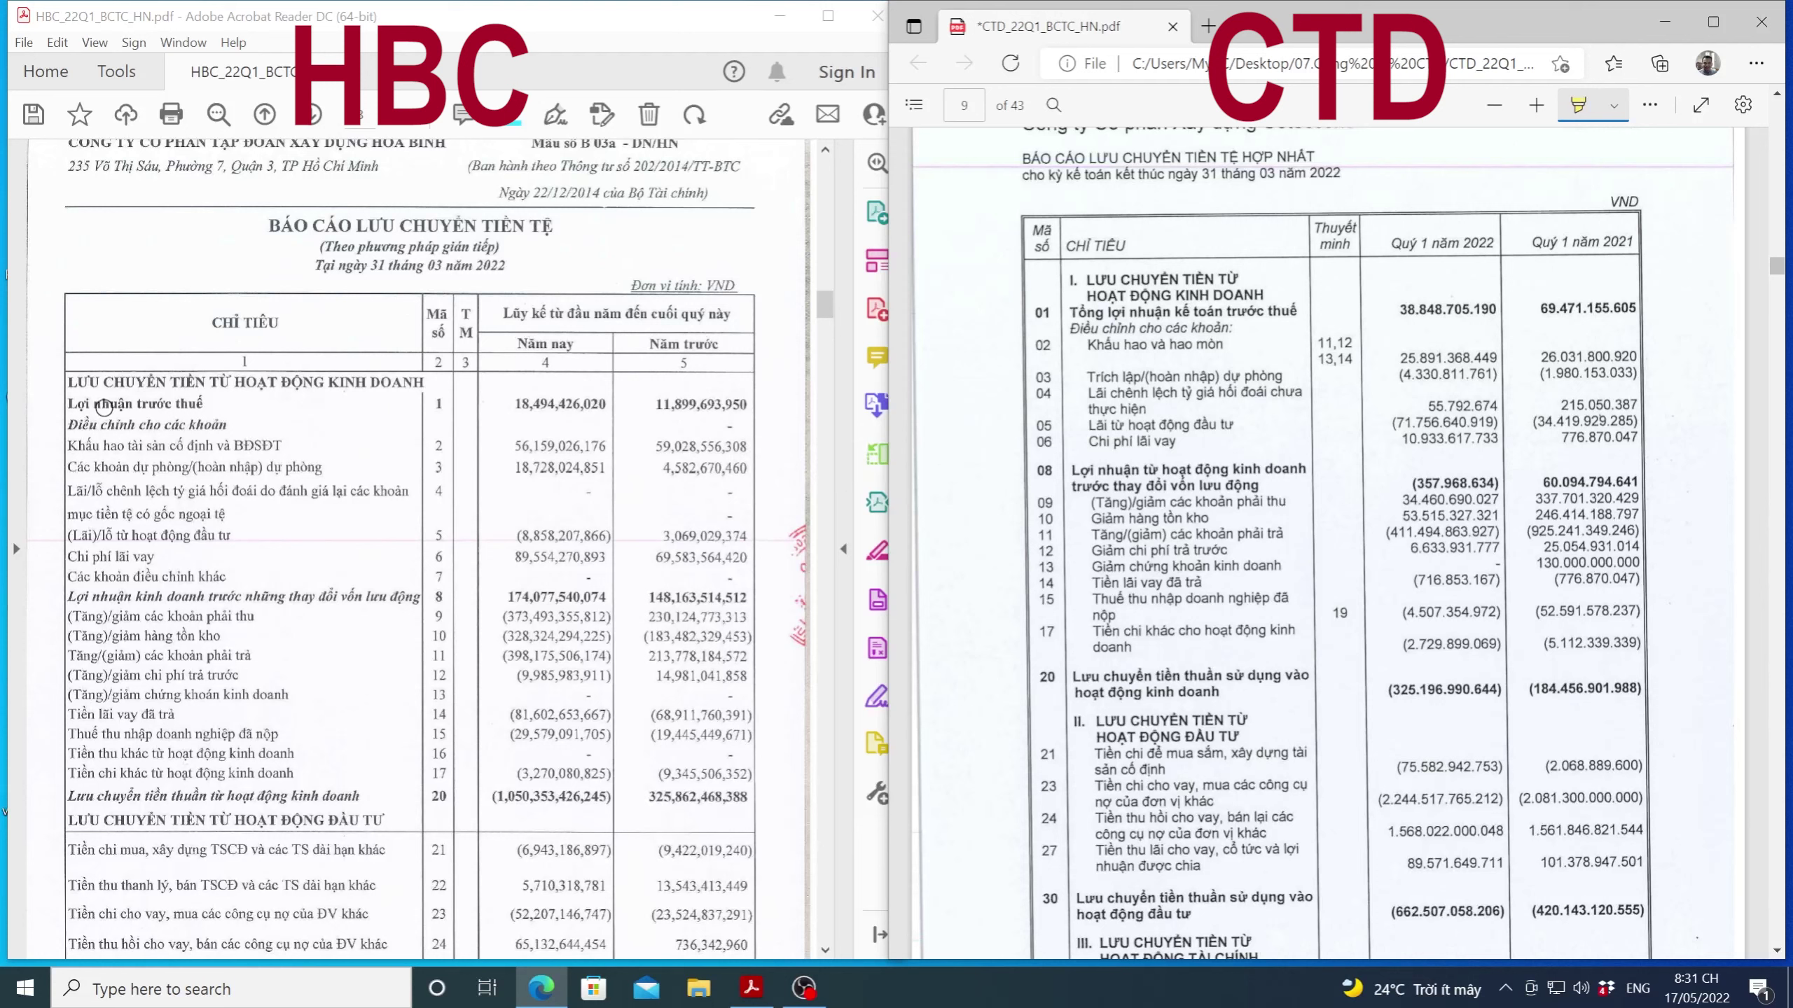
{"action": "left_click_drag", "start_coordinate": [70, 382], "coordinate": [381, 381]}
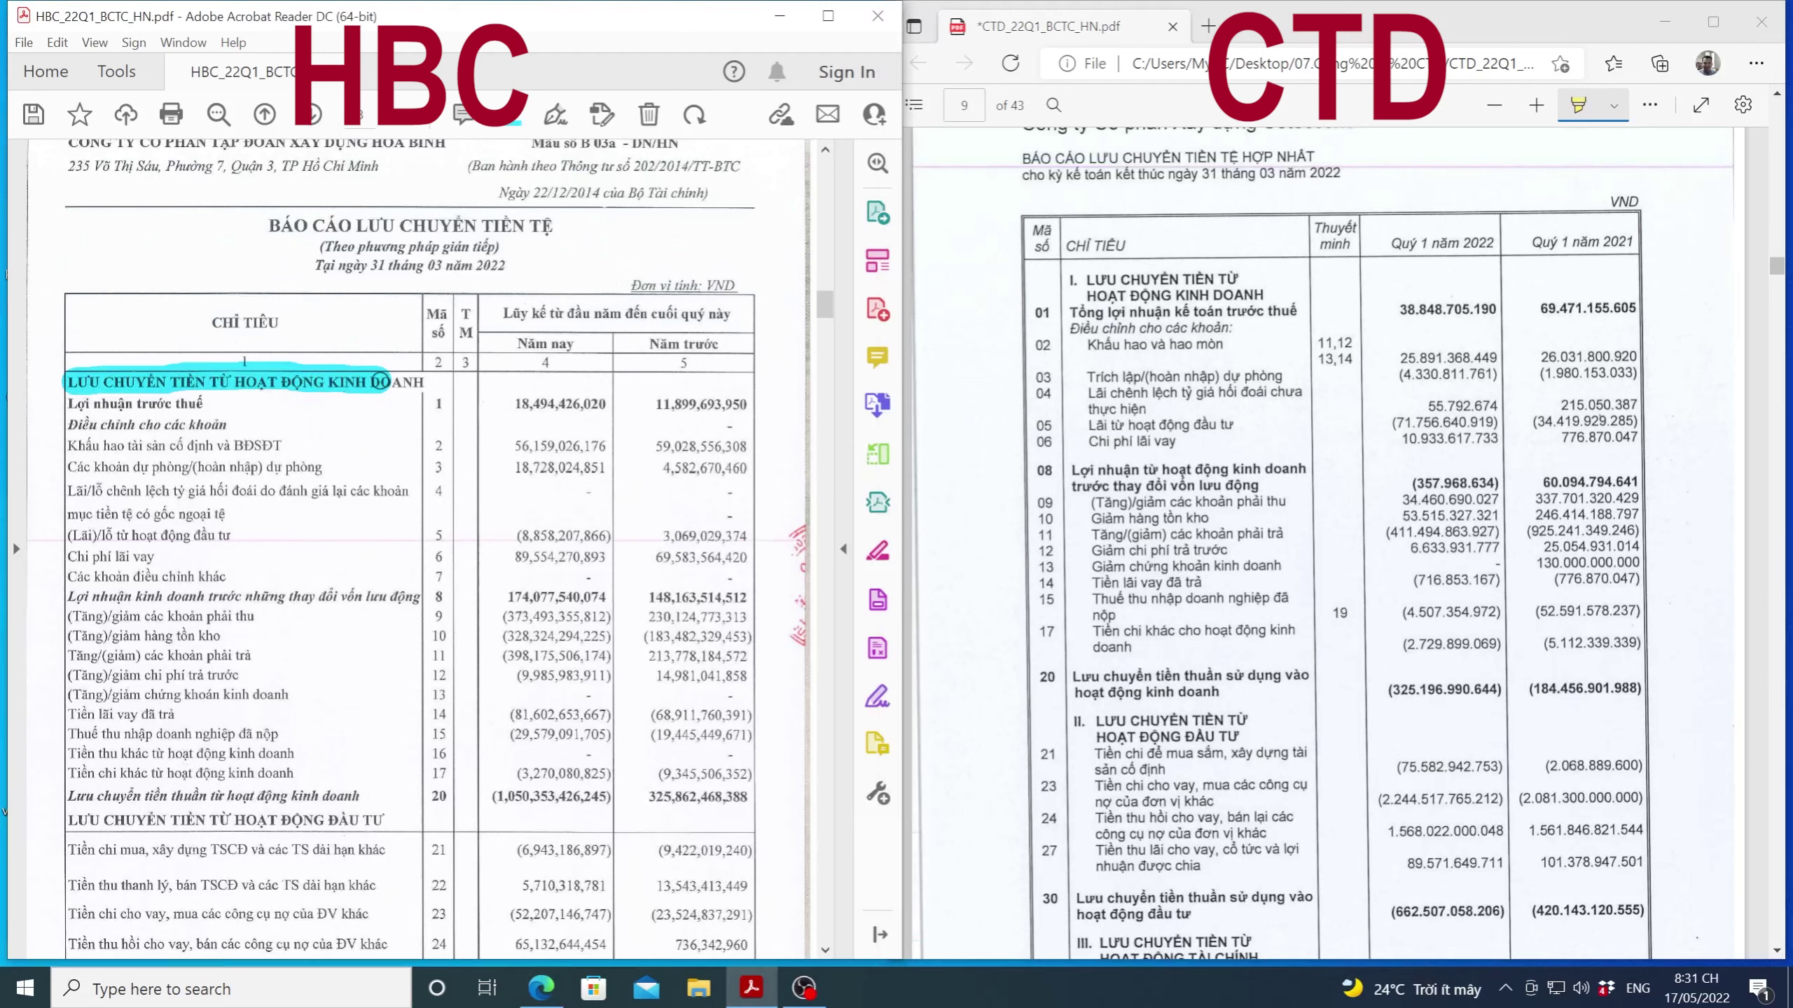
{"action": "mouse_move", "coordinate": [1087, 279]}
{"action": "left_mouse_down"}
{"action": "mouse_move", "coordinate": [1276, 296]}
{"action": "mouse_move", "coordinate": [1098, 301]}
{"action": "left_mouse_up"}
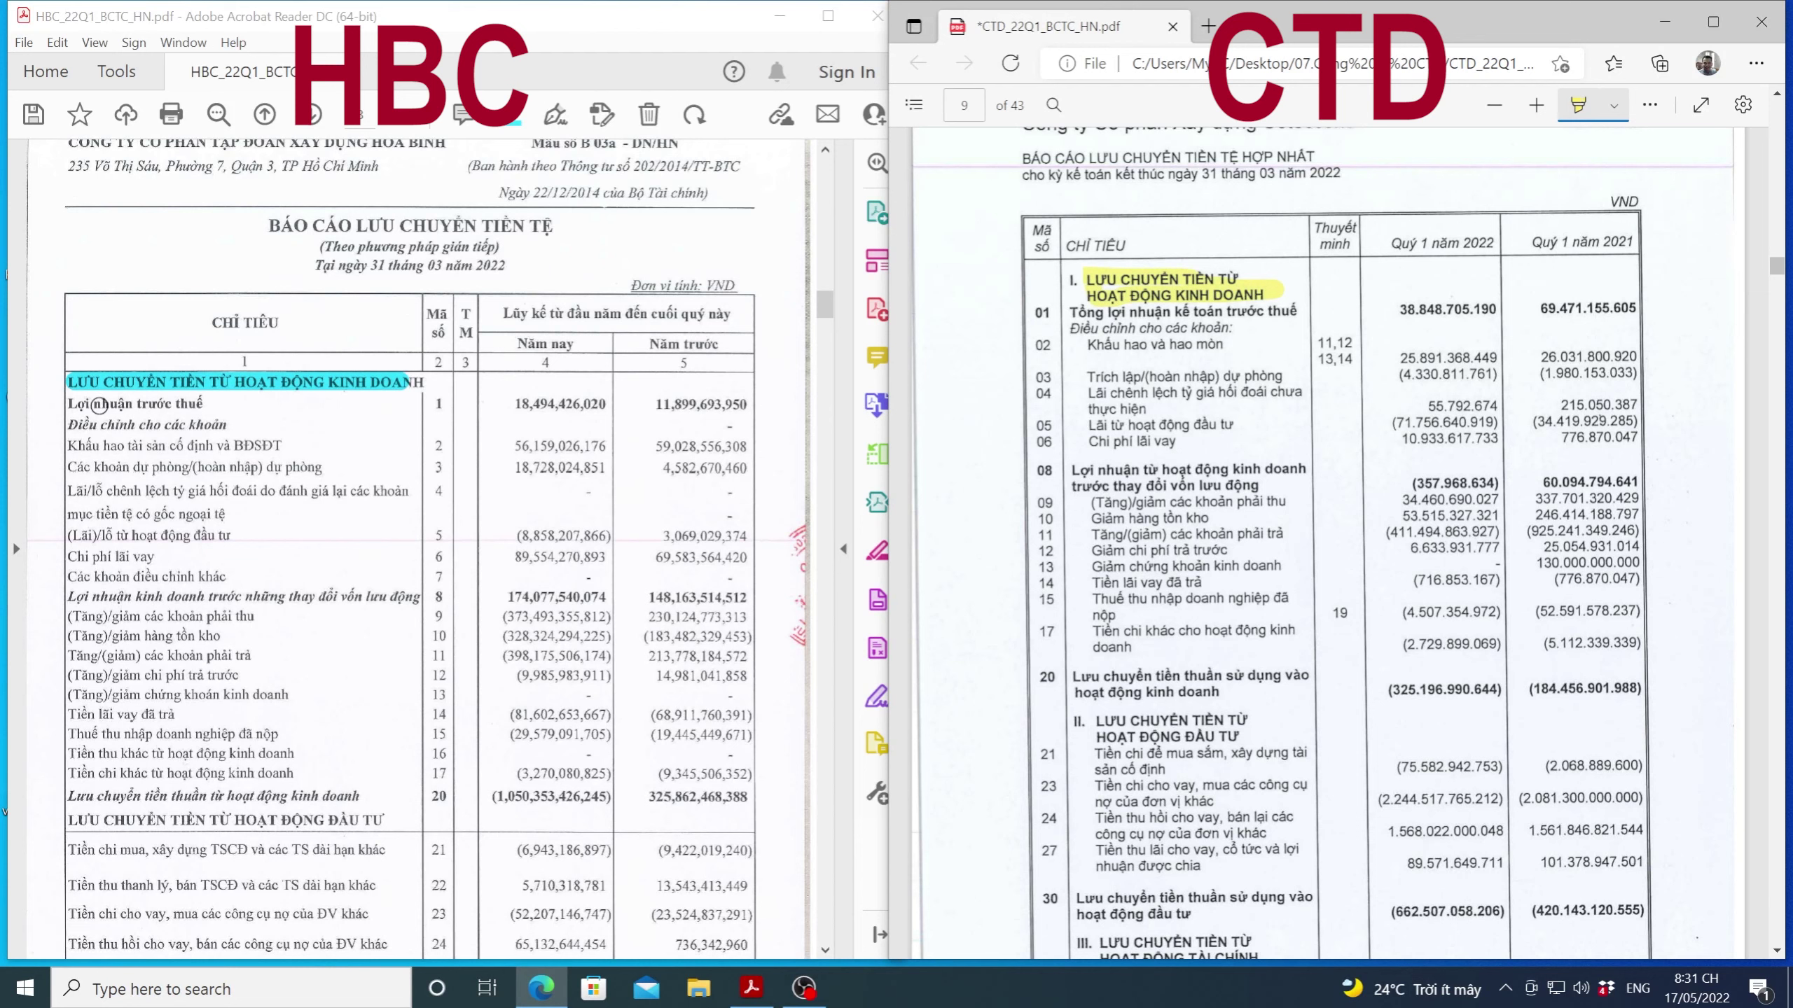
Step: Highlight the profit before tax and net operating cash flow rows, with their current-period figures, in both cash flow statements
{"action": "left_click_drag", "start_coordinate": [79, 406], "coordinate": [608, 408]}
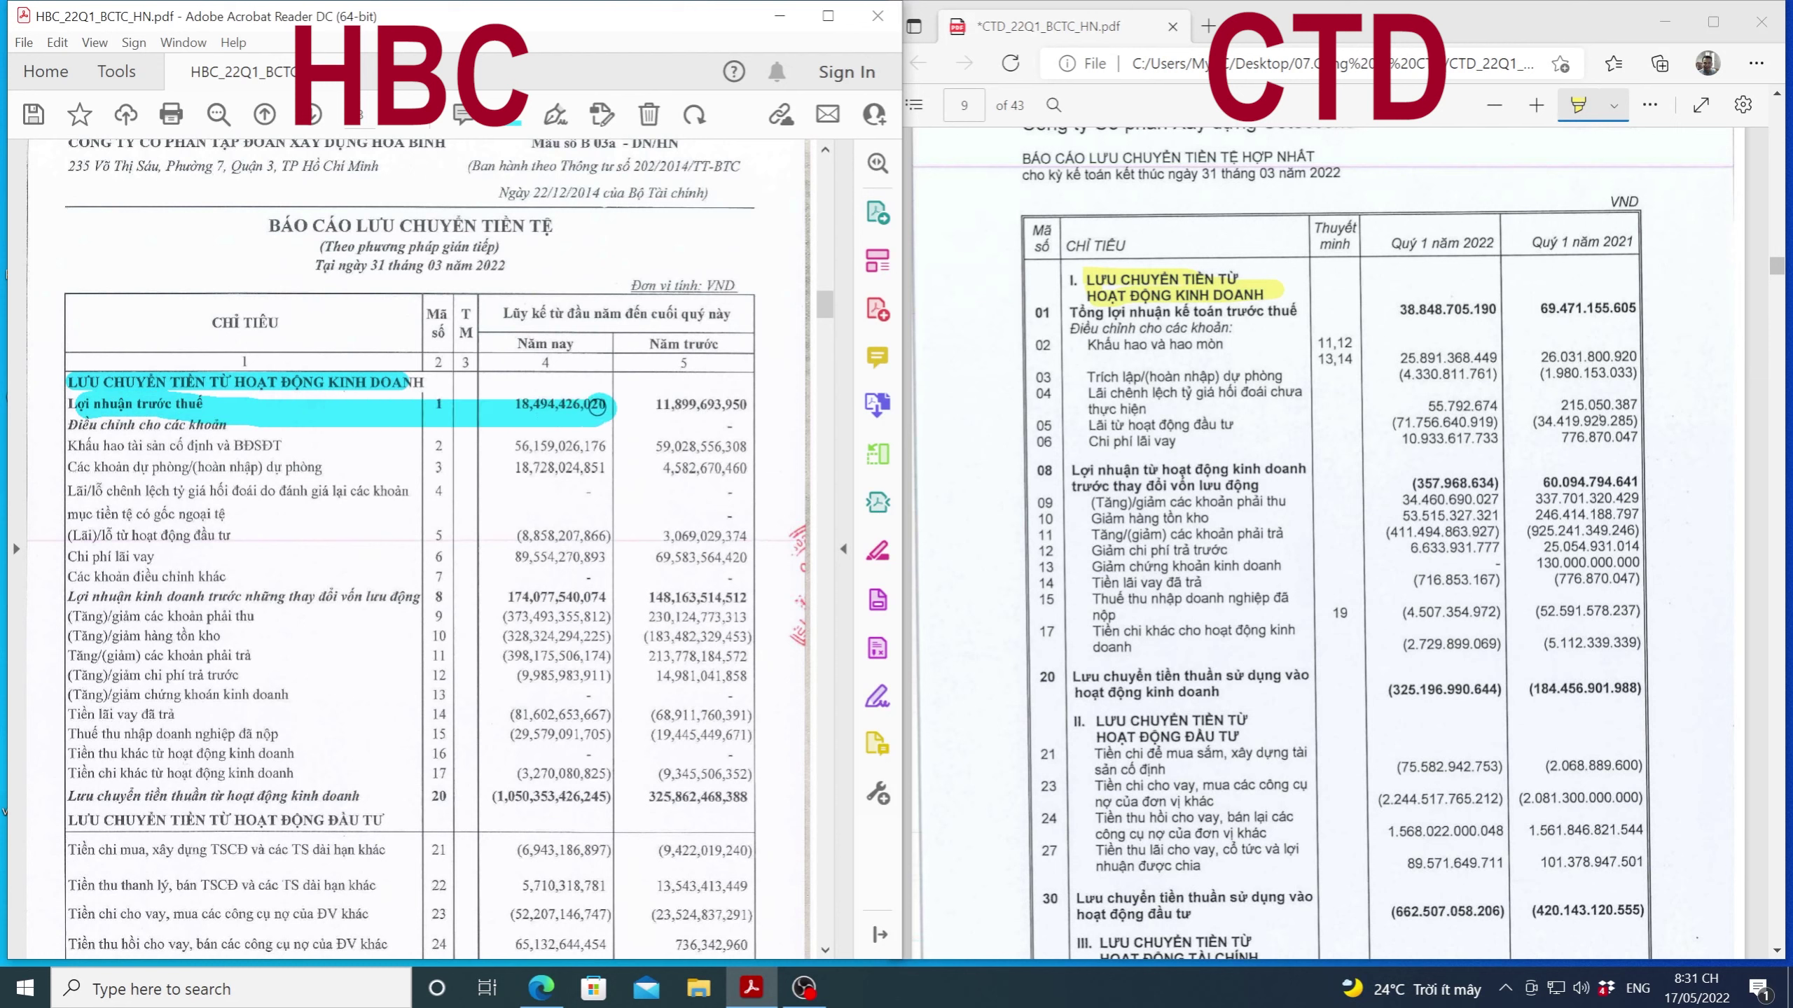
{"action": "left_click", "coordinate": [1082, 316]}
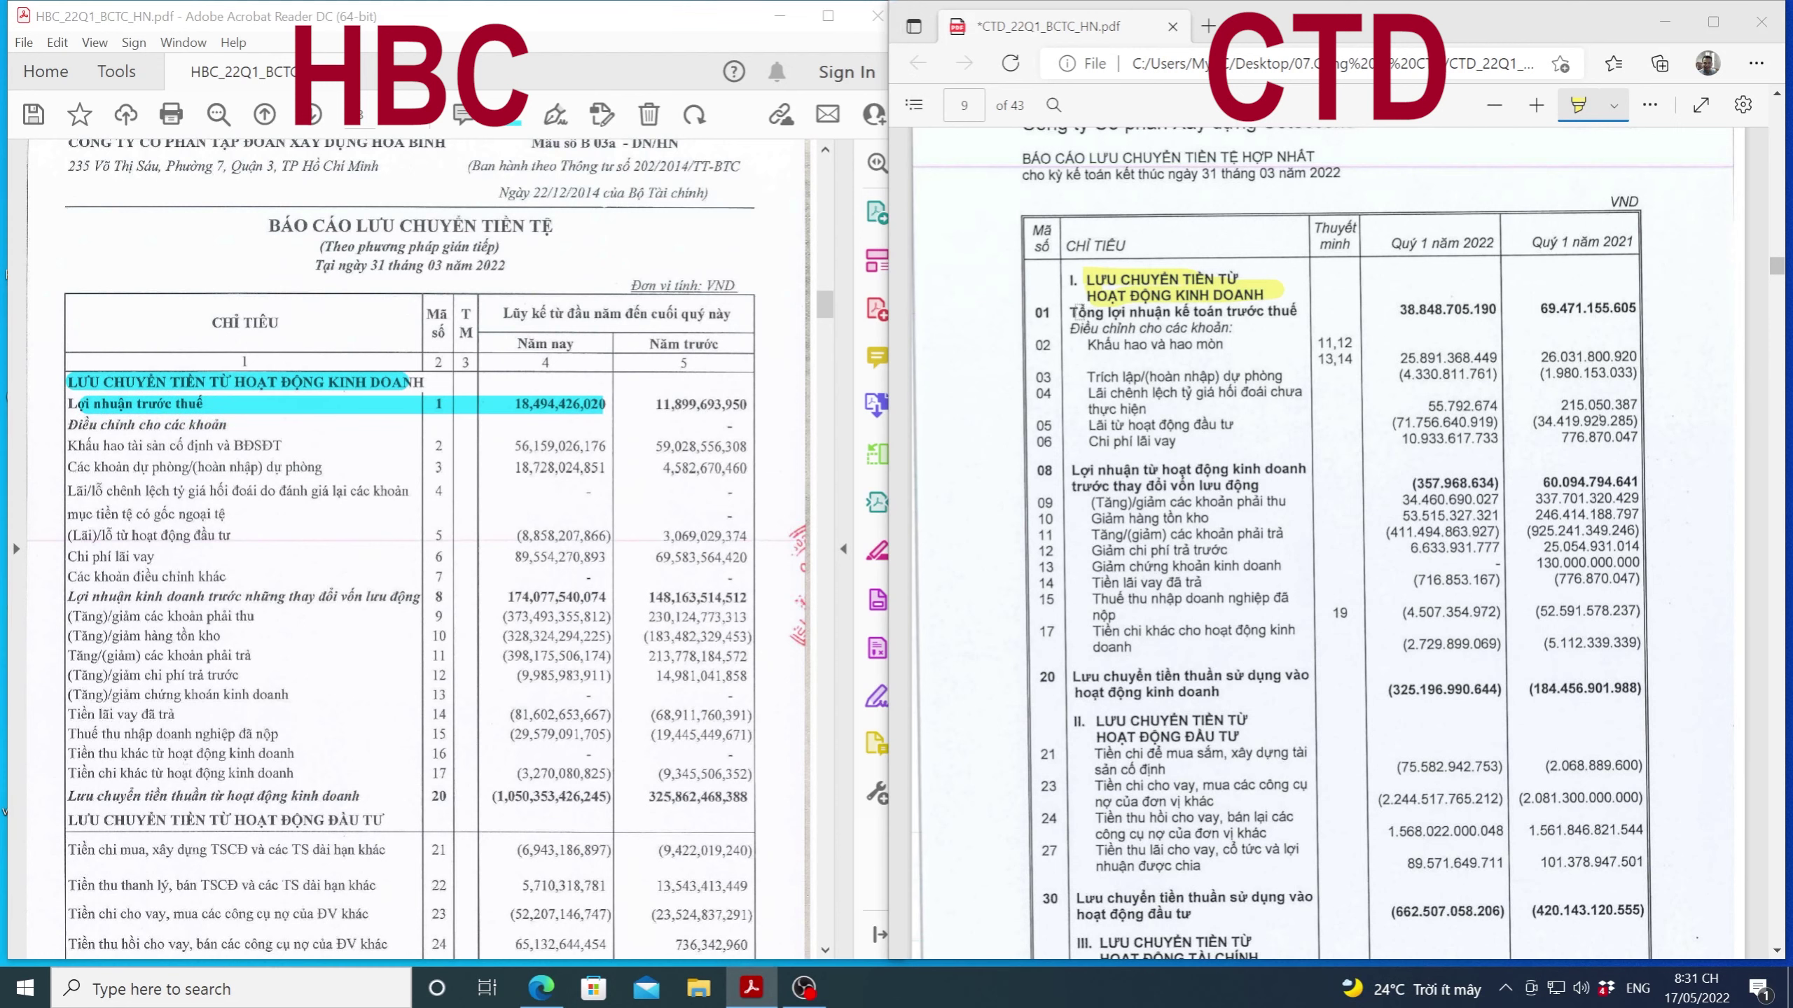
{"action": "left_click_drag", "start_coordinate": [1073, 316], "coordinate": [1507, 308]}
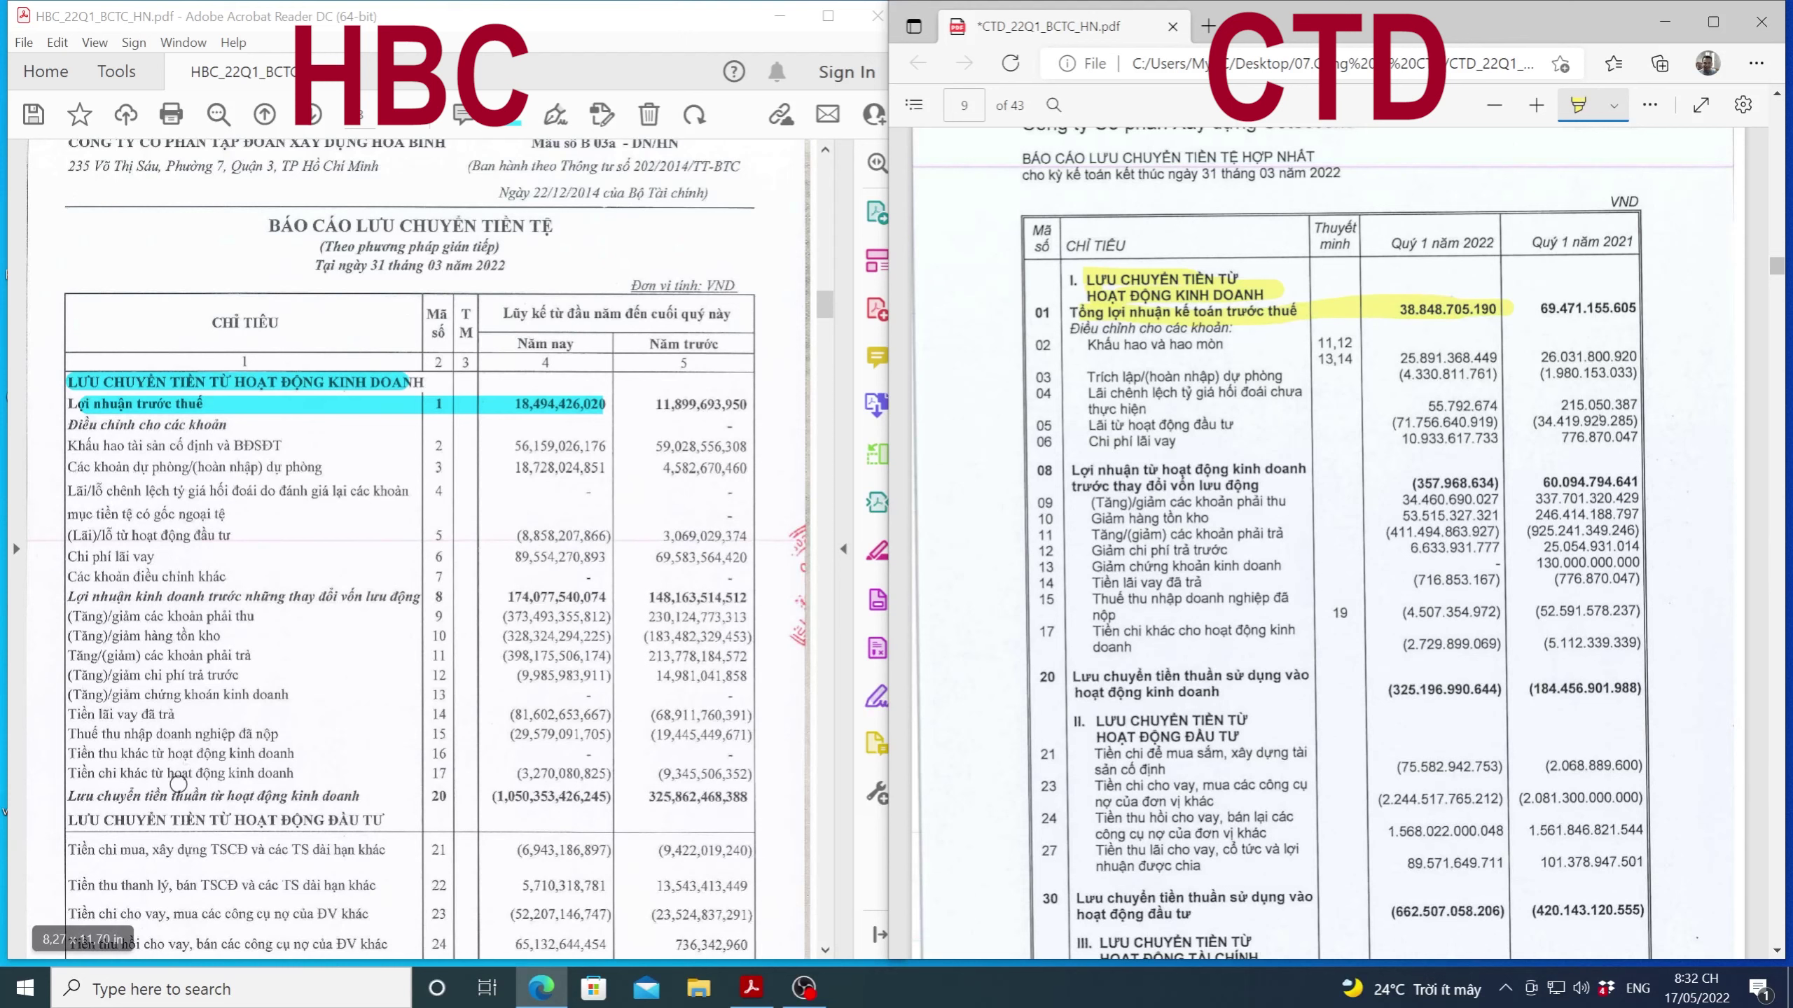
{"action": "left_click_drag", "start_coordinate": [72, 802], "coordinate": [609, 797]}
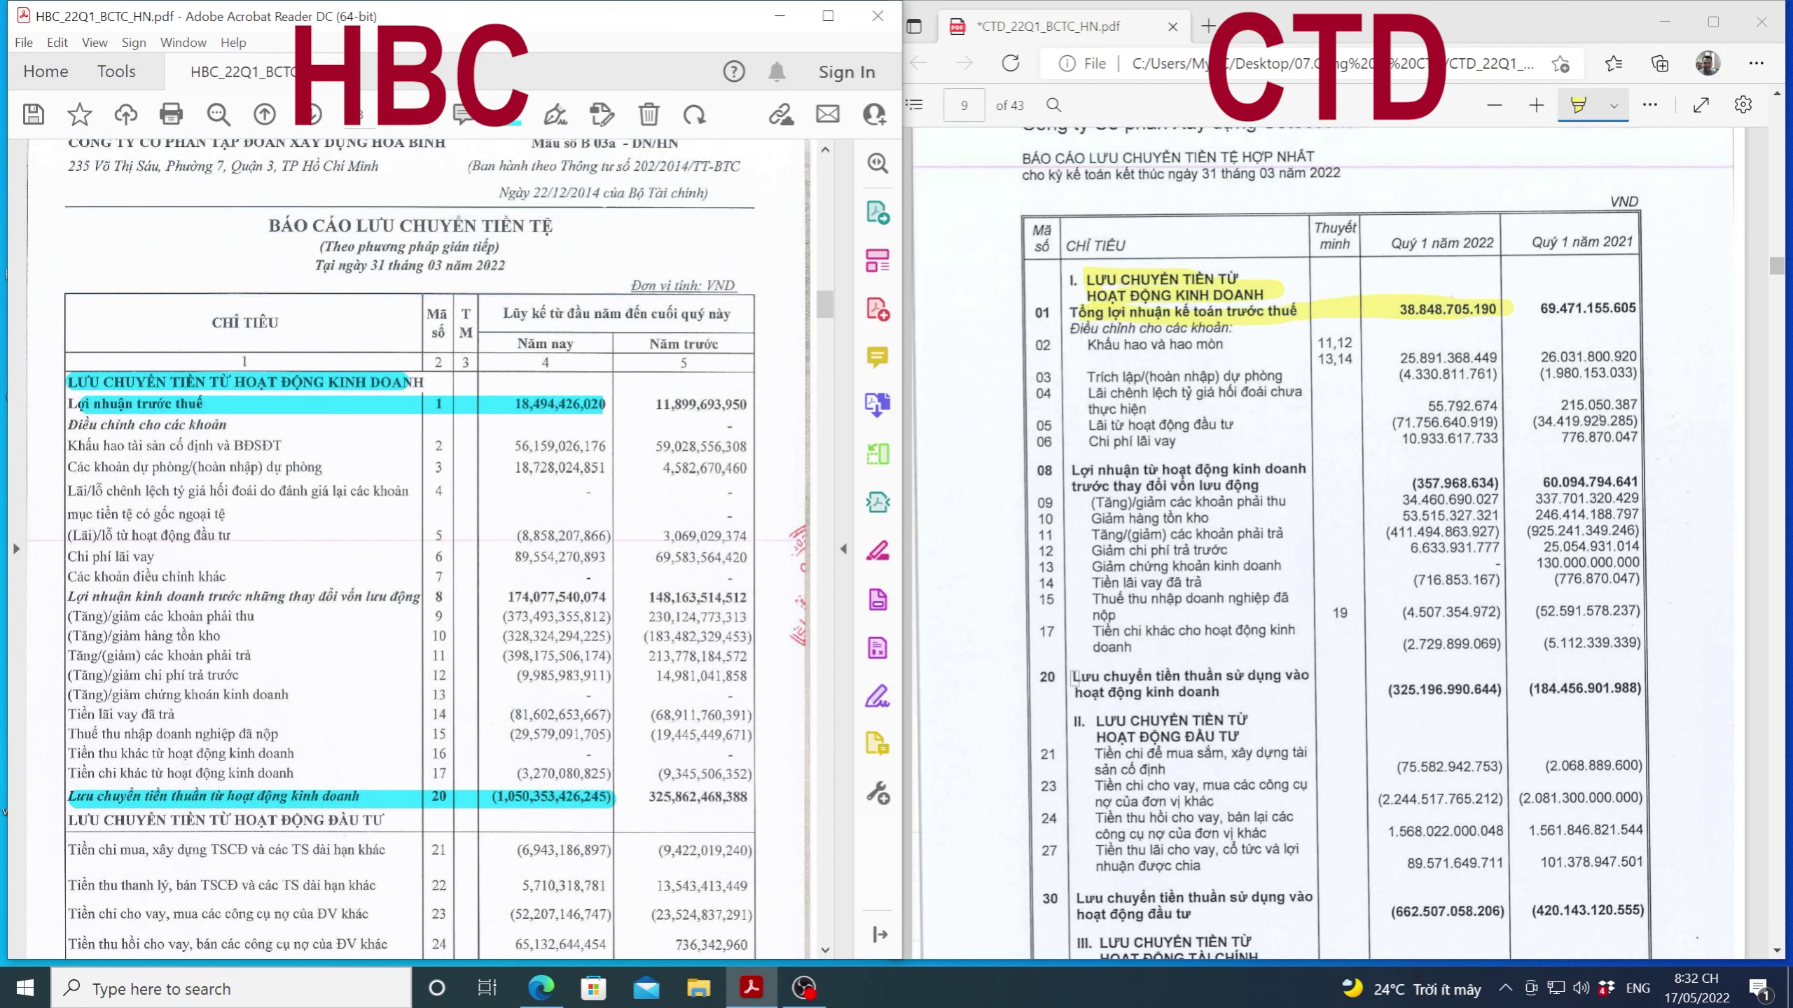
{"action": "left_click_drag", "start_coordinate": [1069, 676], "coordinate": [1460, 688]}
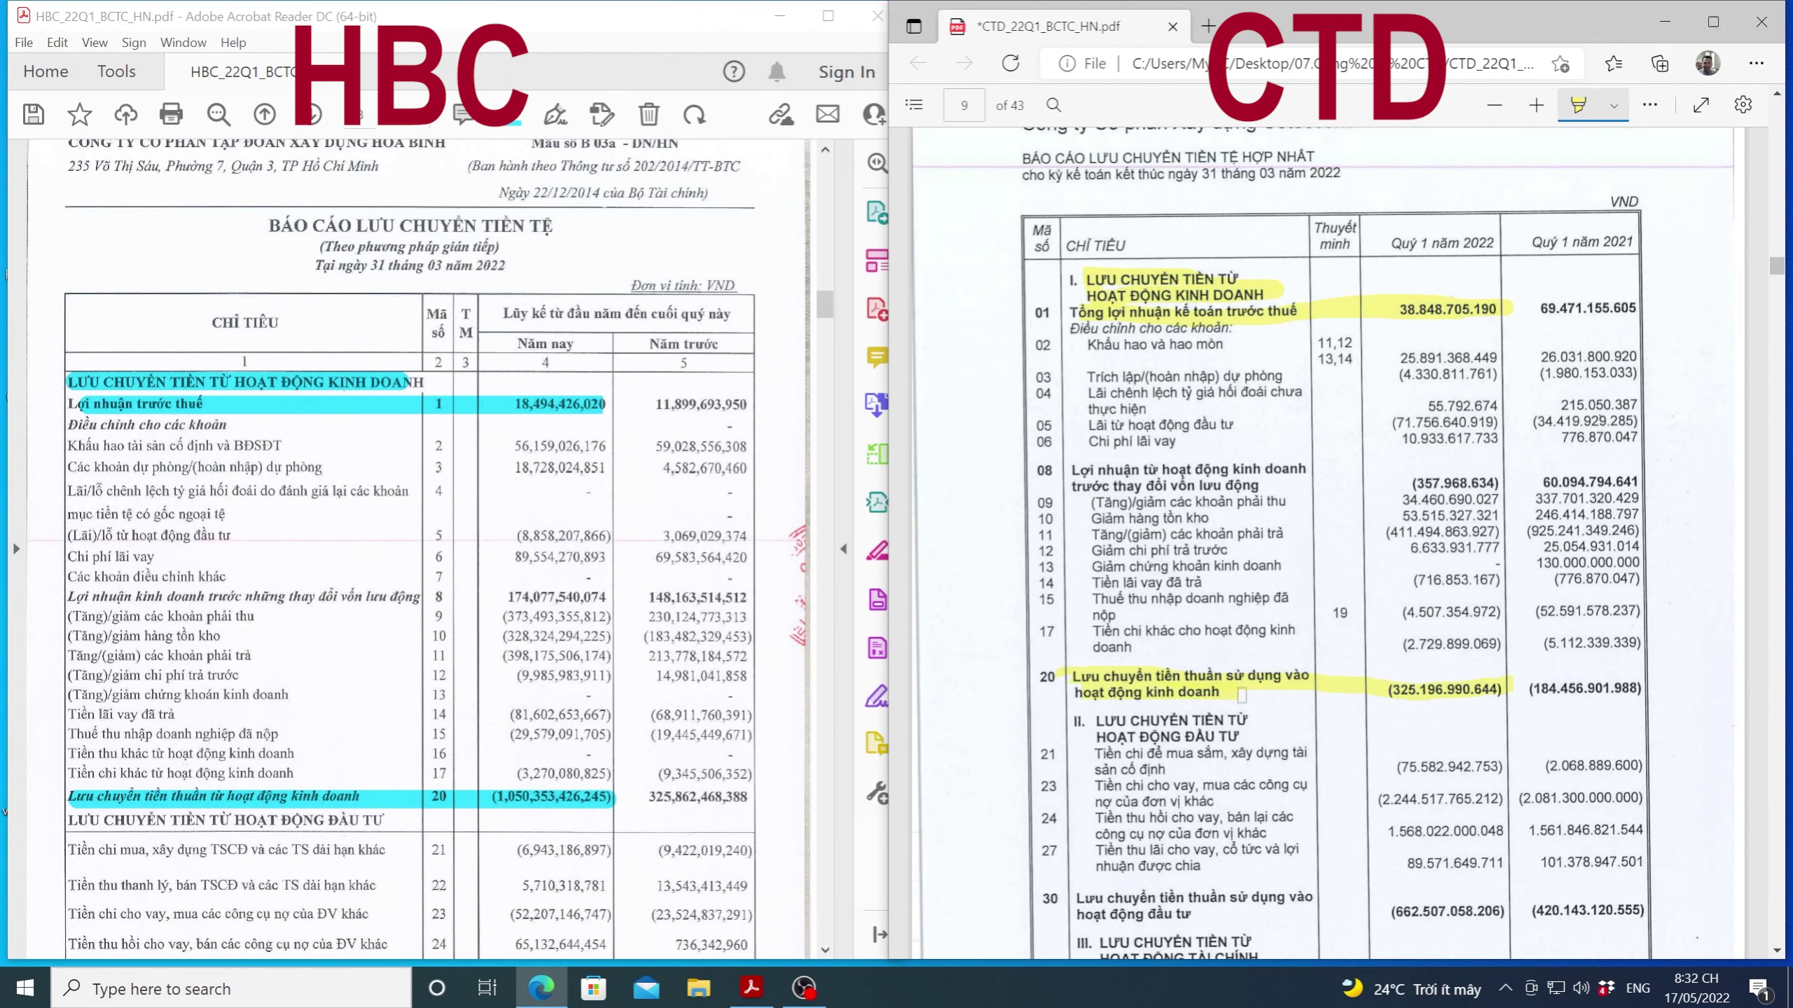
Step: Highlight HBC's investing activities heading, and the net investing cash flow label and current-period figure in both cash flow statements
{"action": "scroll", "coordinate": [594, 651], "scroll_direction": "down", "scroll_amount": 10}
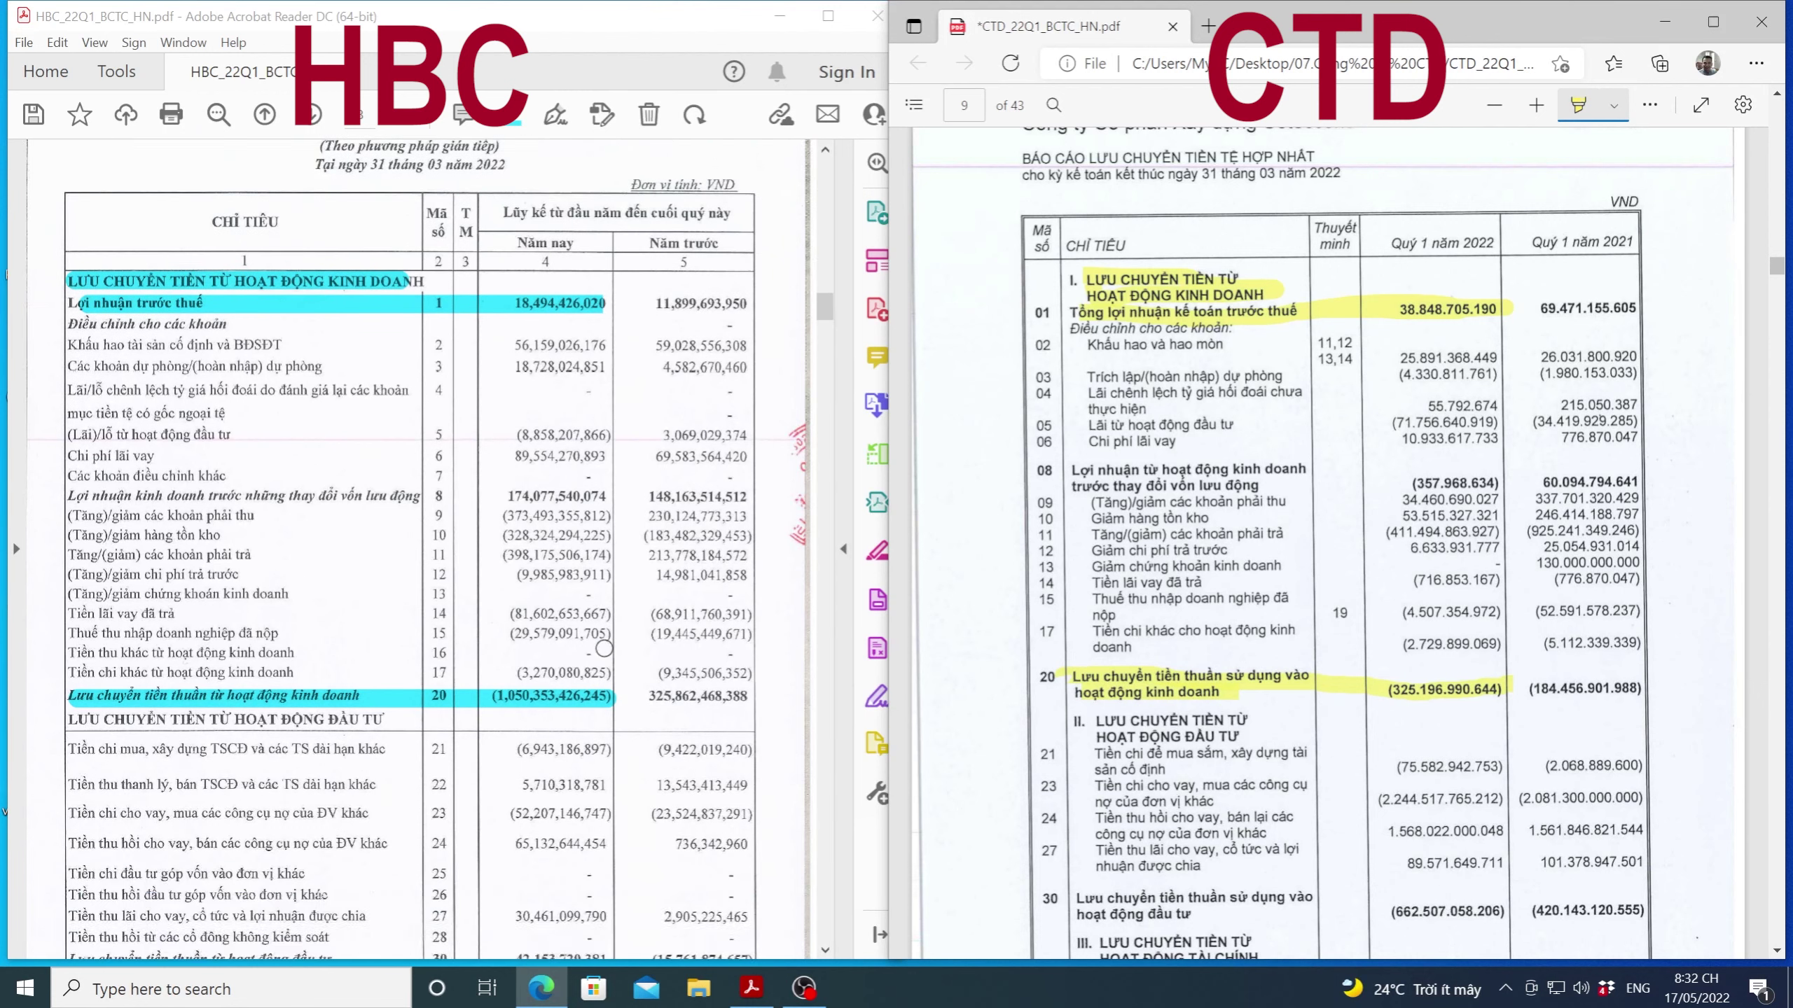
{"action": "scroll", "coordinate": [608, 638], "scroll_direction": "down", "scroll_amount": 2}
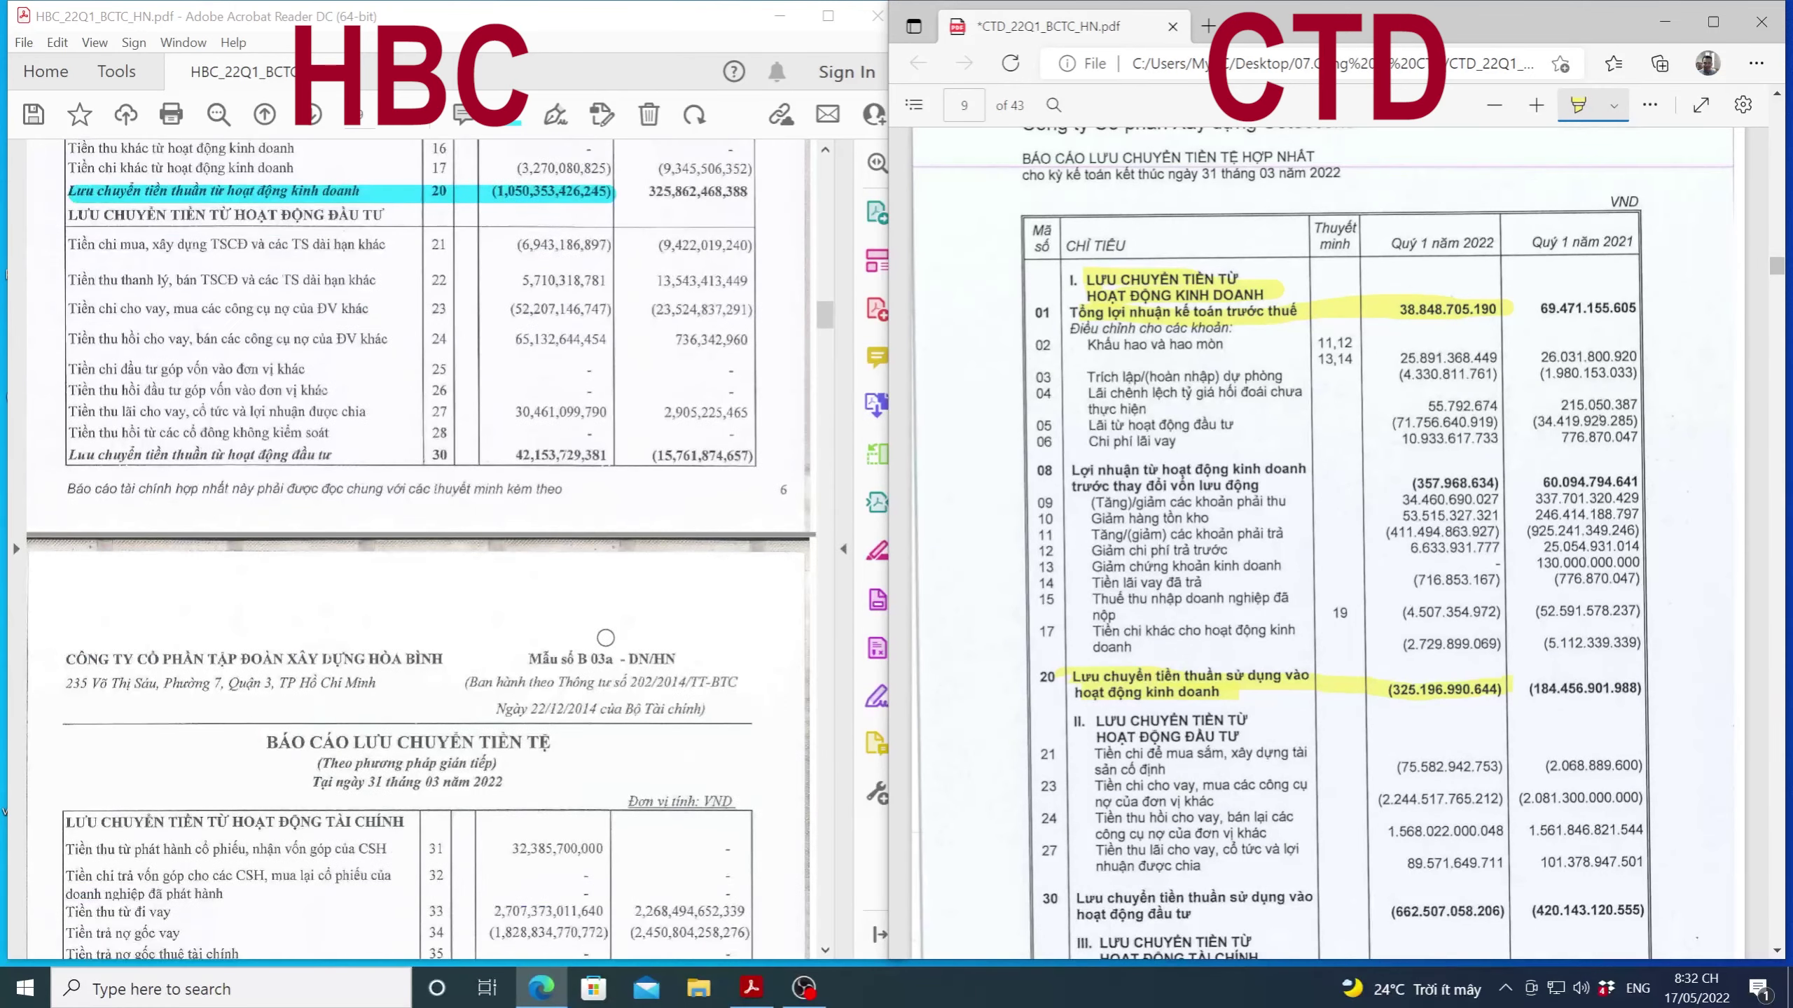
{"action": "scroll", "coordinate": [1133, 521], "scroll_direction": "down", "scroll_amount": 6}
{"action": "scroll", "coordinate": [1134, 521], "scroll_direction": "down", "scroll_amount": 2}
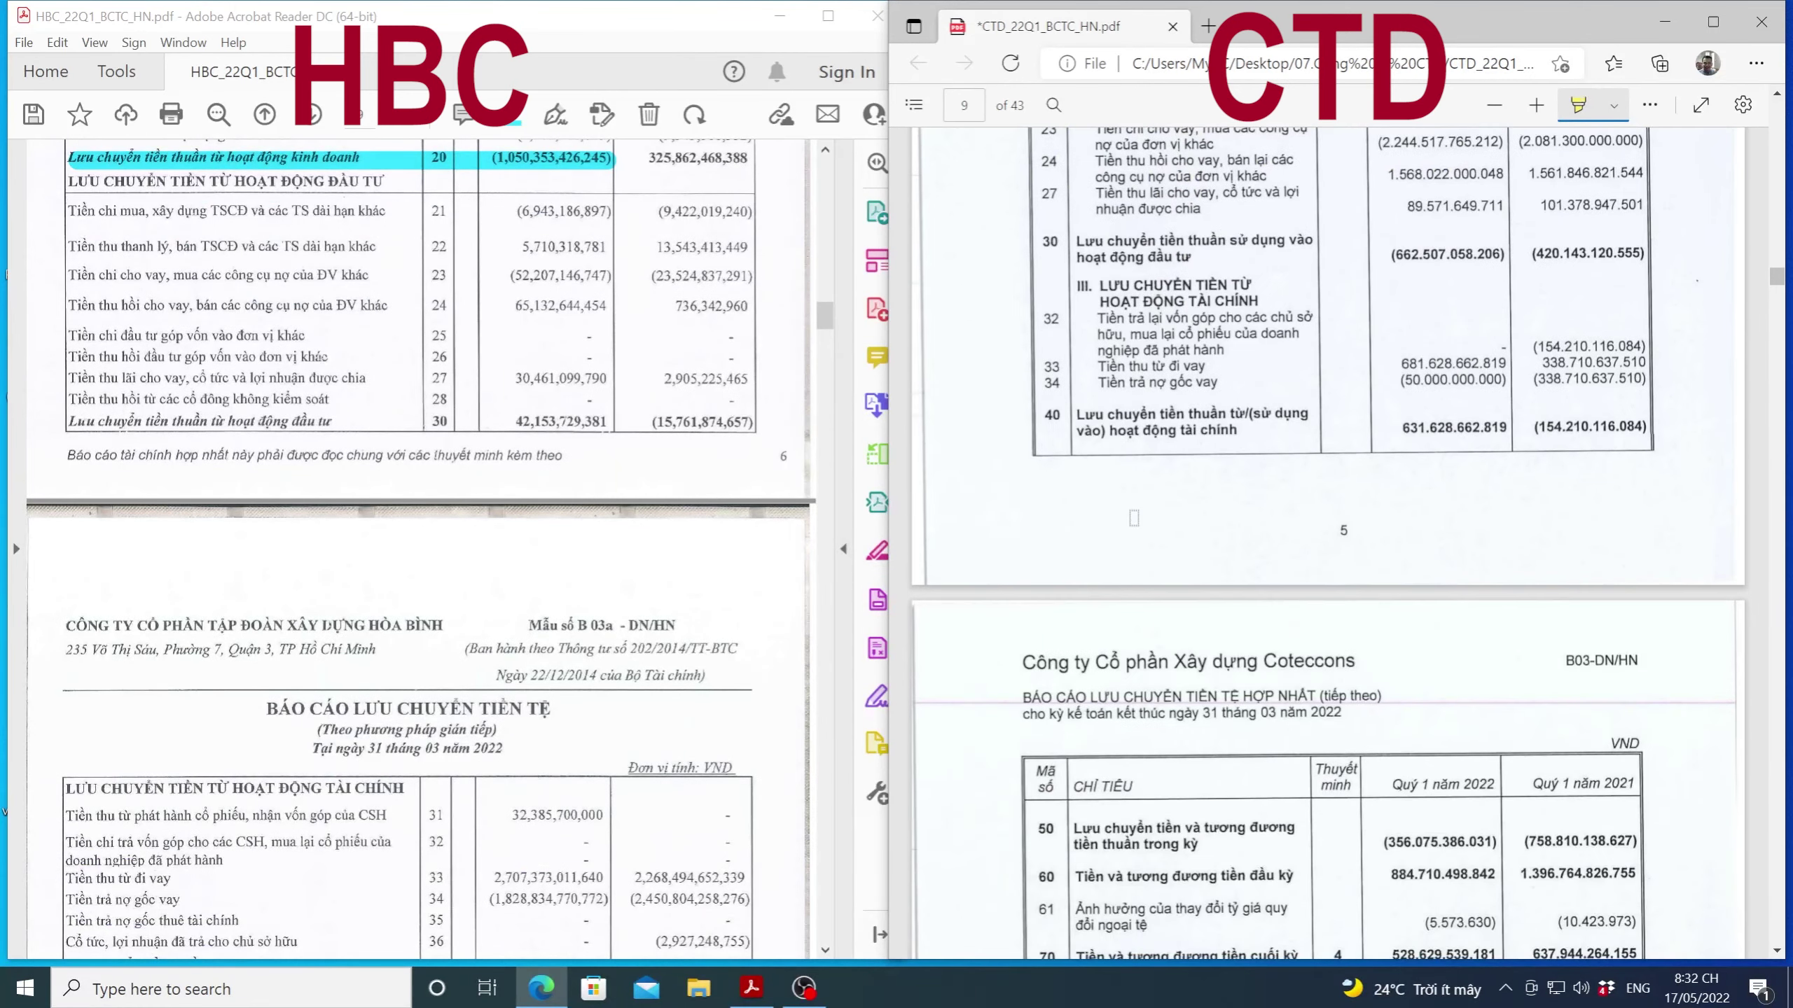
{"action": "scroll", "coordinate": [1134, 521], "scroll_direction": "up", "scroll_amount": 2}
{"action": "left_click_drag", "start_coordinate": [77, 183], "coordinate": [364, 183]}
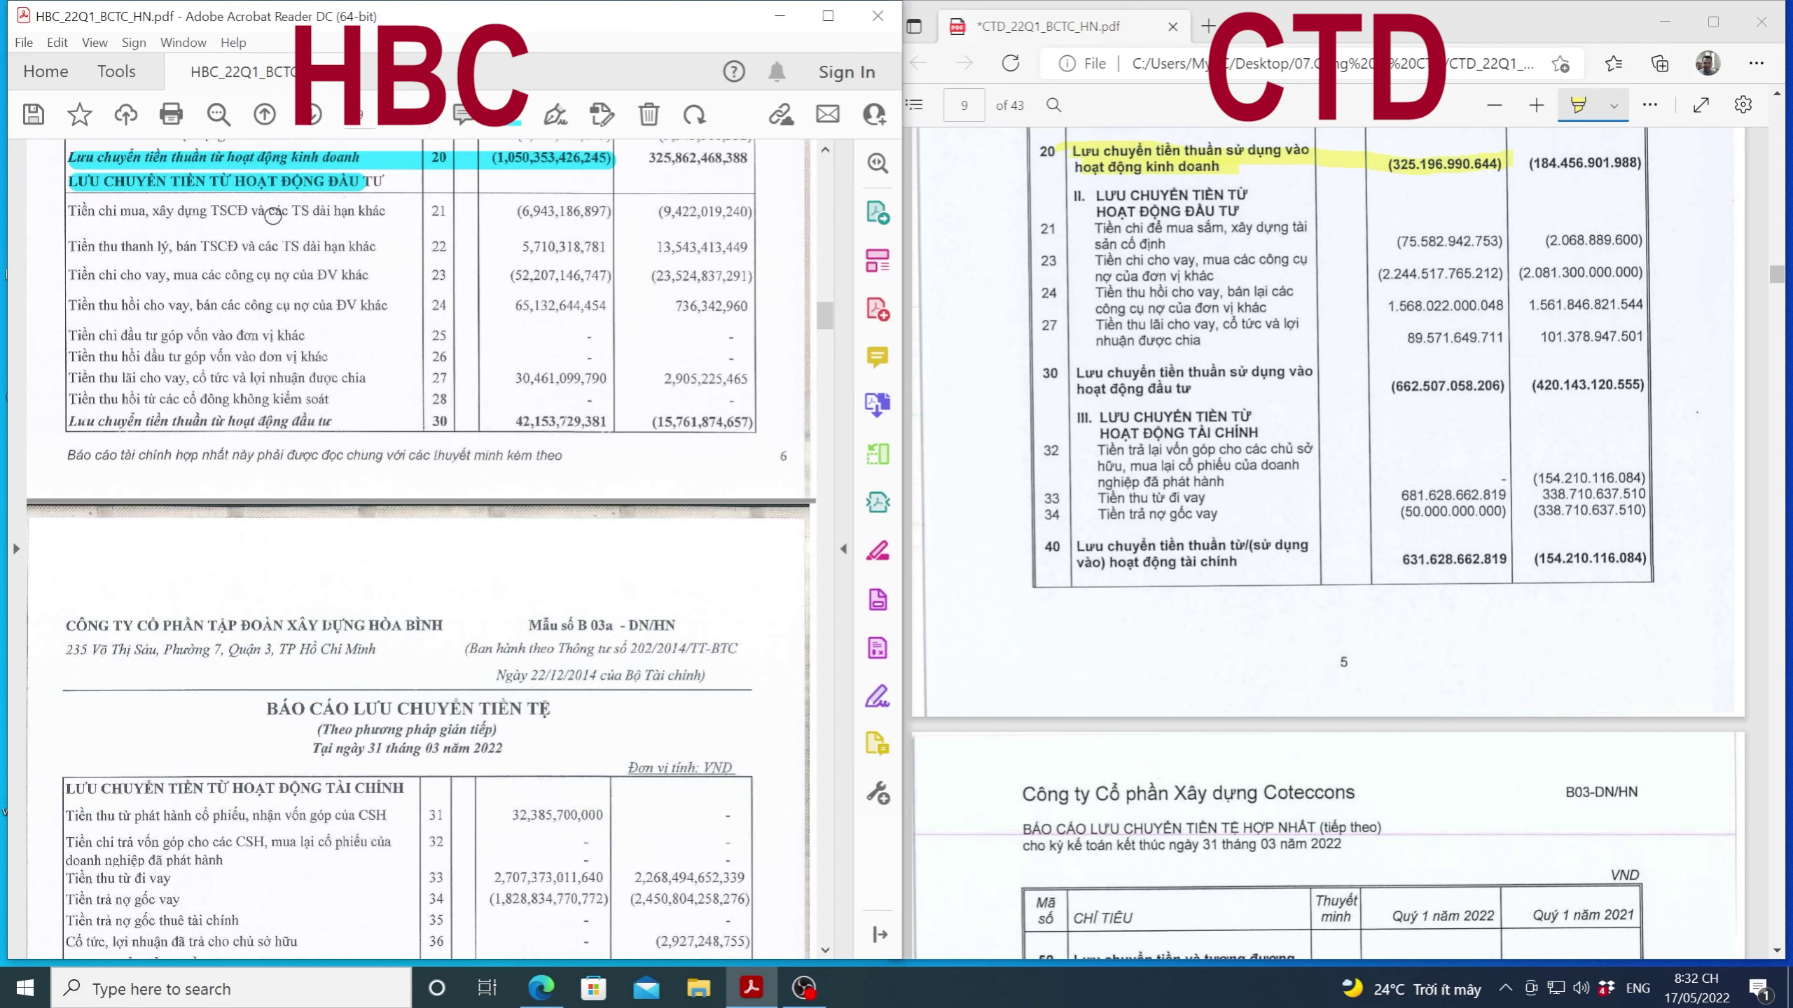
{"action": "left_click_drag", "start_coordinate": [69, 424], "coordinate": [597, 424]}
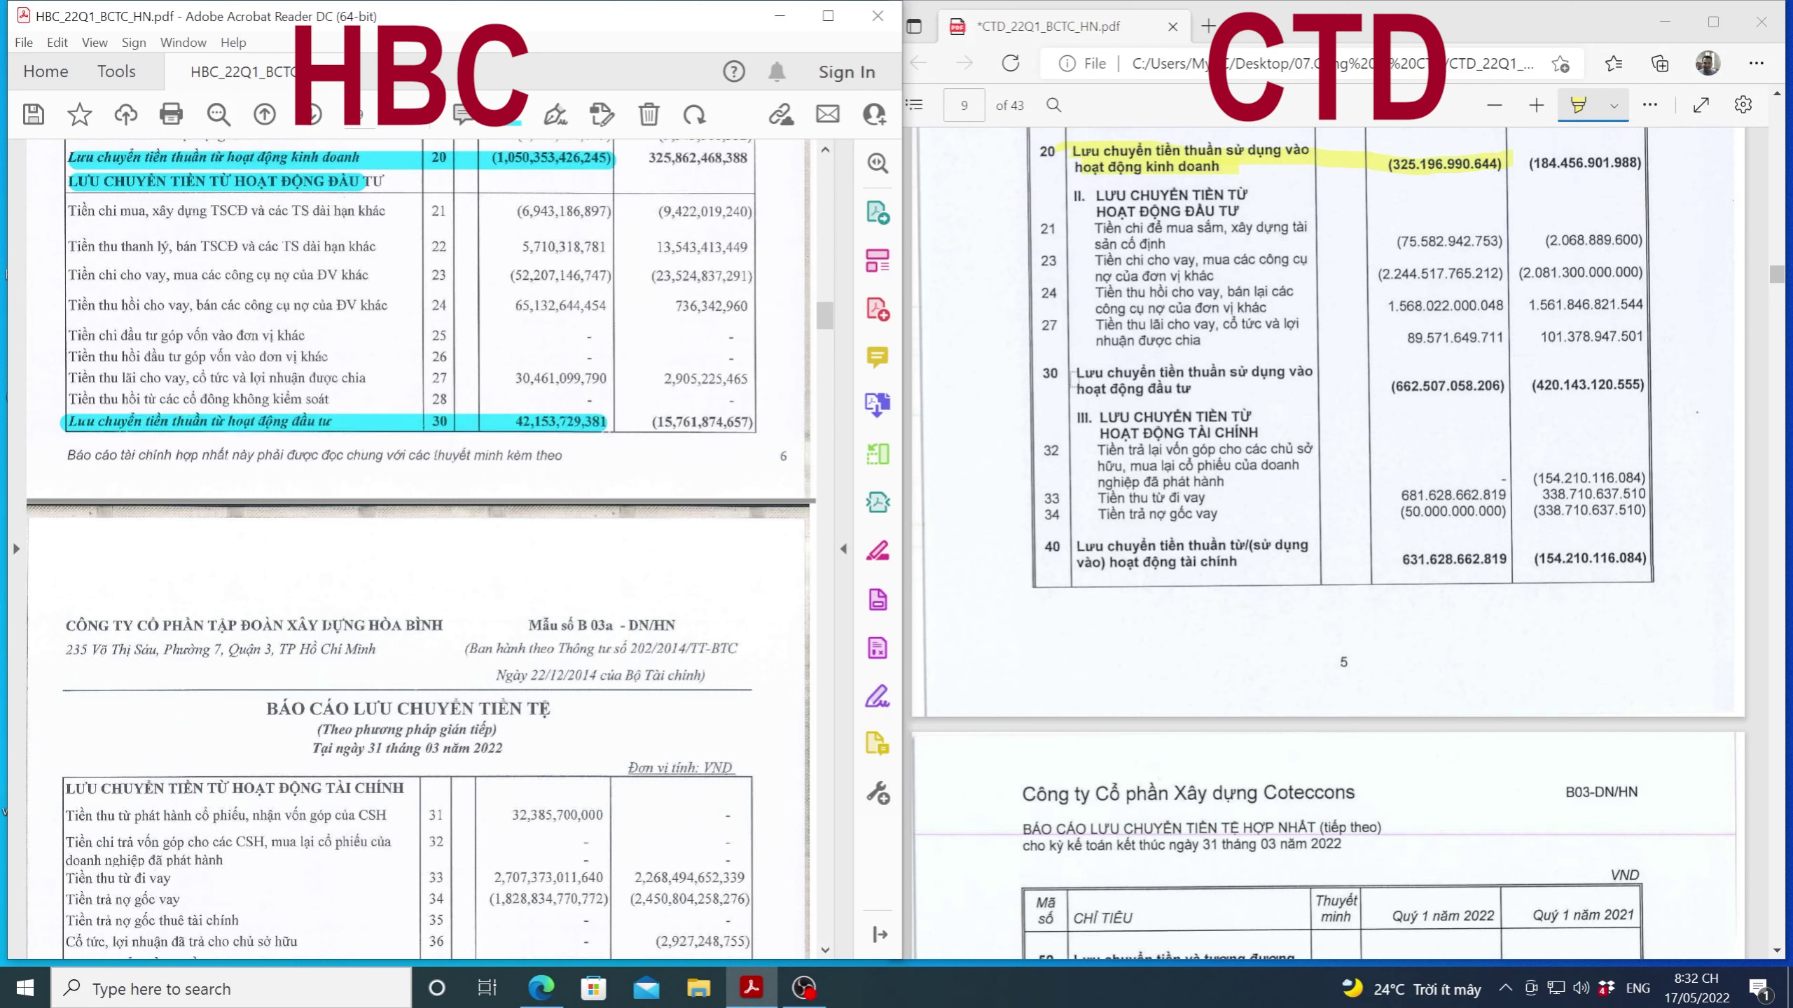
{"action": "left_click_drag", "start_coordinate": [1073, 374], "coordinate": [1112, 371]}
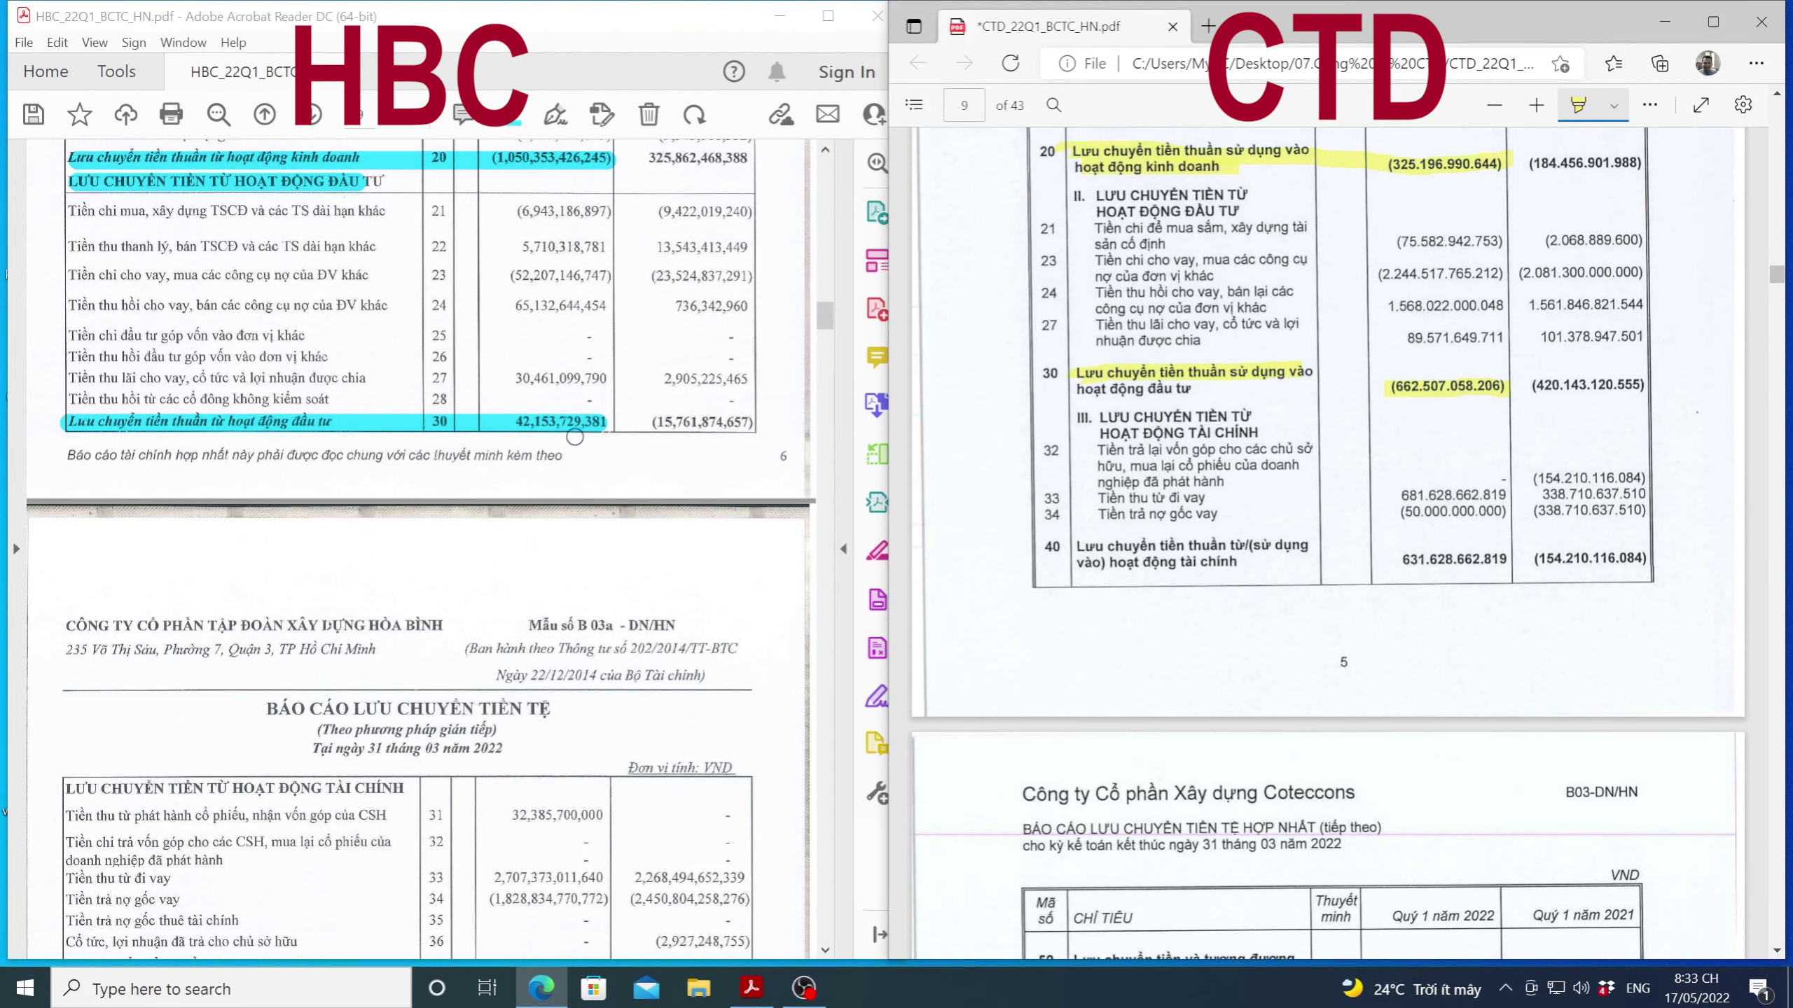
Step: Highlight the financing activities heading in the HBC and CTD cash flow statements
{"action": "scroll", "coordinate": [485, 541], "scroll_direction": "down", "scroll_amount": 5}
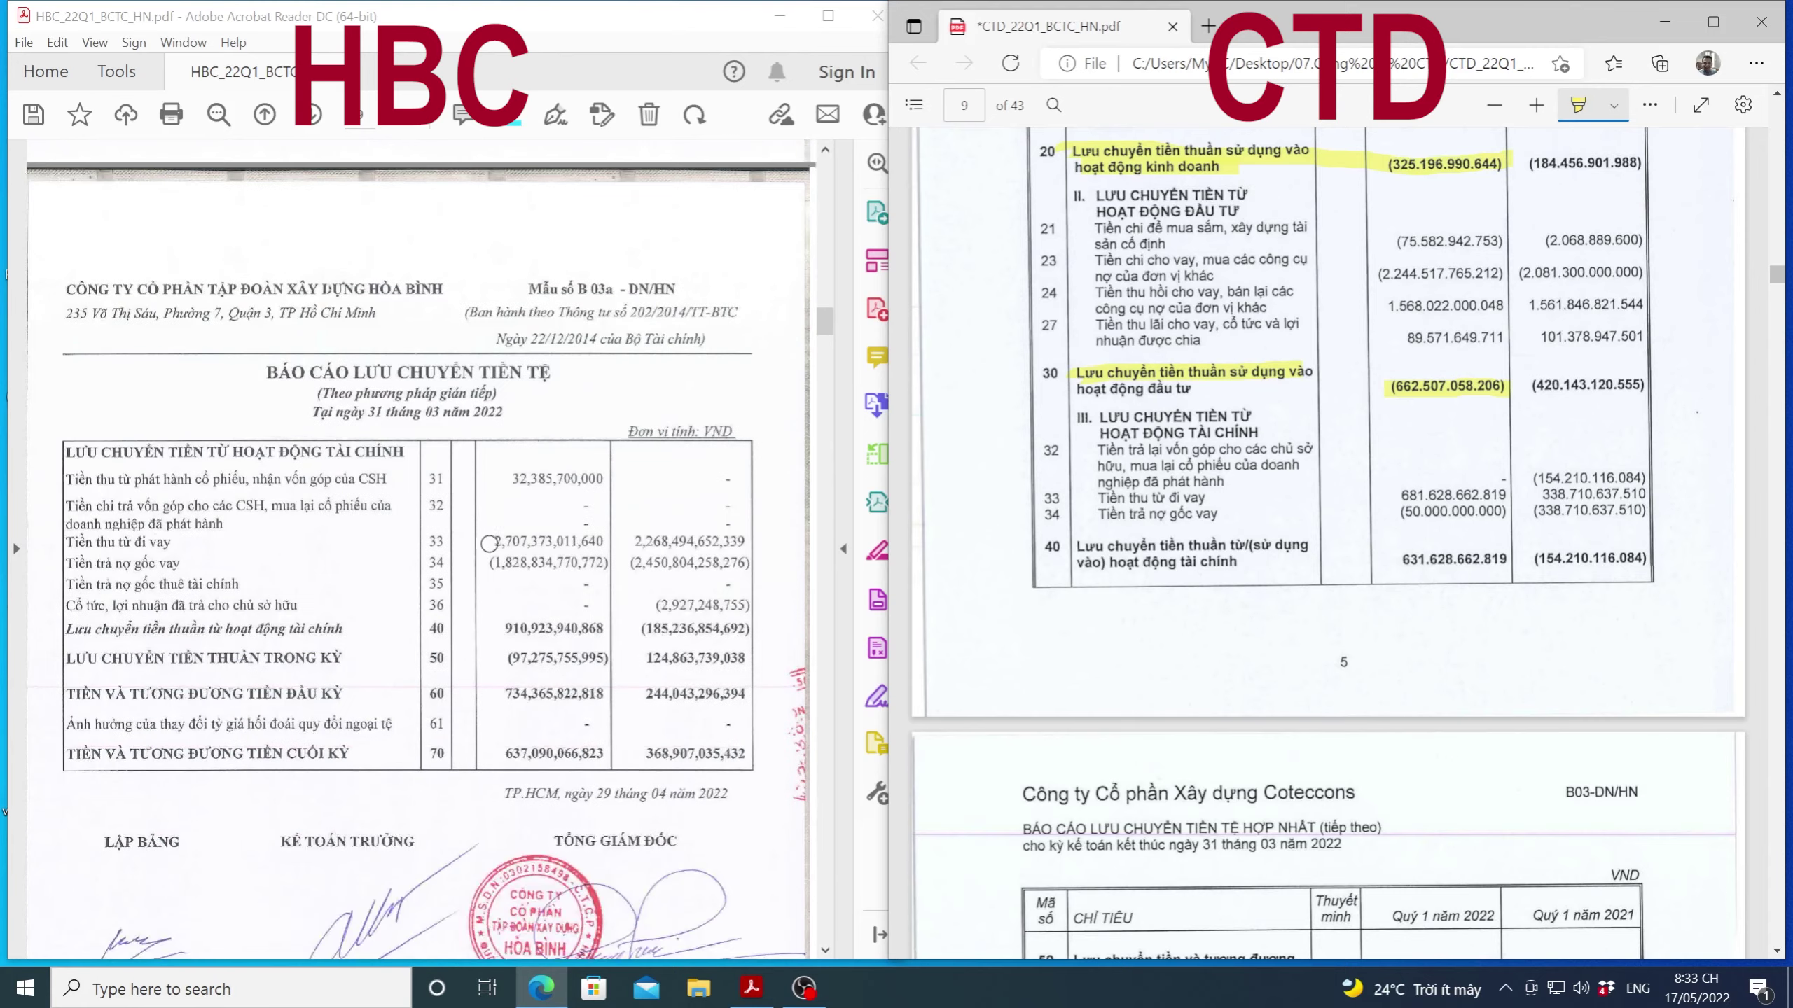
{"action": "scroll", "coordinate": [485, 541], "scroll_direction": "down", "scroll_amount": 2}
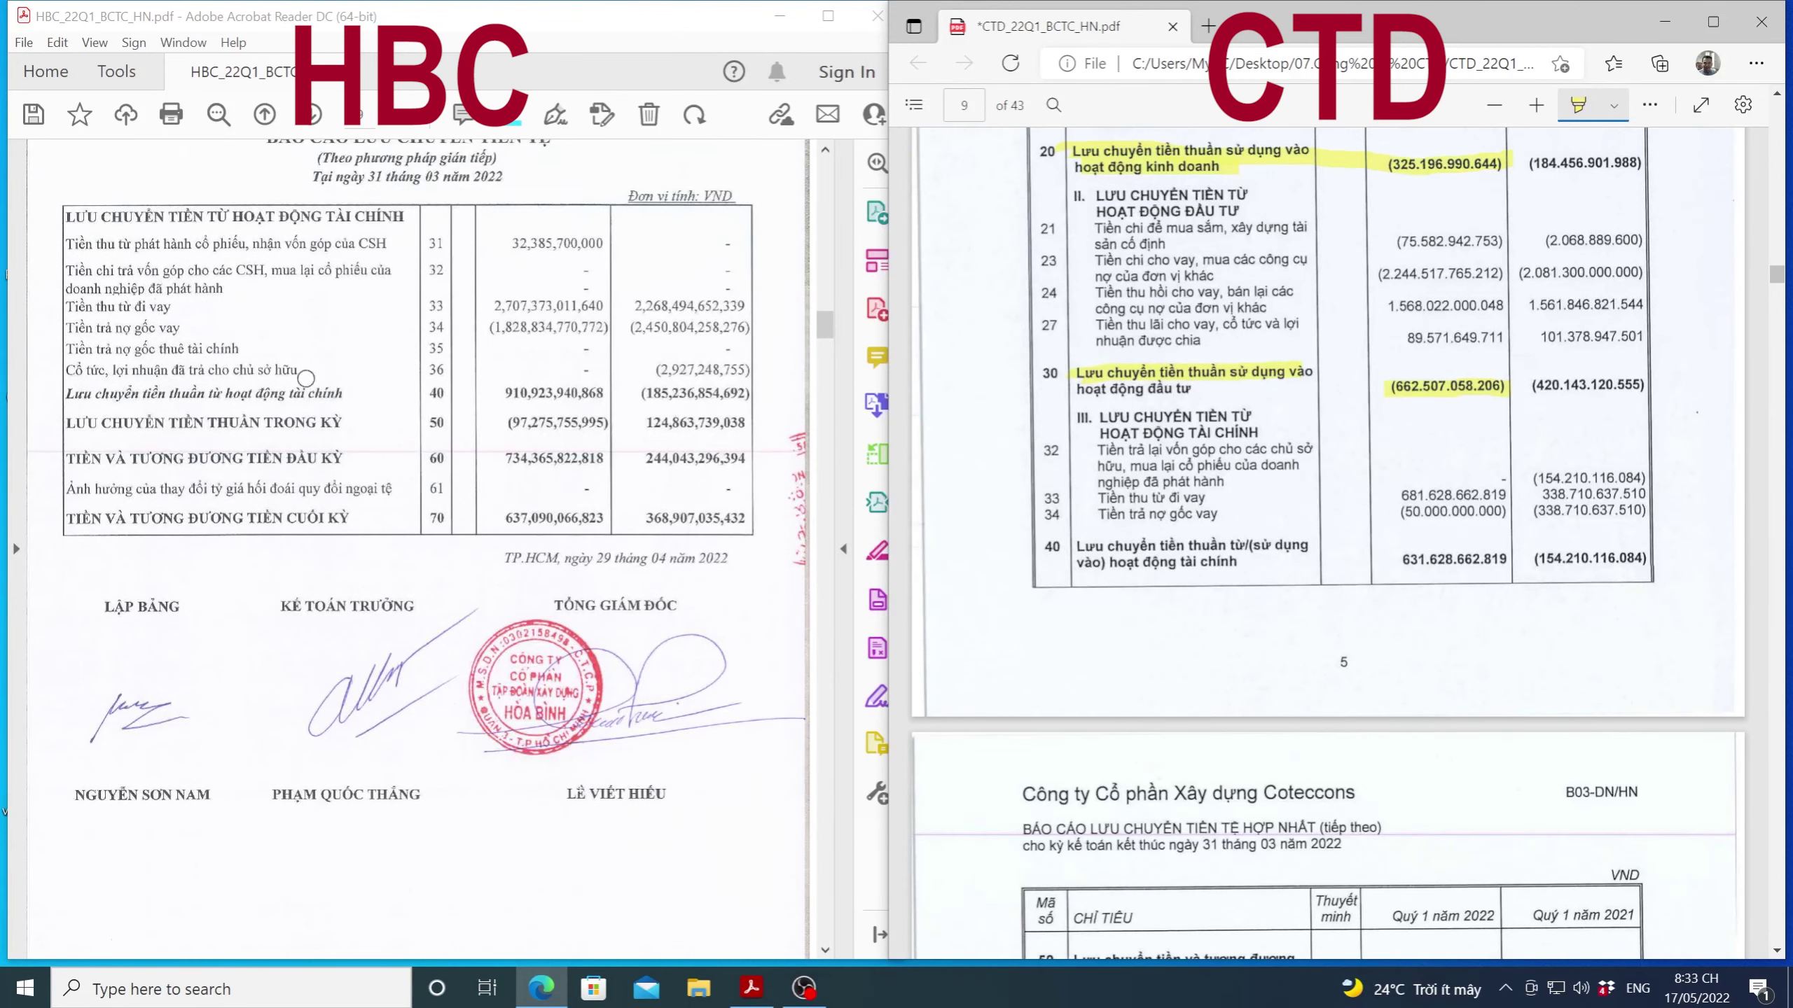
{"action": "left_click_drag", "start_coordinate": [71, 219], "coordinate": [392, 219]}
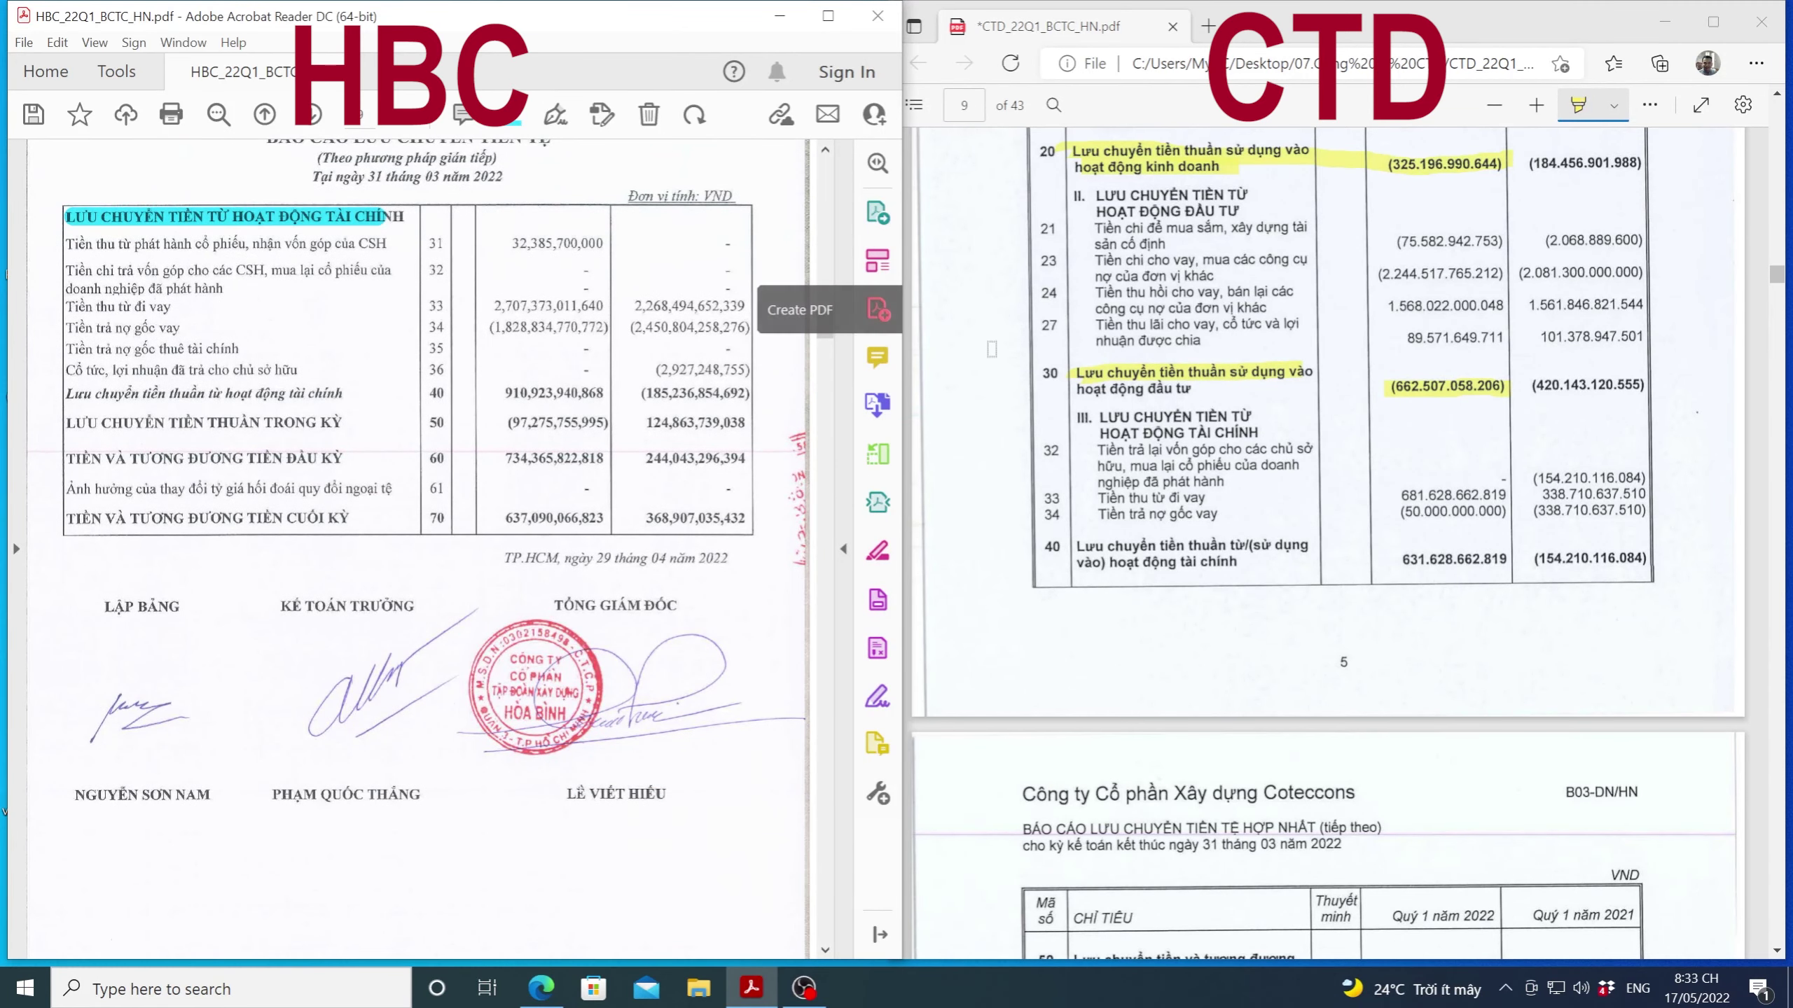
{"action": "scroll", "coordinate": [1015, 365], "scroll_direction": "down", "scroll_amount": 3}
{"action": "scroll", "coordinate": [1016, 365], "scroll_direction": "down", "scroll_amount": 2}
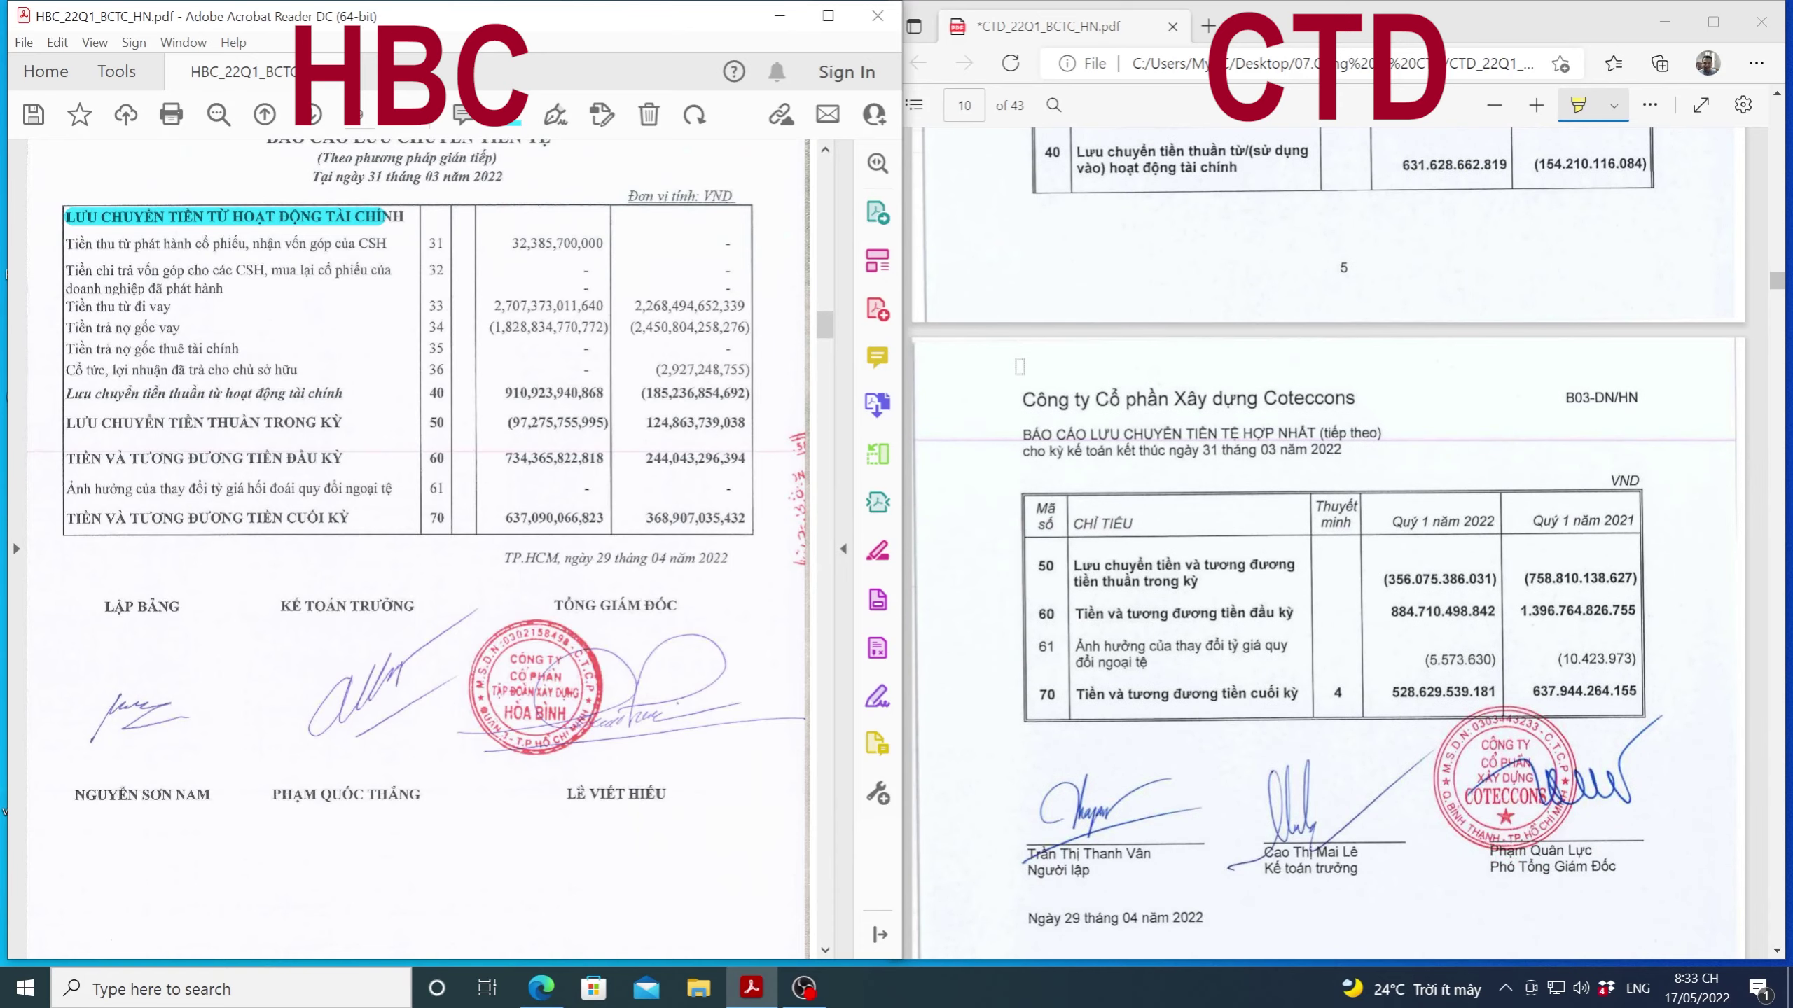
{"action": "scroll", "coordinate": [1019, 365], "scroll_direction": "up", "scroll_amount": 2}
{"action": "left_click_drag", "start_coordinate": [1093, 150], "coordinate": [1241, 156]}
{"action": "left_click_drag", "start_coordinate": [1098, 170], "coordinate": [1245, 171]}
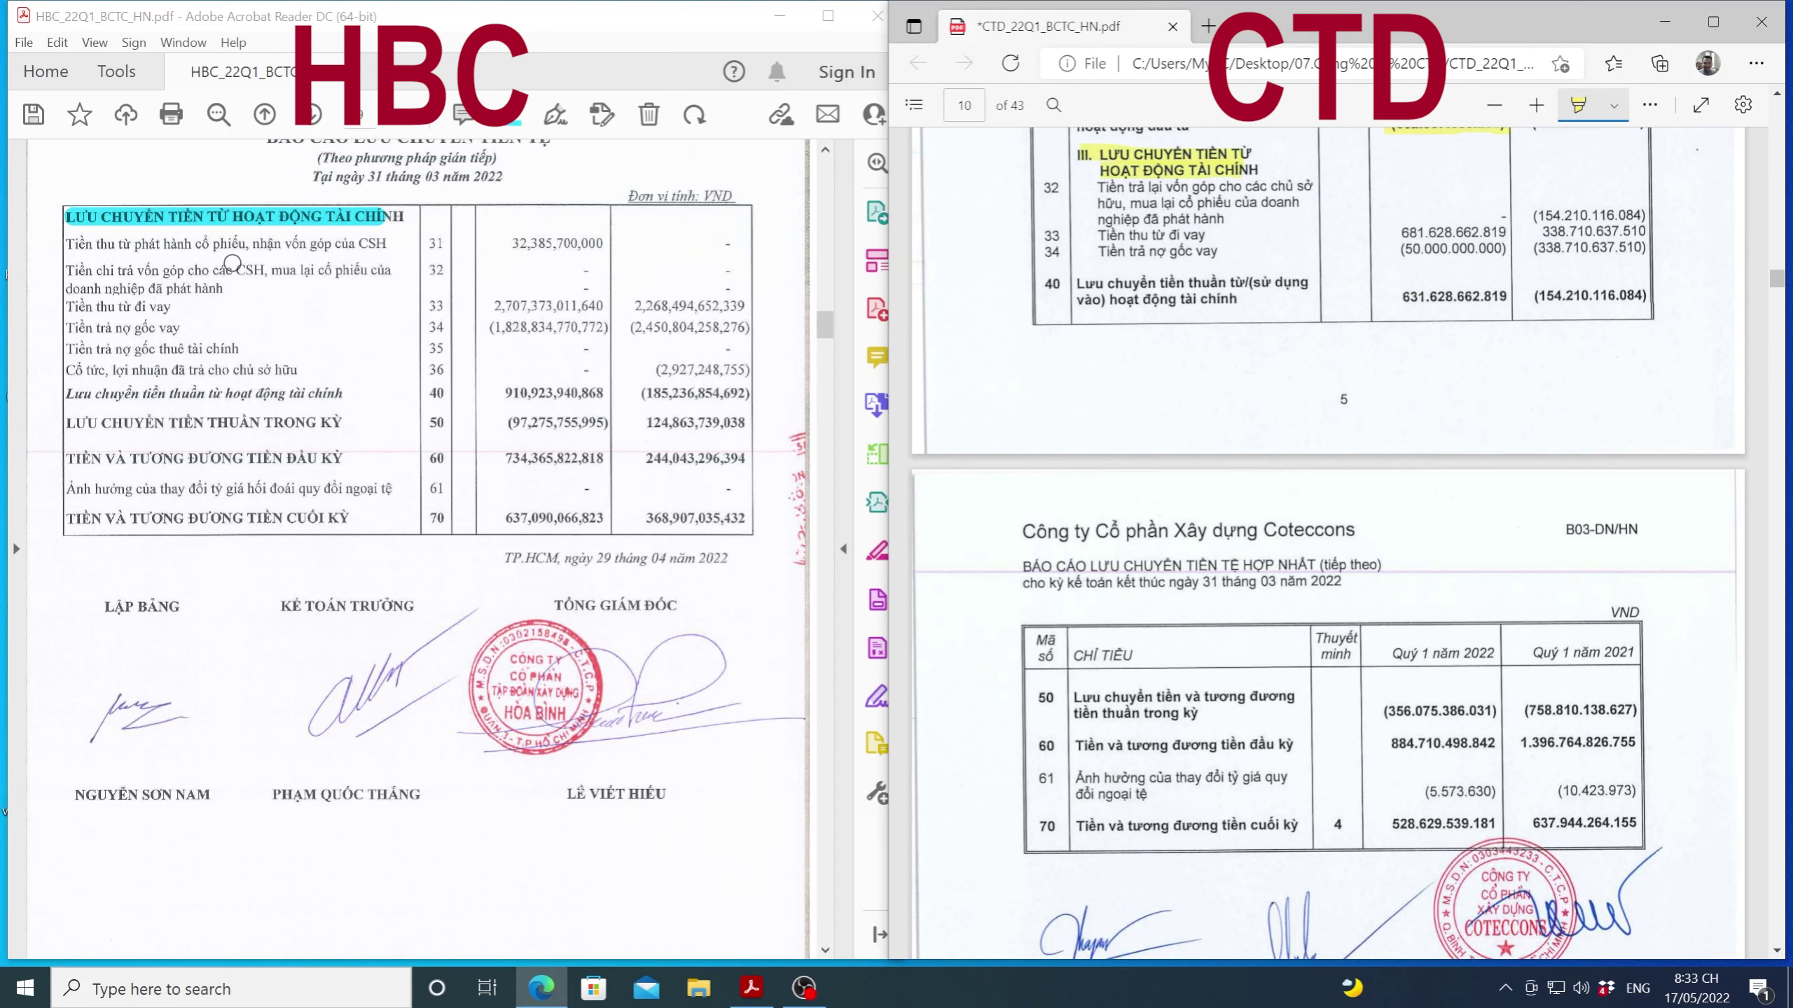
Step: Highlight HBC's share issue proceeds figure and its borrowing proceeds, principal repayment and net financing cash flow rows, plus CTD's borrowing proceeds row
{"action": "left_click", "coordinate": [501, 243]}
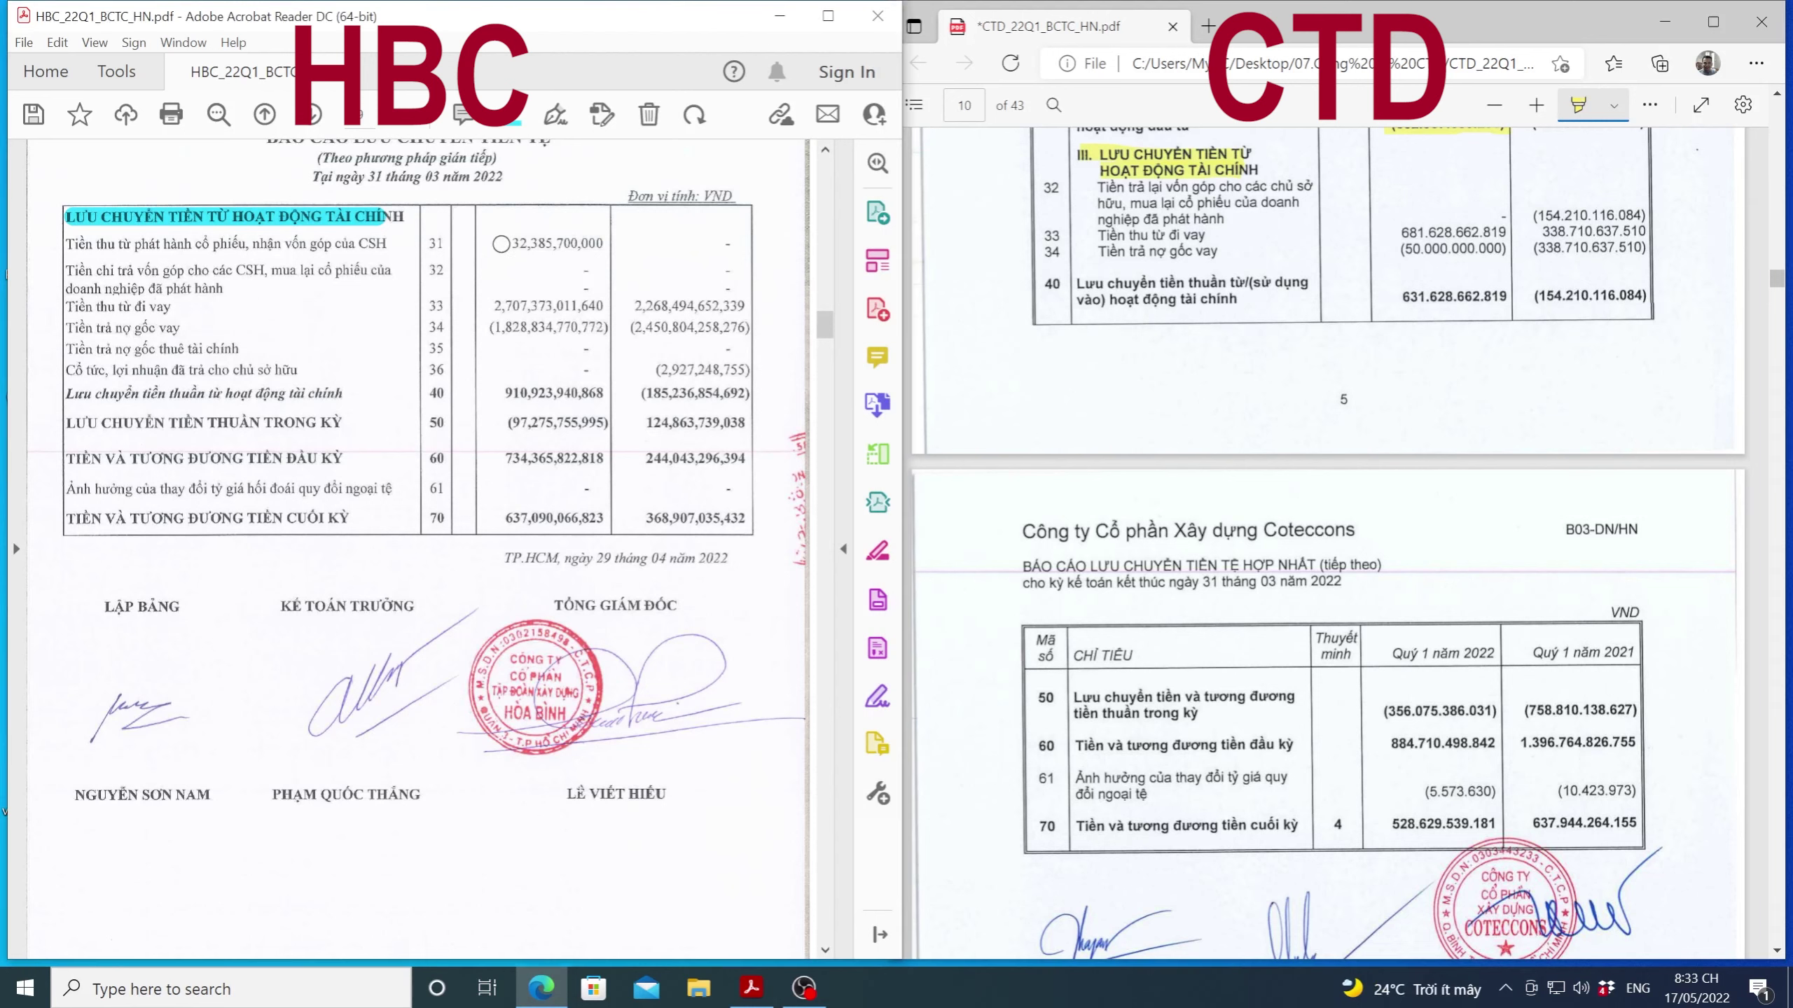
{"action": "left_click_drag", "start_coordinate": [501, 244], "coordinate": [598, 243]}
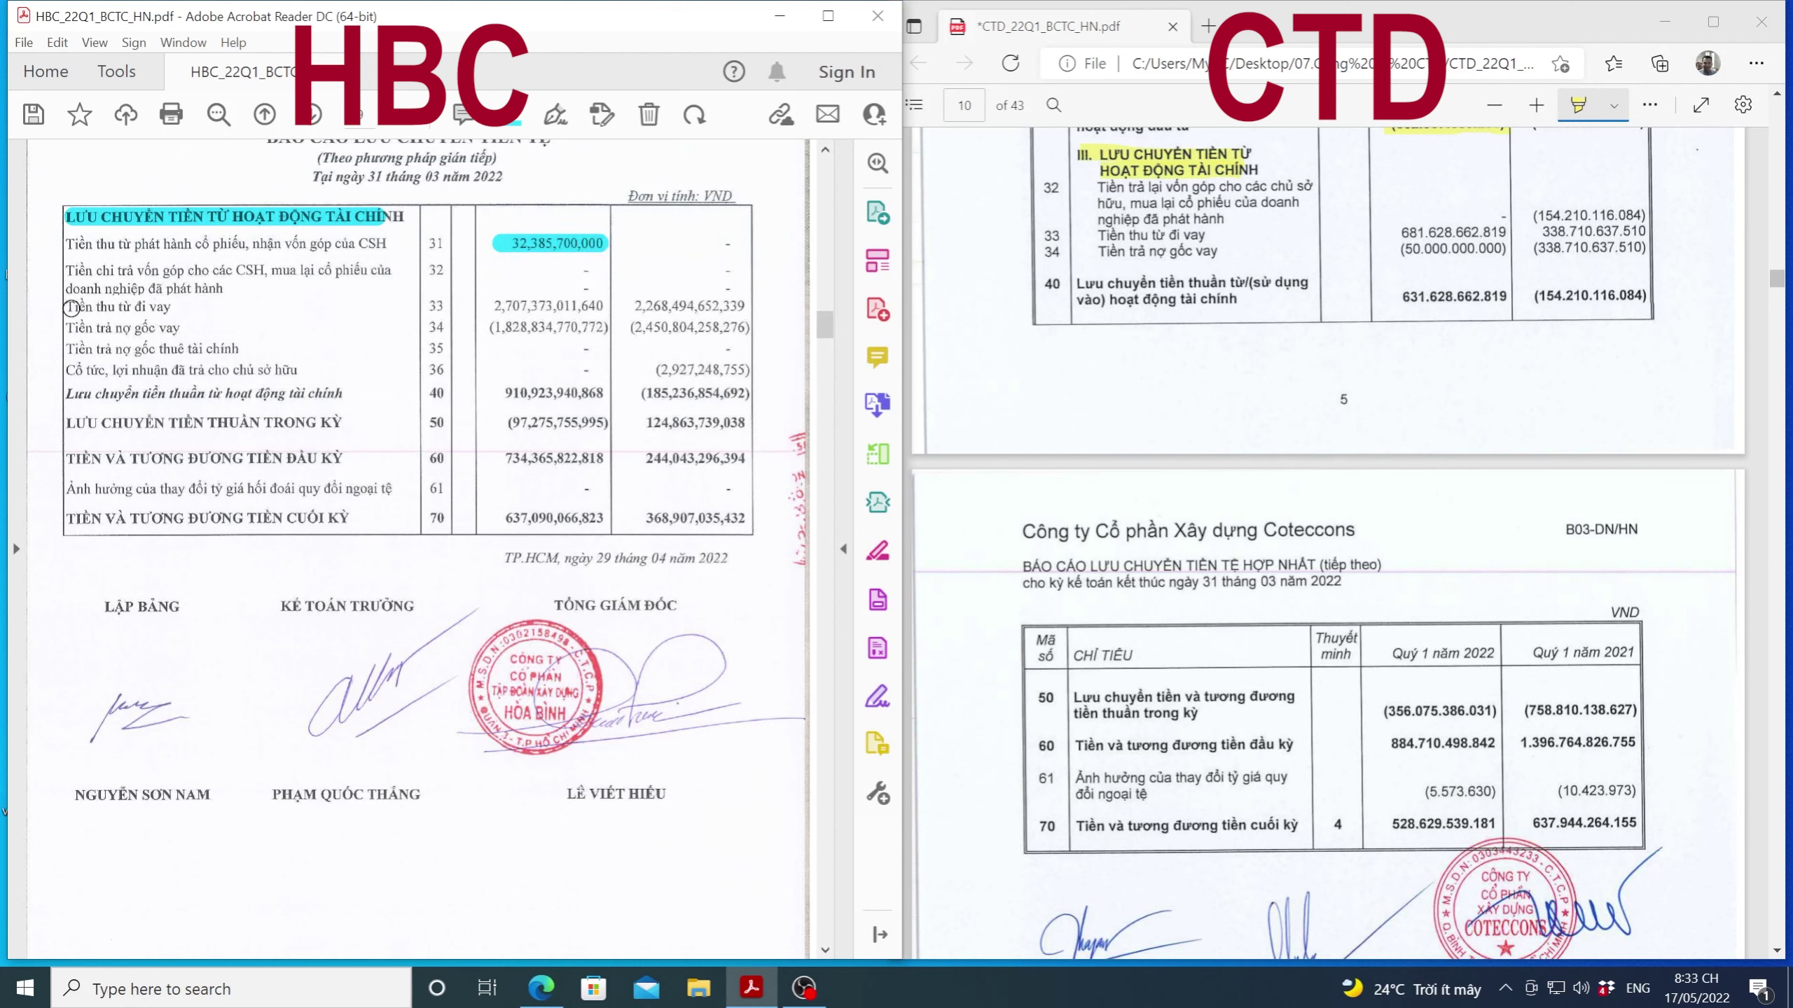
{"action": "left_click_drag", "start_coordinate": [70, 308], "coordinate": [593, 309]}
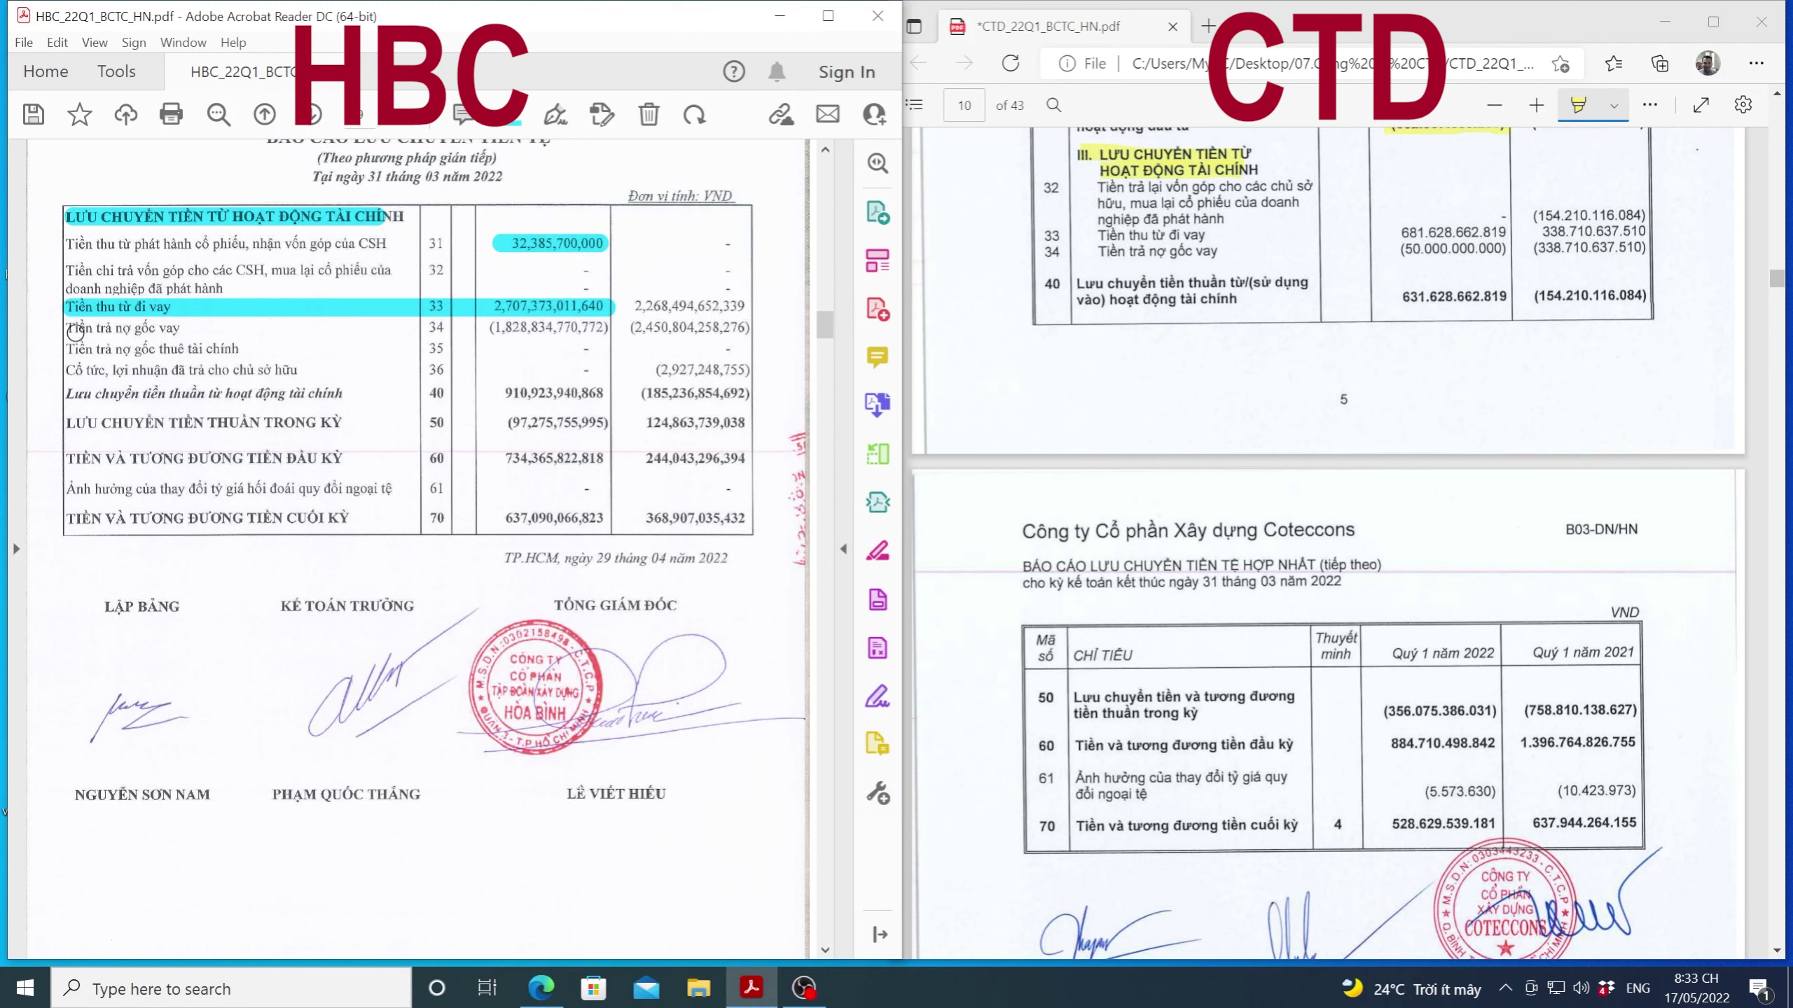
{"action": "left_click_drag", "start_coordinate": [75, 330], "coordinate": [589, 328]}
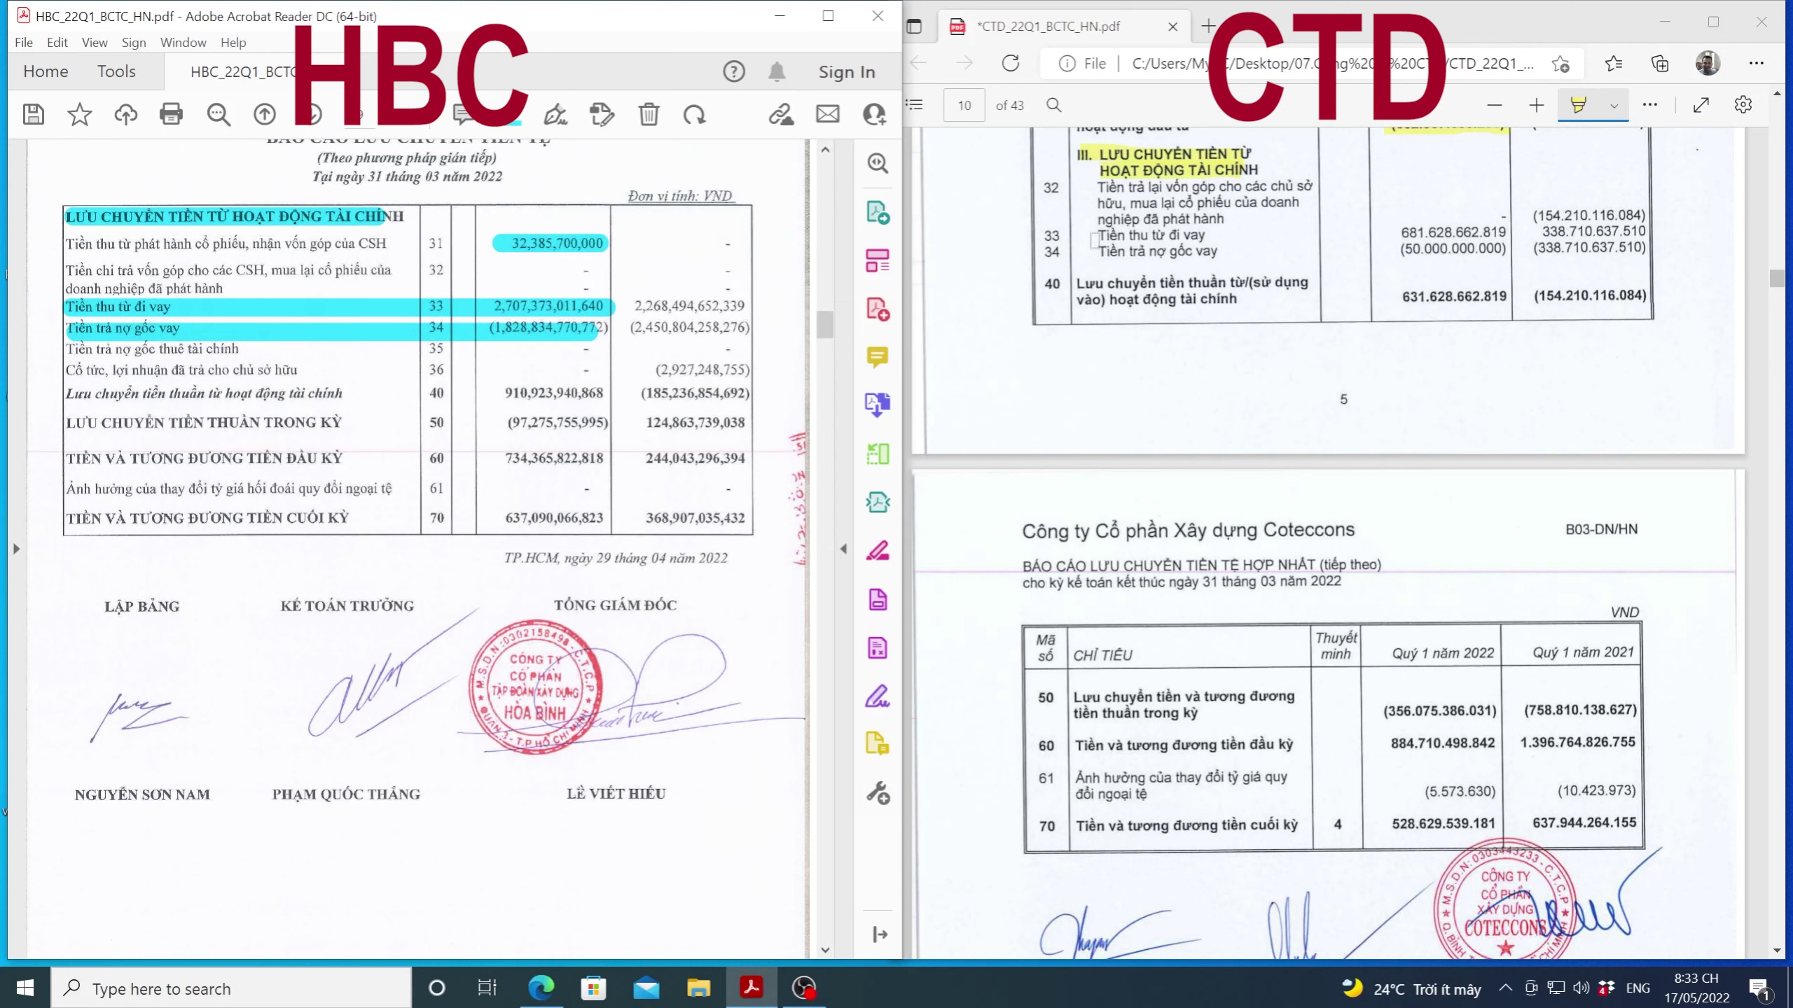
{"action": "left_click_drag", "start_coordinate": [1093, 241], "coordinate": [1424, 228]}
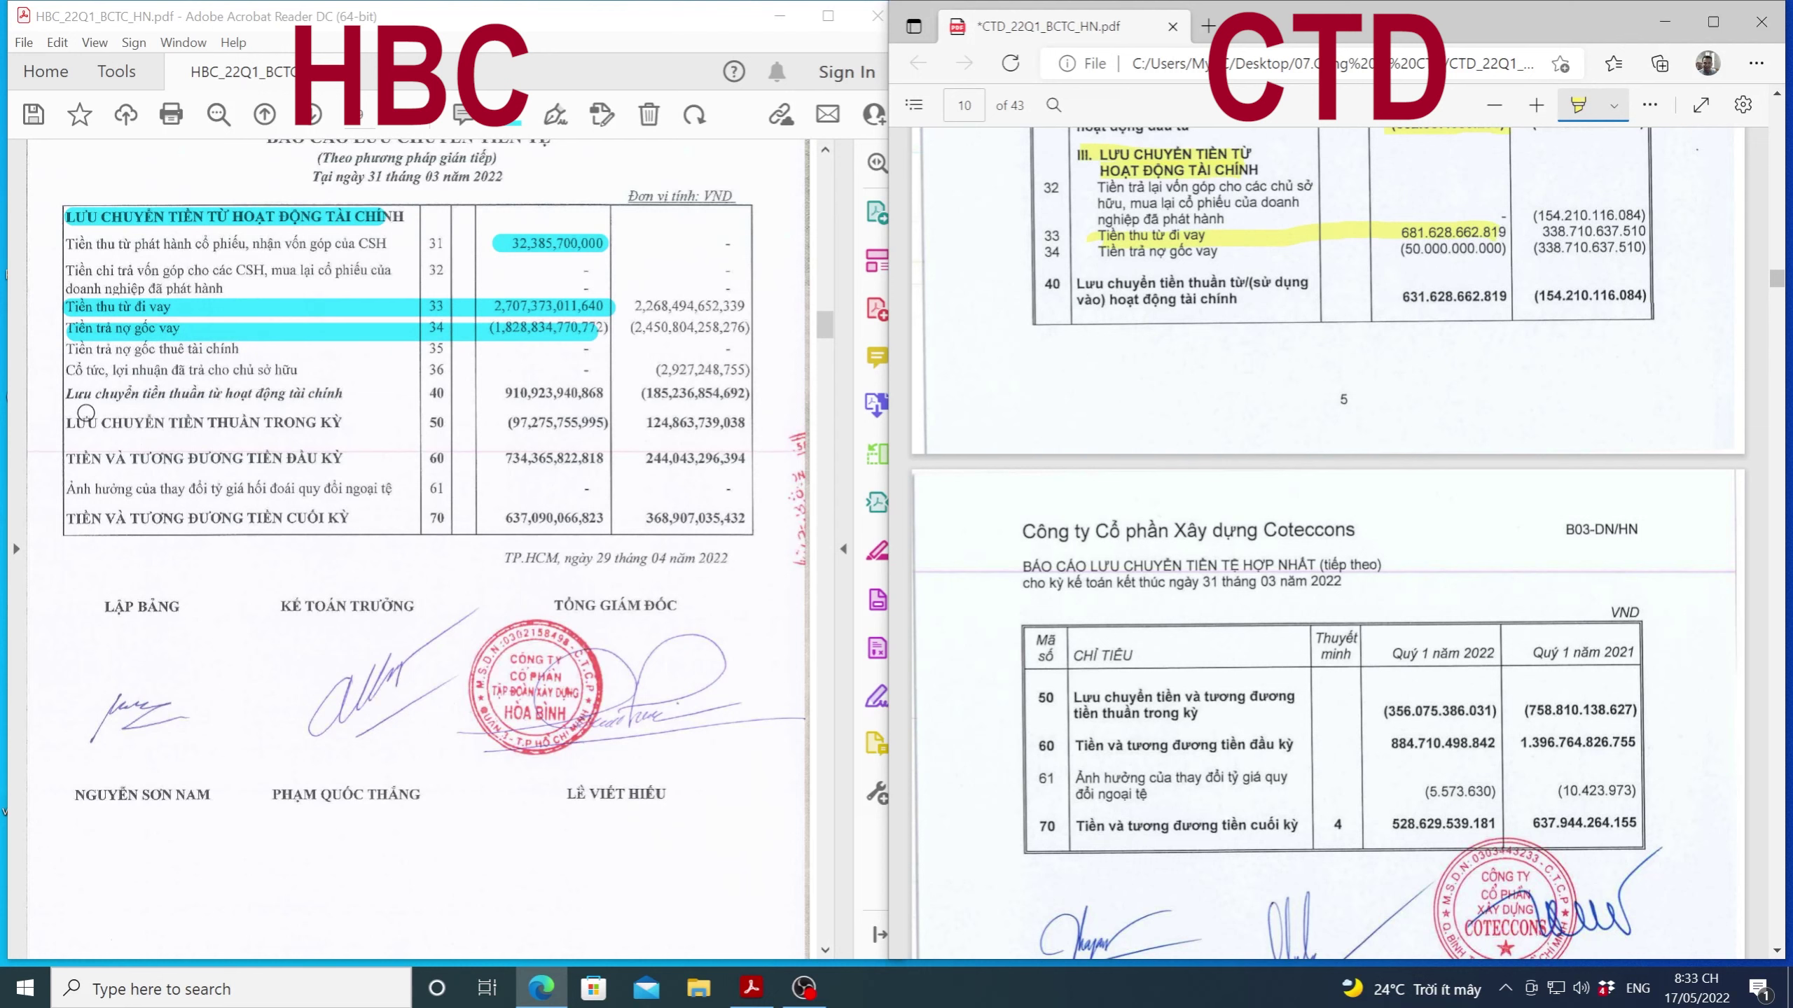
{"action": "left_click_drag", "start_coordinate": [63, 396], "coordinate": [602, 395]}
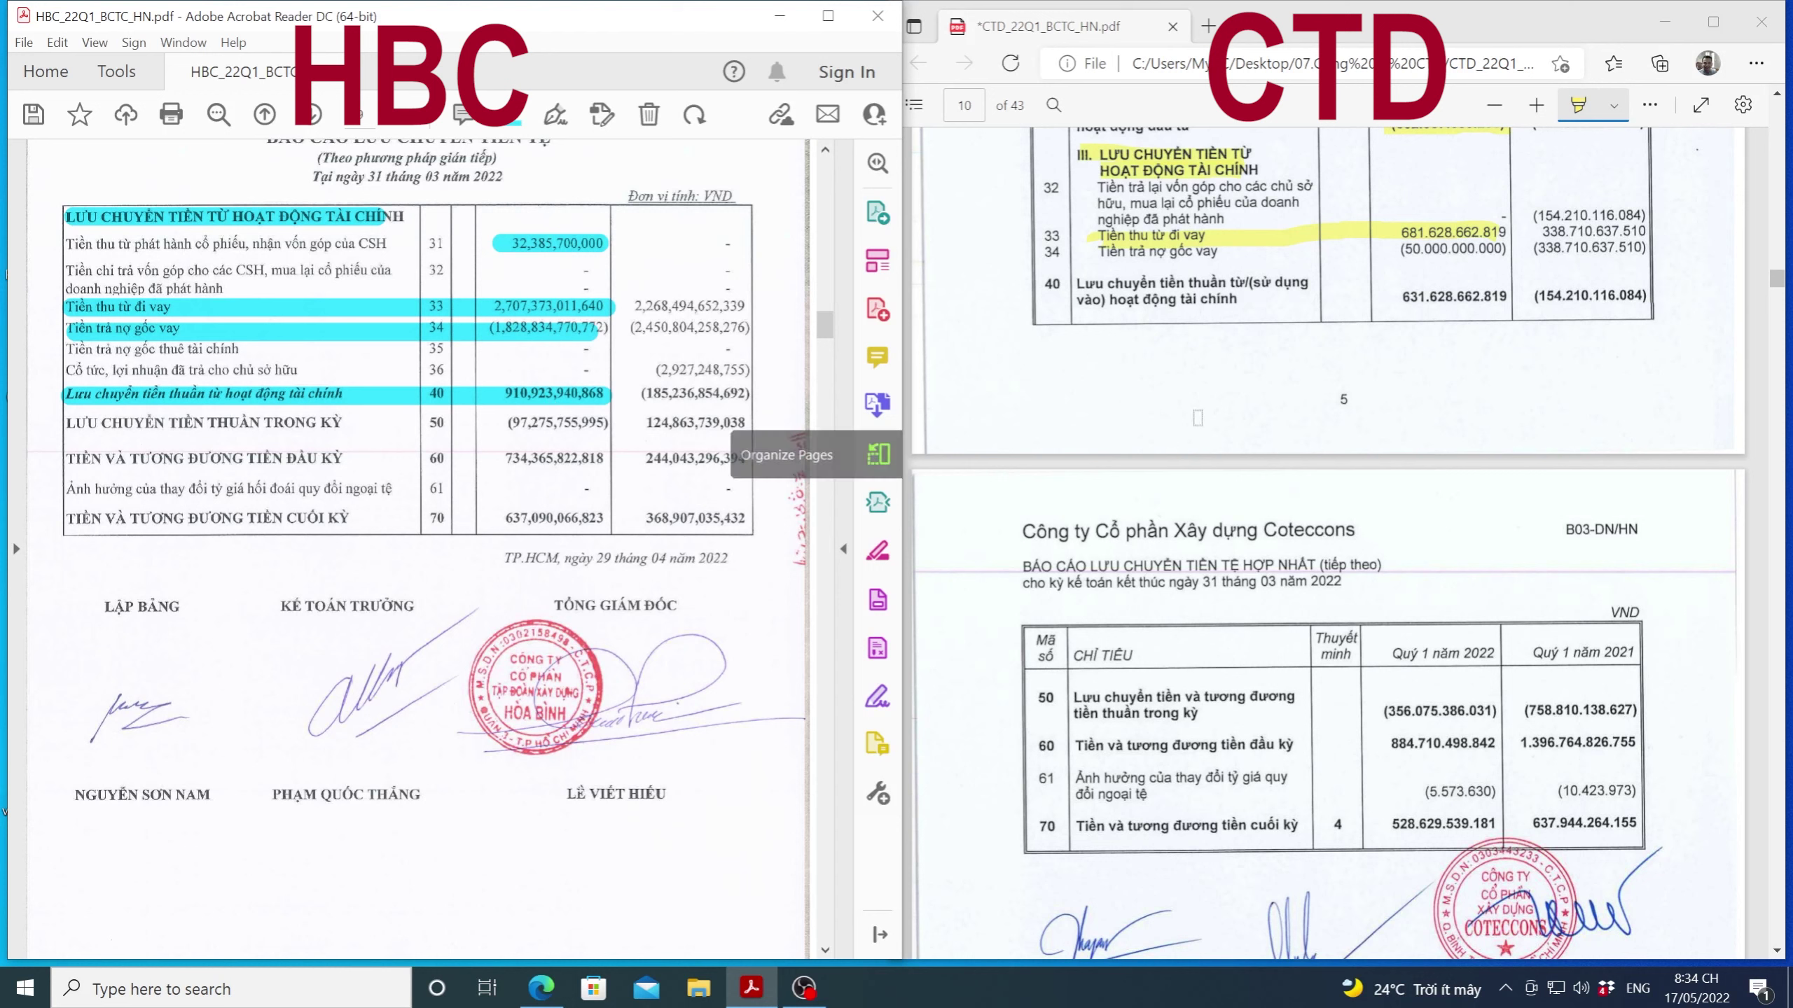
Step: Highlight CTD's net financing cash flow label and current-period figure, and the net cash flow for the period in both cash flow statements
{"action": "left_click_drag", "start_coordinate": [1080, 297], "coordinate": [1397, 302]}
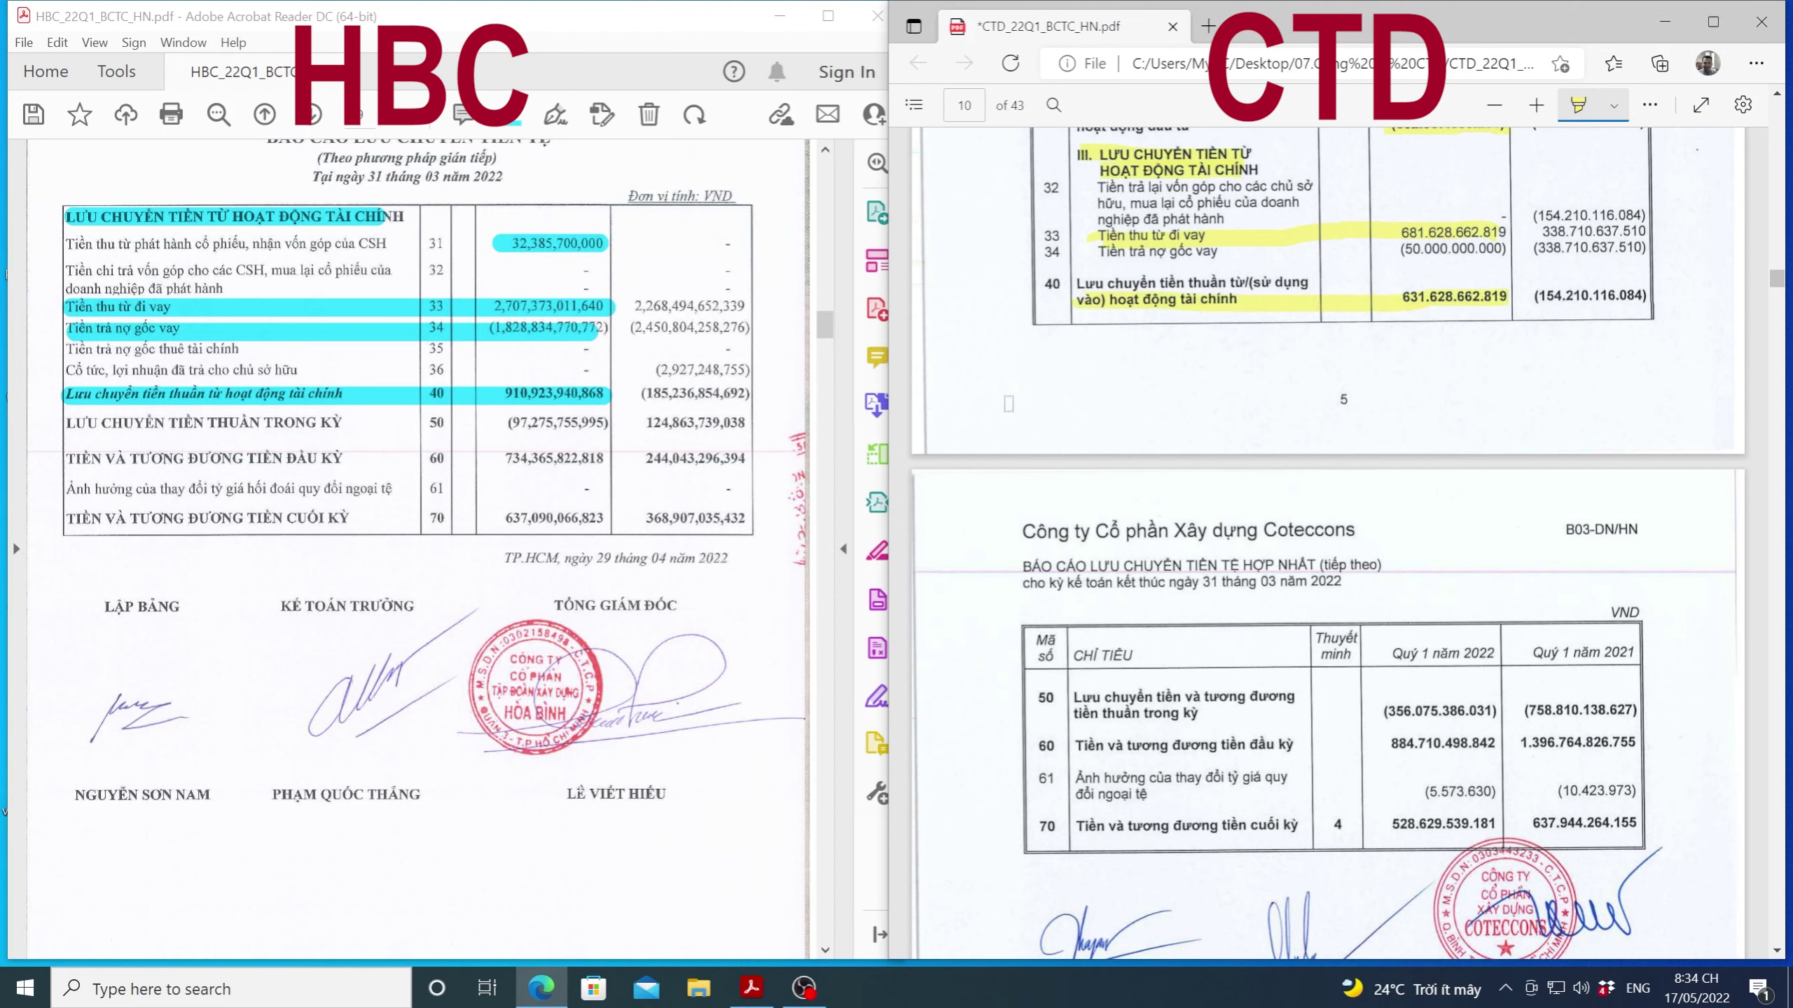
{"action": "left_click_drag", "start_coordinate": [74, 428], "coordinate": [596, 421]}
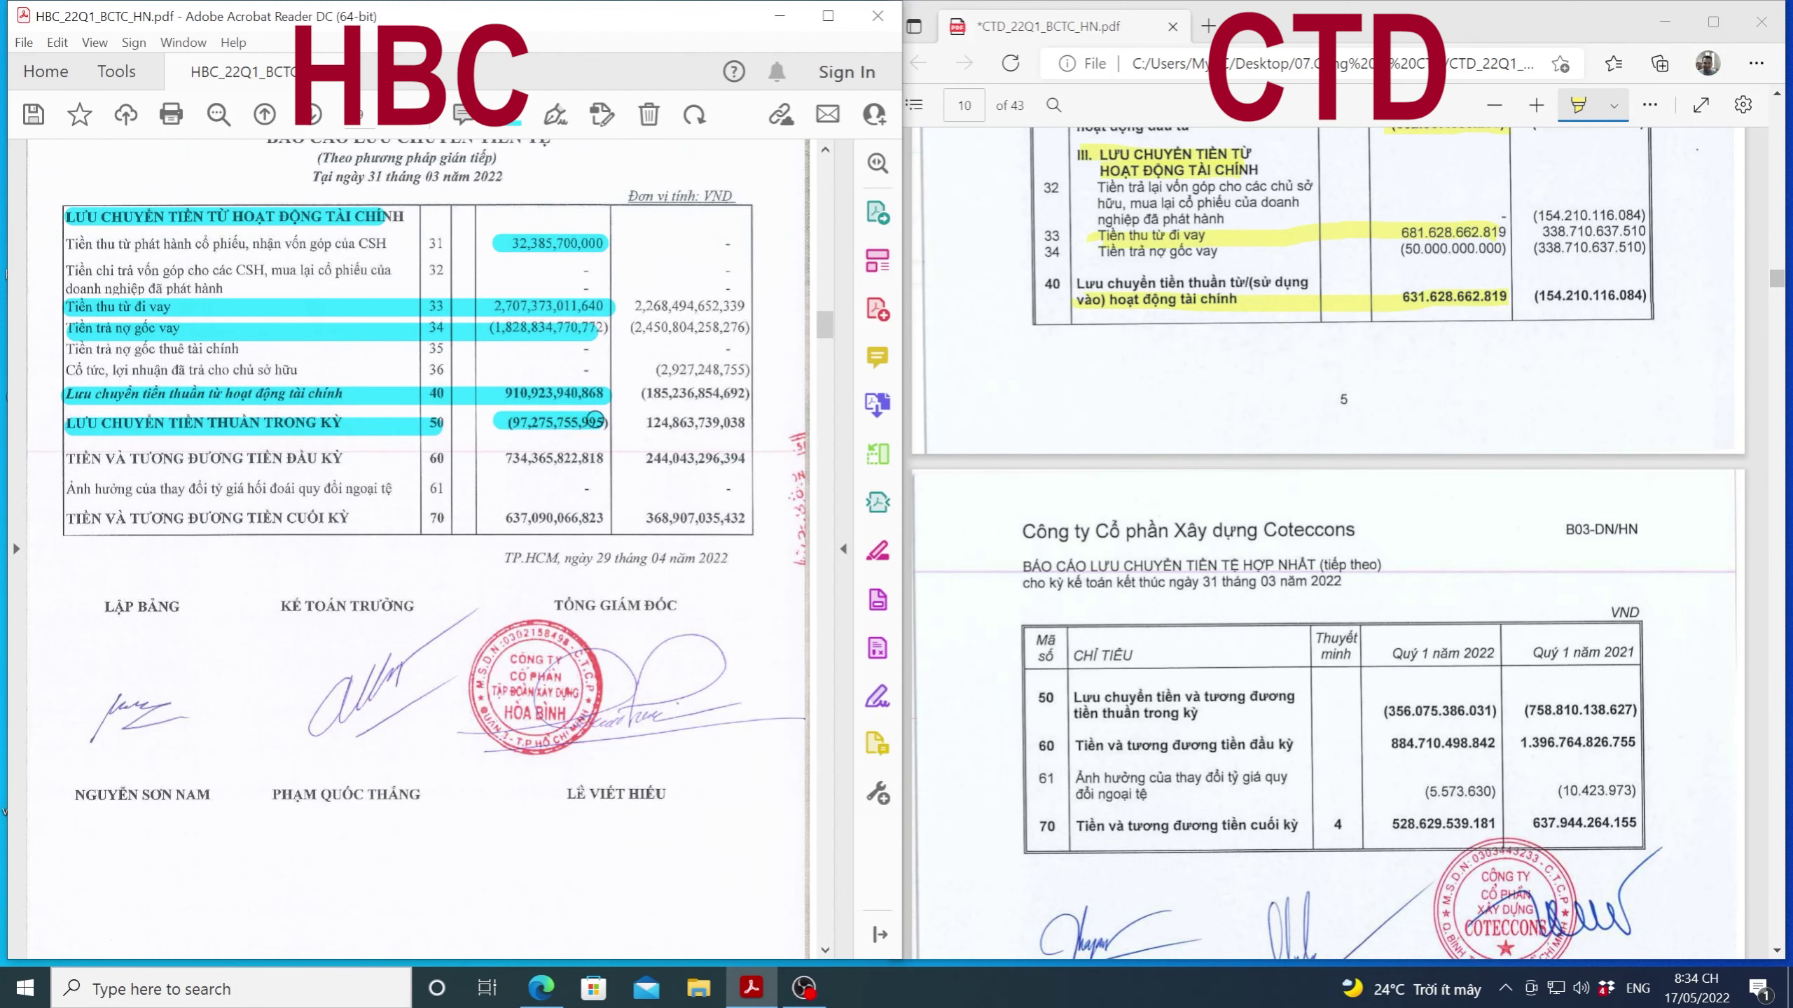
{"action": "scroll", "coordinate": [1324, 699], "scroll_direction": "down", "scroll_amount": 2}
{"action": "scroll", "coordinate": [1326, 698], "scroll_direction": "down", "scroll_amount": 2}
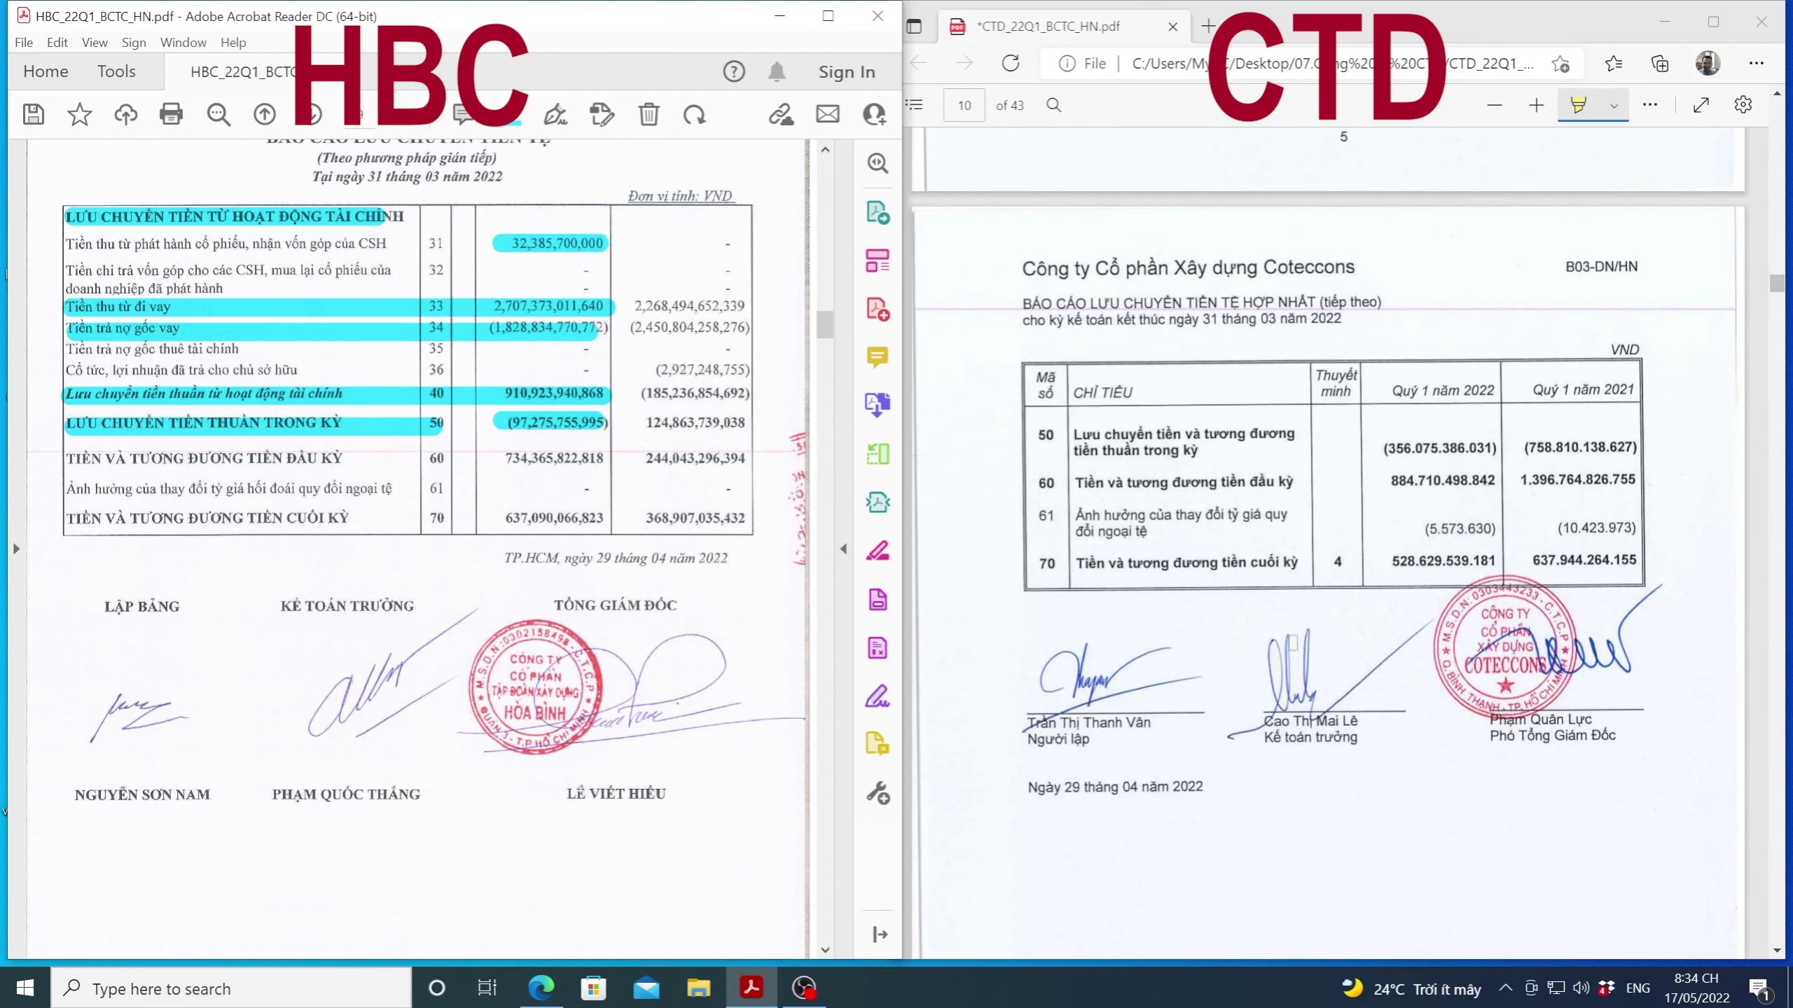
{"action": "mouse_move", "coordinate": [1084, 455]}
{"action": "left_mouse_down"}
{"action": "mouse_move", "coordinate": [1500, 451]}
{"action": "mouse_move", "coordinate": [1384, 448]}
{"action": "left_mouse_up"}
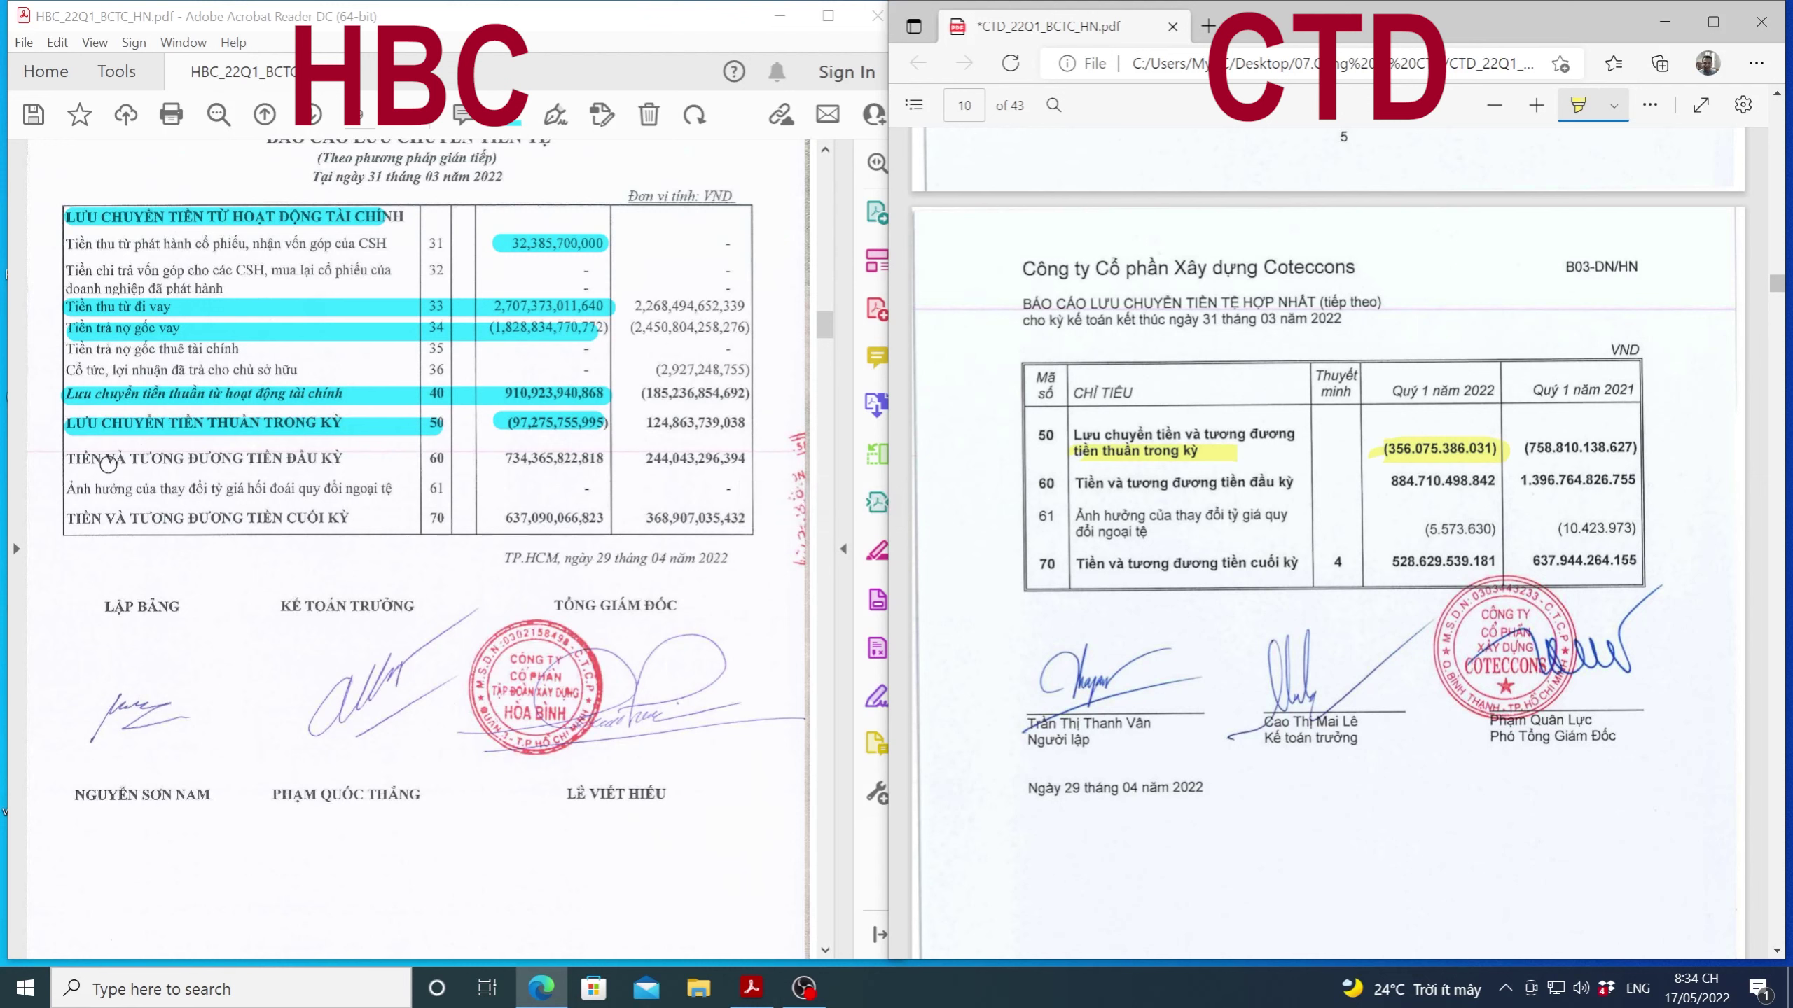
Step: Highlight HBC's opening and closing cash and cash equivalents rows through the current-period figures, plus CTD's closing cash row
{"action": "left_click_drag", "start_coordinate": [74, 458], "coordinate": [599, 458]}
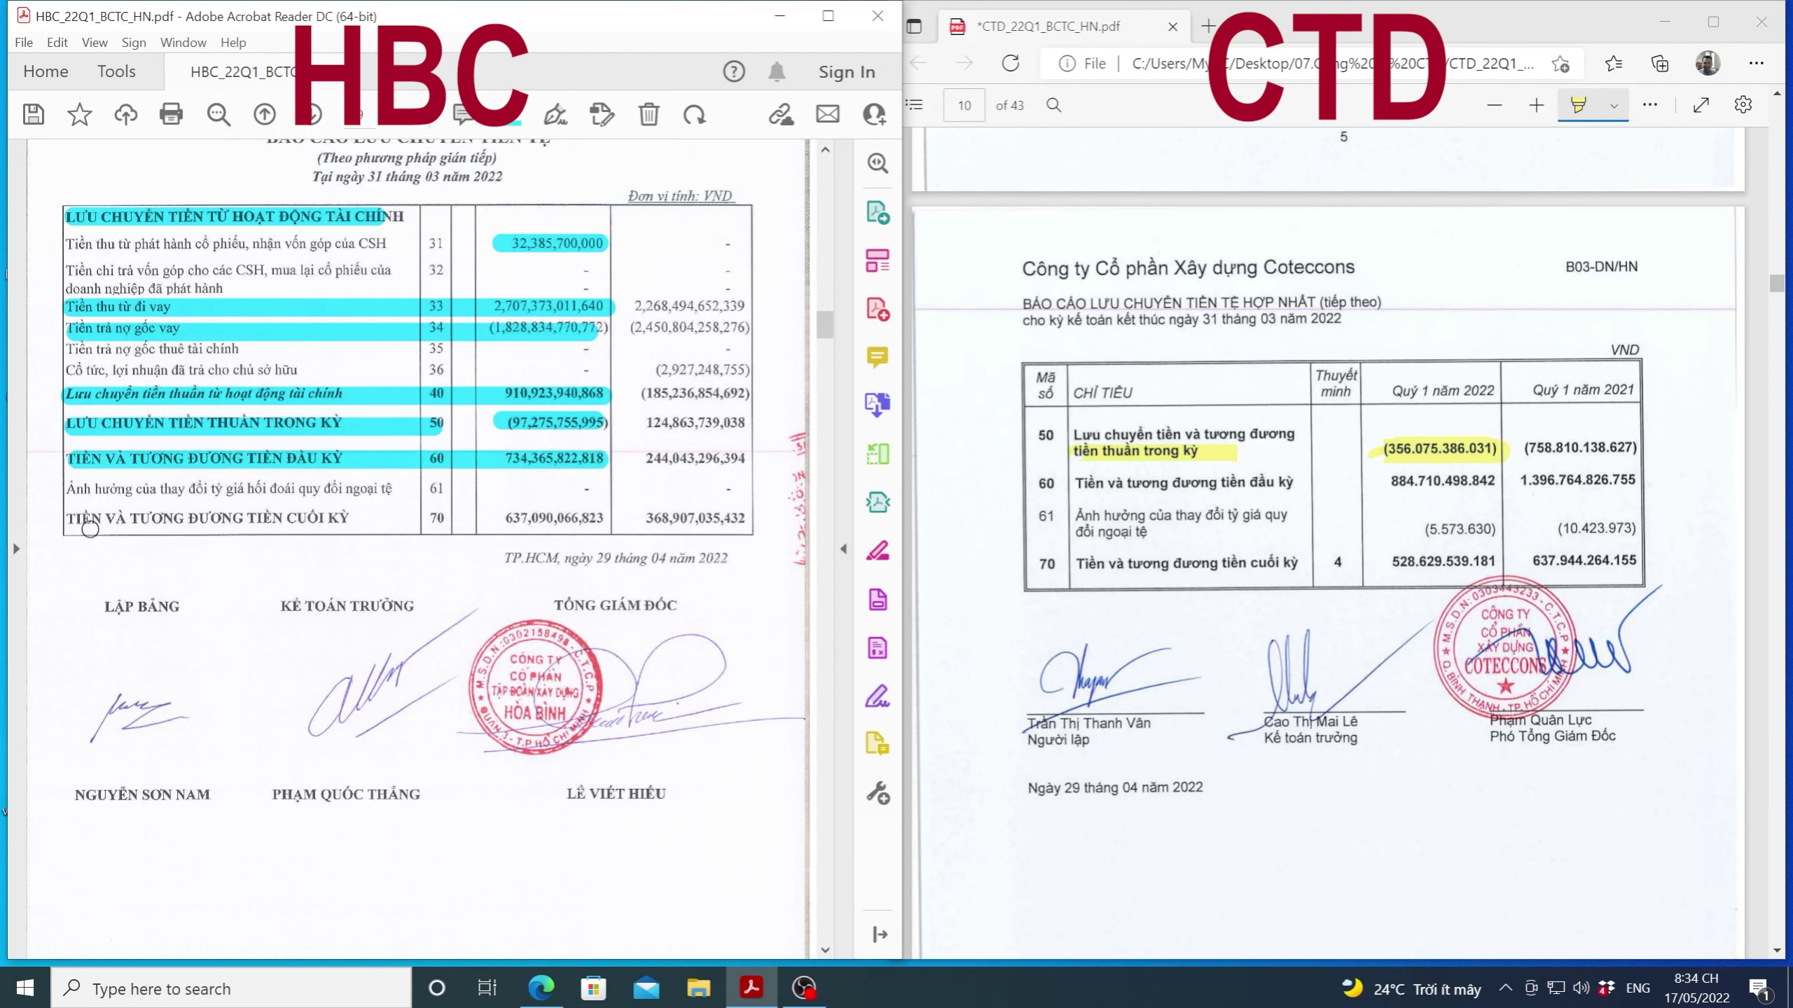
{"action": "left_click_drag", "start_coordinate": [65, 520], "coordinate": [604, 519]}
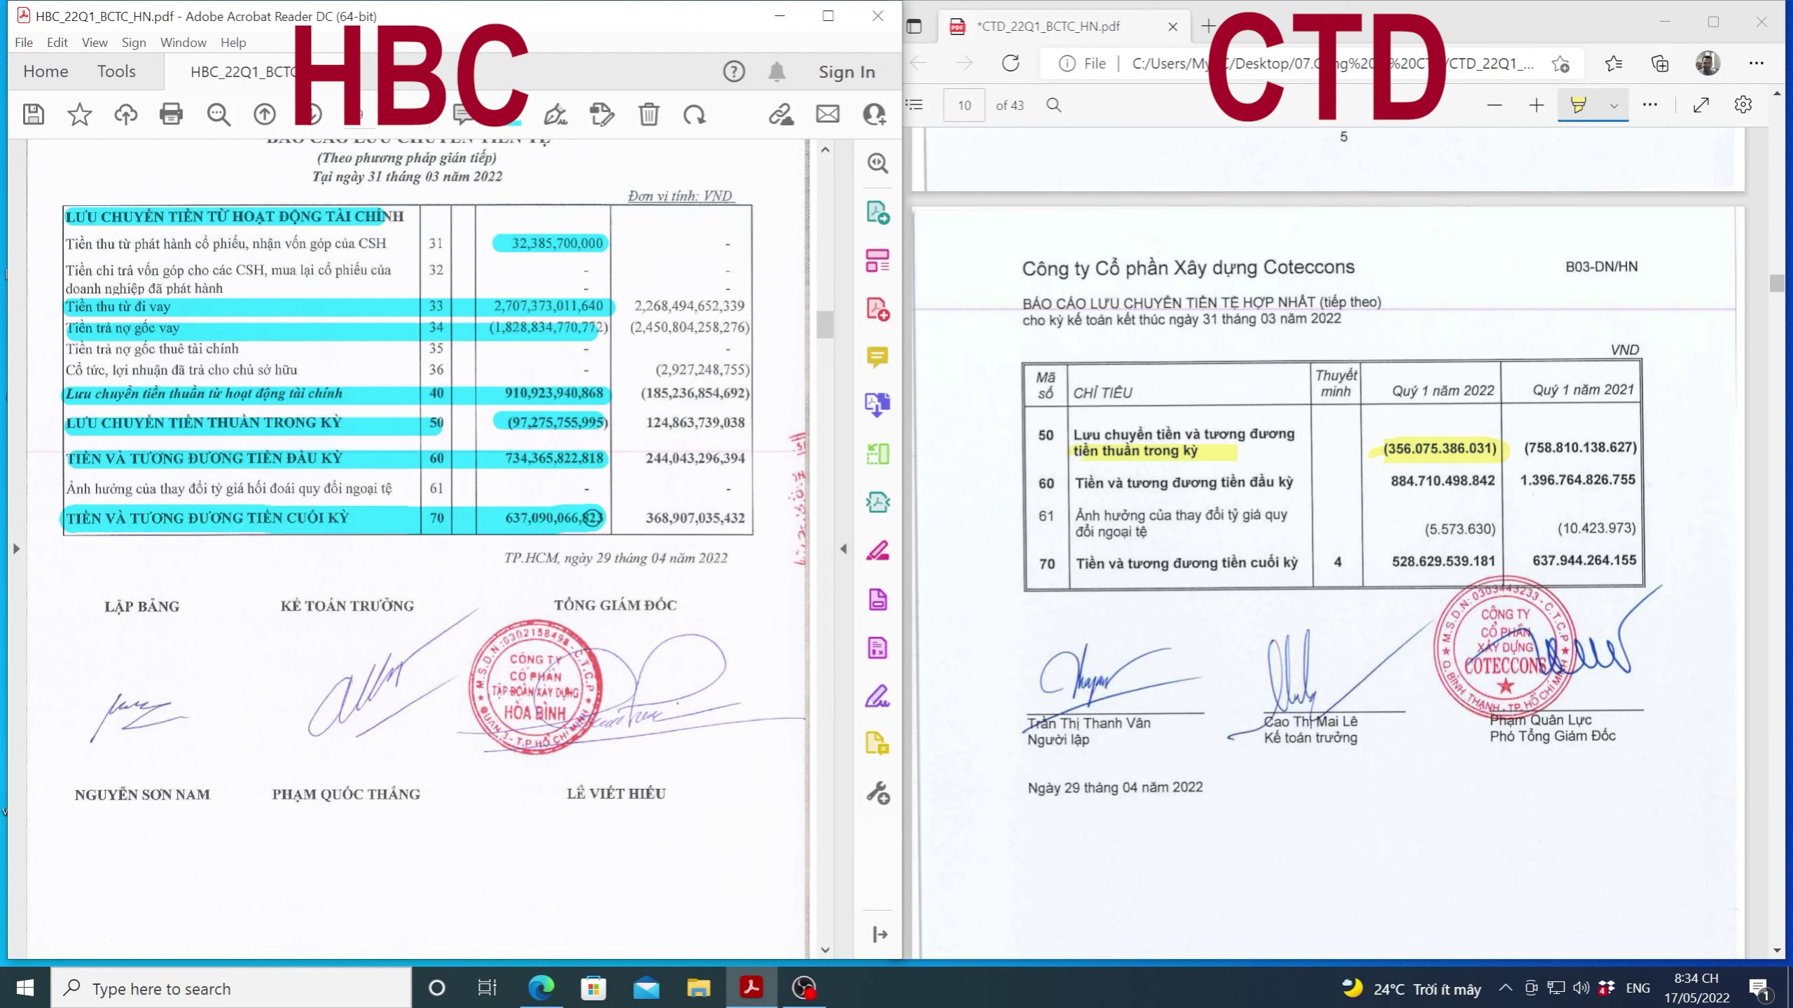
{"action": "left_click_drag", "start_coordinate": [1094, 571], "coordinate": [1482, 561]}
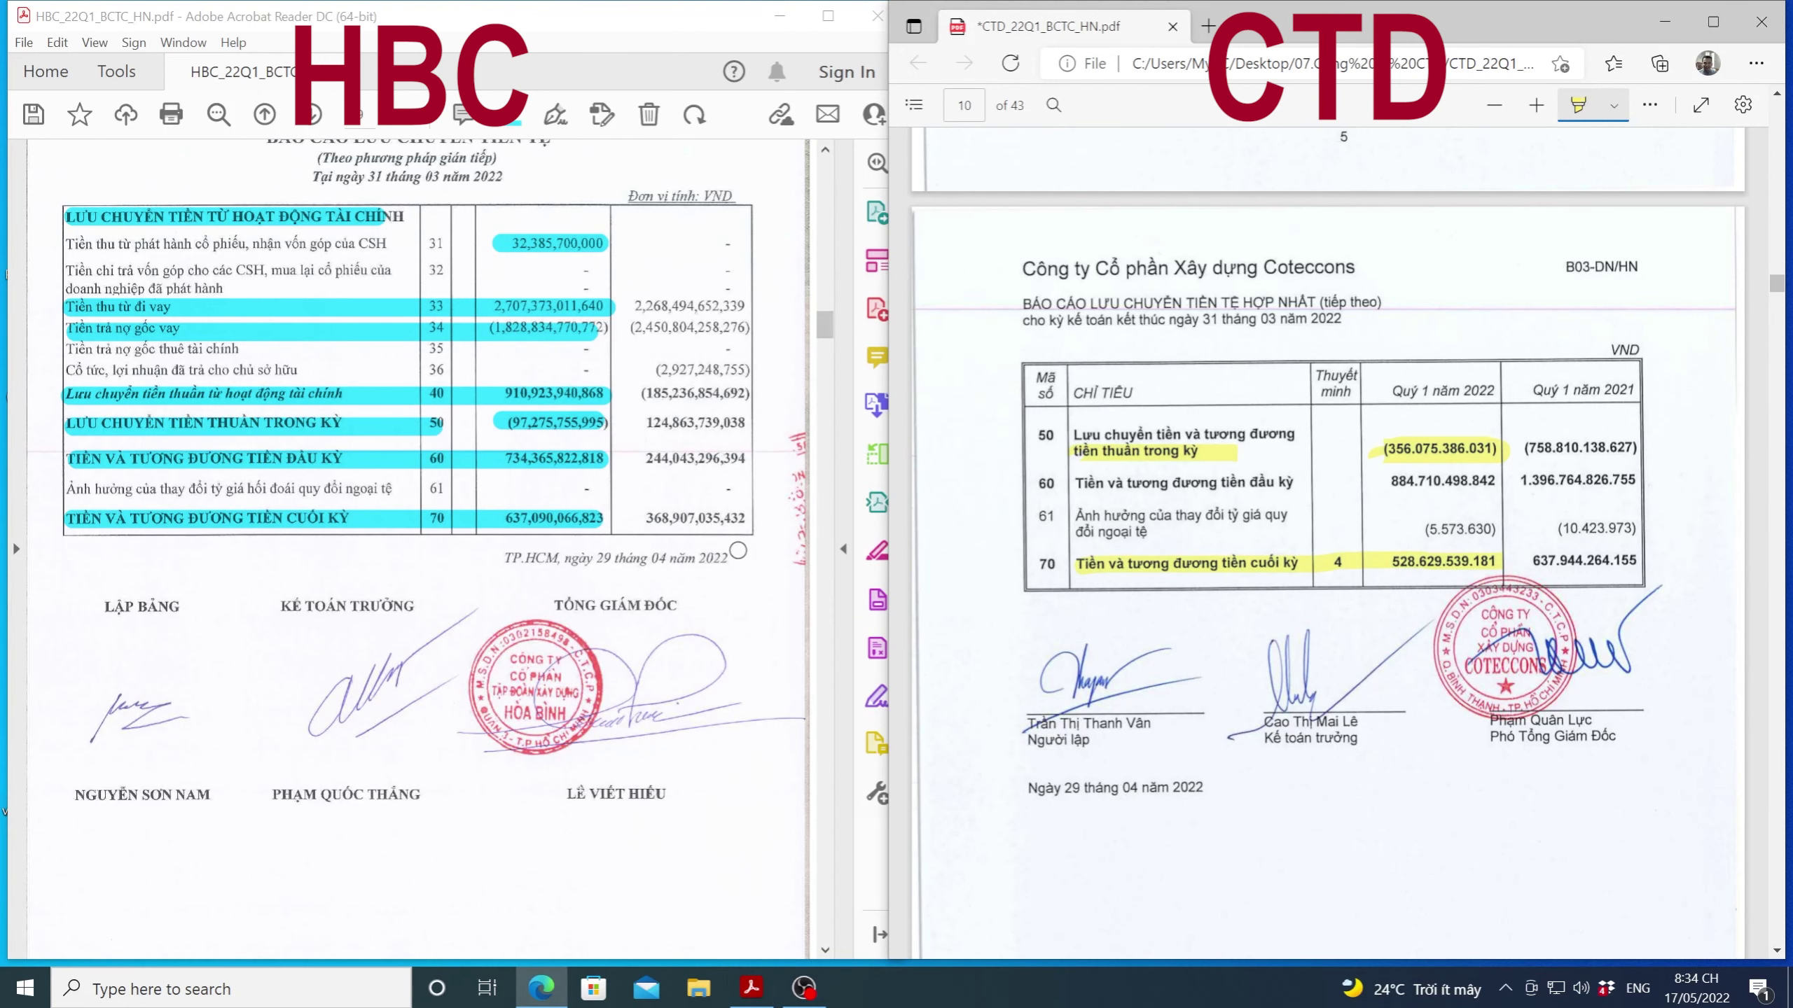
Step: Compare the borrowing proceeds of HBC and CTD in the financing sections of their cash flow statements
{"action": "scroll", "coordinate": [738, 552], "scroll_direction": "up", "scroll_amount": 3}
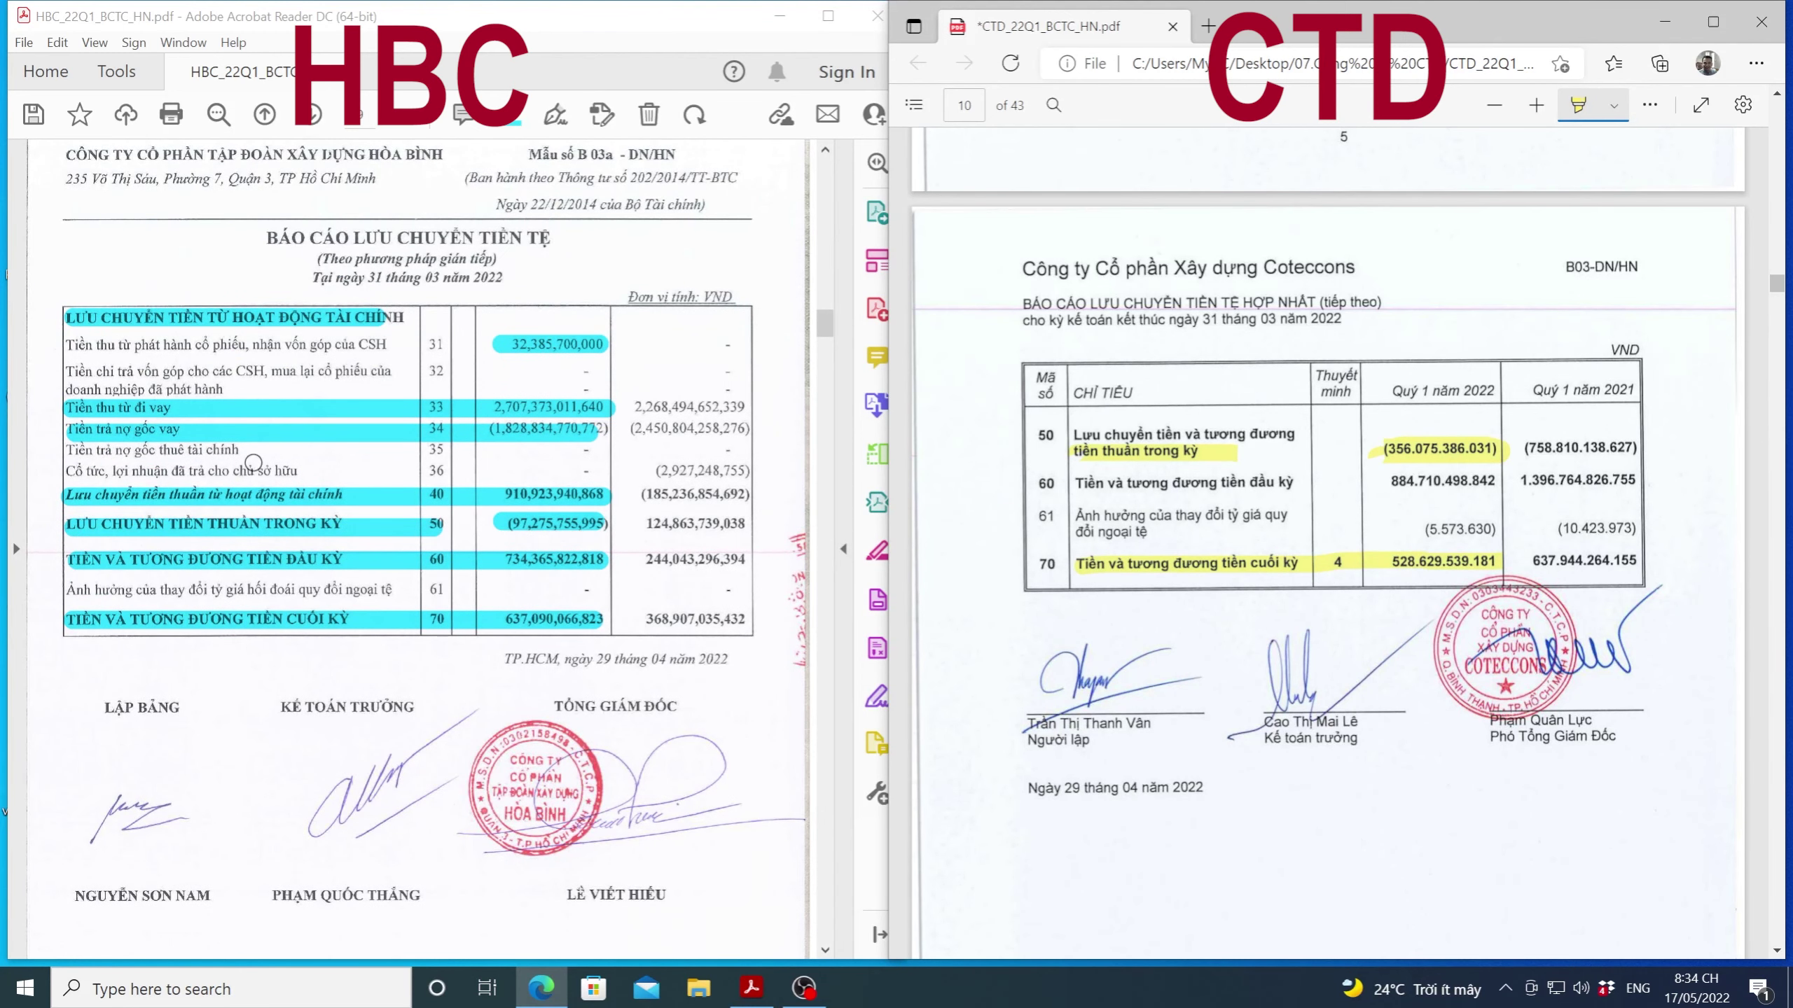
{"action": "left_click", "coordinate": [500, 416]}
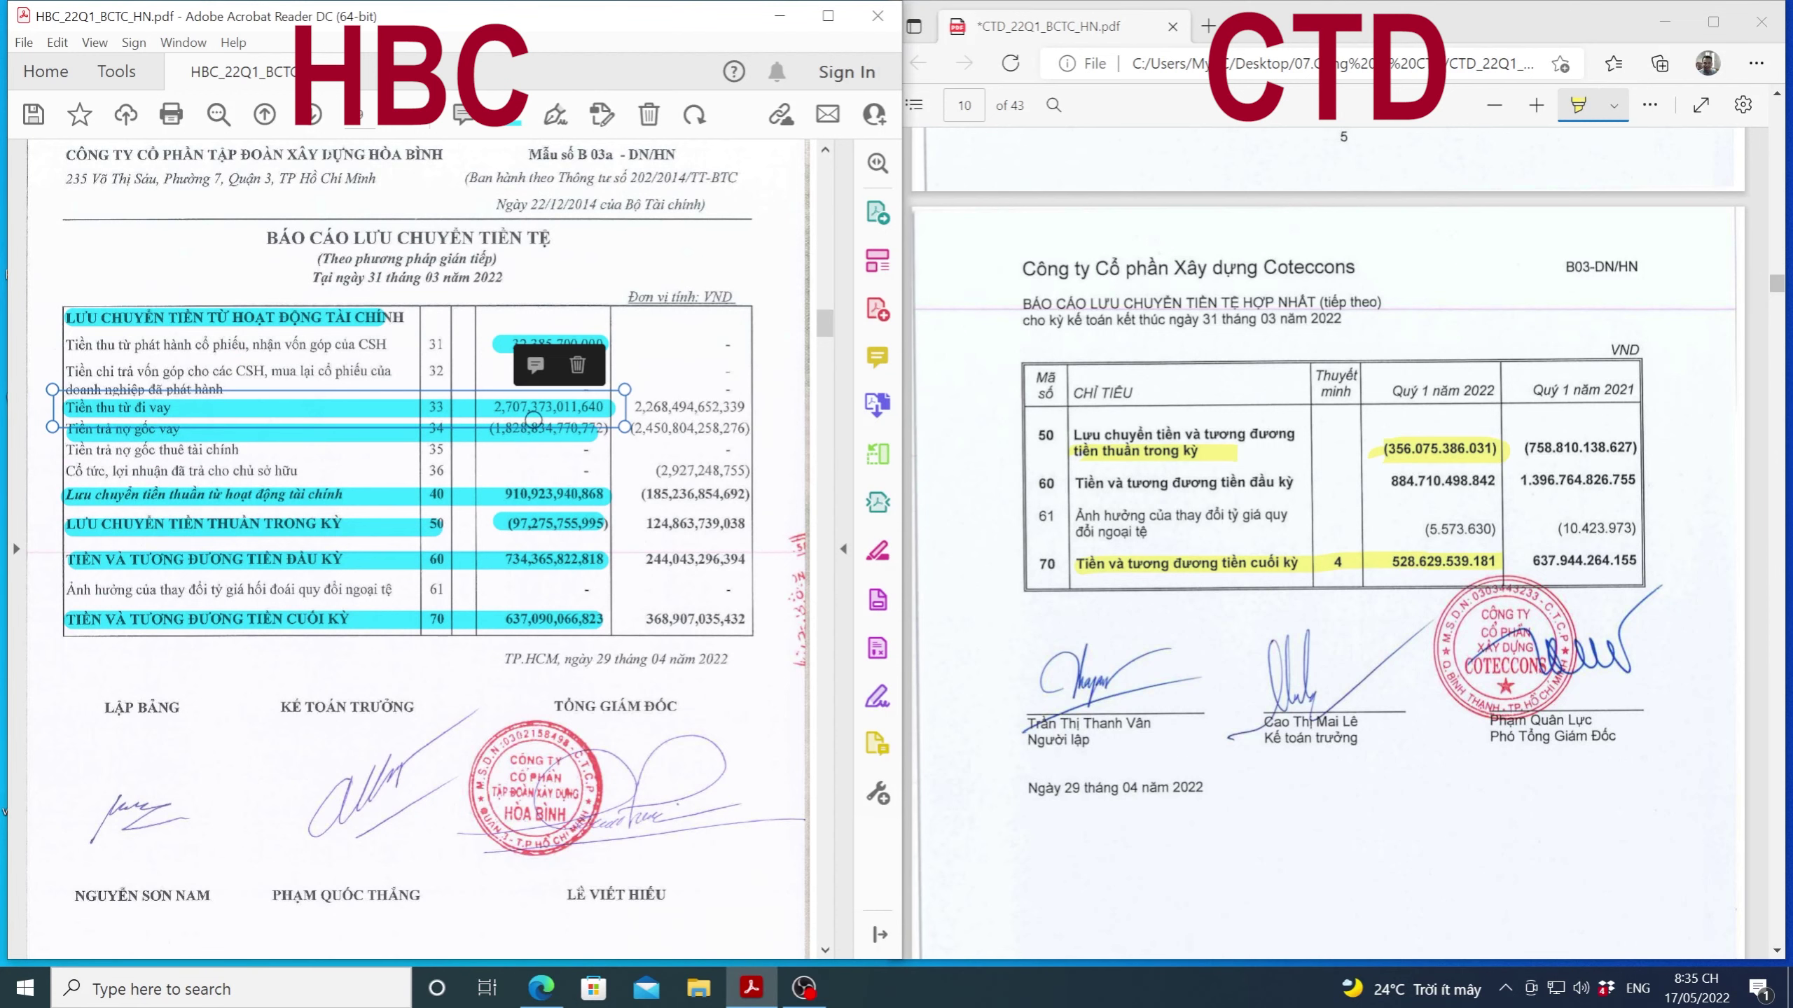
{"action": "scroll", "coordinate": [1306, 443], "scroll_direction": "up", "scroll_amount": 5}
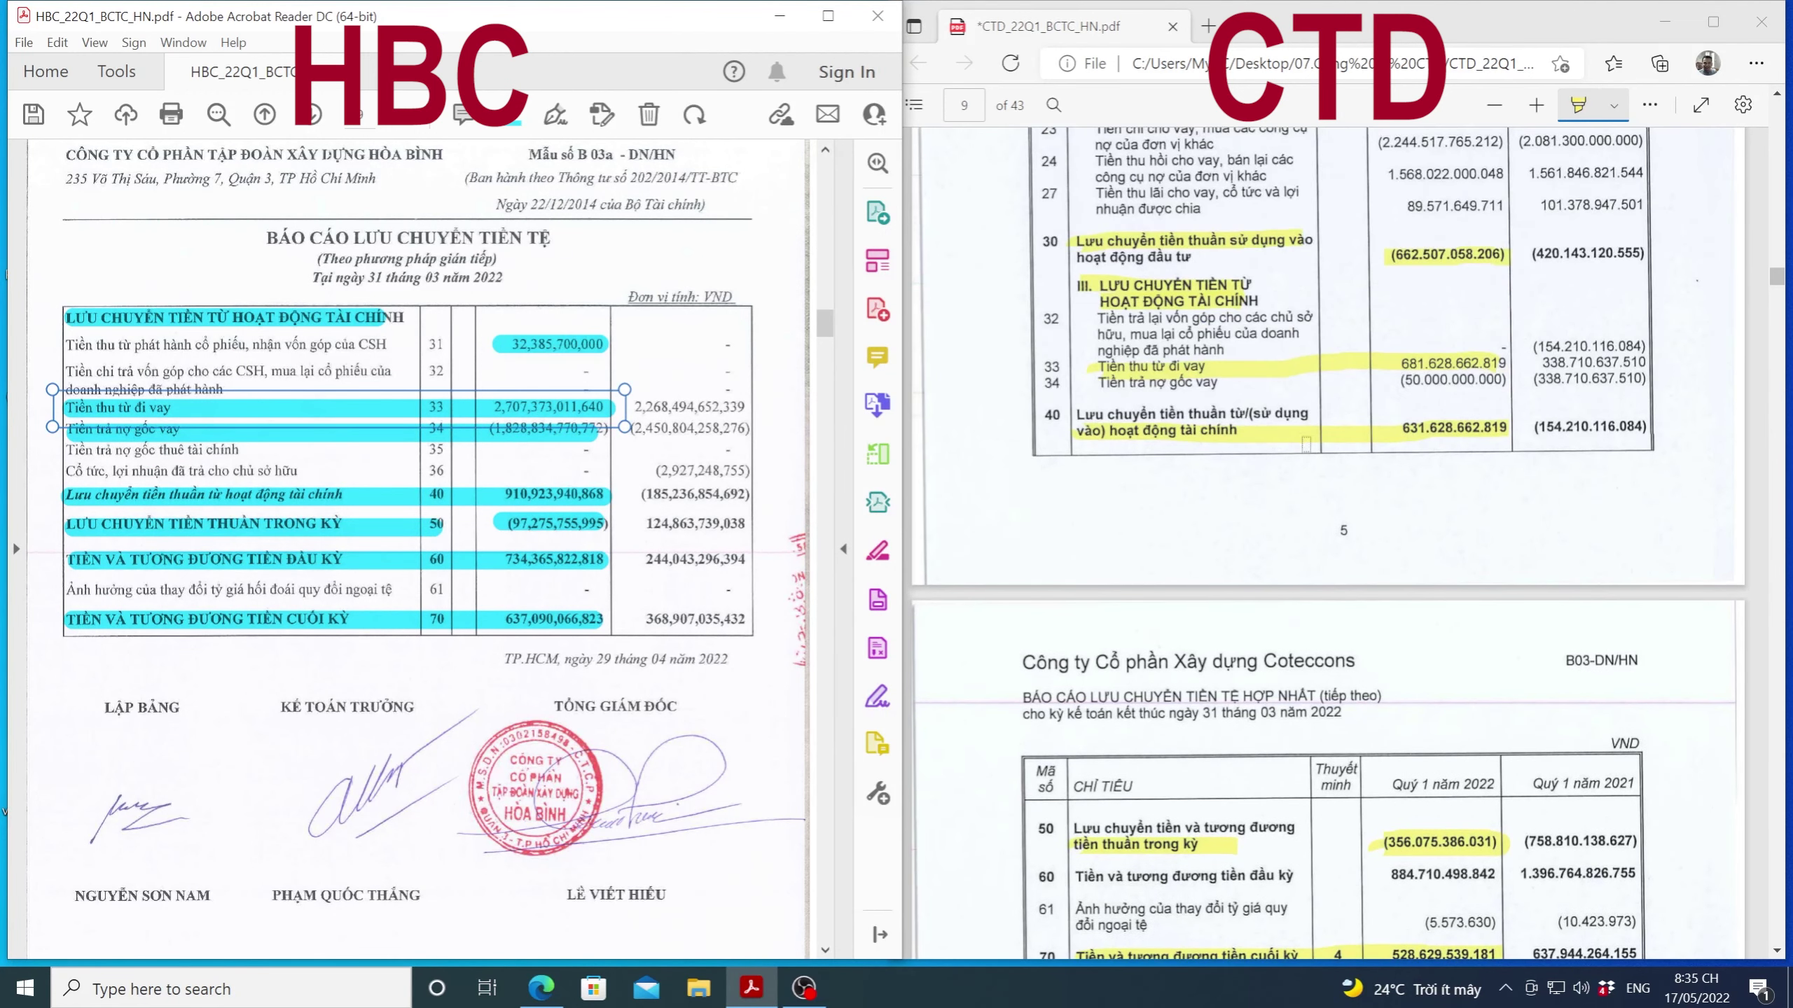
{"action": "left_click", "coordinate": [1415, 364]}
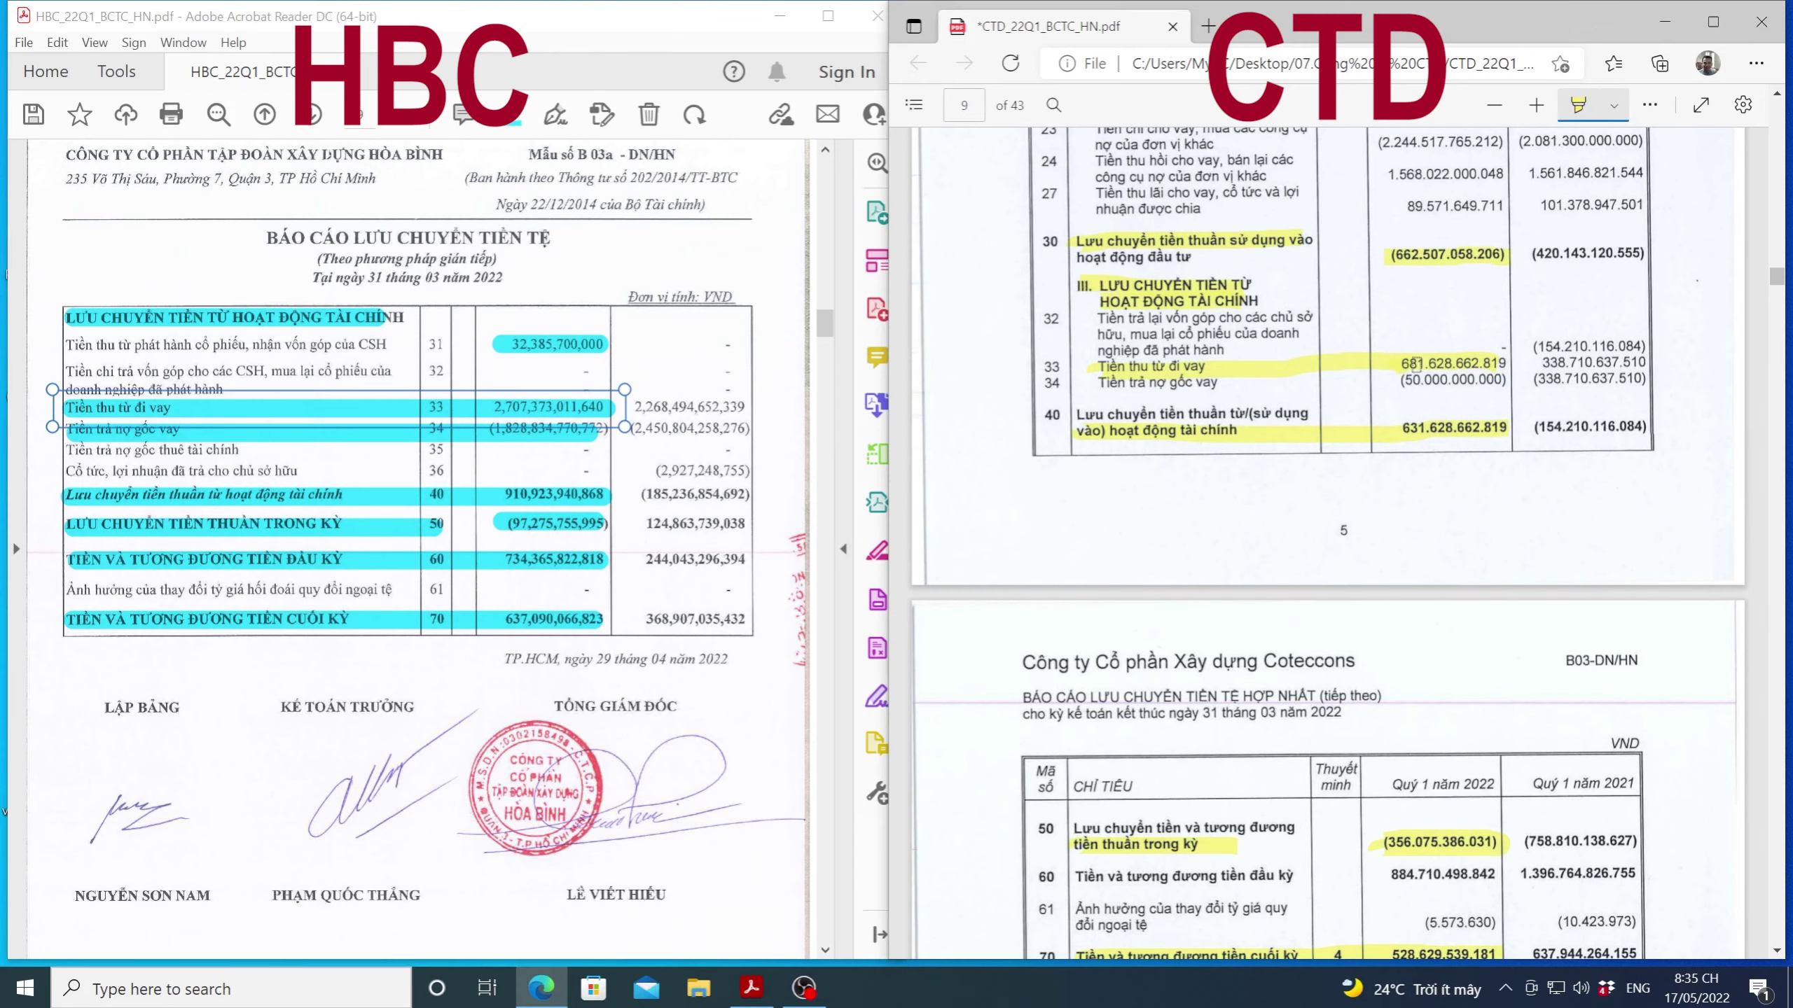
{"action": "scroll", "coordinate": [893, 480], "scroll_direction": "down", "scroll_amount": 10}
{"action": "scroll", "coordinate": [812, 494], "scroll_direction": "down", "scroll_amount": 3}
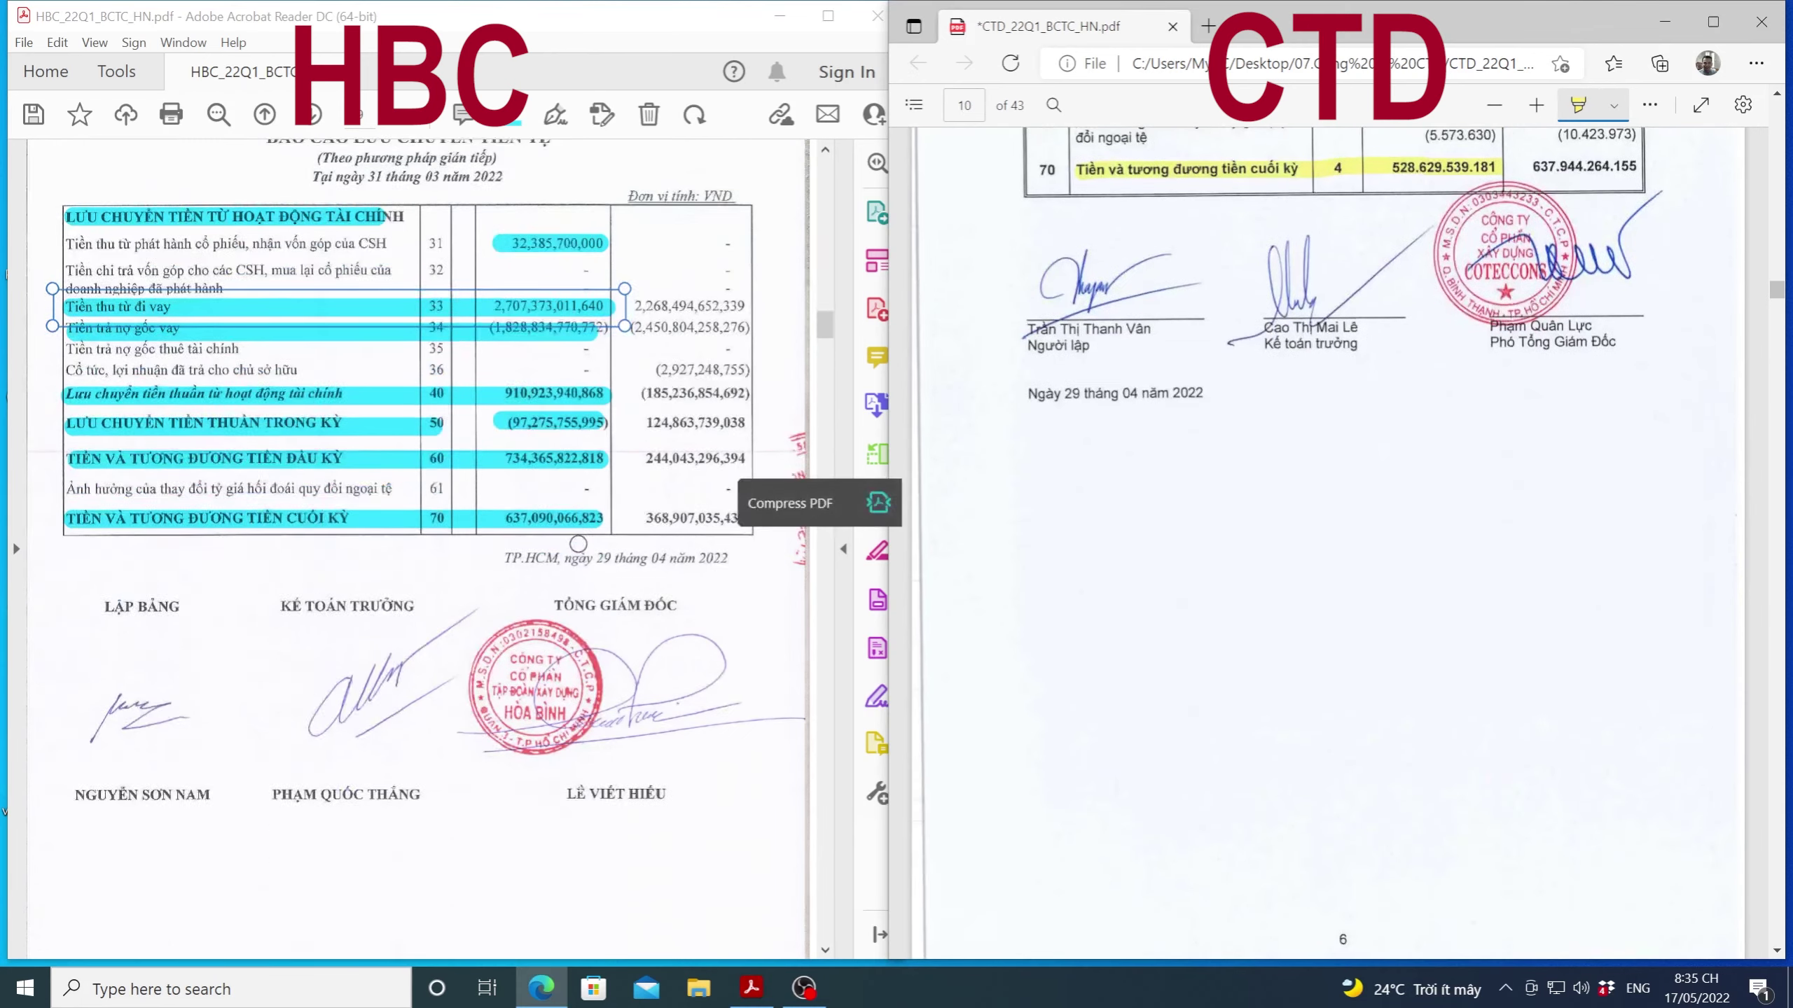
Step: Review the highlighted items back through HBC's cash flow, income statement and equity pages, and CTD's cash flow and income statements
{"action": "scroll", "coordinate": [578, 543], "scroll_direction": "up", "scroll_amount": 12}
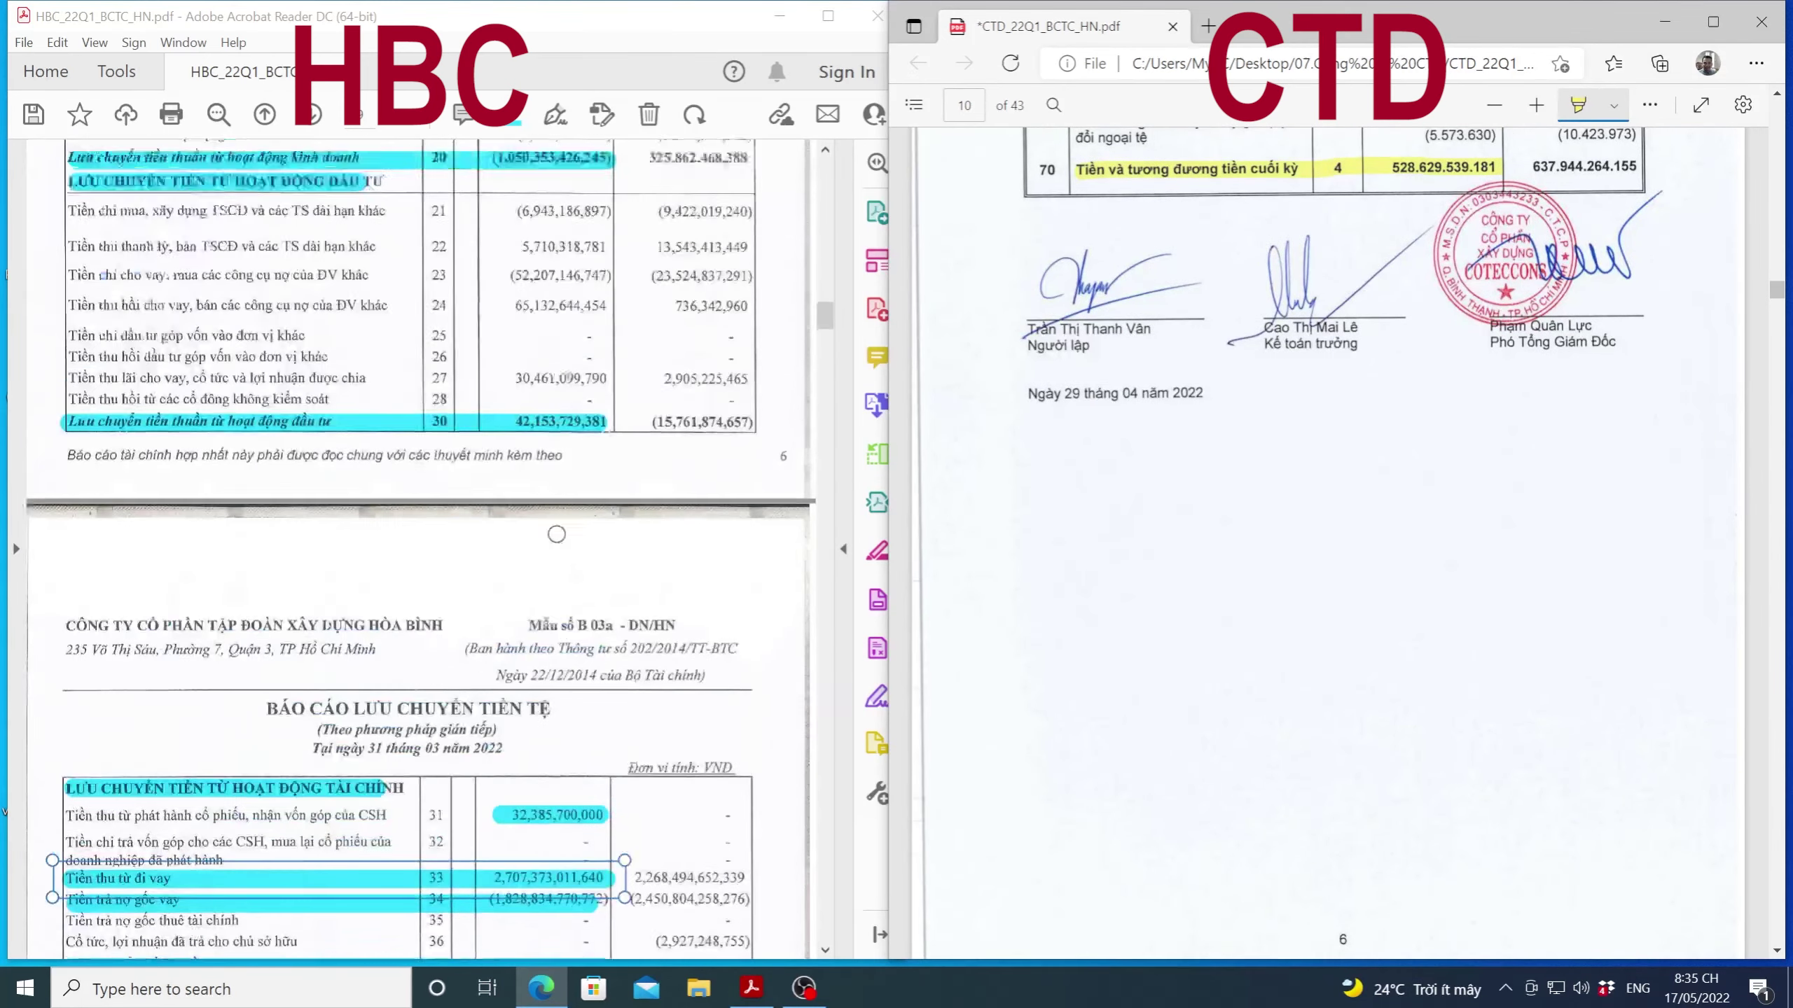
{"action": "scroll", "coordinate": [538, 540], "scroll_direction": "up", "scroll_amount": 12}
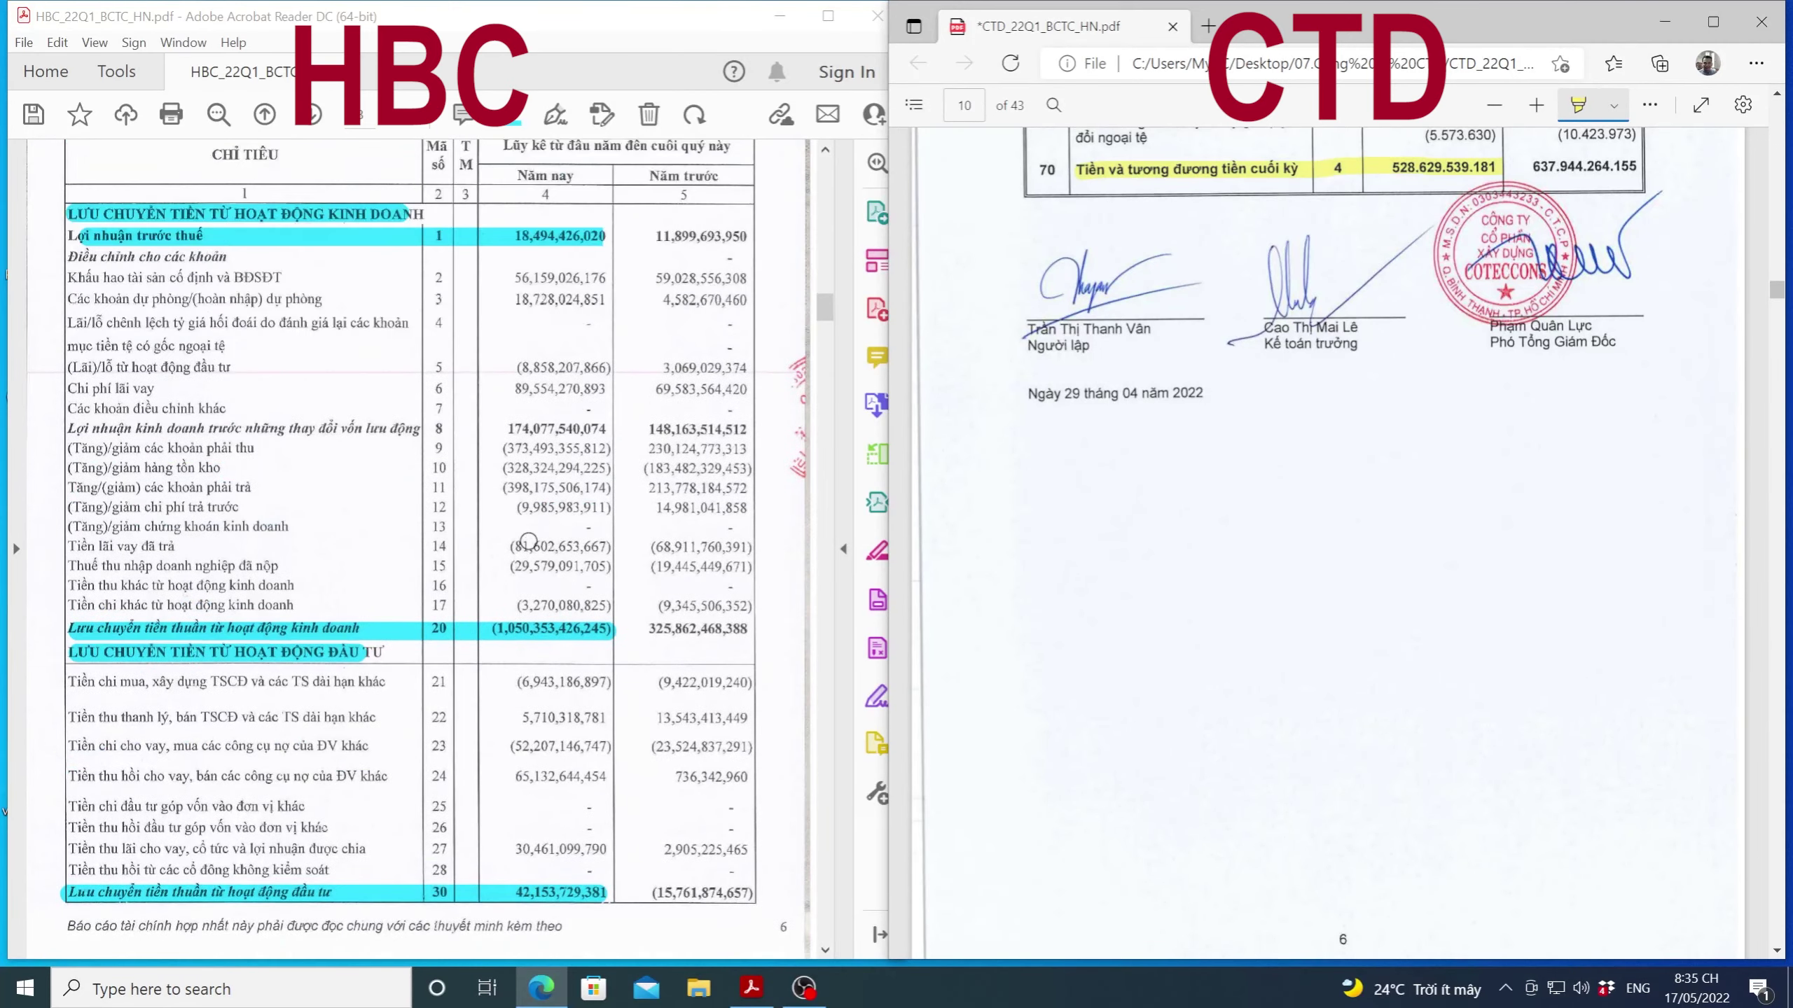
{"action": "scroll", "coordinate": [503, 552], "scroll_direction": "up", "scroll_amount": 5}
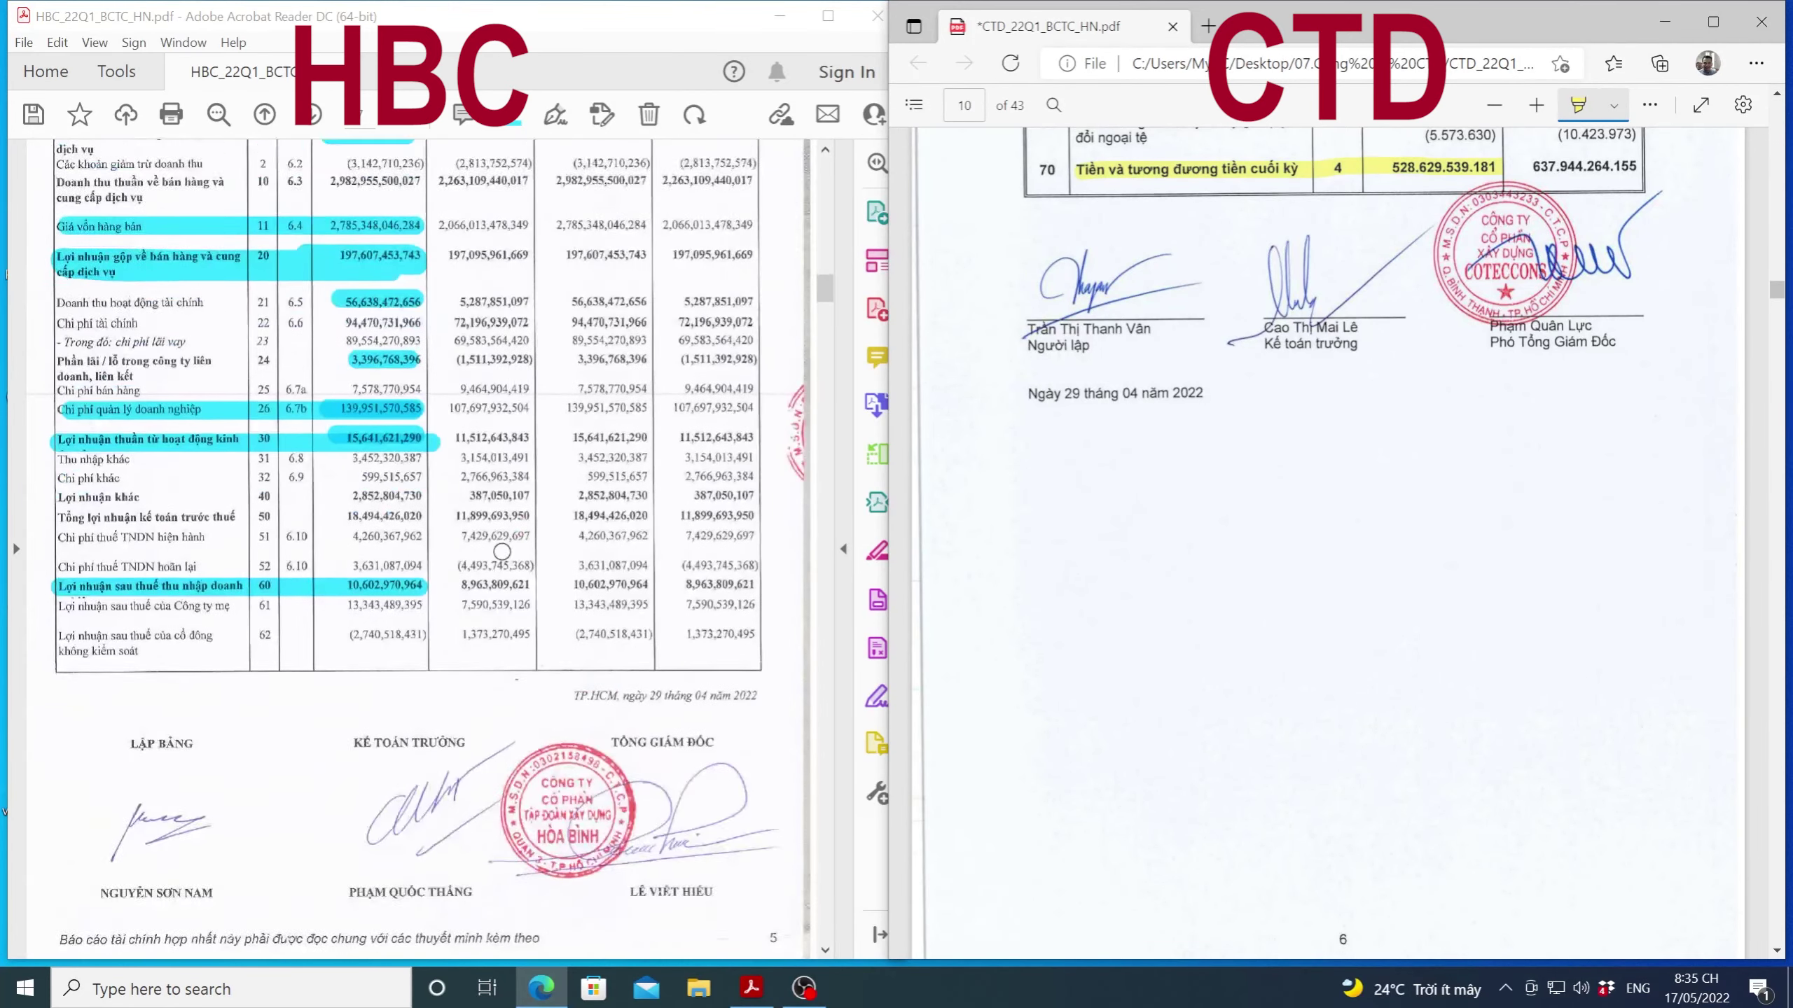
{"action": "scroll", "coordinate": [1327, 529], "scroll_direction": "up", "scroll_amount": 8}
{"action": "scroll", "coordinate": [612, 513], "scroll_direction": "up", "scroll_amount": 10}
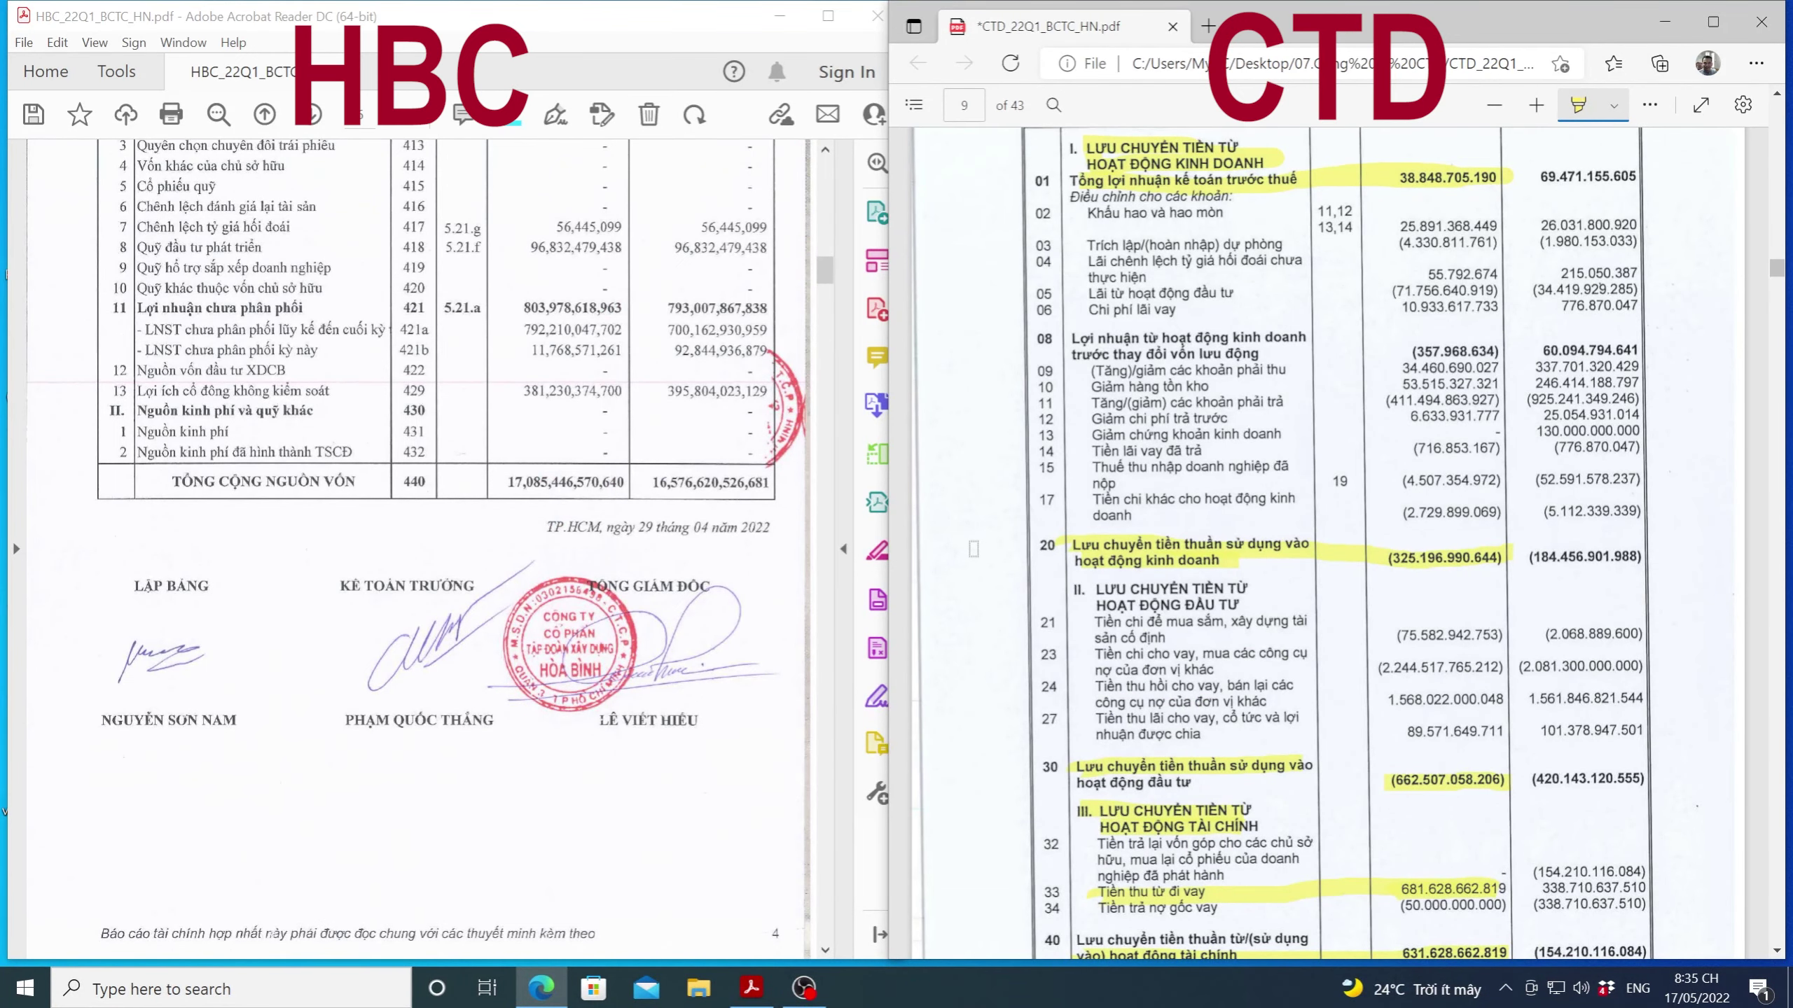
{"action": "scroll", "coordinate": [965, 548], "scroll_direction": "up", "scroll_amount": 10}
{"action": "scroll", "coordinate": [707, 451], "scroll_direction": "up", "scroll_amount": 4}
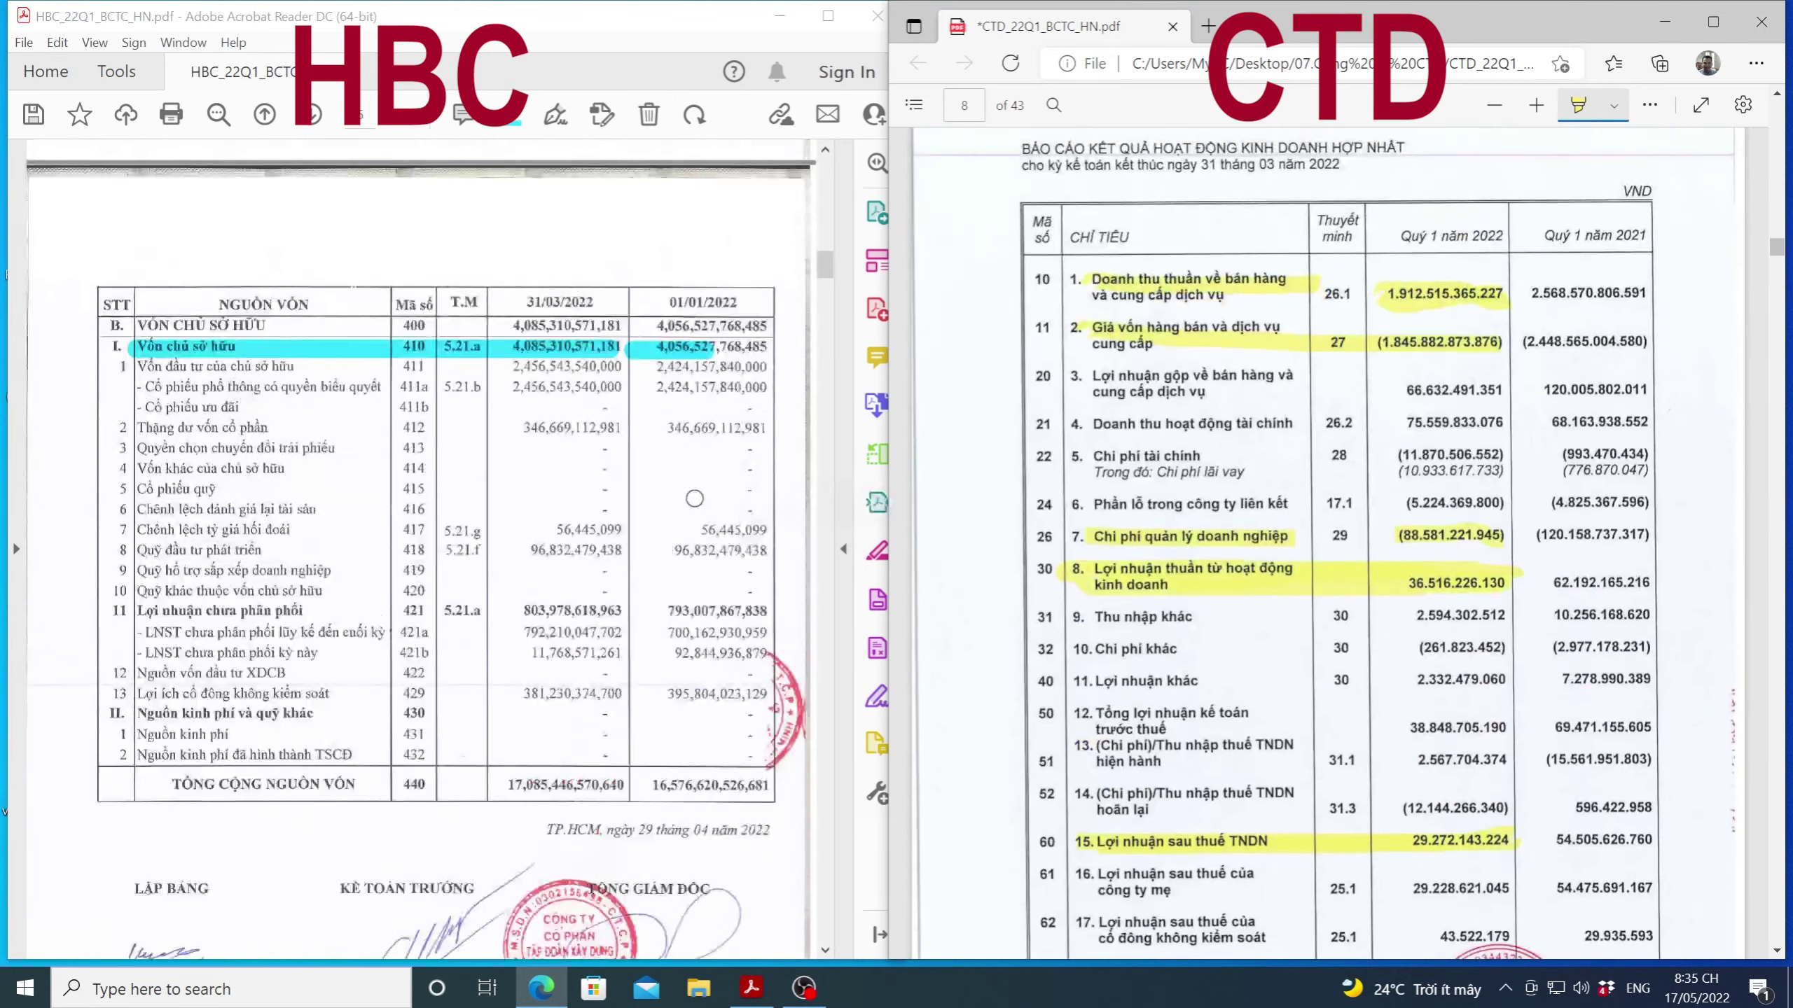